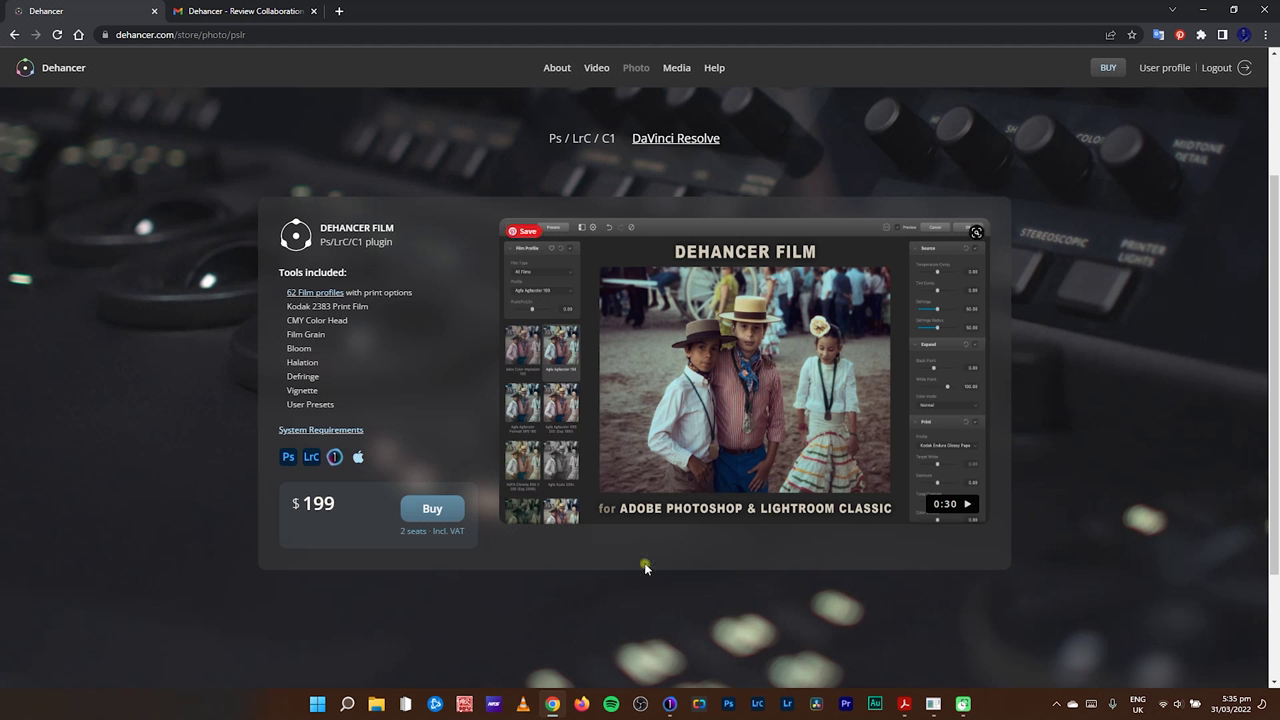
- Switch to Acrobat Reader and read the recommended RAW settings on the last page of the Capture One setup PDF
left_click(670, 704)
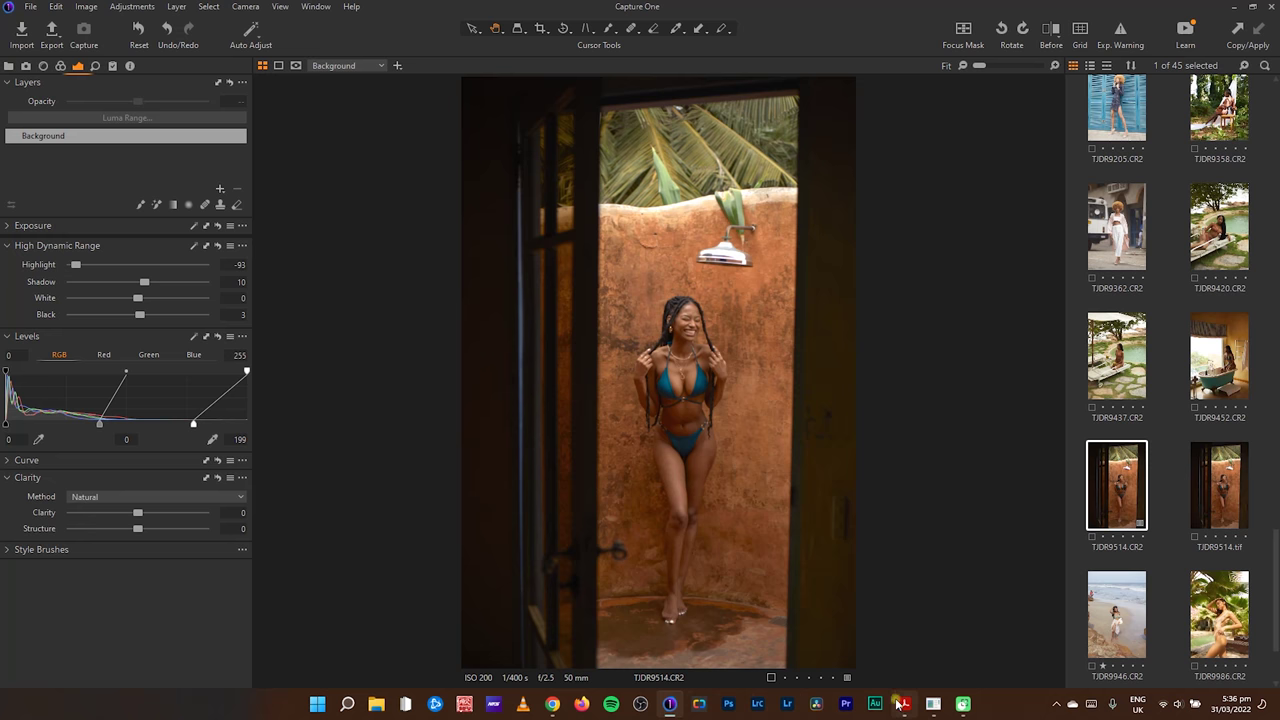
mouse_move(904, 704)
left_click(792, 650)
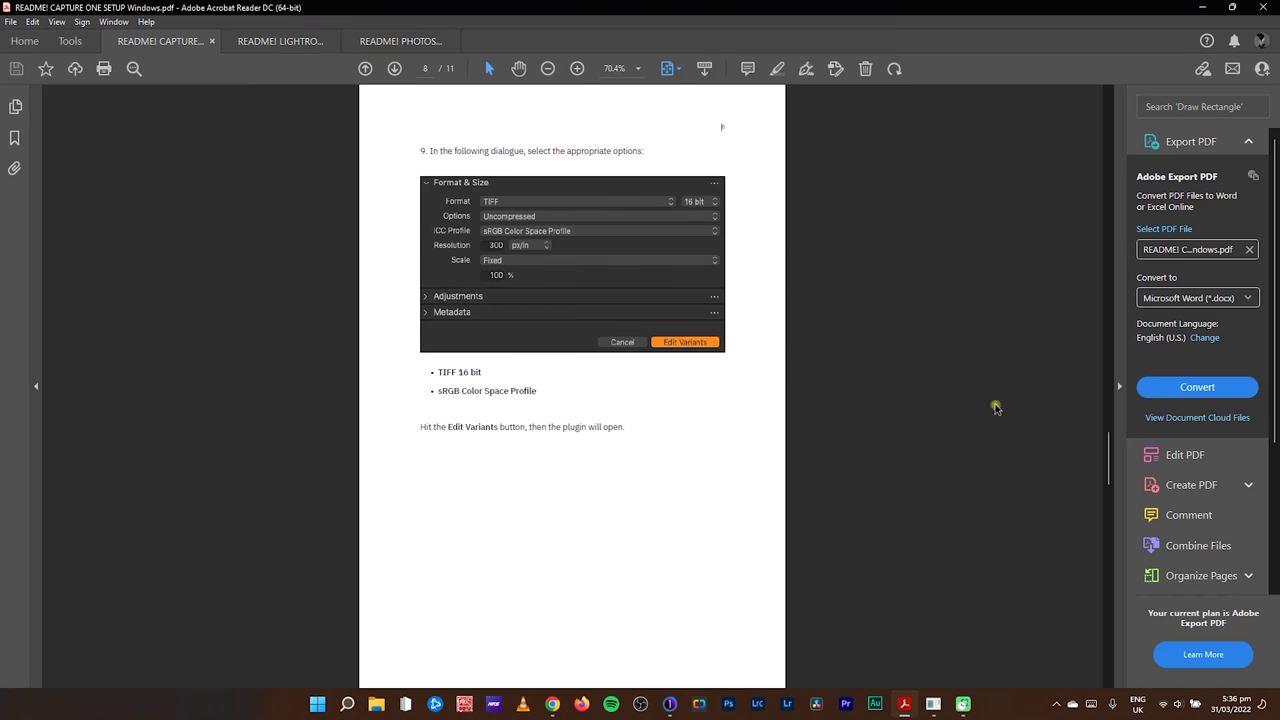
left_click_drag(1108, 449, 1072, 464)
mouse_move(1111, 466)
left_click_drag(1111, 466, 1108, 652)
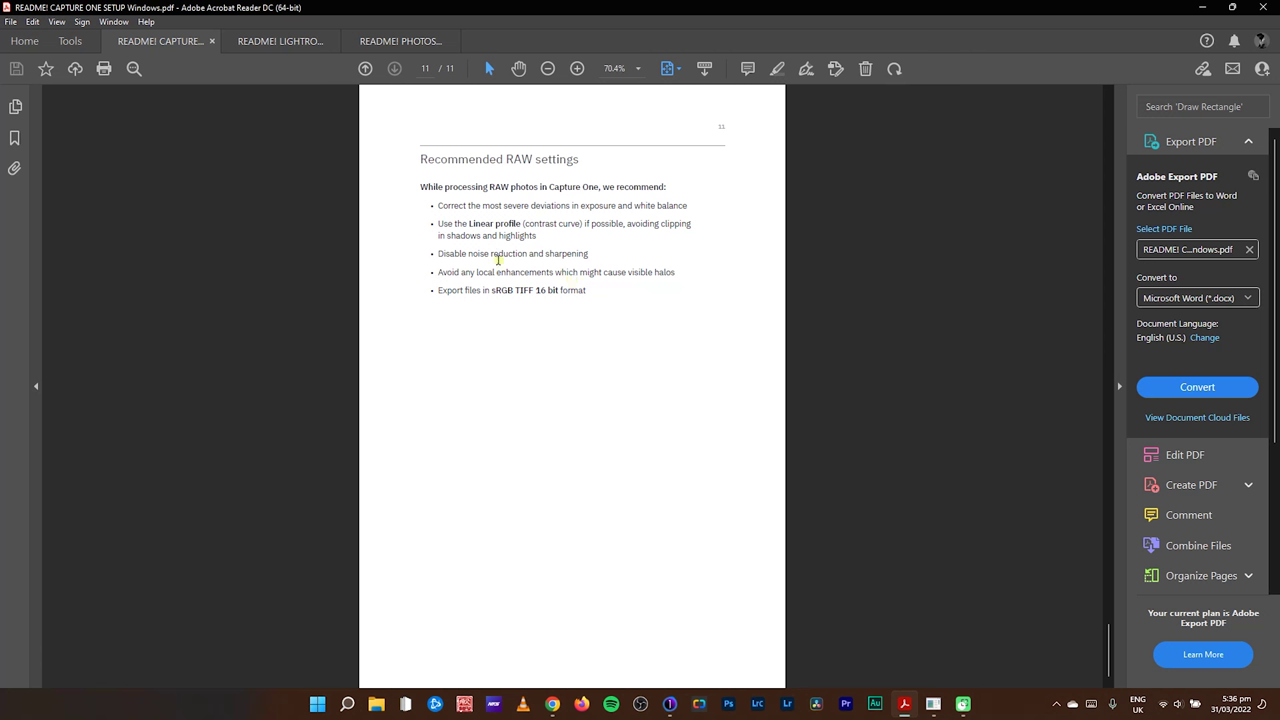
- Switch to Capture One and review TJDR9514.CR2's base characteristics against their defaults, plus its exposure, sharpening and noise reduction settings
left_click(670, 703)
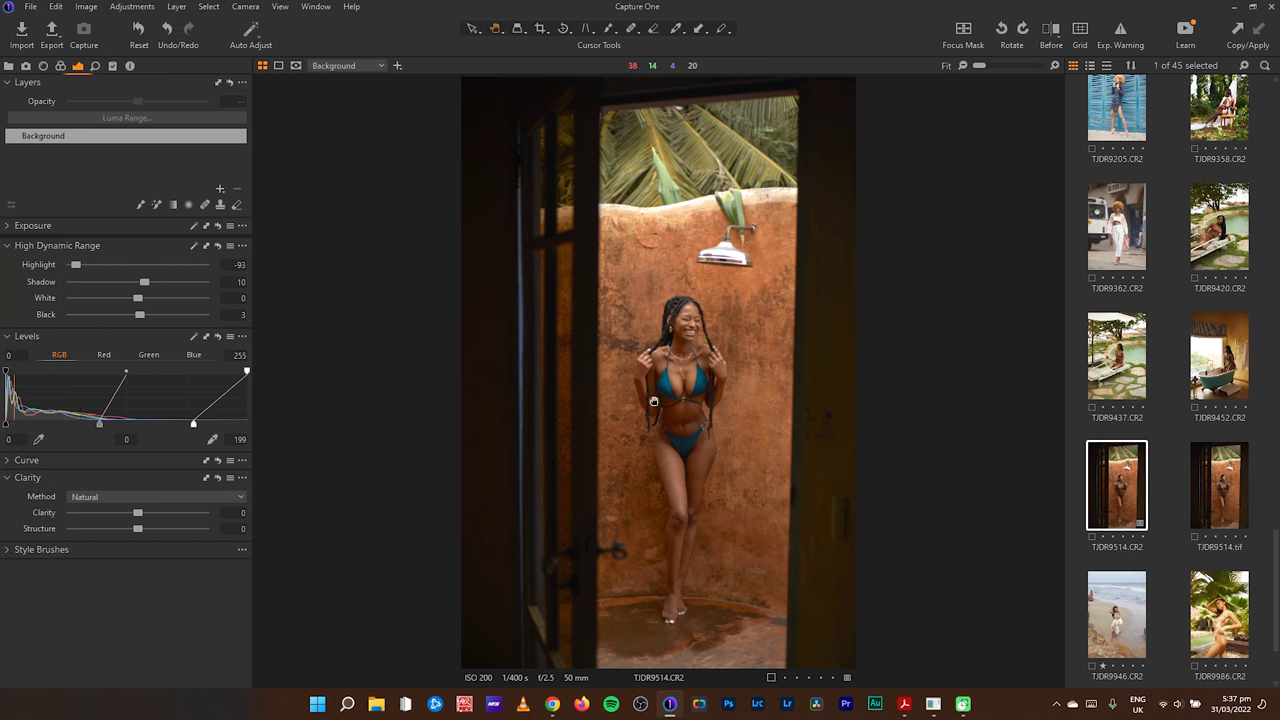
left_click(60, 65)
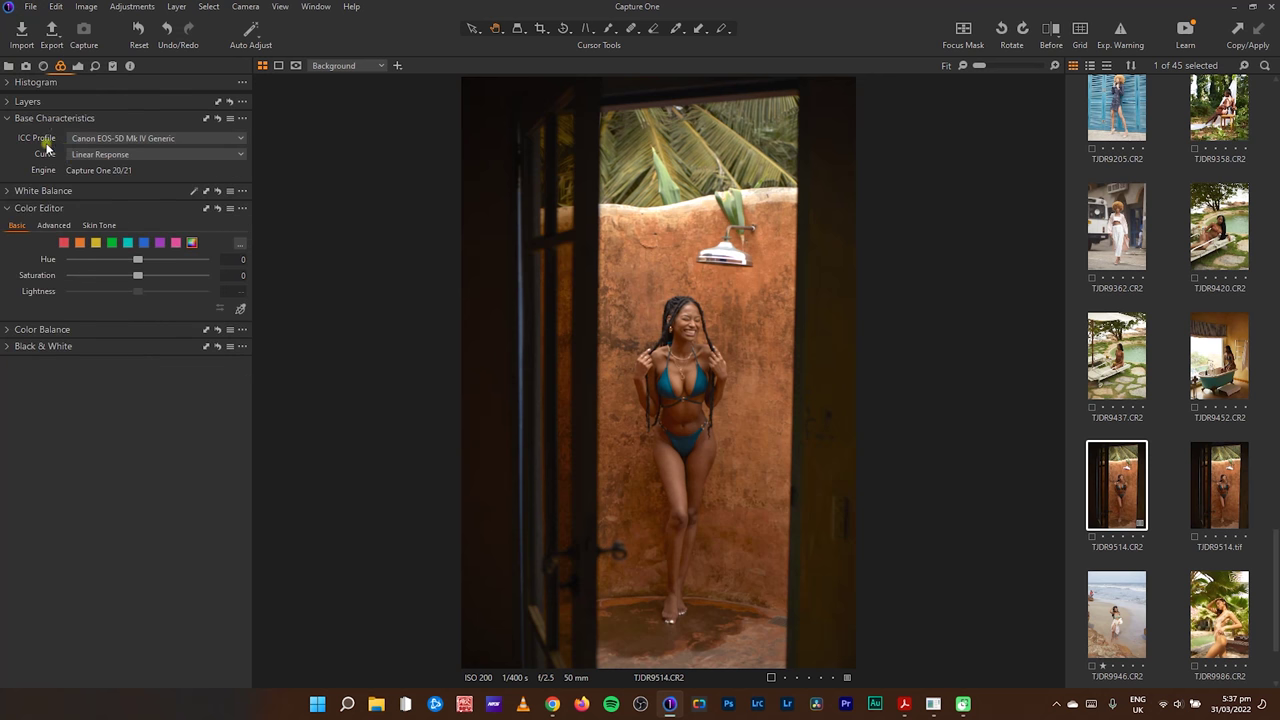
left_click(132, 156)
left_click(132, 156)
left_click(219, 118, "alt")
left_click(221, 120, "alt")
left_click(221, 120, "alt")
left_click(77, 66)
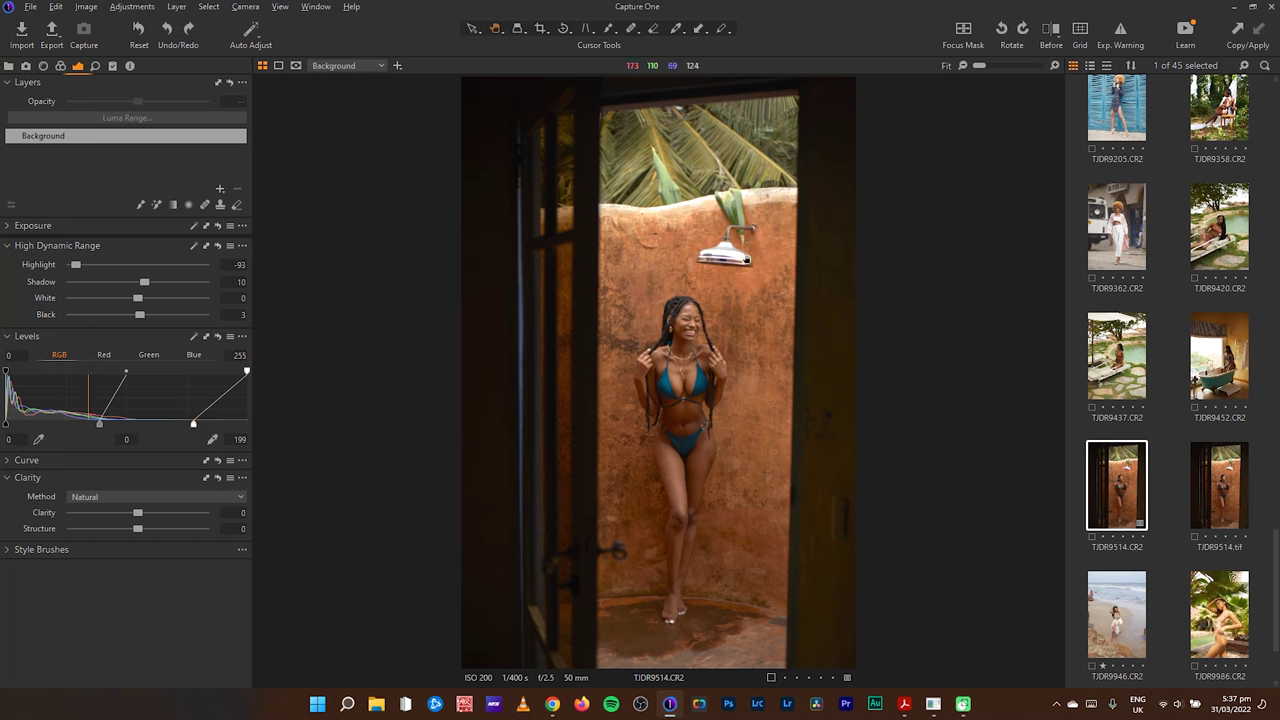
left_click(95, 66)
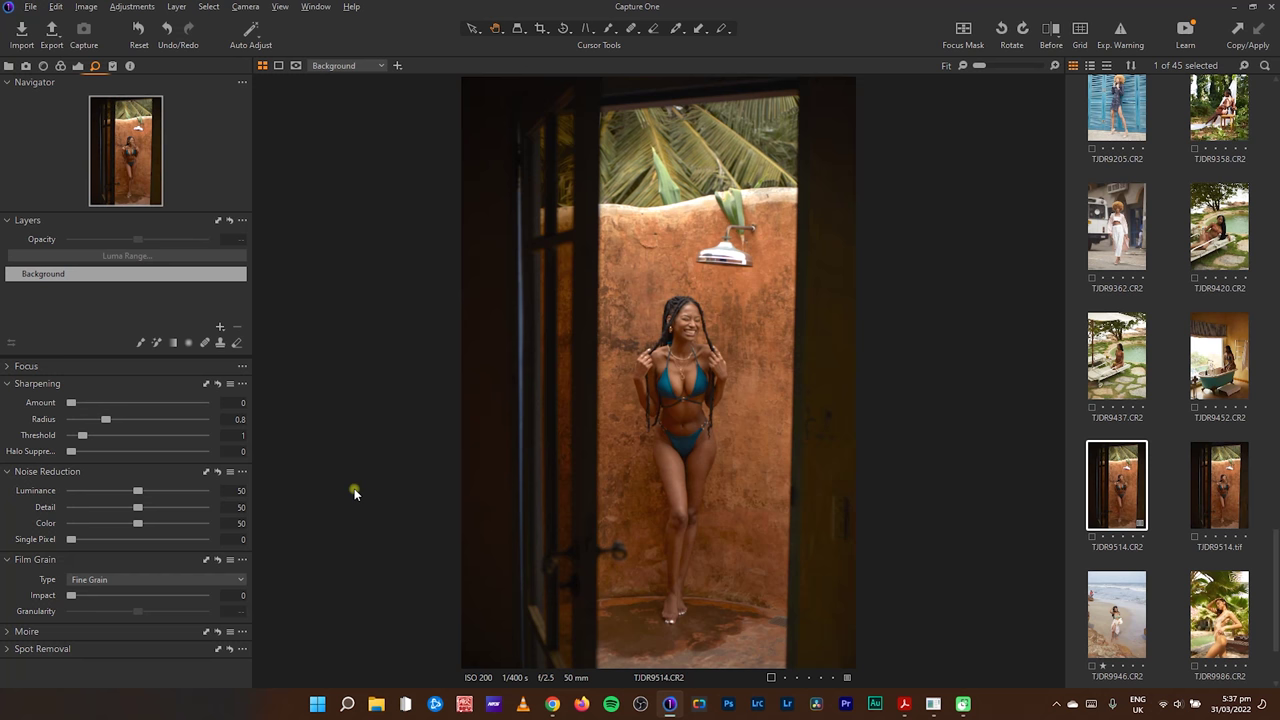
- Browse for an external editor for TJDR9514.CR2, look at the DehancerLightroom application in the Dehancer Lightroom Plugin folder, and cancel
right_click(923, 490)
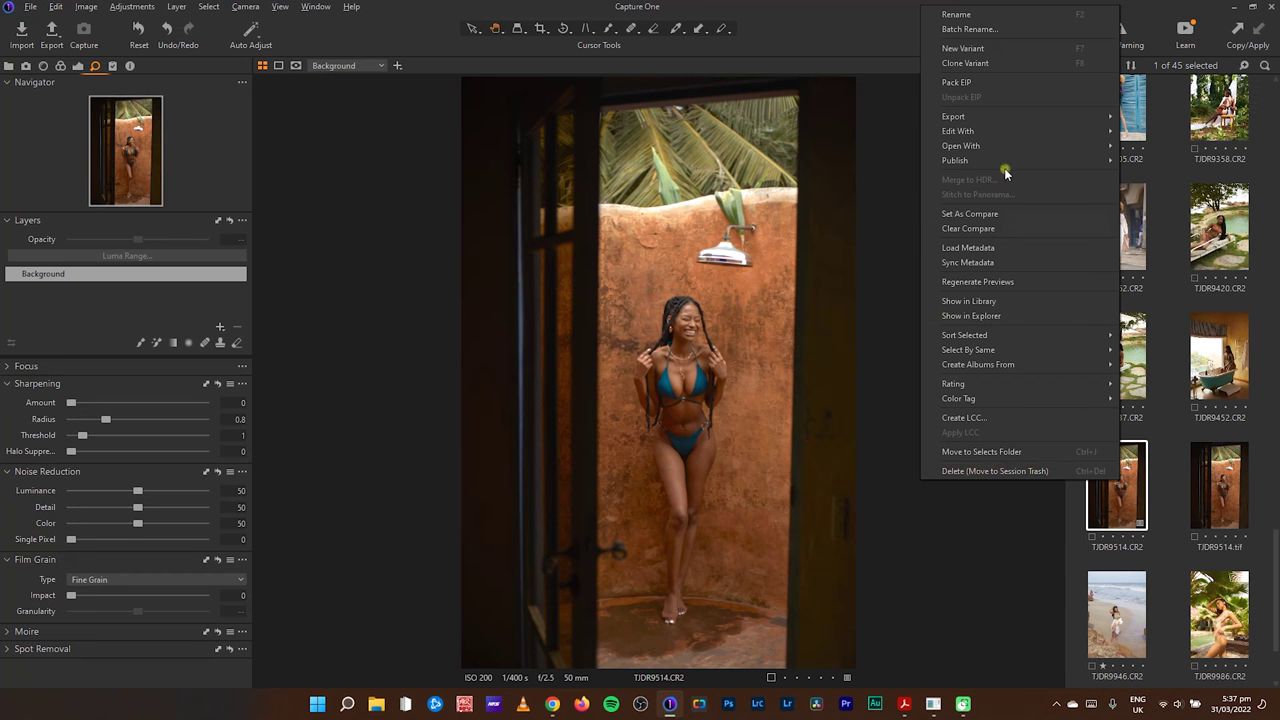
mouse_move(1010, 133)
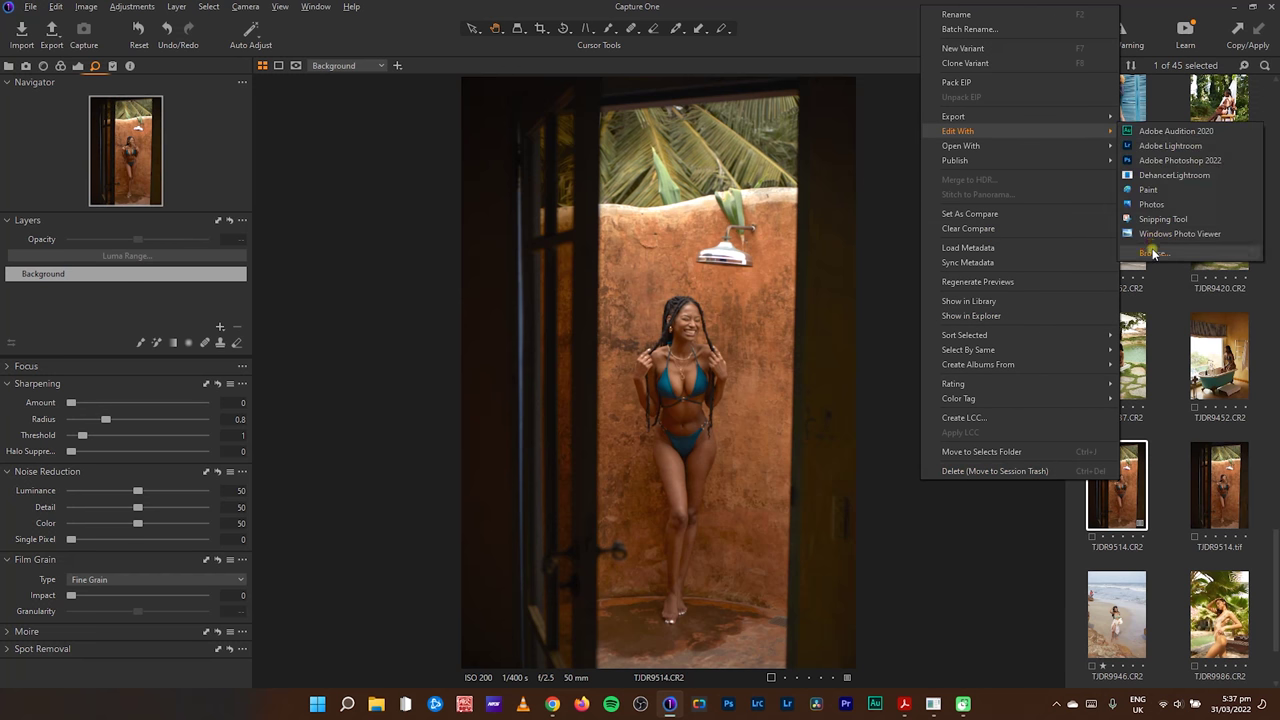
left_click(1153, 253)
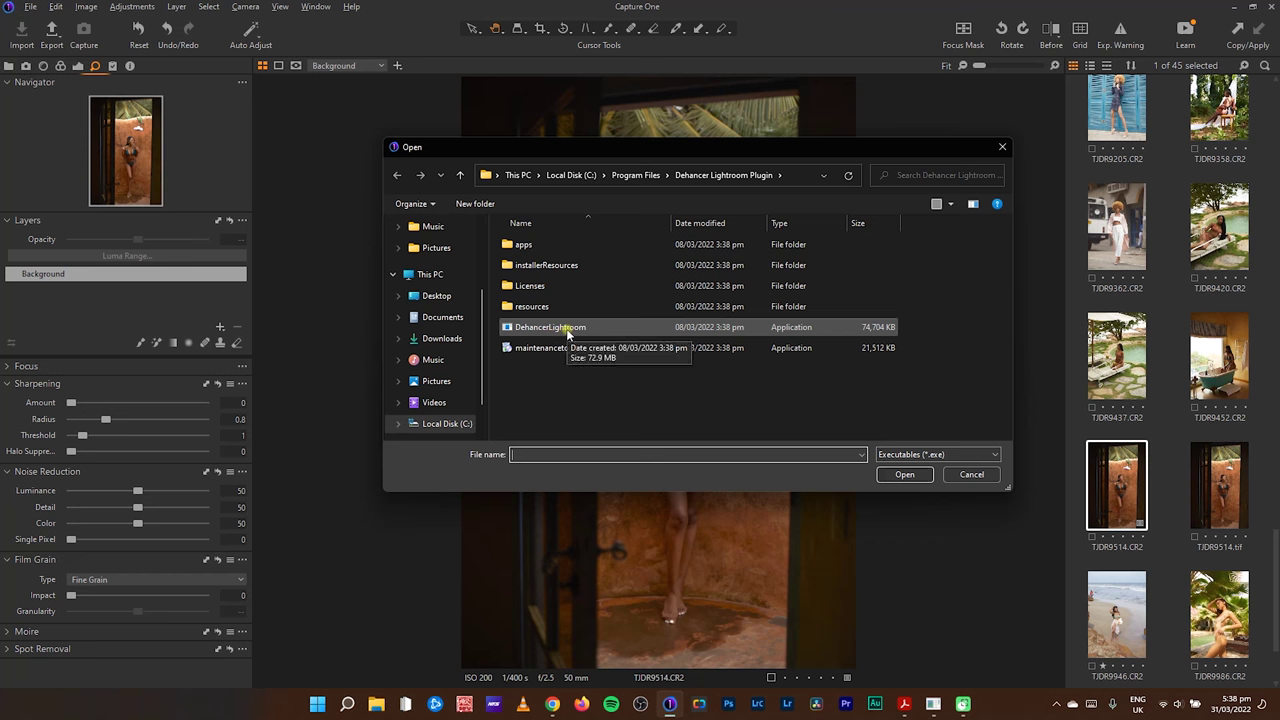
left_click(968, 475)
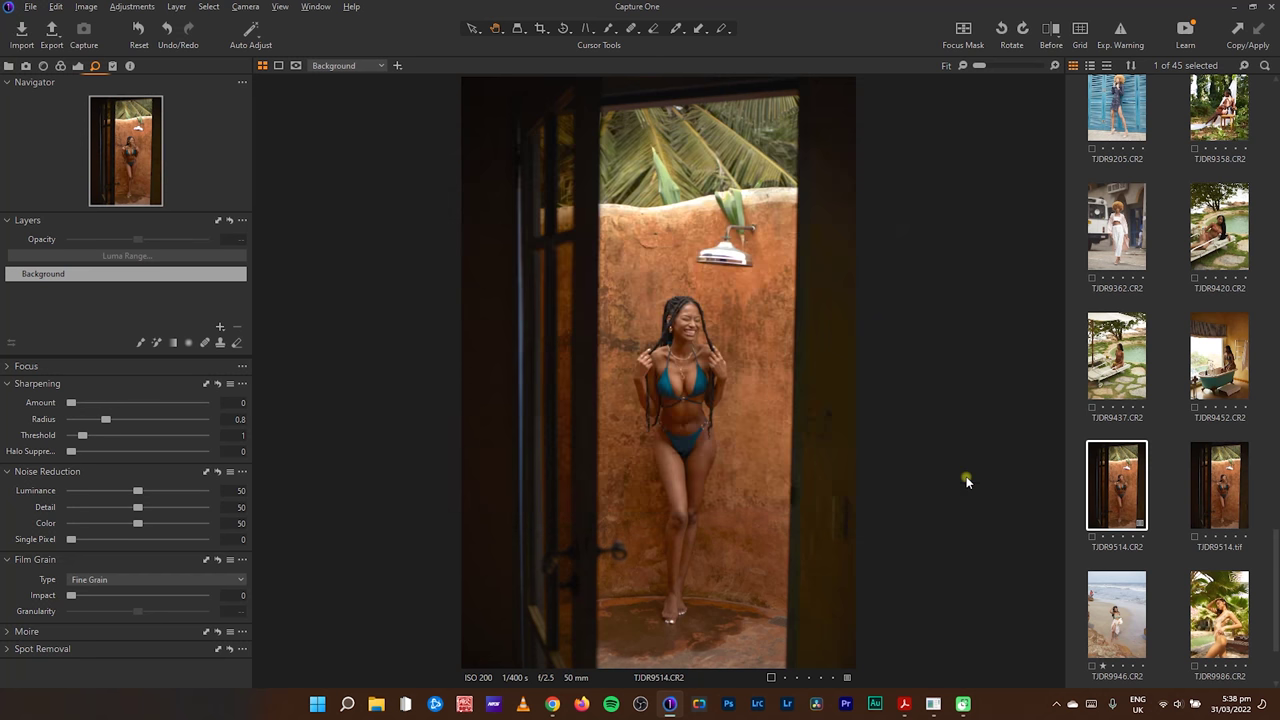
- Dismiss the photo's editing options and switch to the open Dehancer Photo plugin window
right_click(1092, 480)
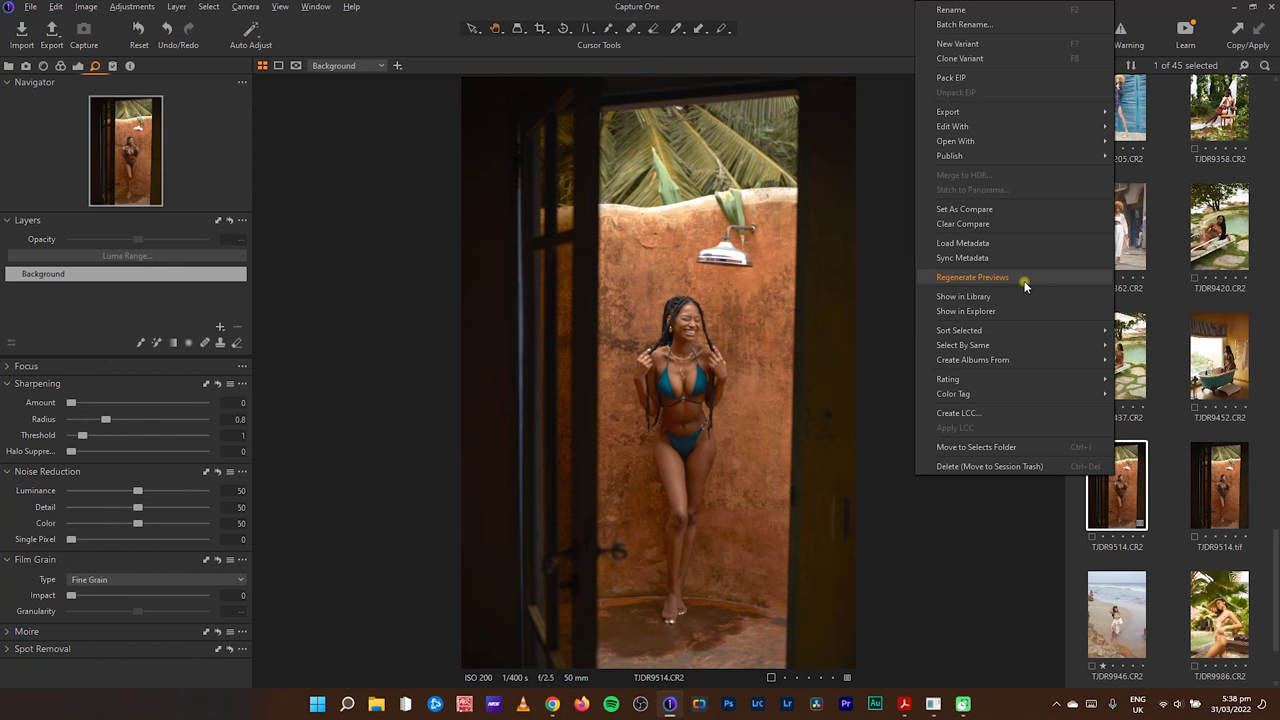
mouse_move(1039, 123)
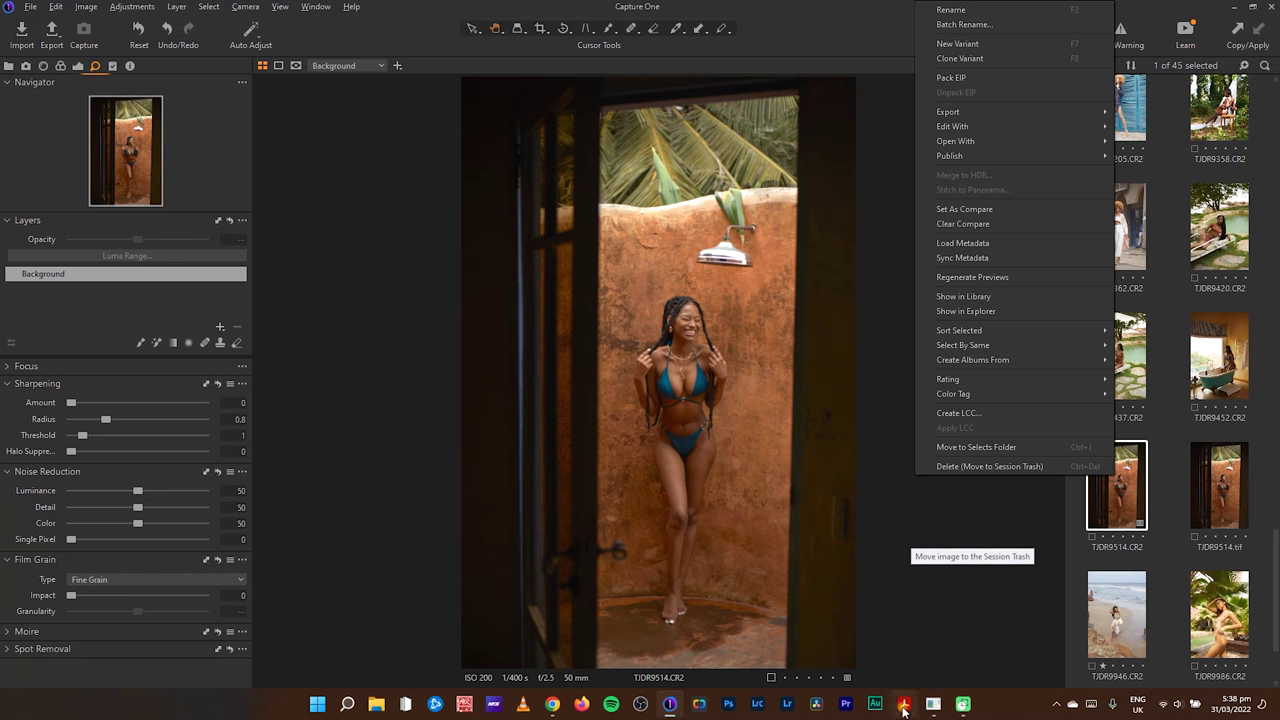
mouse_move(904, 708)
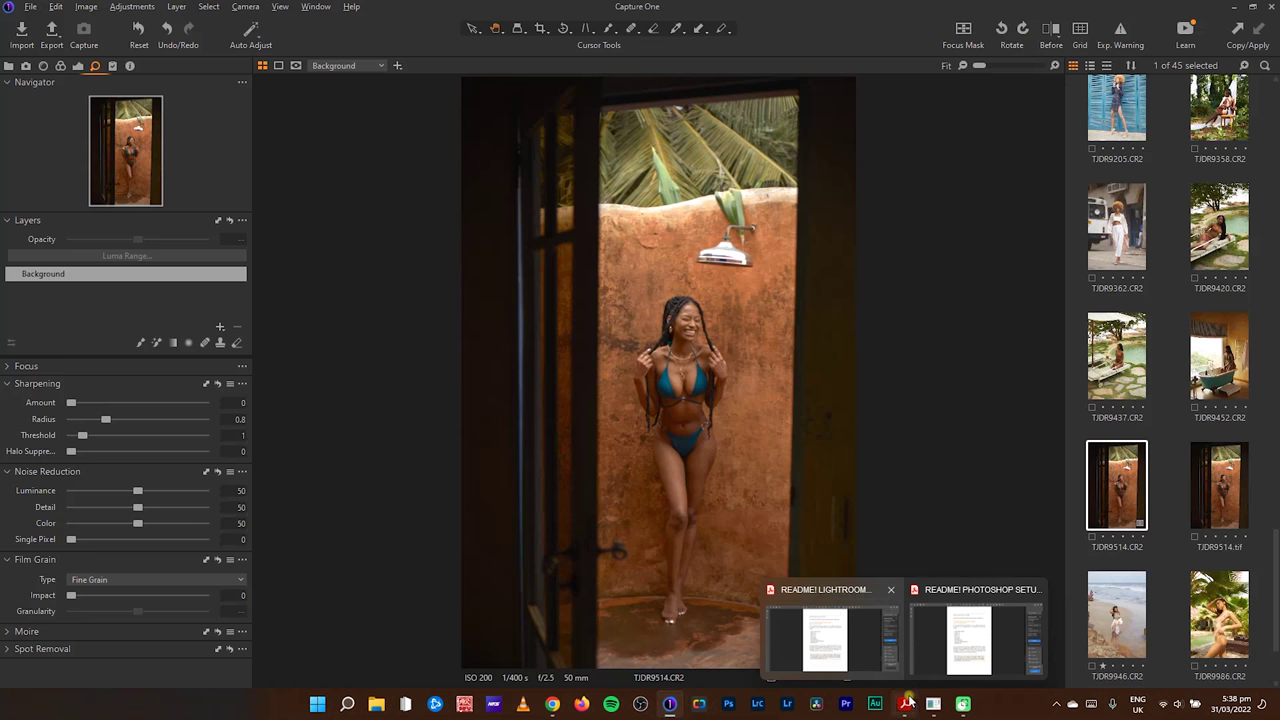
left_click(943, 655)
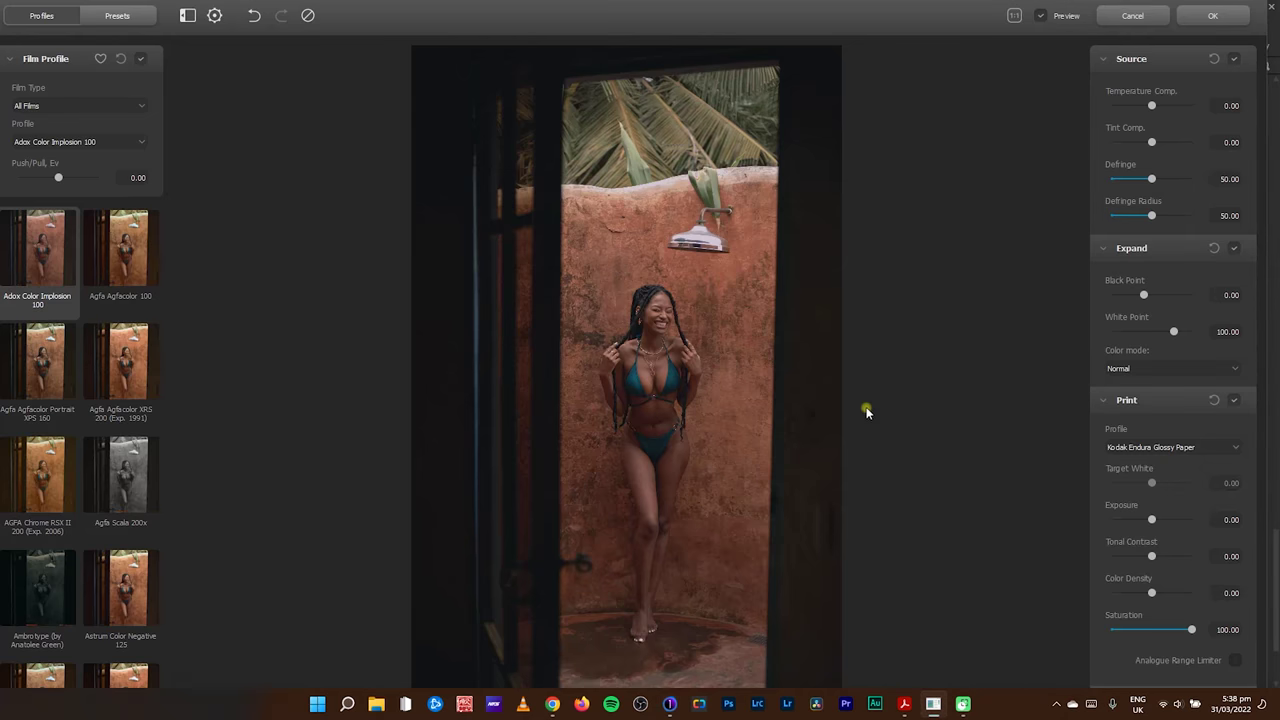
- Collapse the Film Profile panel and every adjustment section from Source to Vignette, and fit the plugin window to the screen
left_click(12, 60)
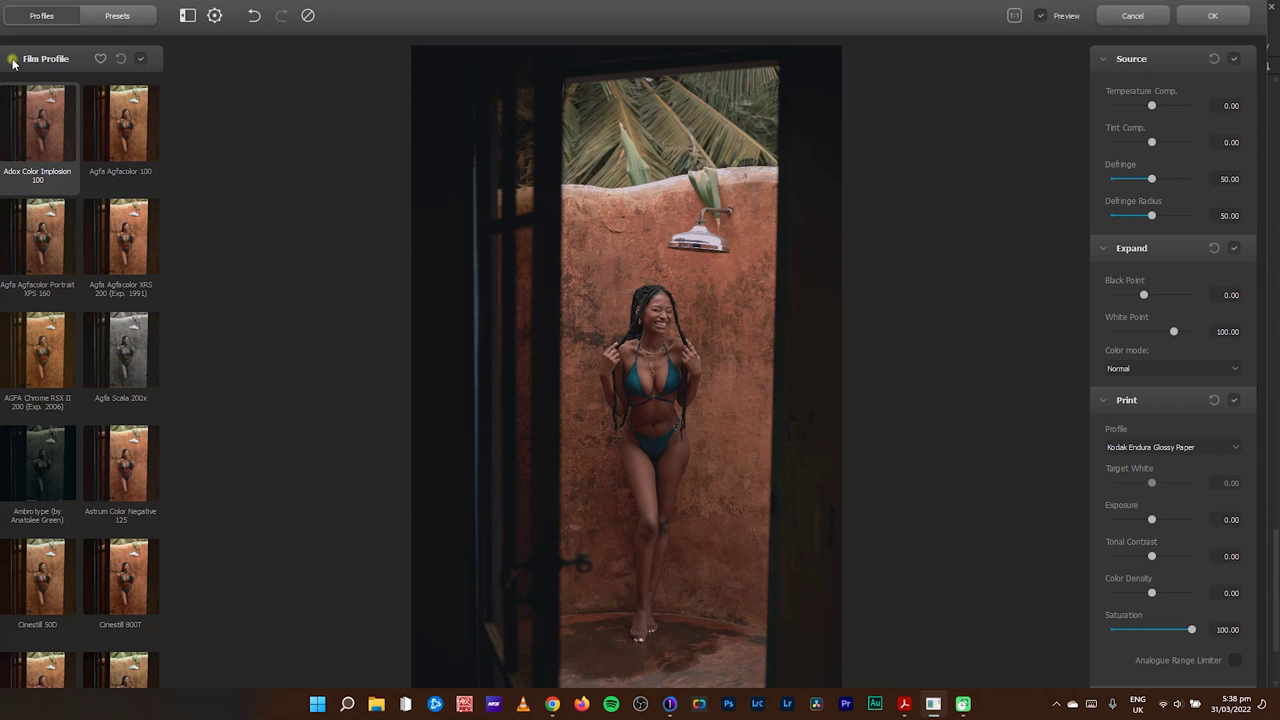
left_click(12, 62)
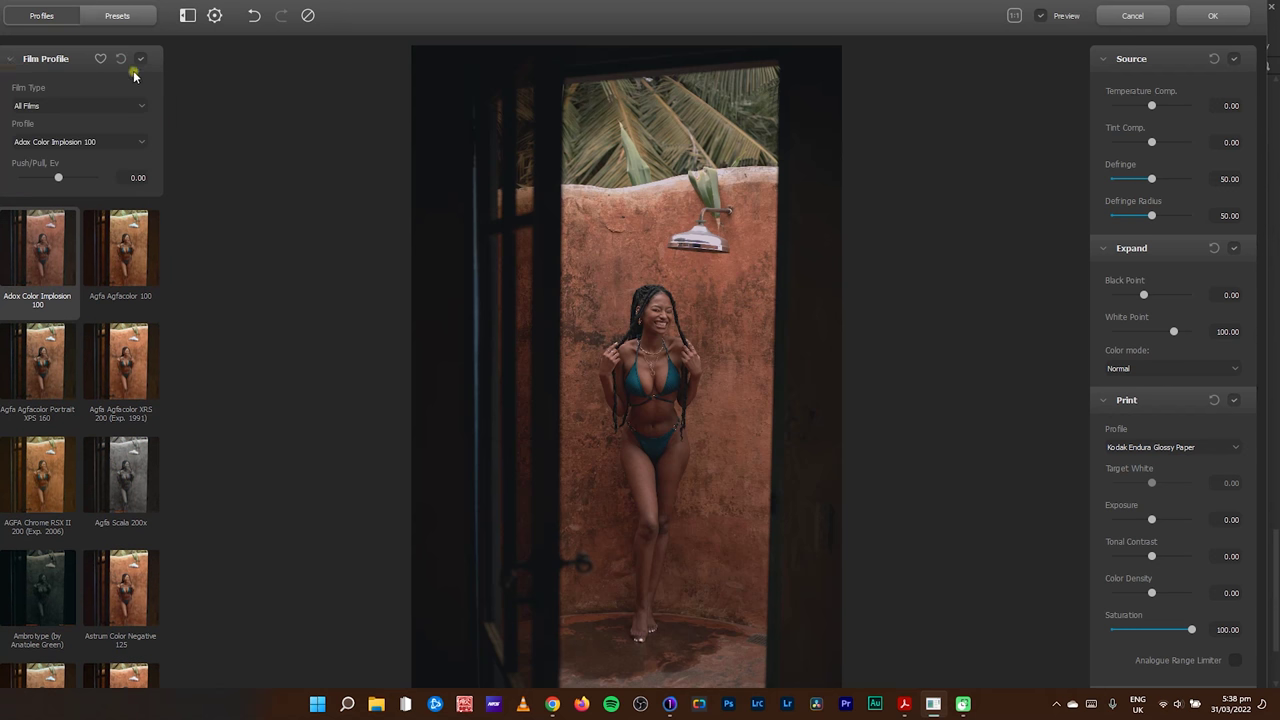
left_click(1101, 58)
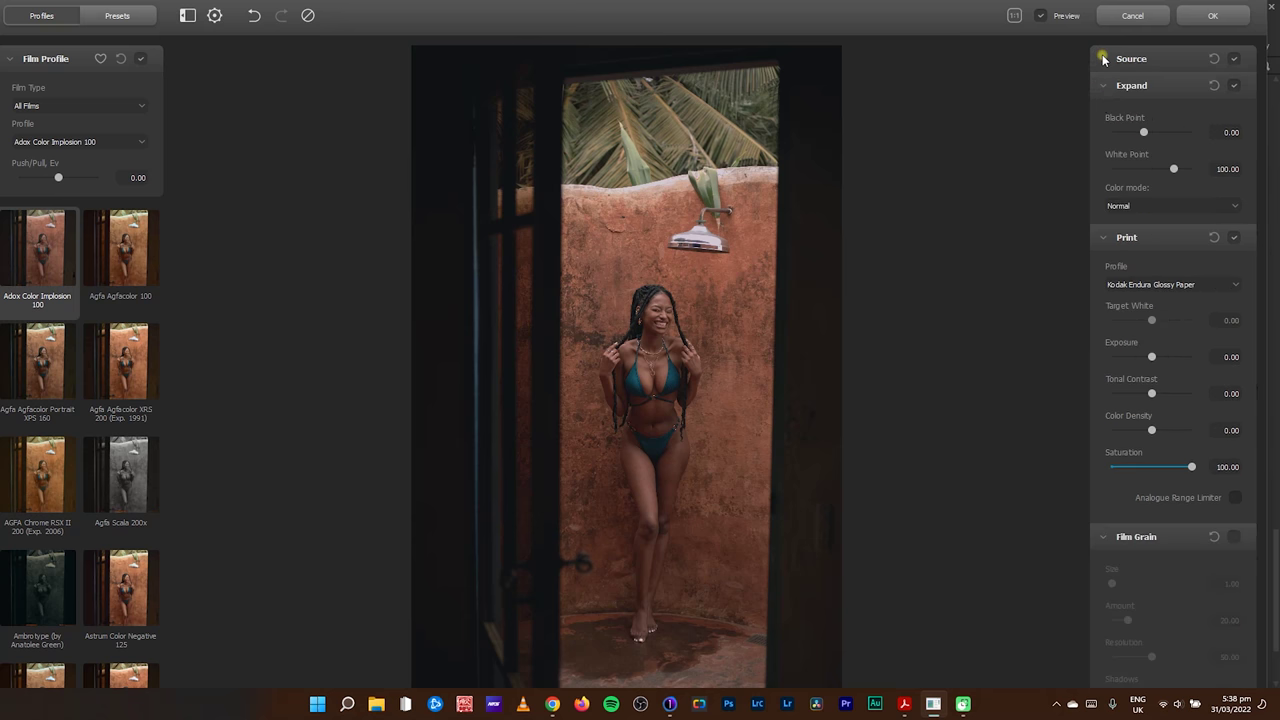
left_click(1106, 86)
left_click(1107, 113)
left_click(1105, 140)
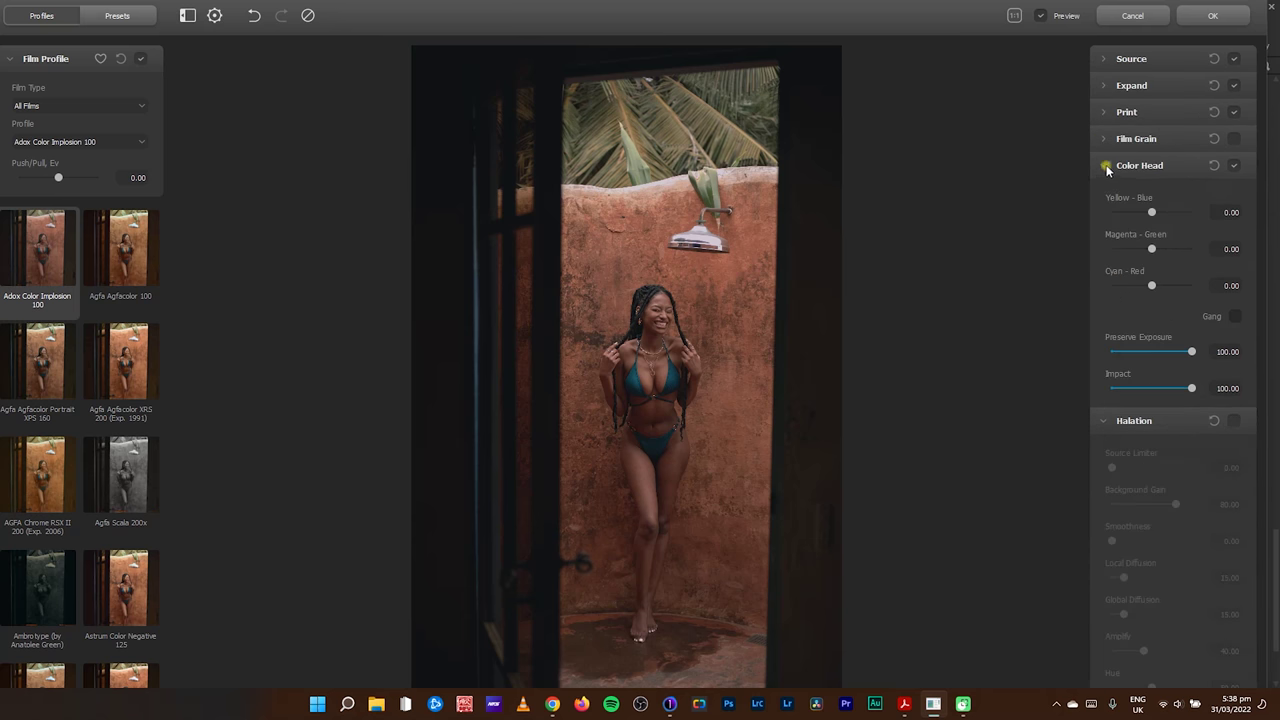
left_click(1104, 166)
left_click(1104, 193)
left_click(1104, 219)
left_click(1104, 245)
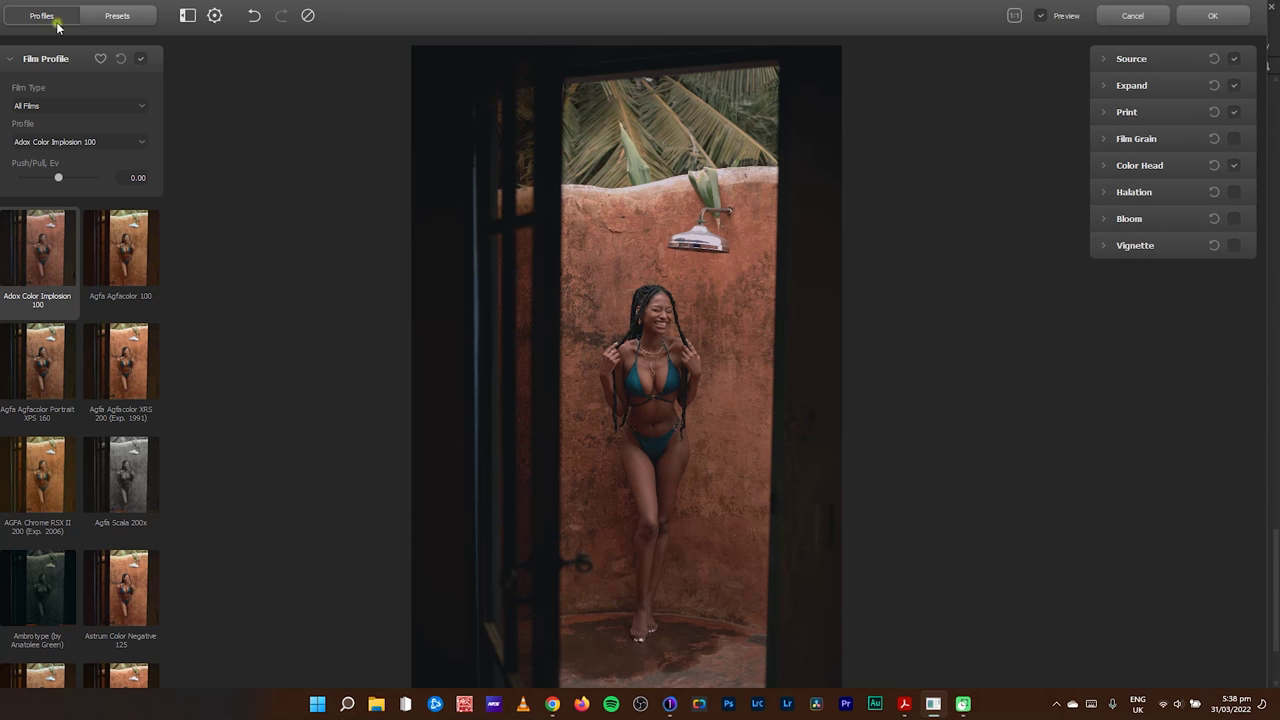
left_click(9, 58)
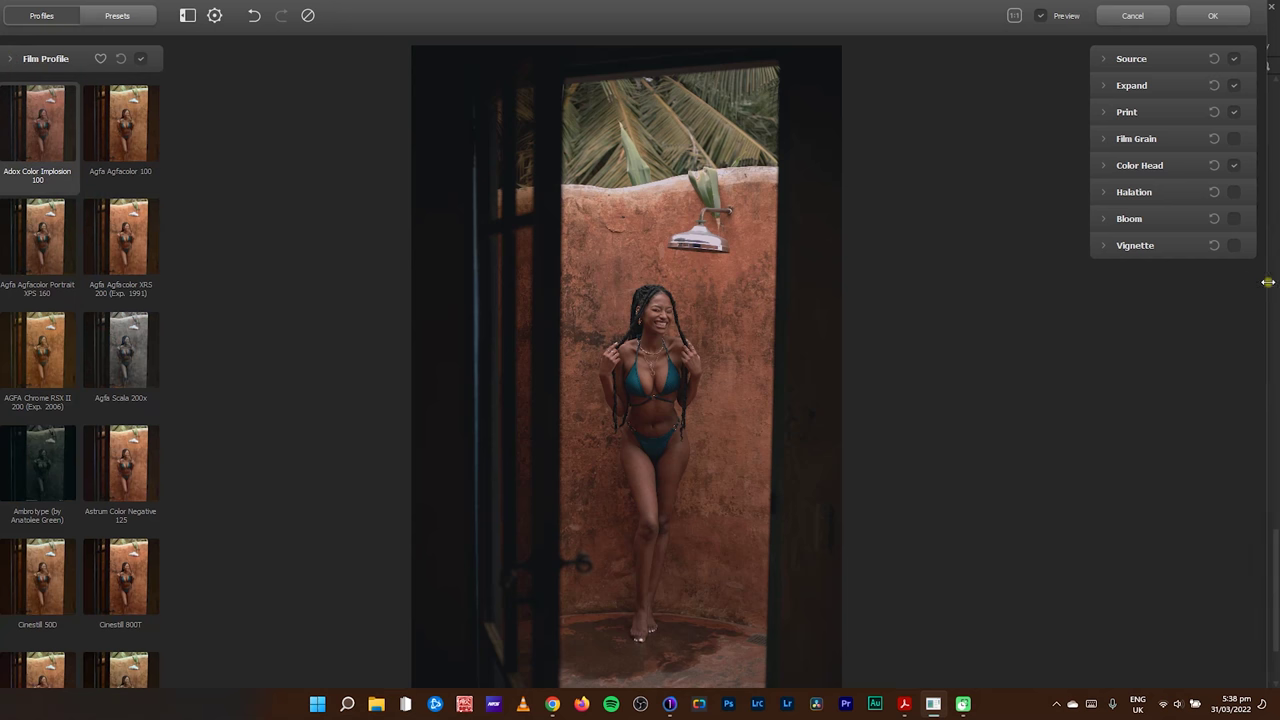
left_click(1218, 10)
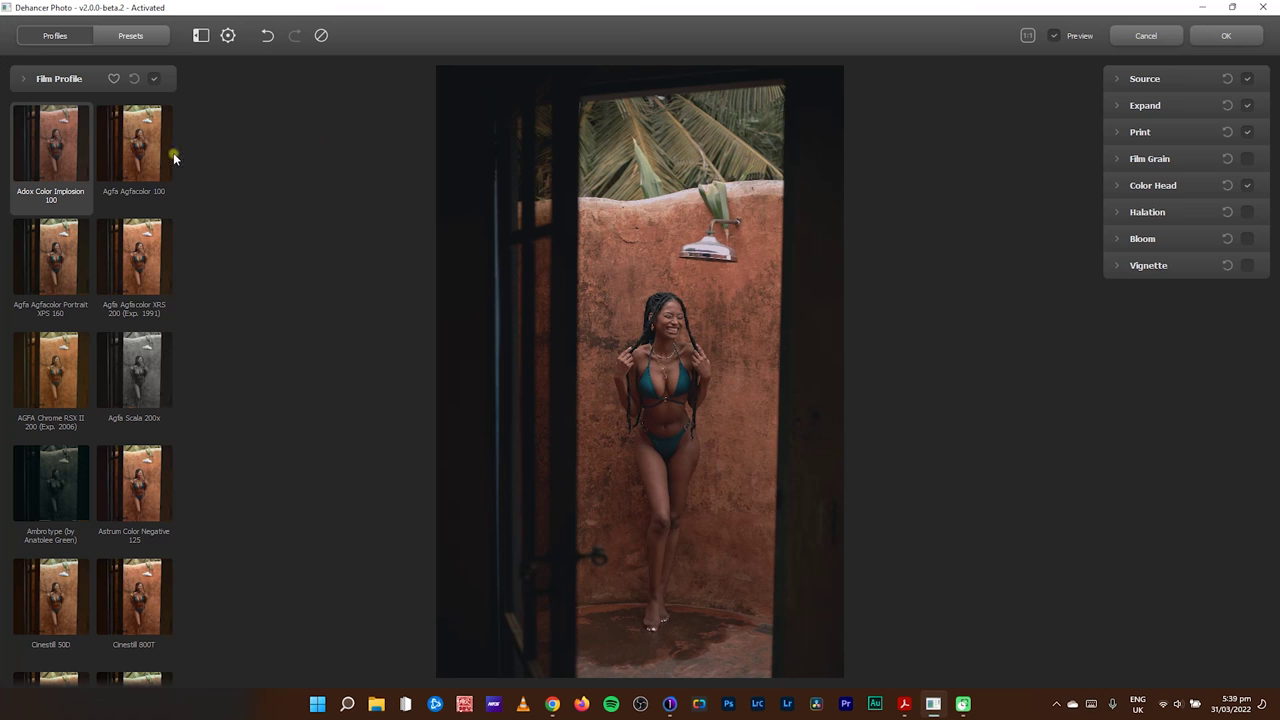
- Turn off the film profile and set the Print profile to Kodak 2383 Print Film
left_click(22, 78)
left_click(155, 80)
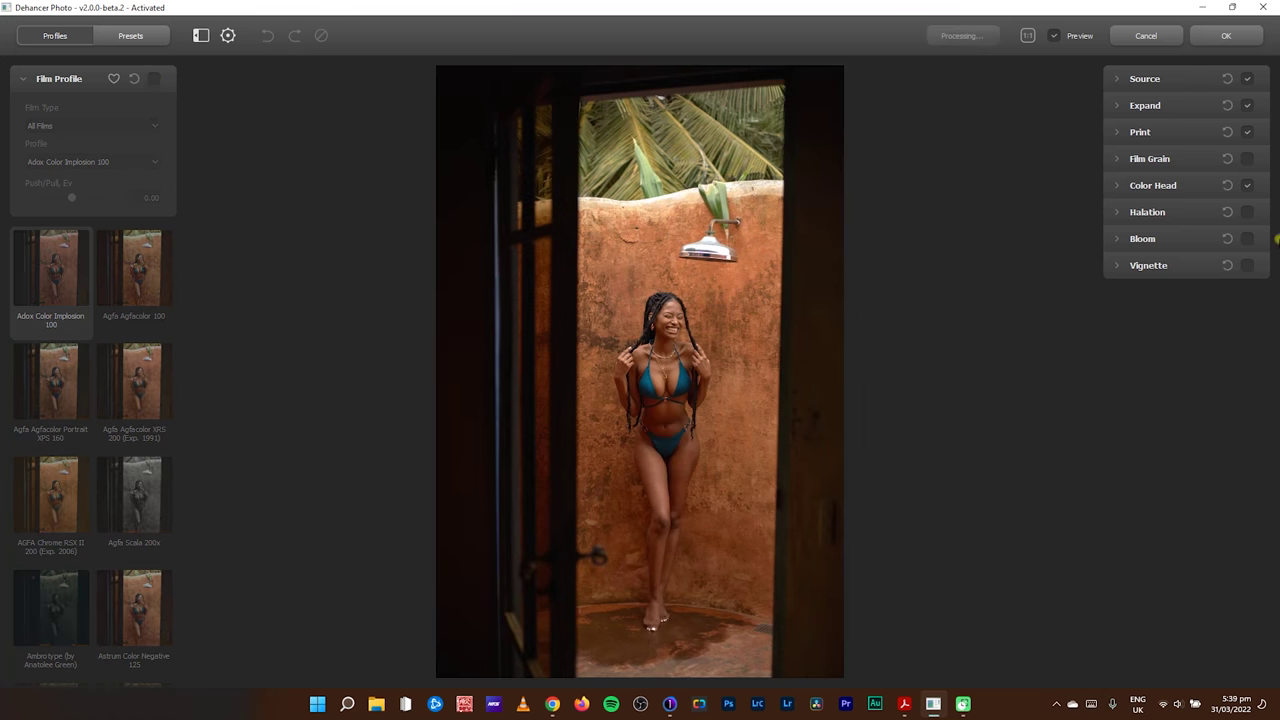
left_click(1120, 132)
left_click(1200, 178)
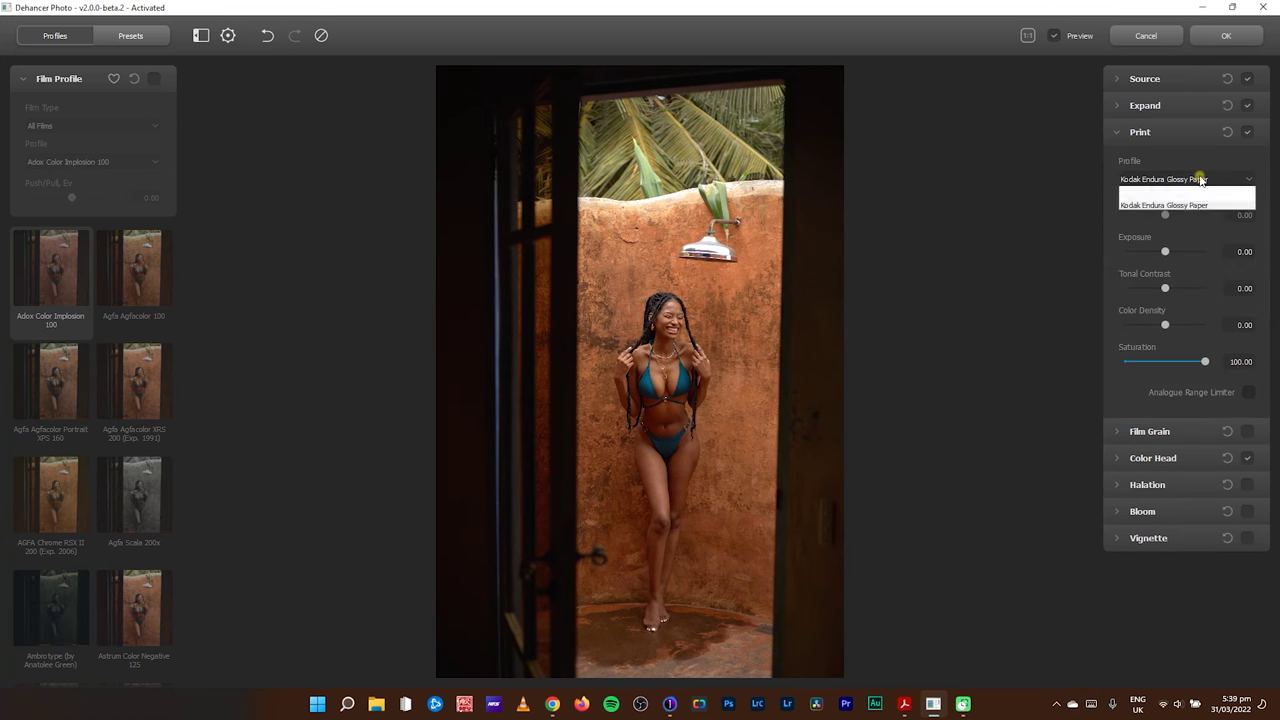
left_click(1180, 198)
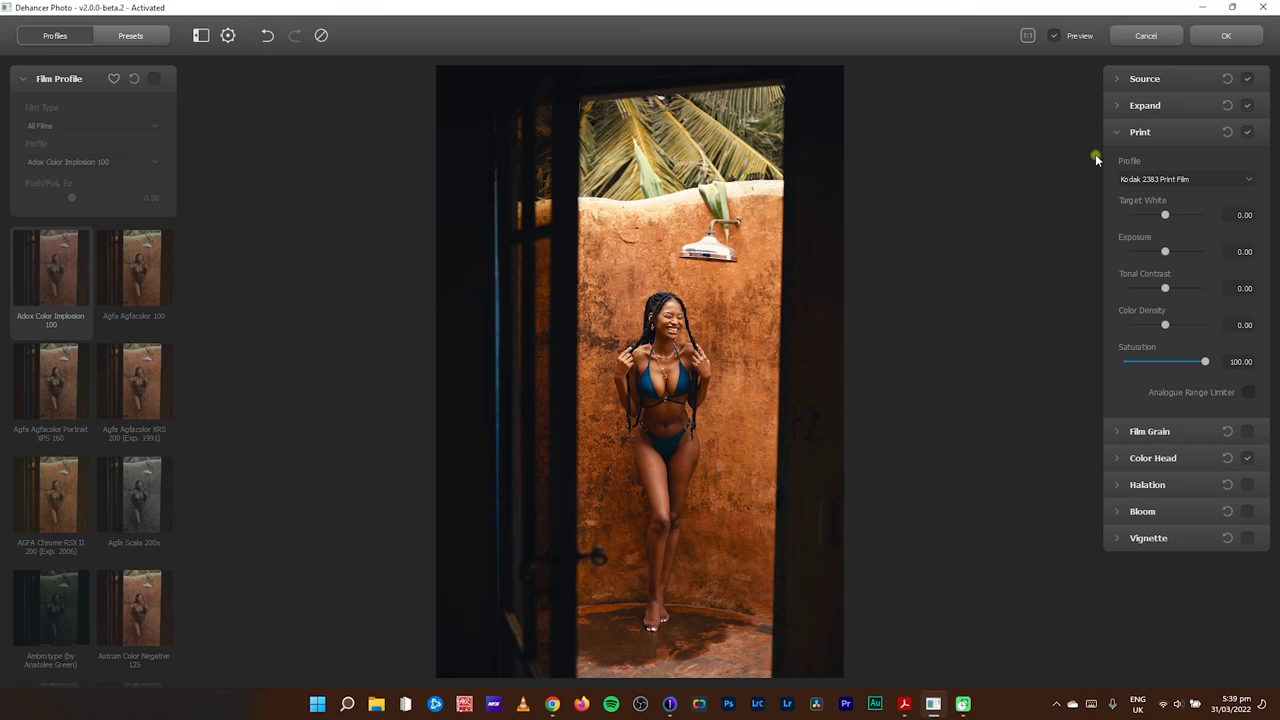
- Try the Cineon Film Log print profile on the photo and return to Kodak 2383 Print Film
left_click(1184, 180)
left_click(1170, 199)
left_click(1172, 181)
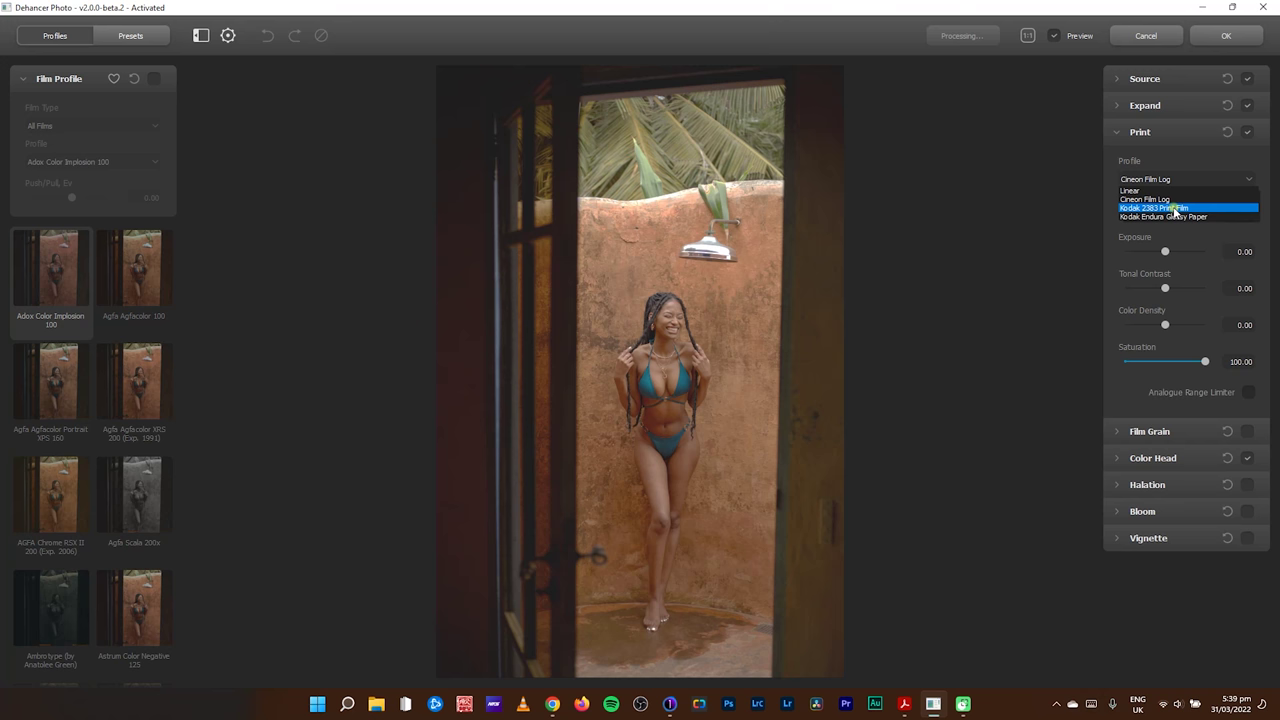
left_click(1174, 207)
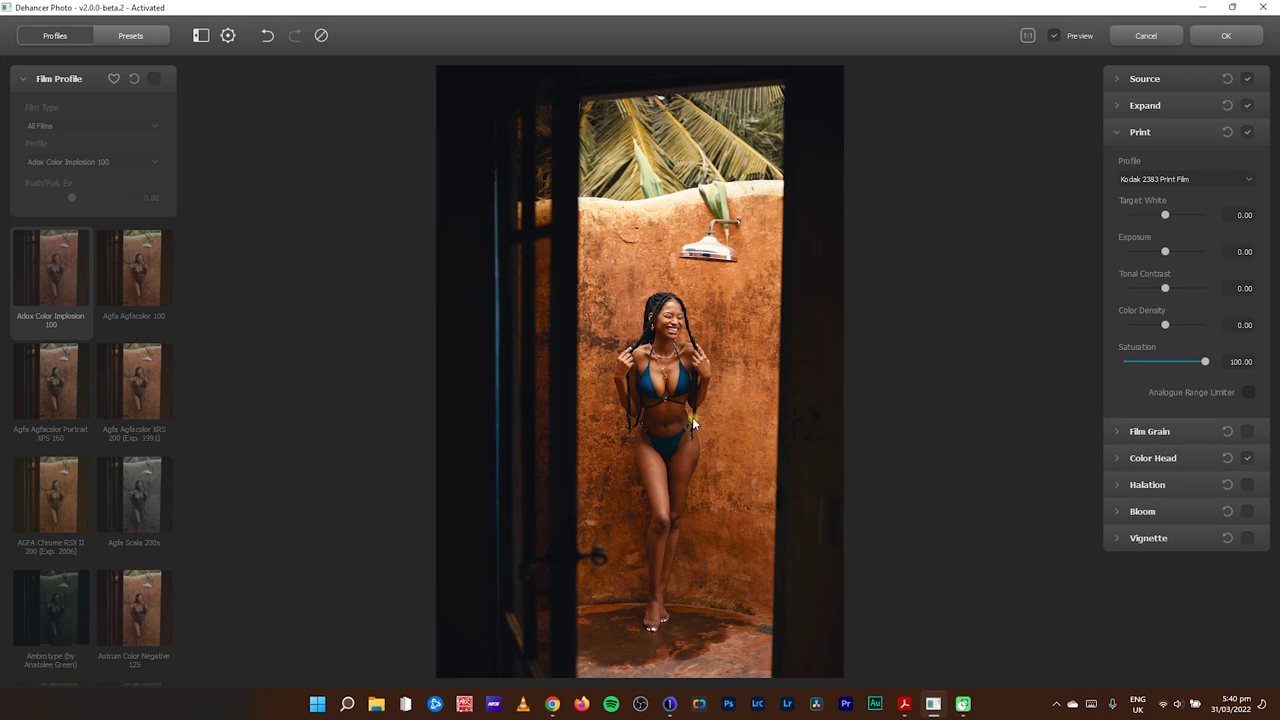
- Compare the photo with the preview and the Print adjustments off and on, and look over the Source settings
left_click(1056, 36)
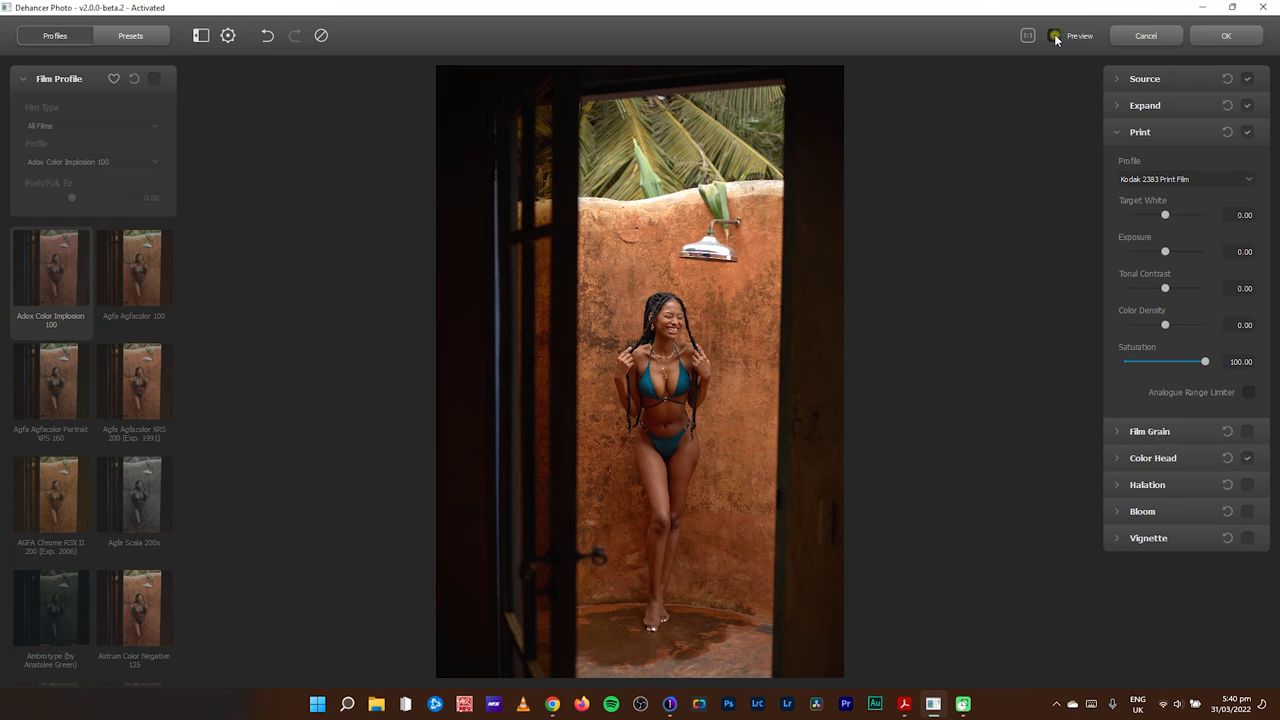
left_click(1056, 36)
left_click(1247, 132)
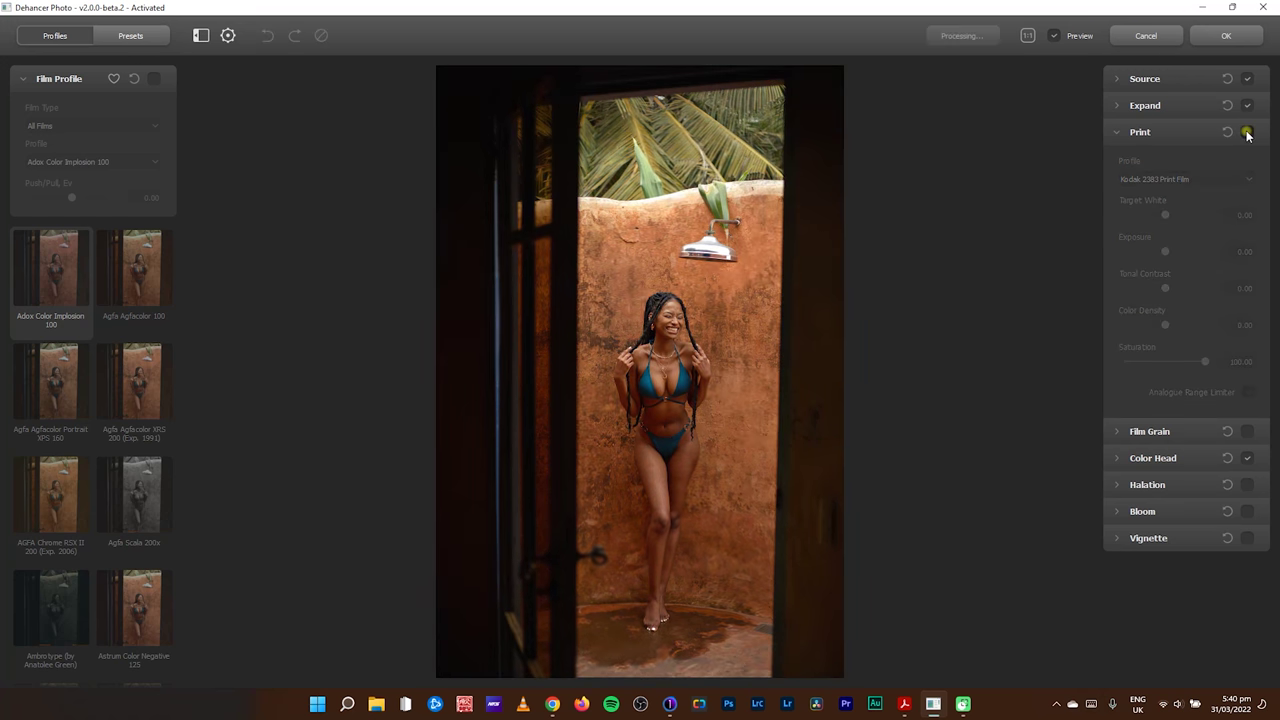
left_click(1128, 135)
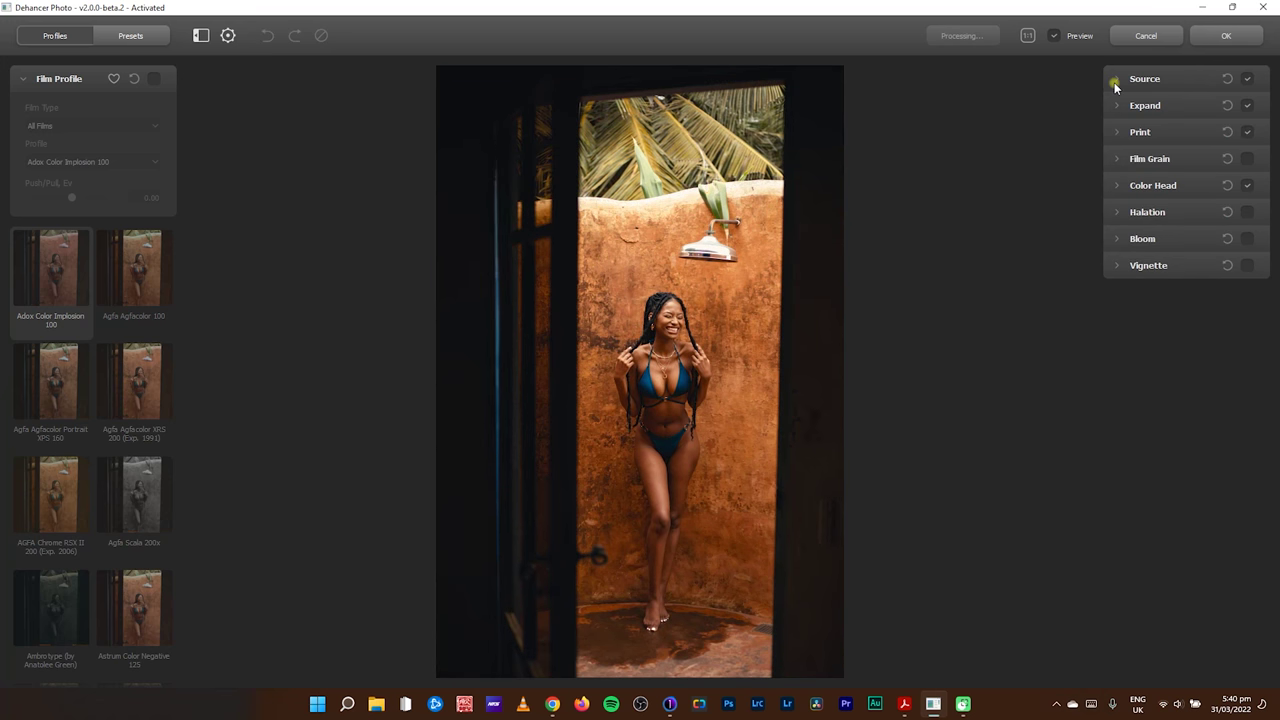
left_click(1114, 82)
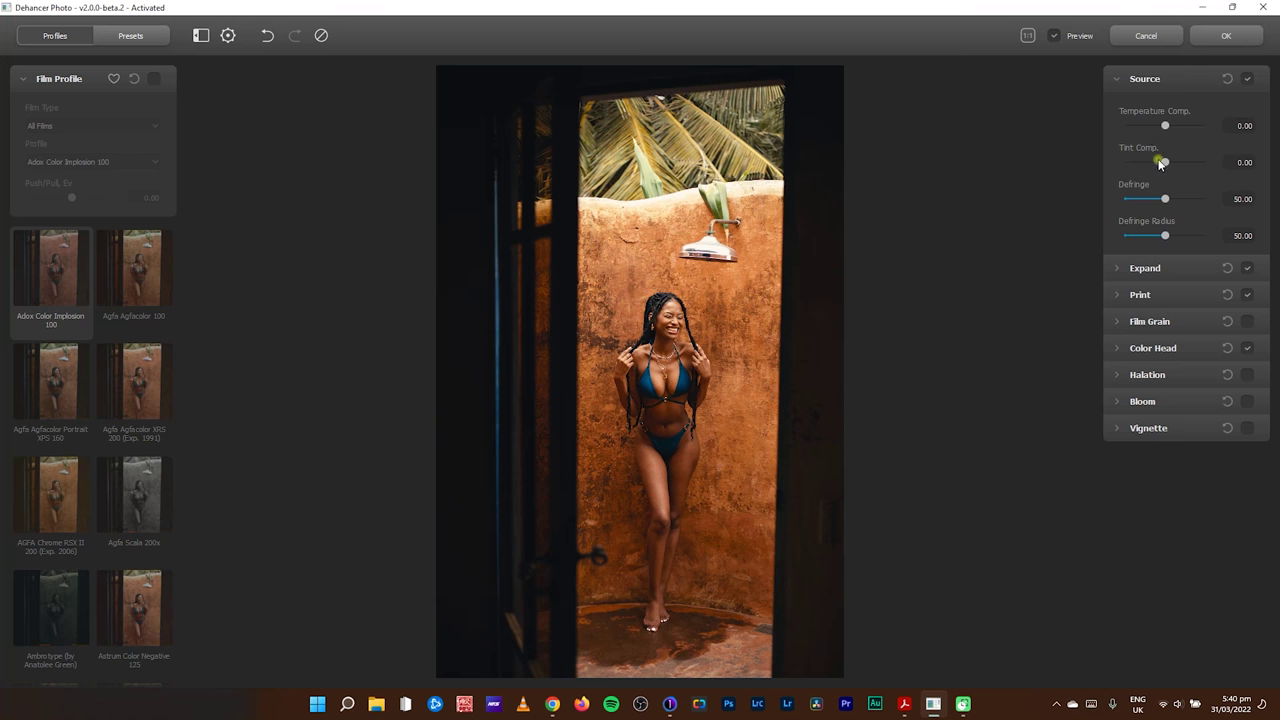
left_click(1117, 80)
- Try the alternative color modes in the Expand section and return to Normal
left_click(1118, 106)
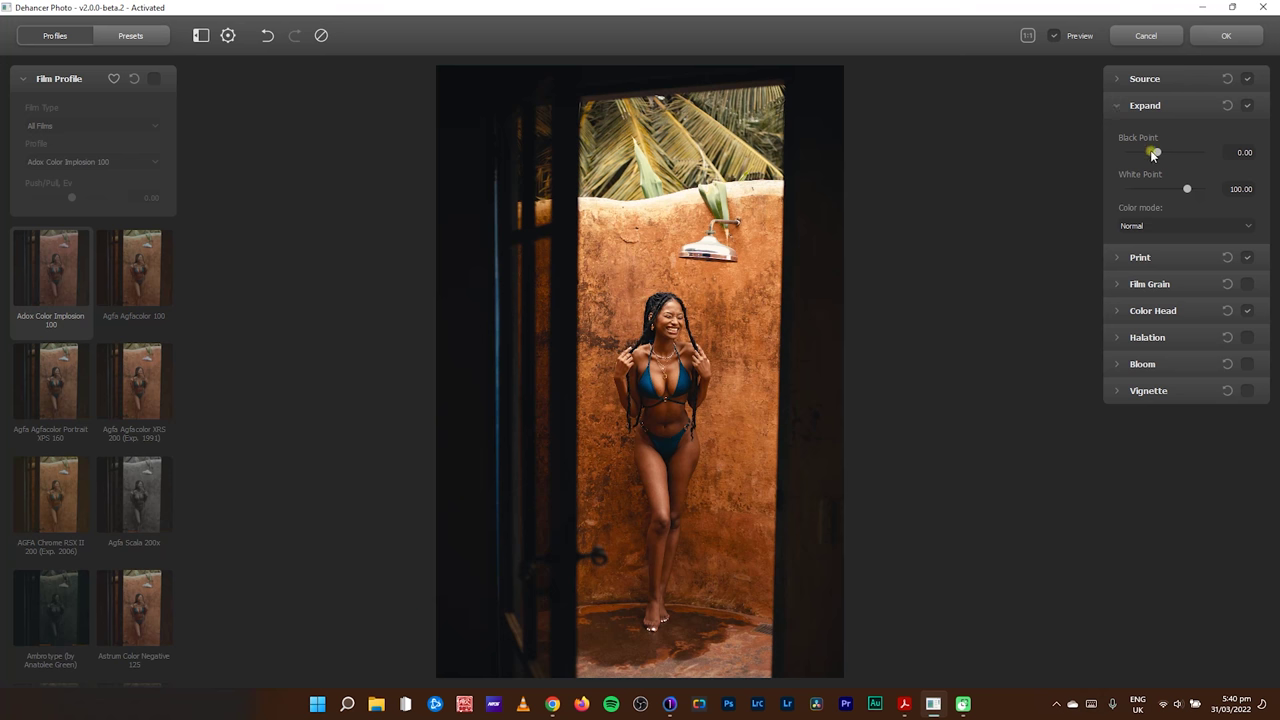
left_click(1152, 227)
left_click(1152, 250)
left_click(1164, 229)
left_click(1145, 248)
left_click(1155, 228)
left_click(1134, 234)
- Set Expand's black point to -2.50 and white point to 107.25, and compare the photo with Expand off and on
left_click_drag(1157, 152, 1153, 152)
left_click_drag(1183, 193, 1193, 189)
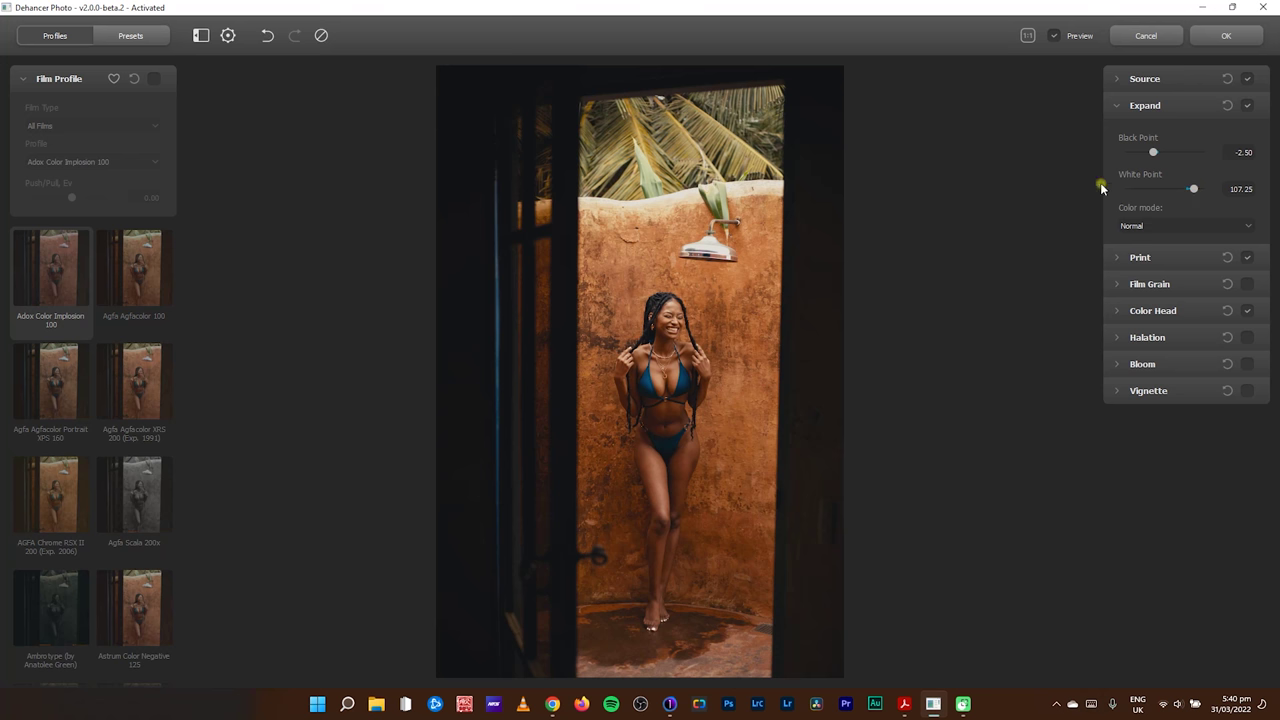
left_click(1250, 106)
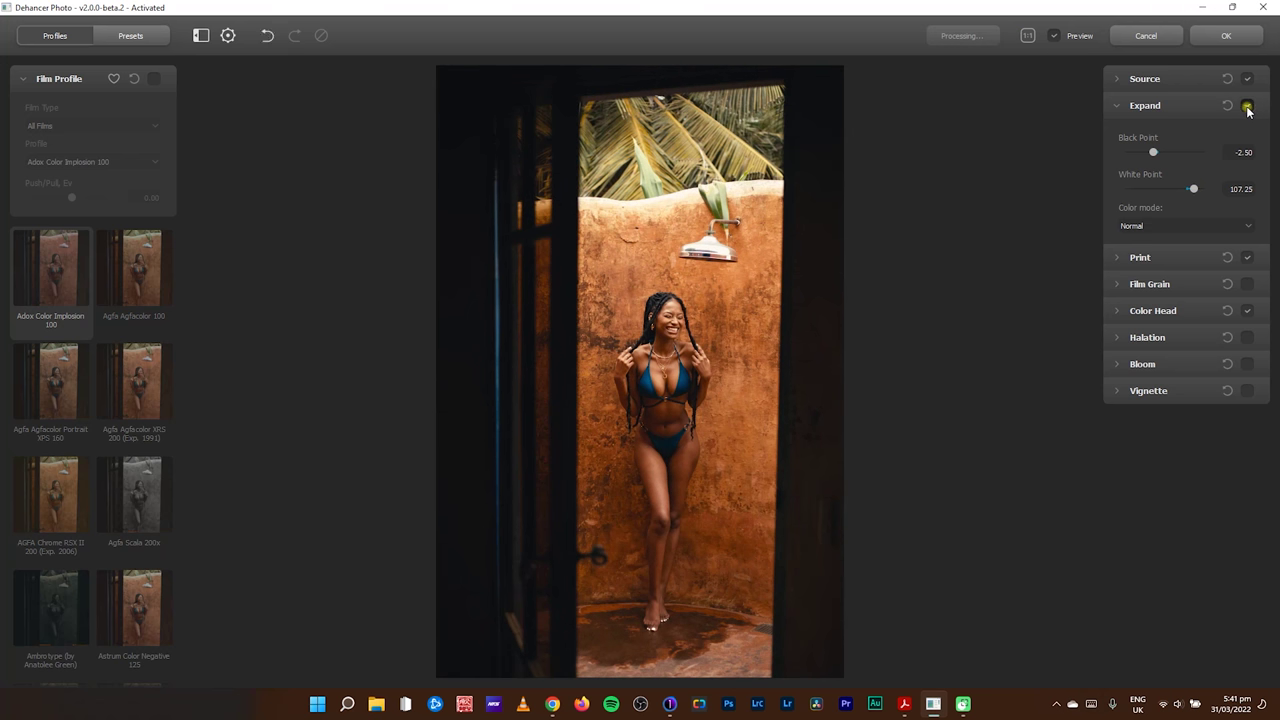
left_click(1111, 124)
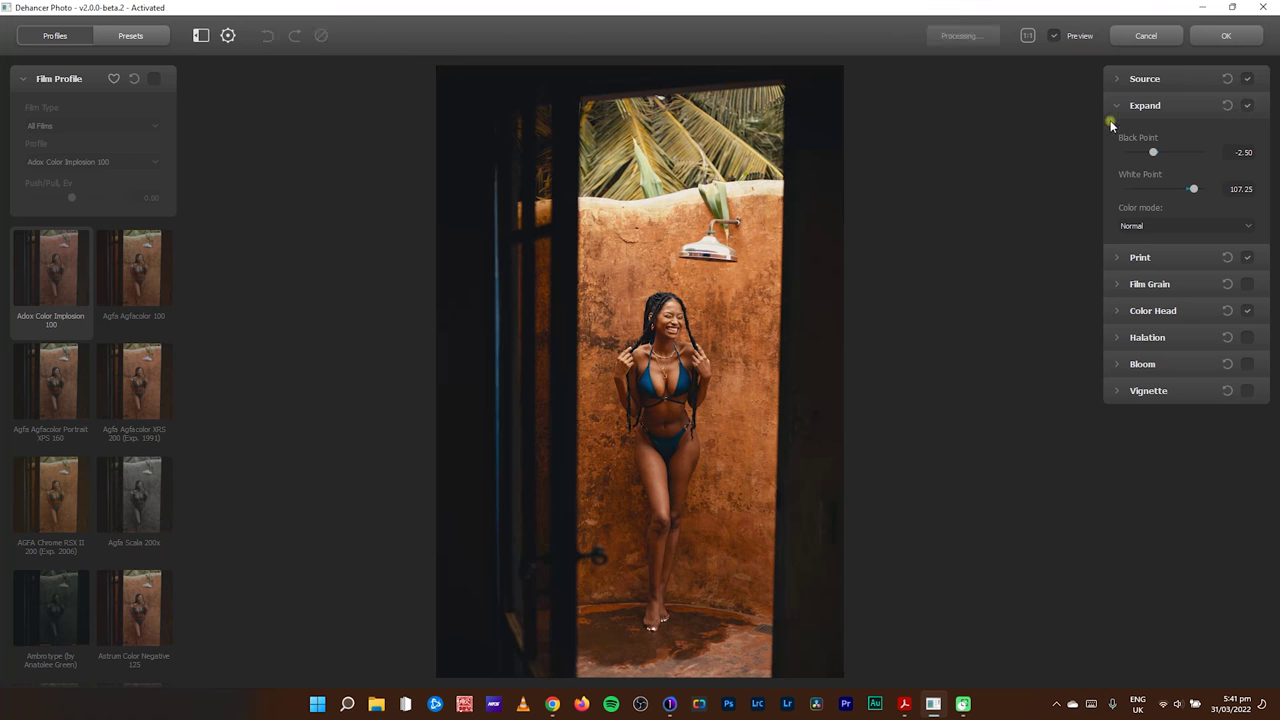
- Collapse the Expand section and look over the Source and Print settings
left_click(1114, 107)
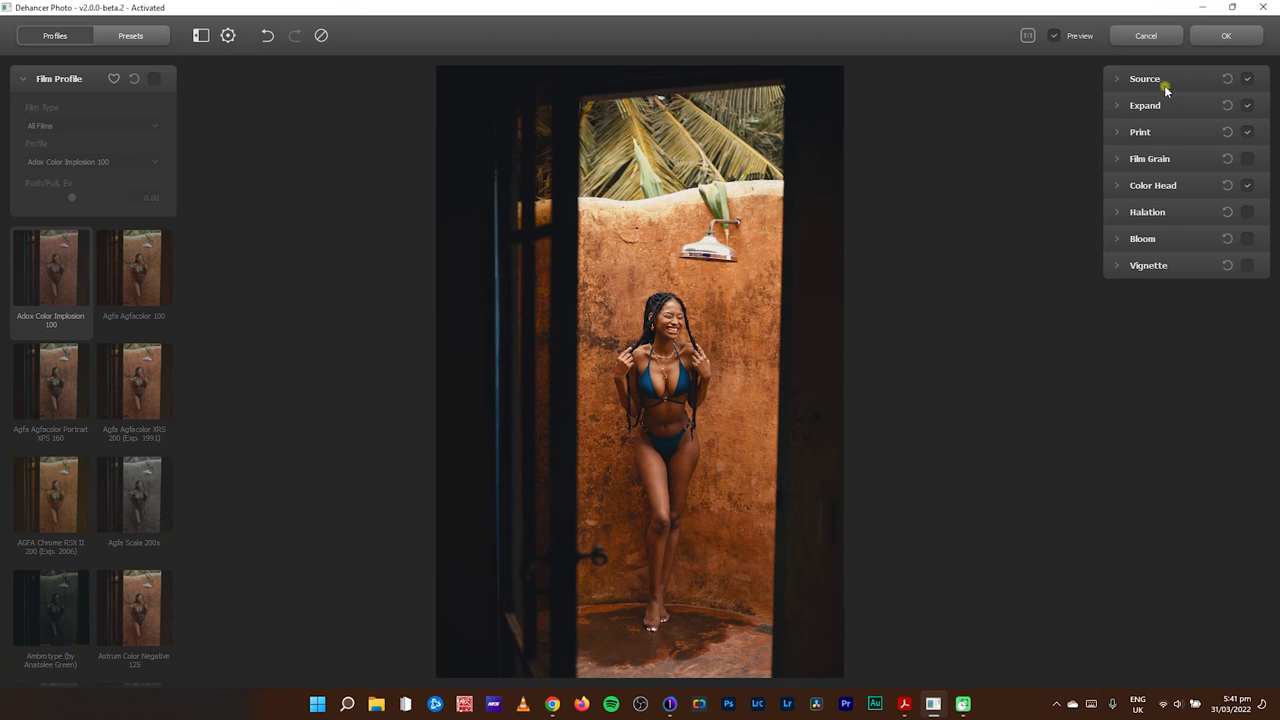
left_click(1116, 79)
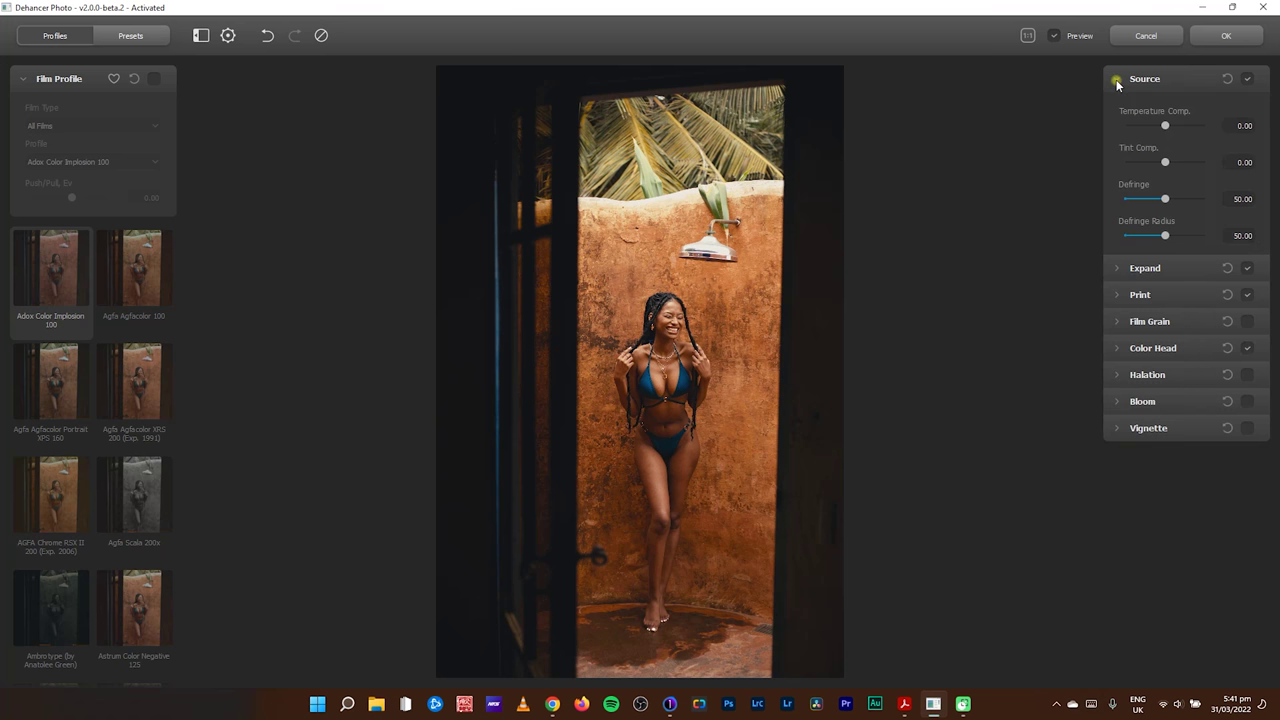
left_click(1116, 79)
left_click(1116, 132)
left_click(1116, 132)
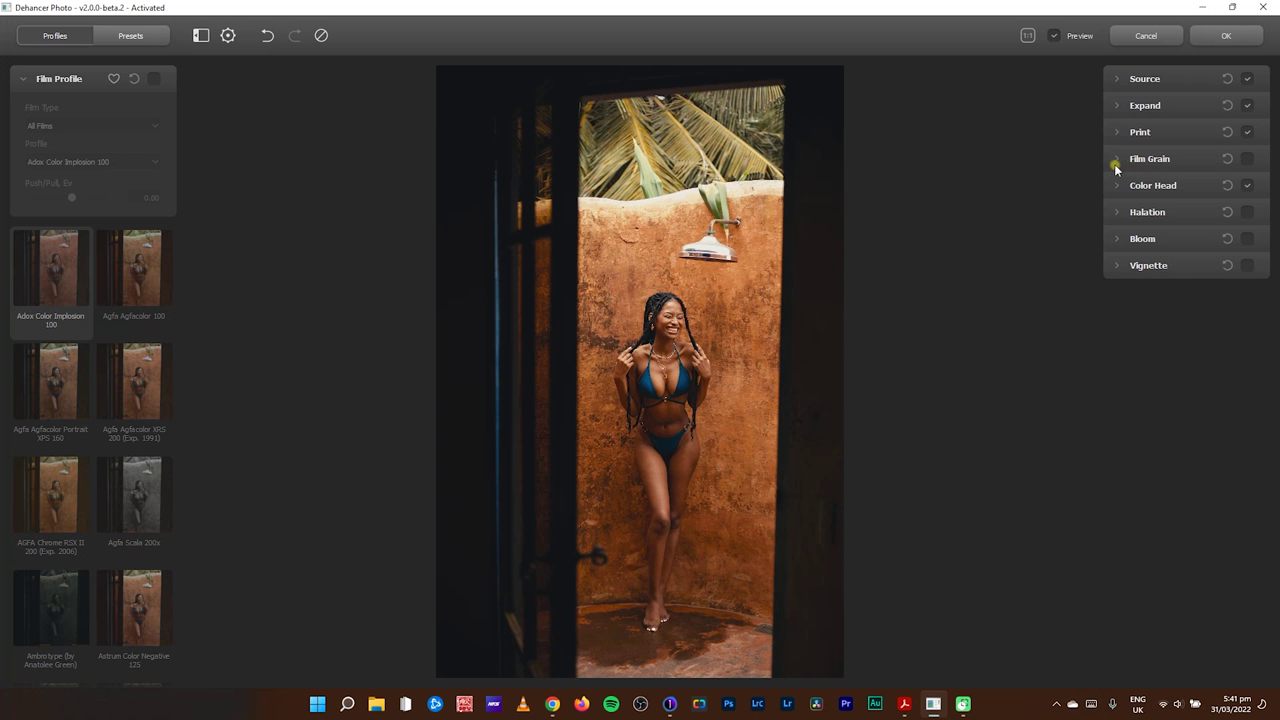
- Enable the film profile and try Agfa Agfacolor 100, Adox Color Implosion 100 and Agfa Agfacolor XRS 200 (Exp. 1991)
left_click(153, 80)
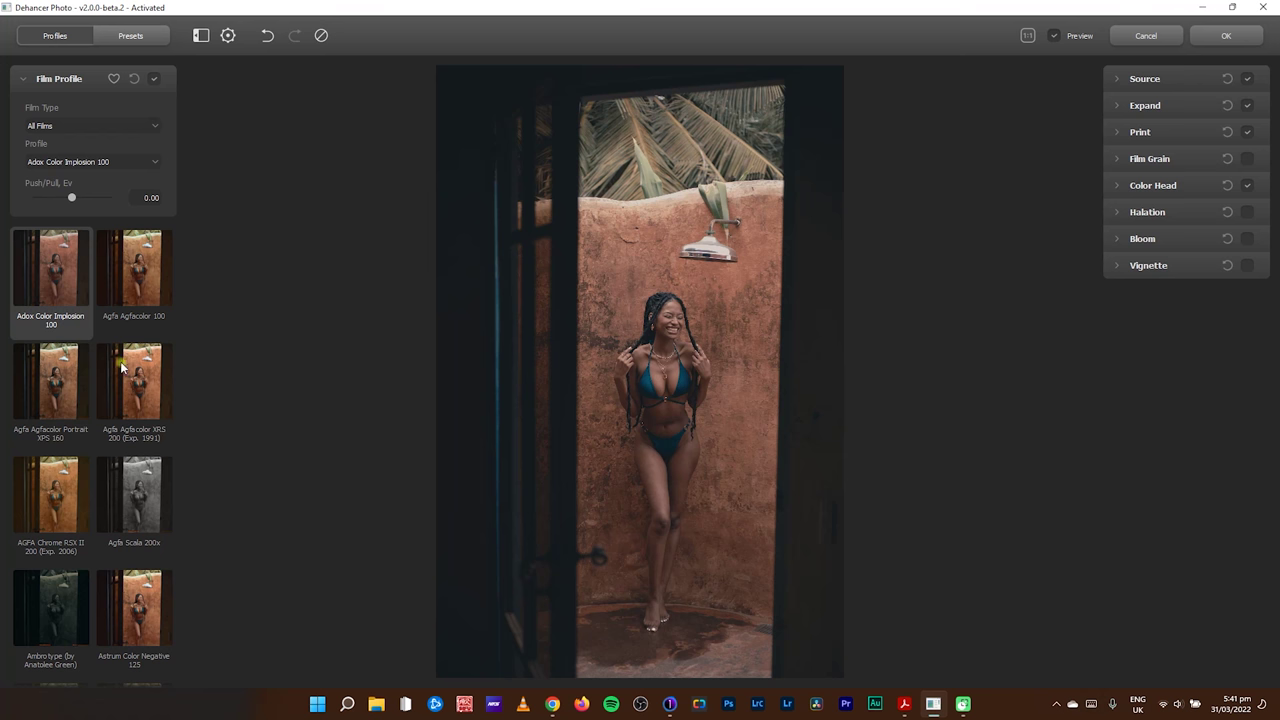
left_click(132, 269)
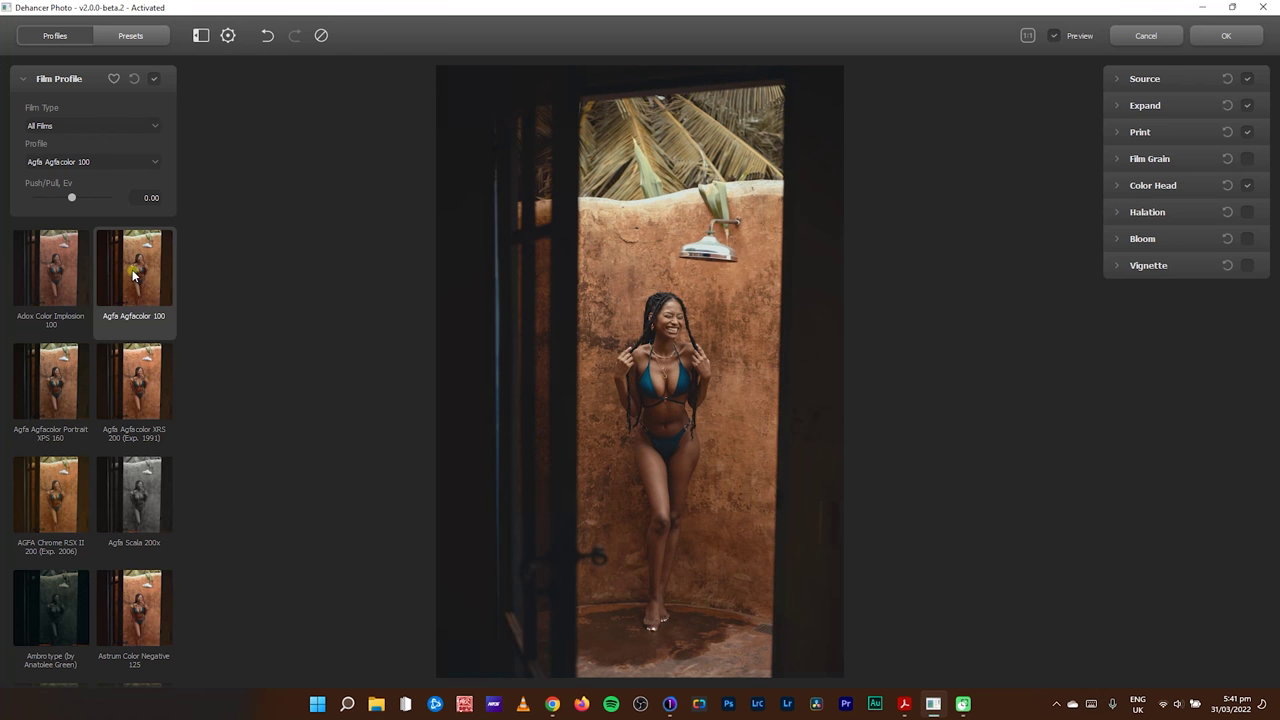
left_click(50, 276)
left_click(134, 380)
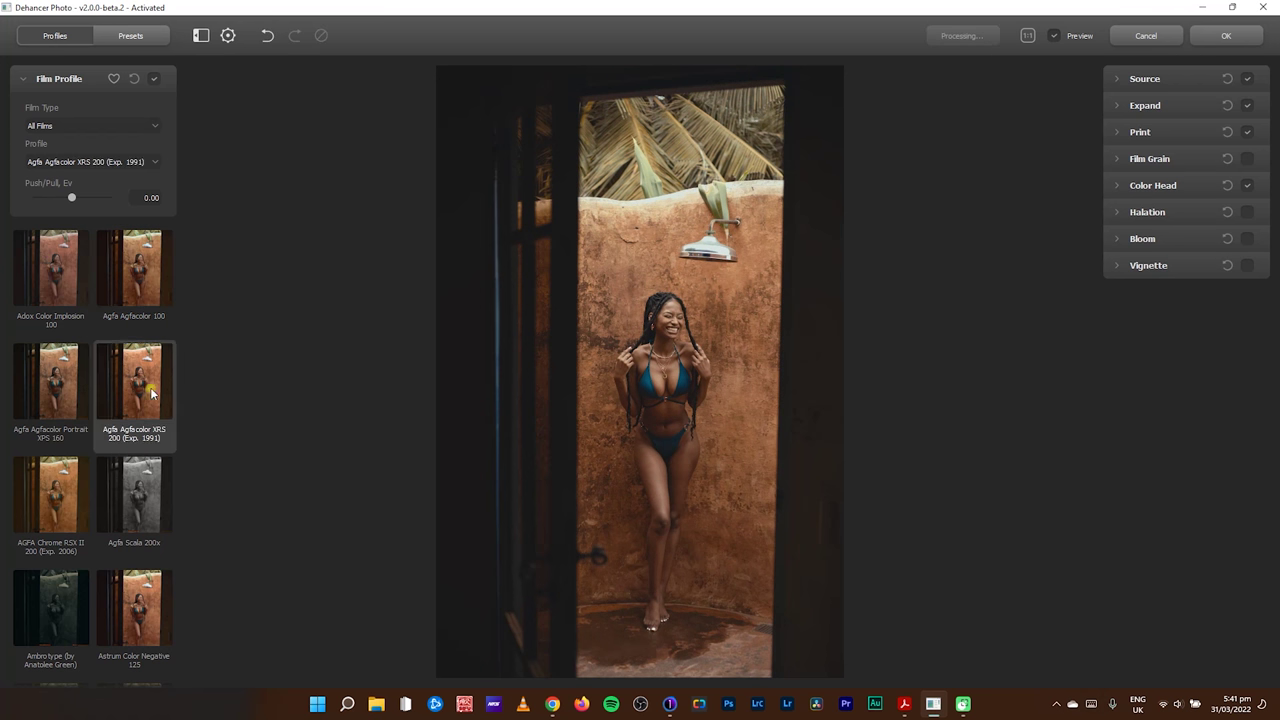
- Try filtering the film profiles by Color Negative, Motion Picture, Color Positive, Black & White, Instant and Exotic
left_click(110, 125)
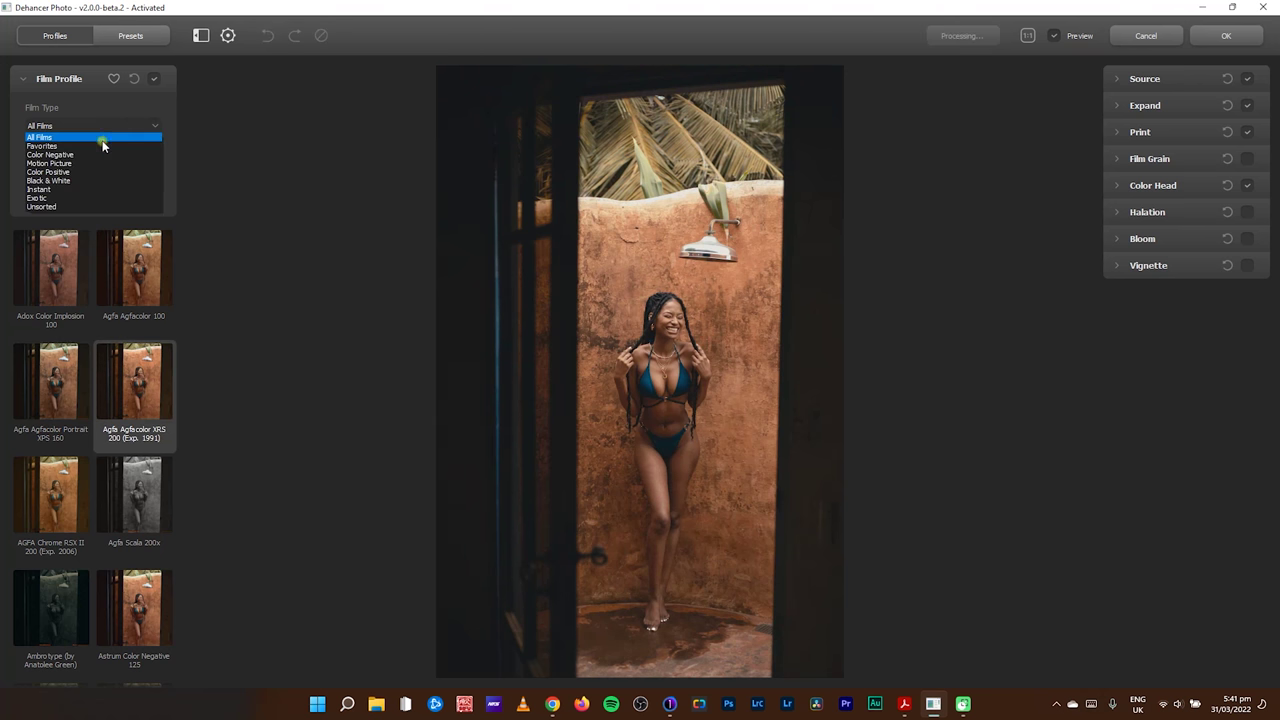
left_click(94, 154)
left_click(101, 127)
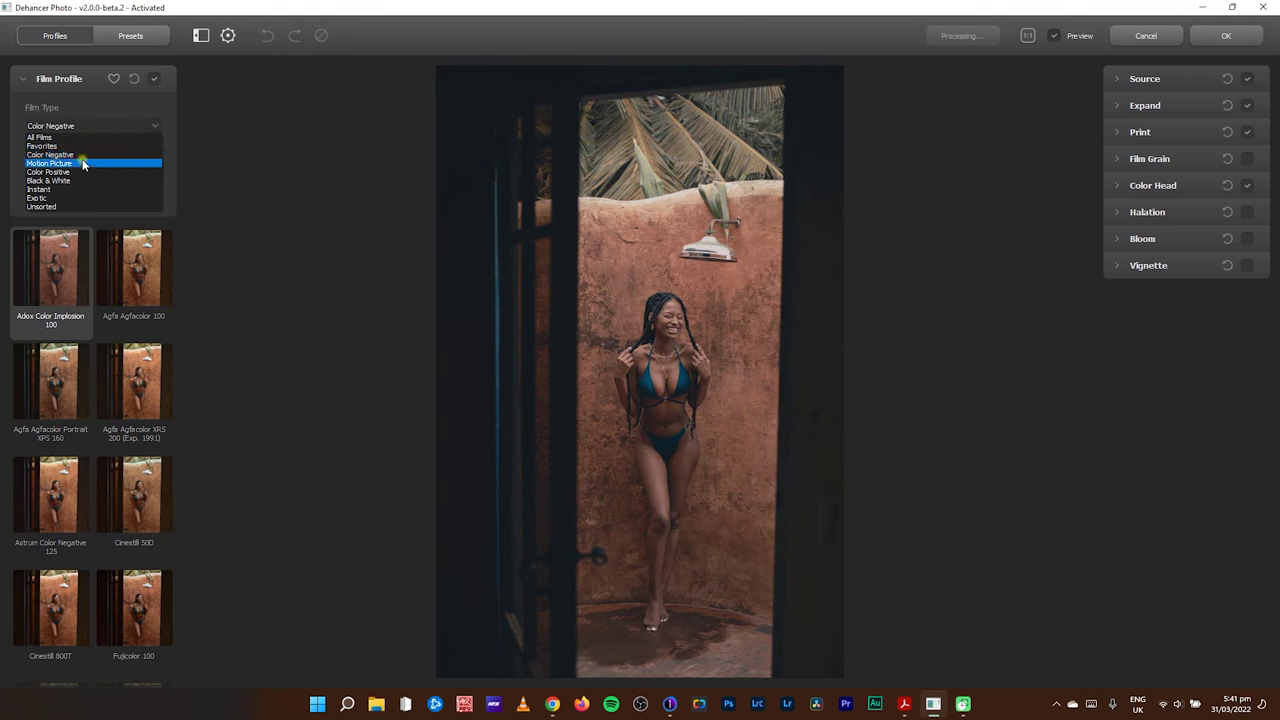
left_click(84, 163)
left_click(109, 126)
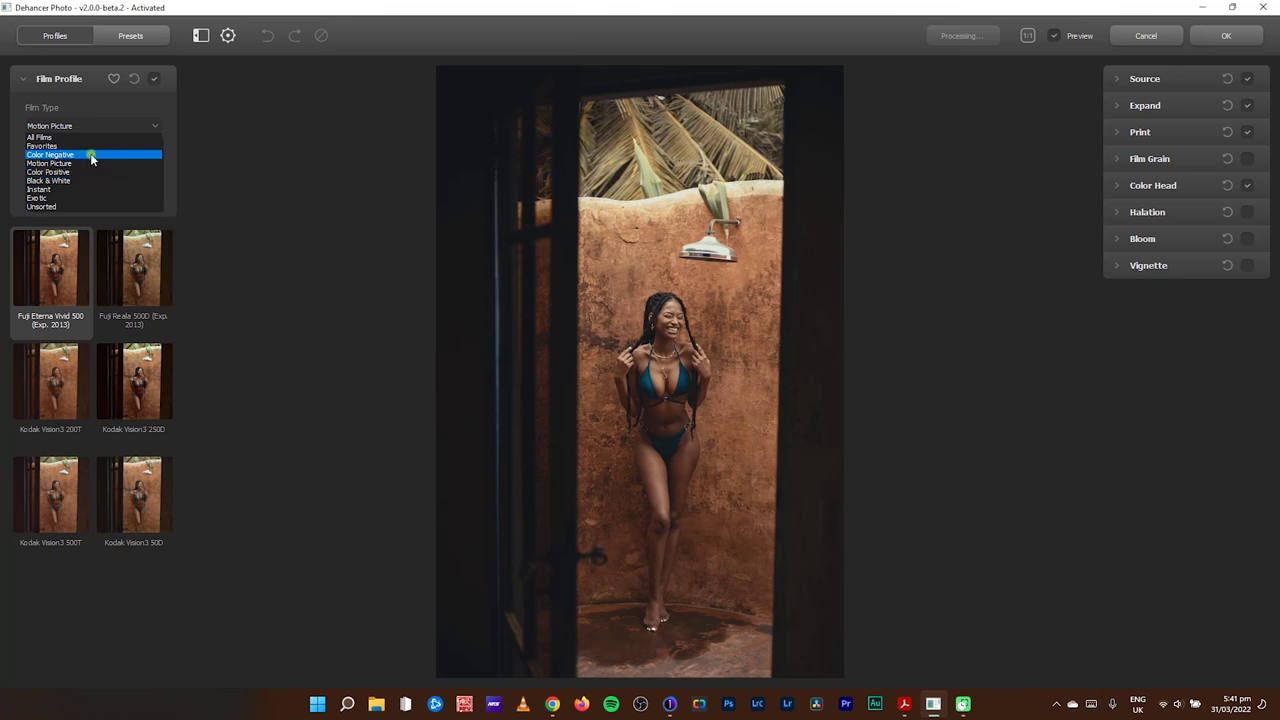
left_click(85, 171)
left_click(103, 126)
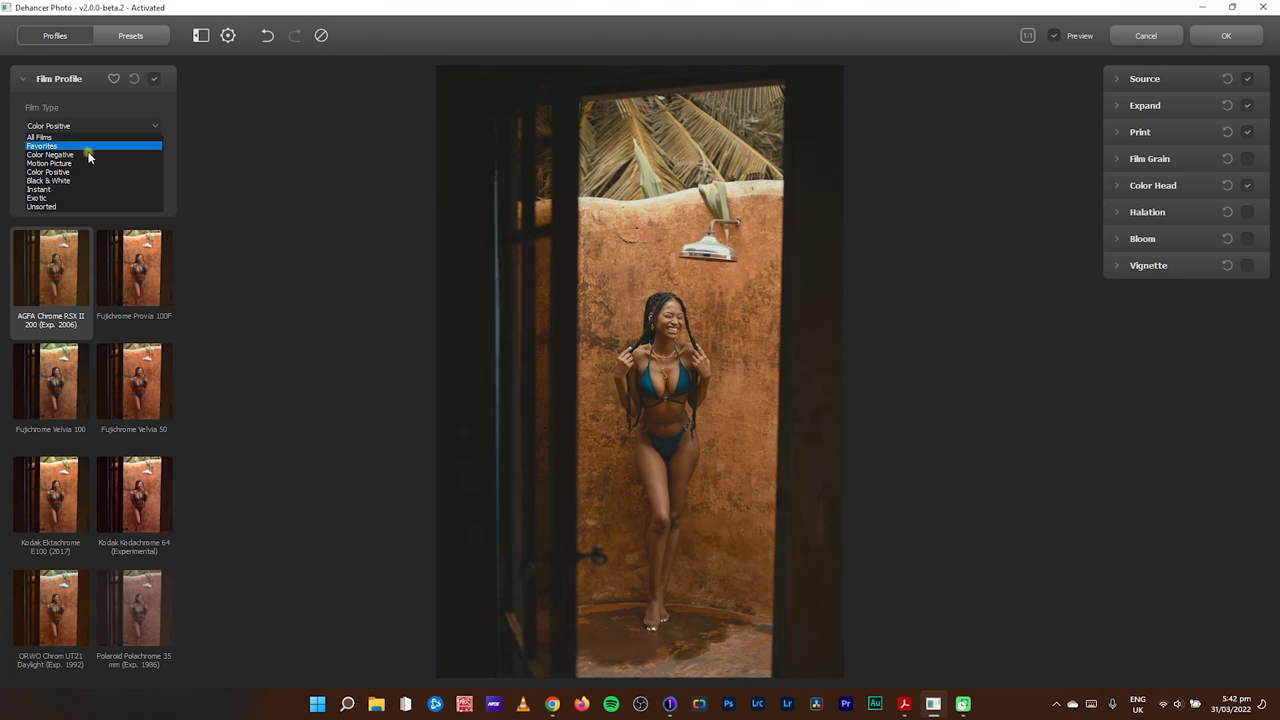
left_click(75, 182)
left_click(100, 127)
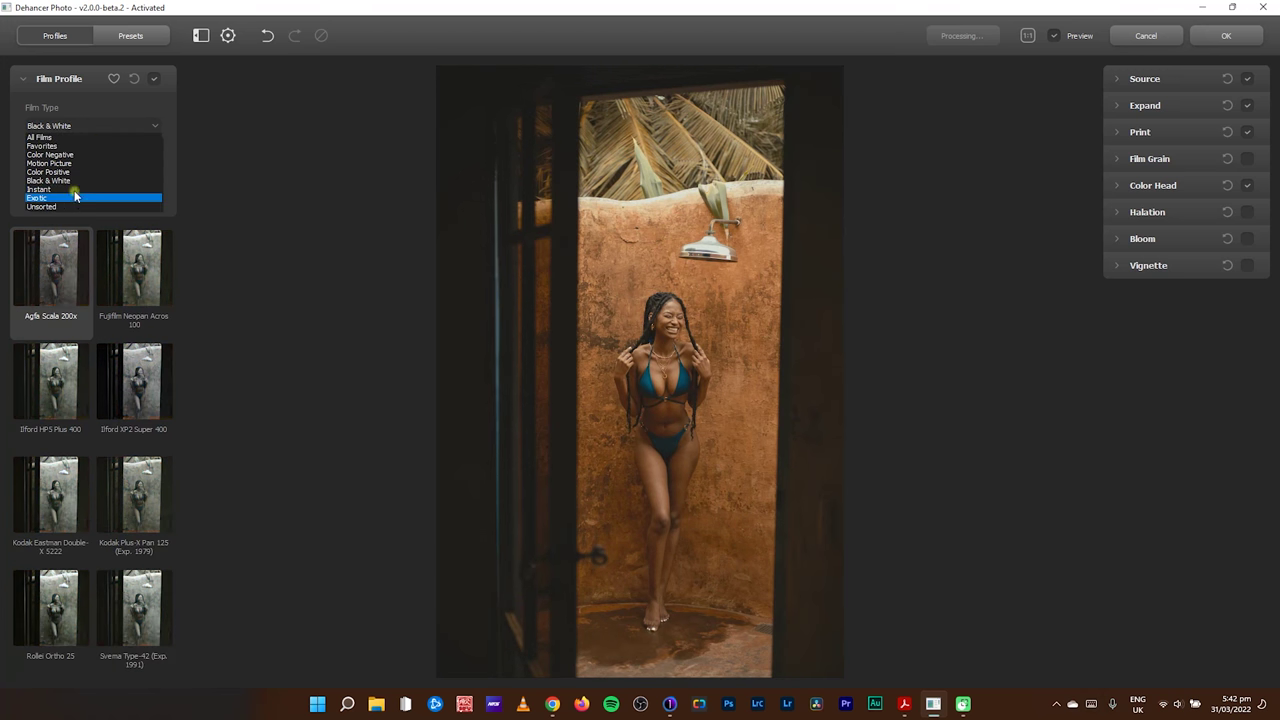
left_click(70, 189)
left_click(86, 127)
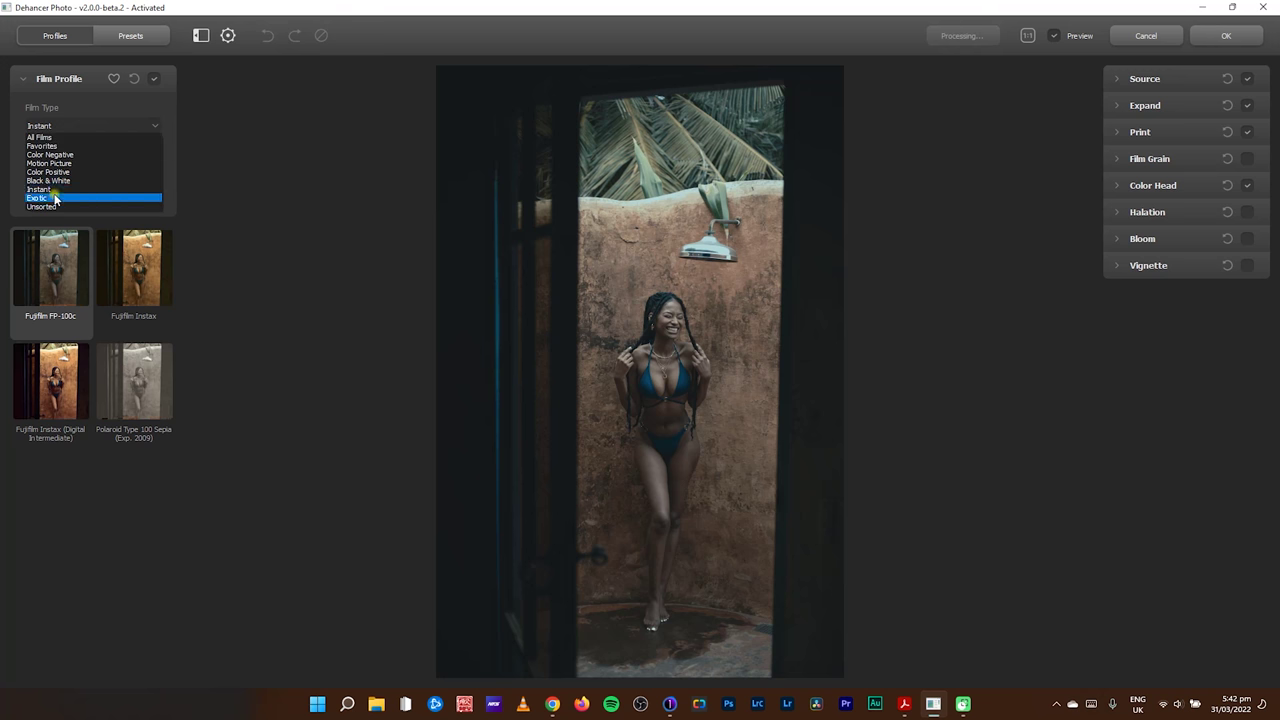
left_click(55, 198)
- Return to Color Negative films and try Kodak Pro Image 100, Portra 800, Supra 100, Ultramax 400, Konica Minolta VX400 Super and Rollei CN200
left_click(86, 127)
left_click(74, 153)
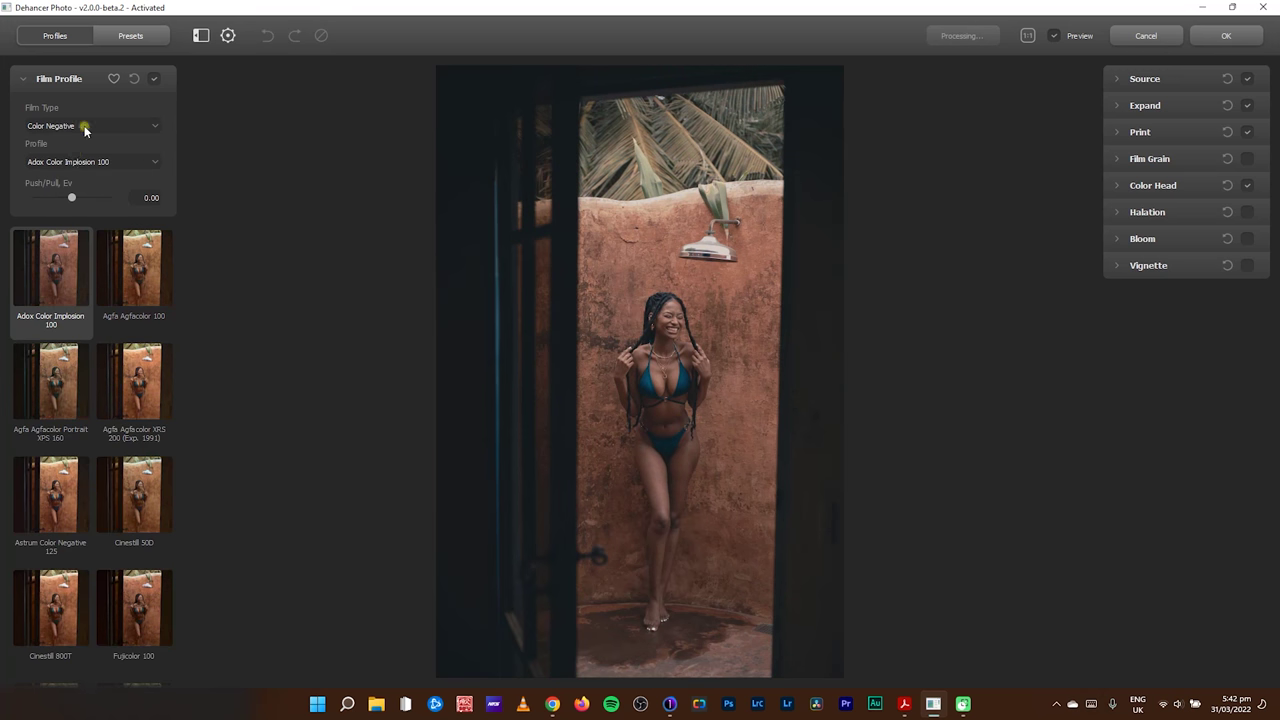
left_click(86, 127)
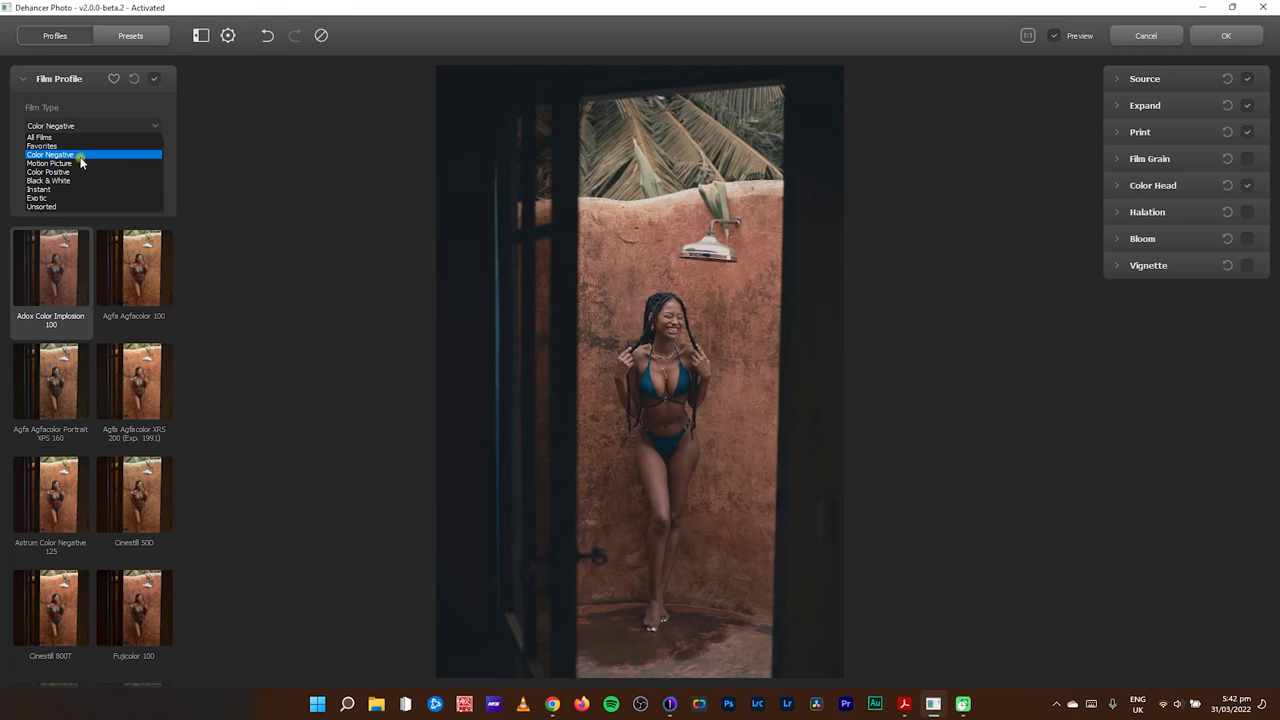
left_click(80, 154)
scroll(110, 412, "down", 10)
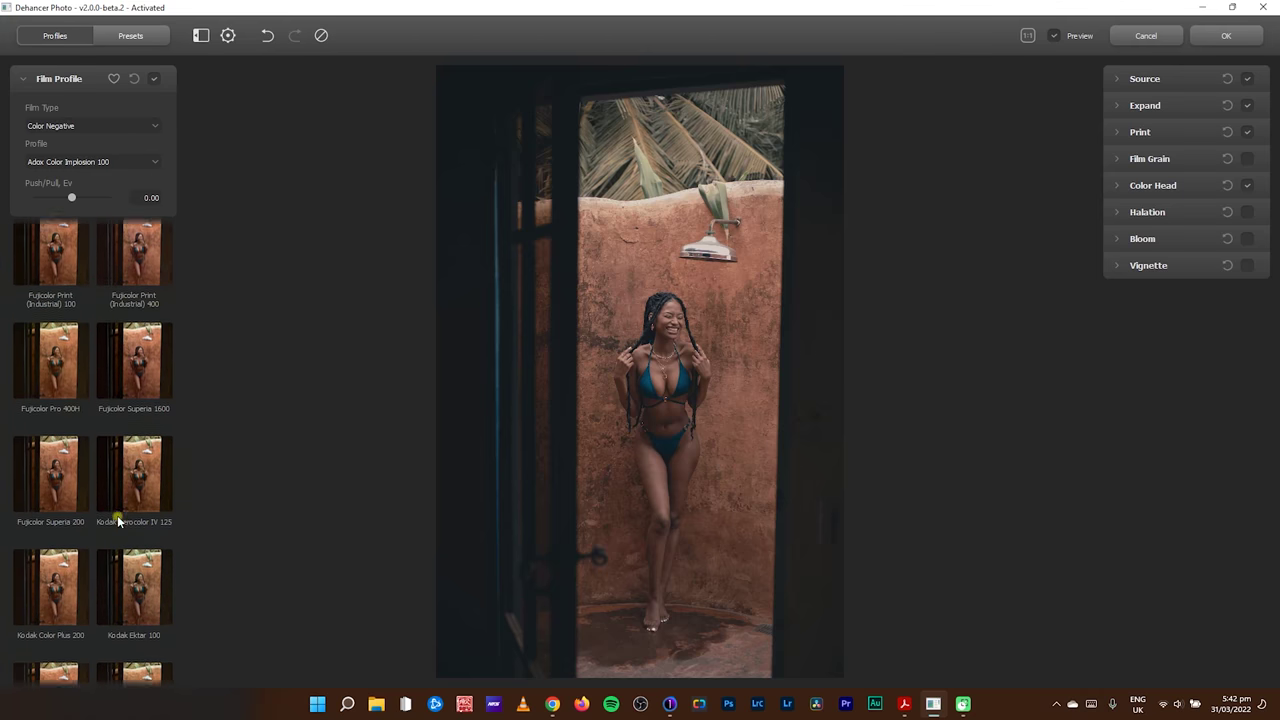
scroll(141, 547, "down", 3)
left_click(125, 315)
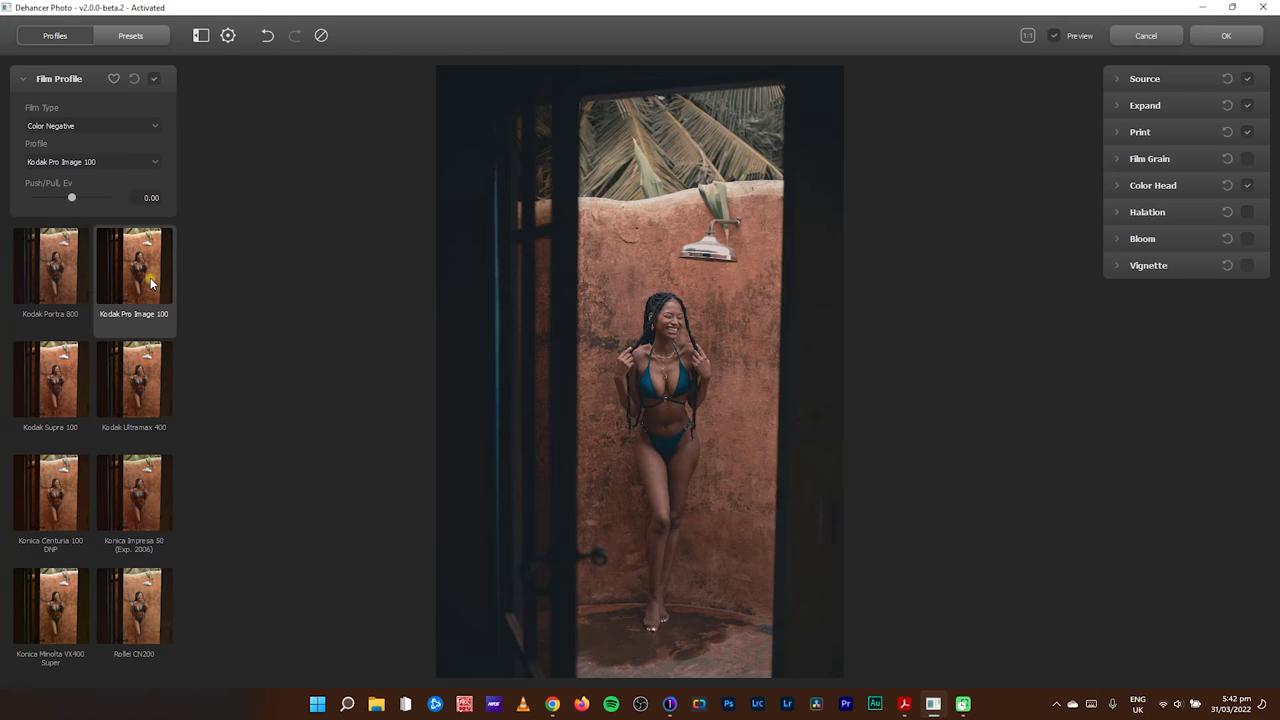
left_click(65, 280)
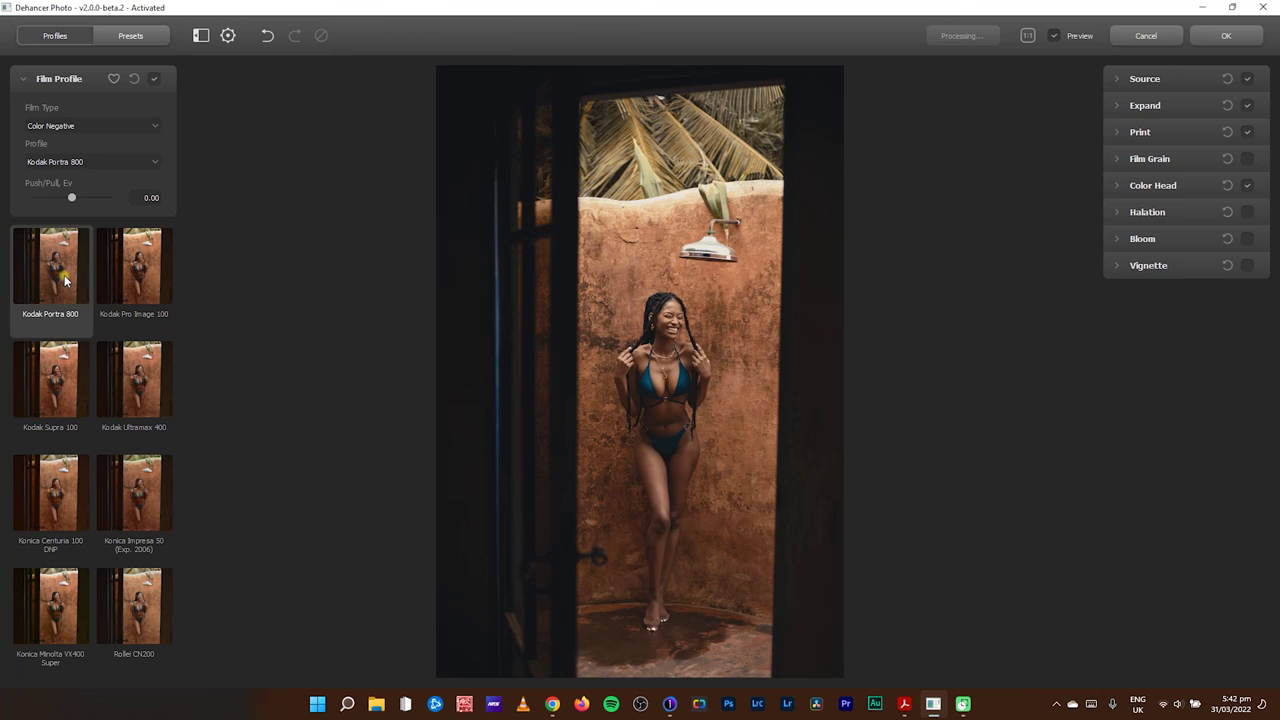
left_click(66, 393)
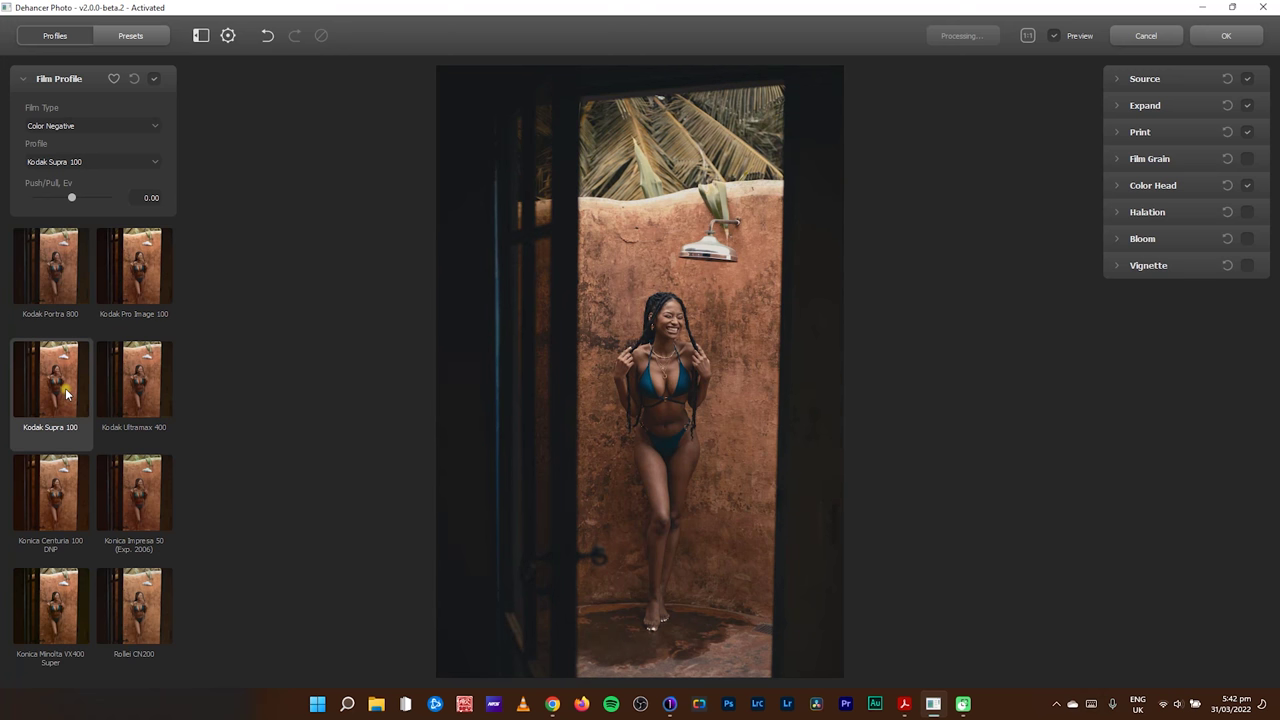
left_click(155, 404)
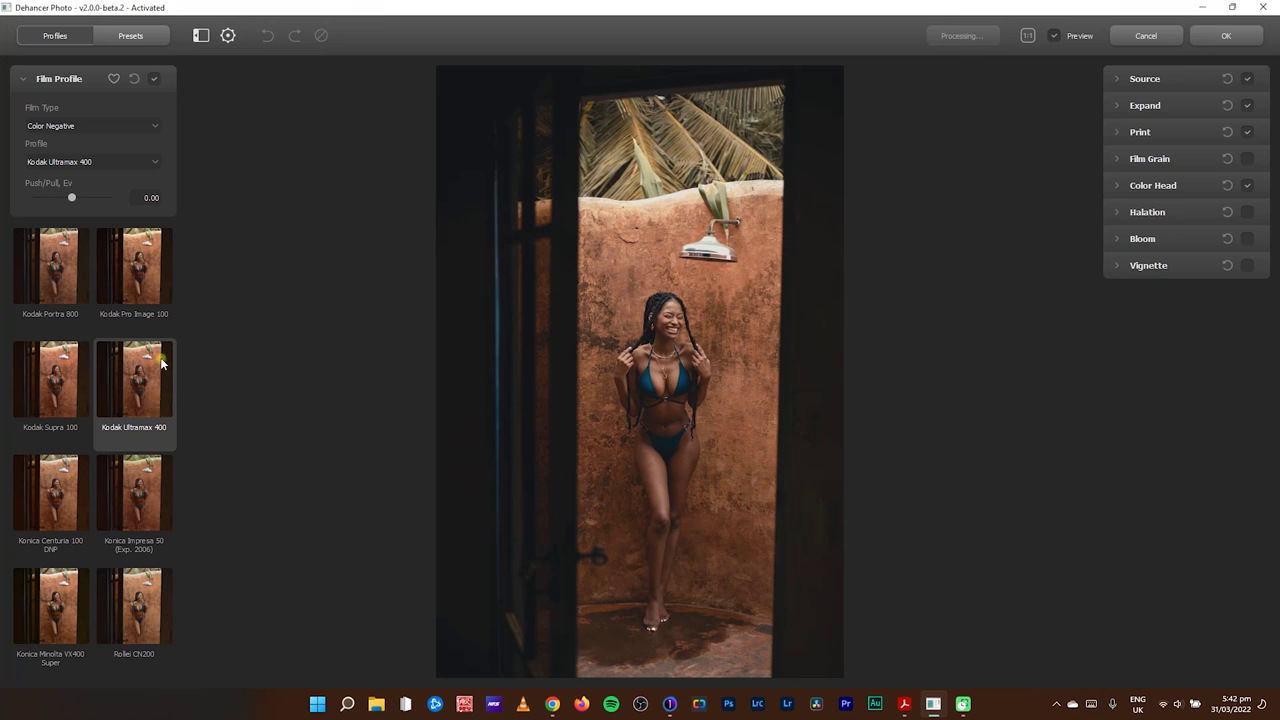
left_click(50, 612)
left_click(148, 602)
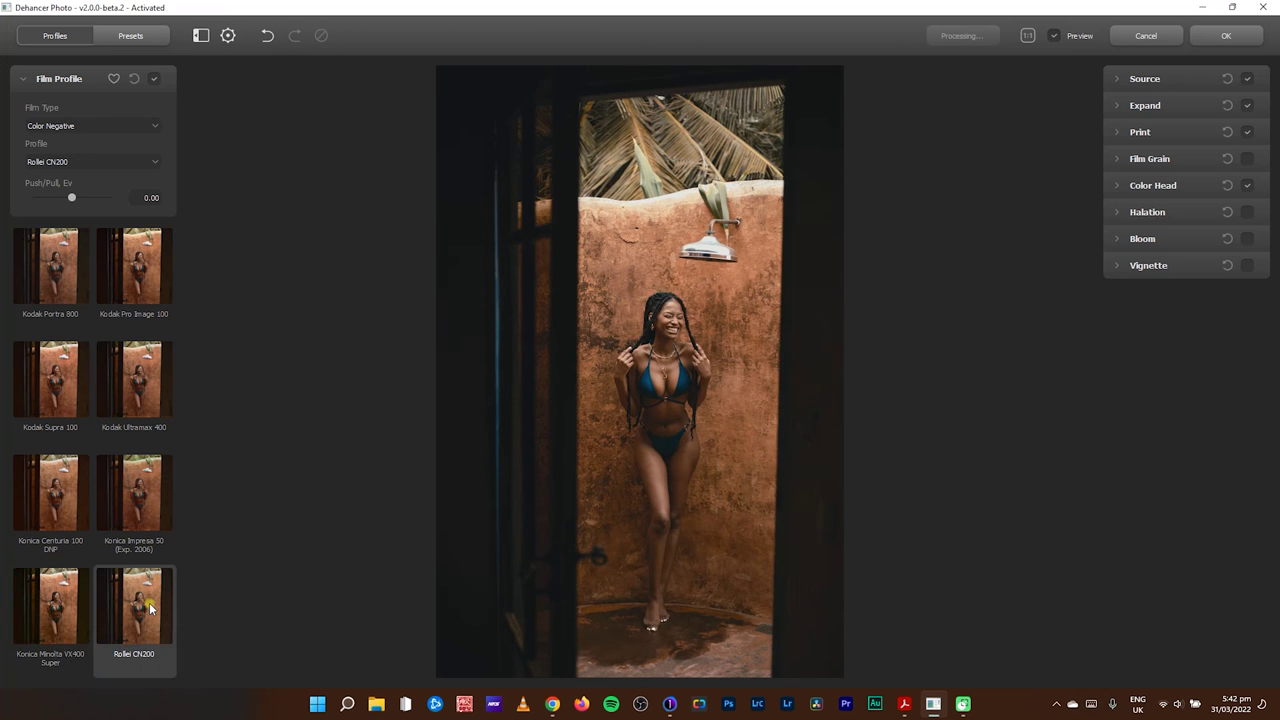
- Switch to Color Positive films, compare Kodak Ektachrome E100 (2017) with Polaroid Polachrome 35 mm (Exp. 1986), and apply the Ektachrome profile
scroll(140, 505, "up", 5)
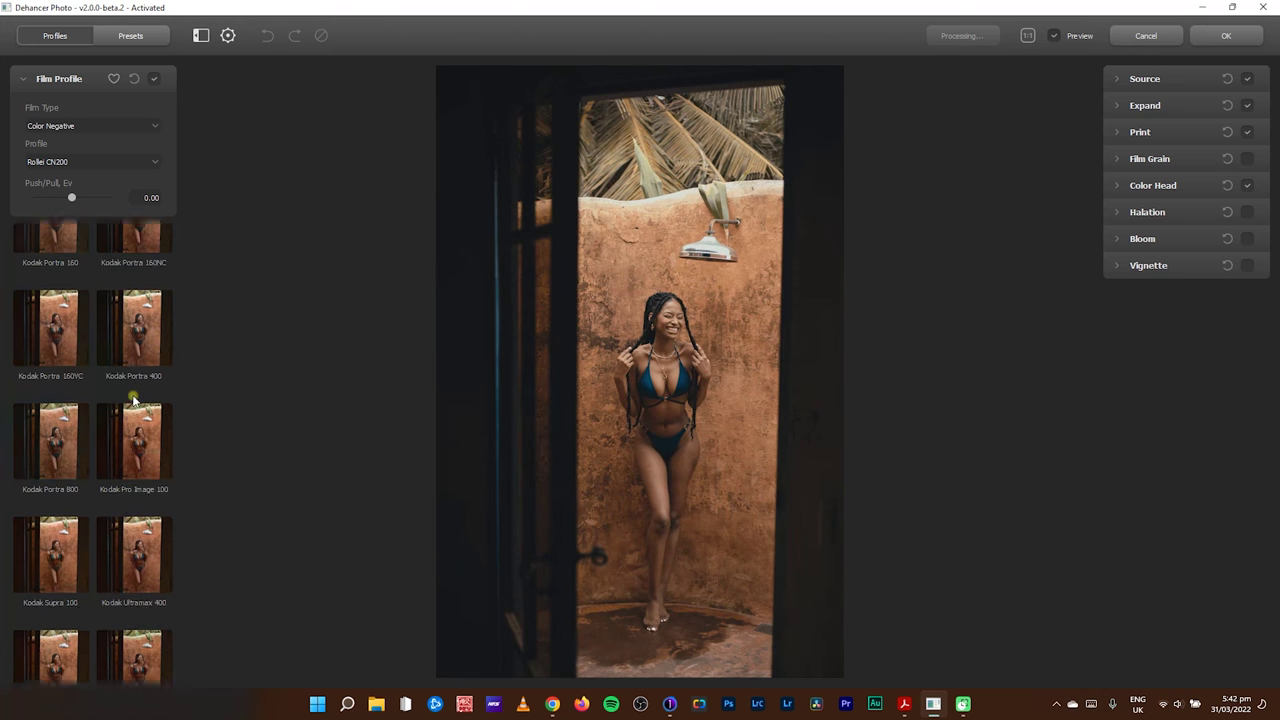
scroll(126, 354, "up", 4)
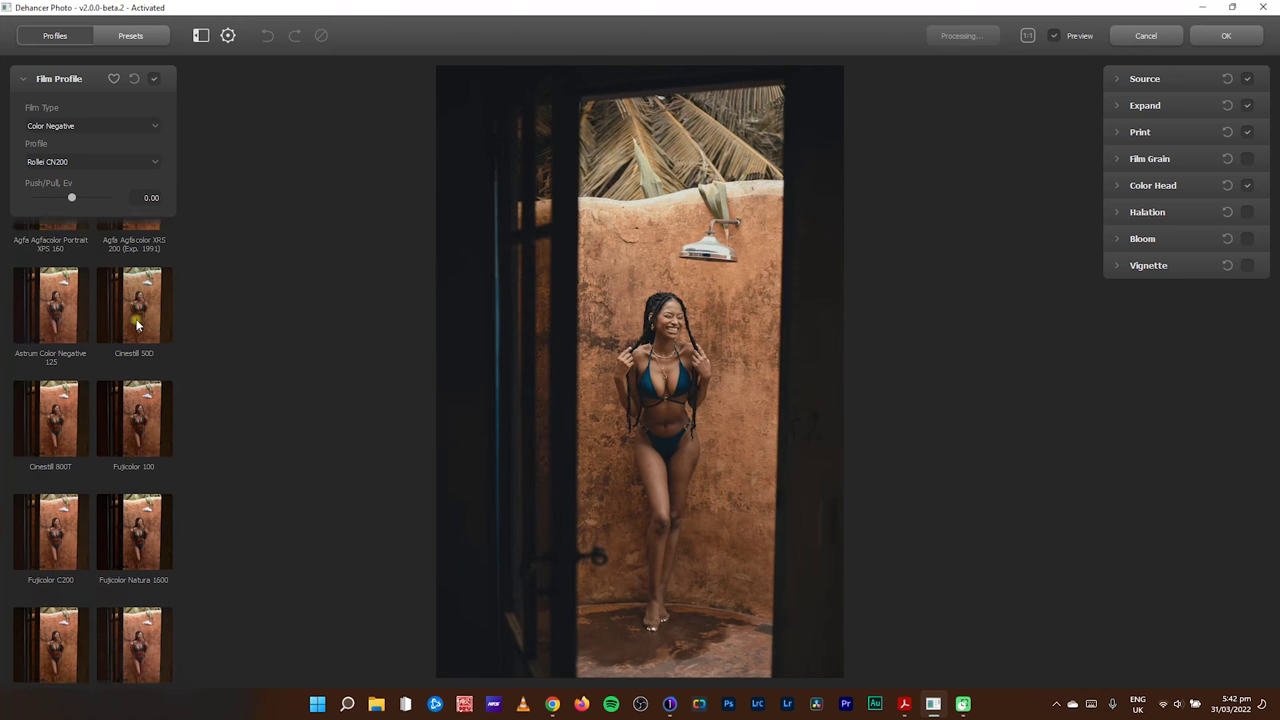
left_click(112, 124)
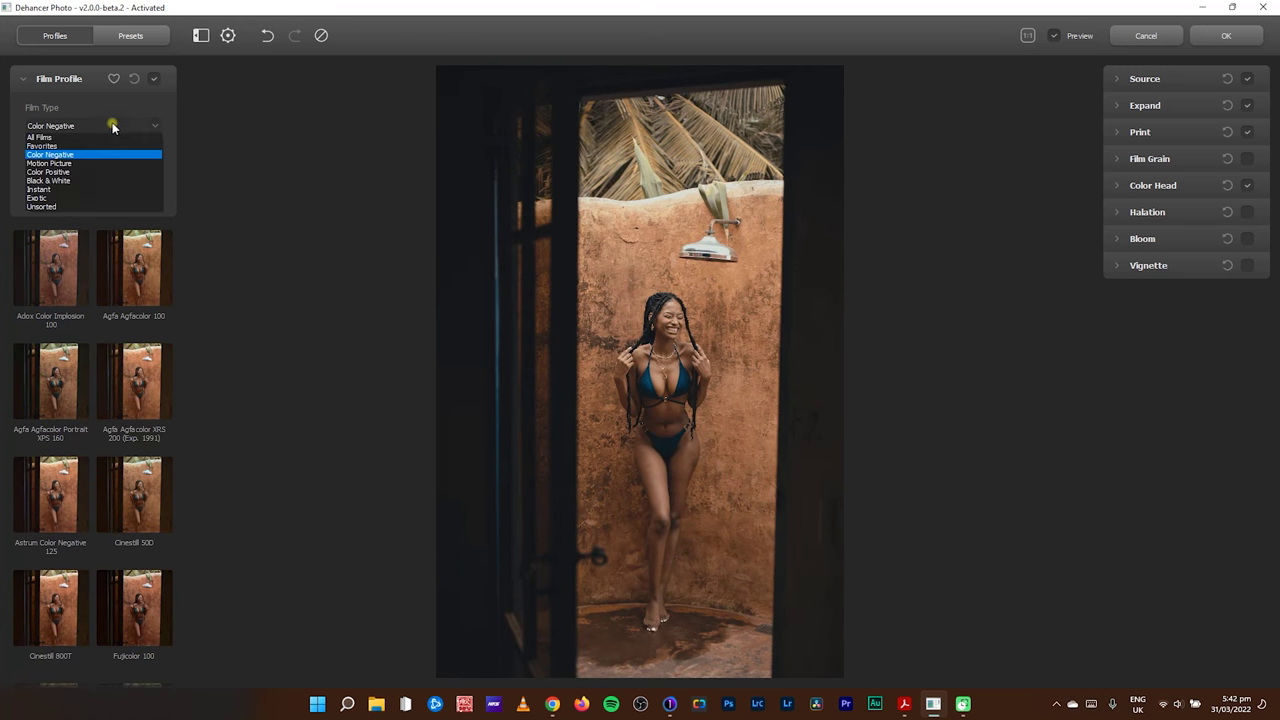
left_click(64, 174)
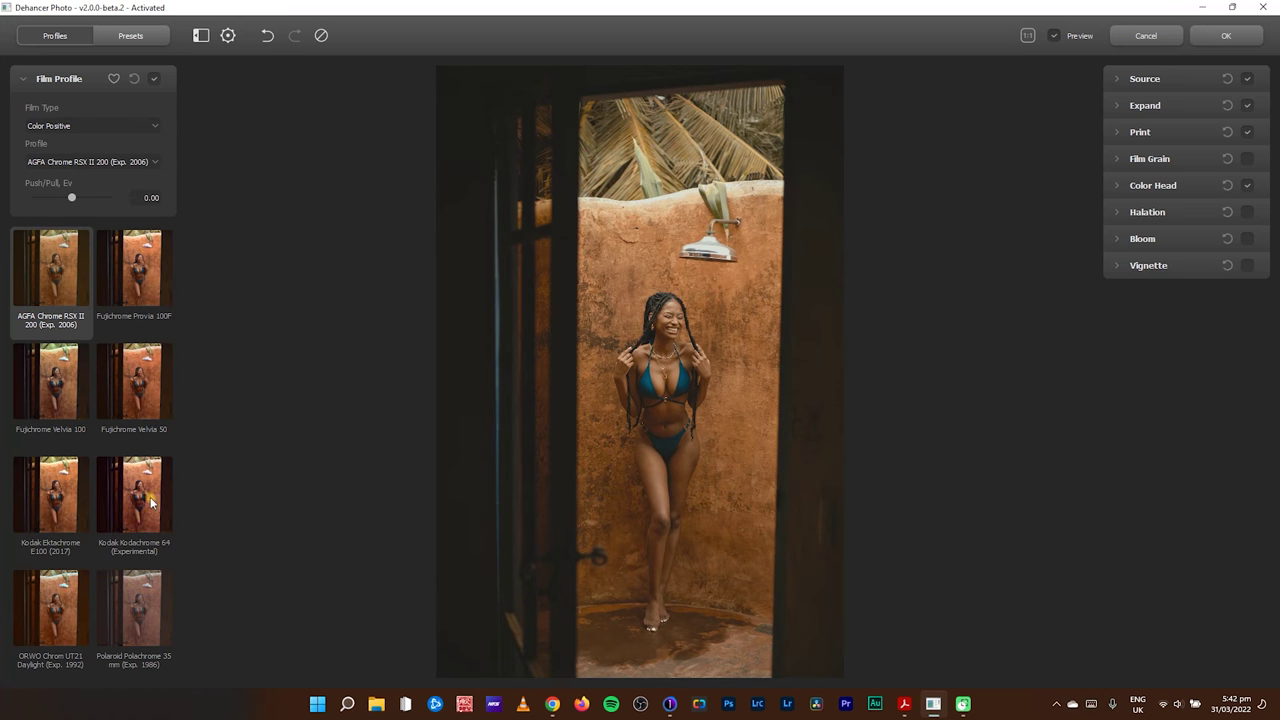
left_click(47, 504)
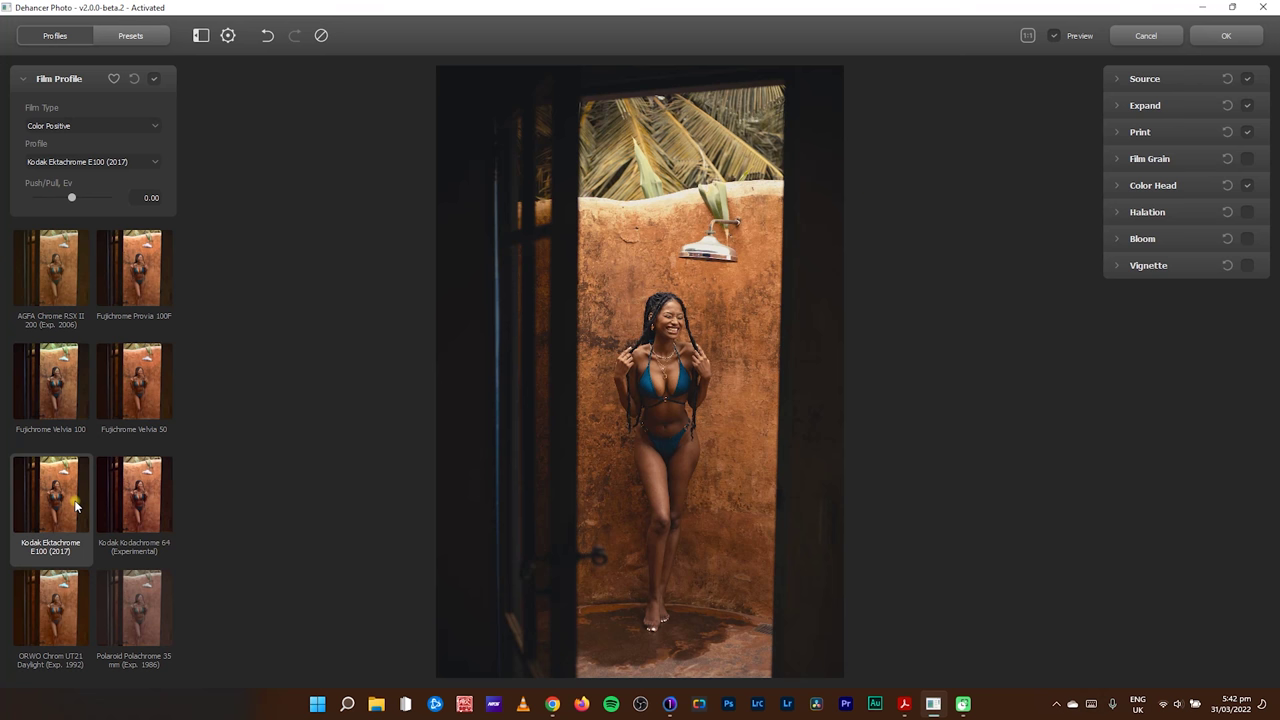
left_click(150, 600)
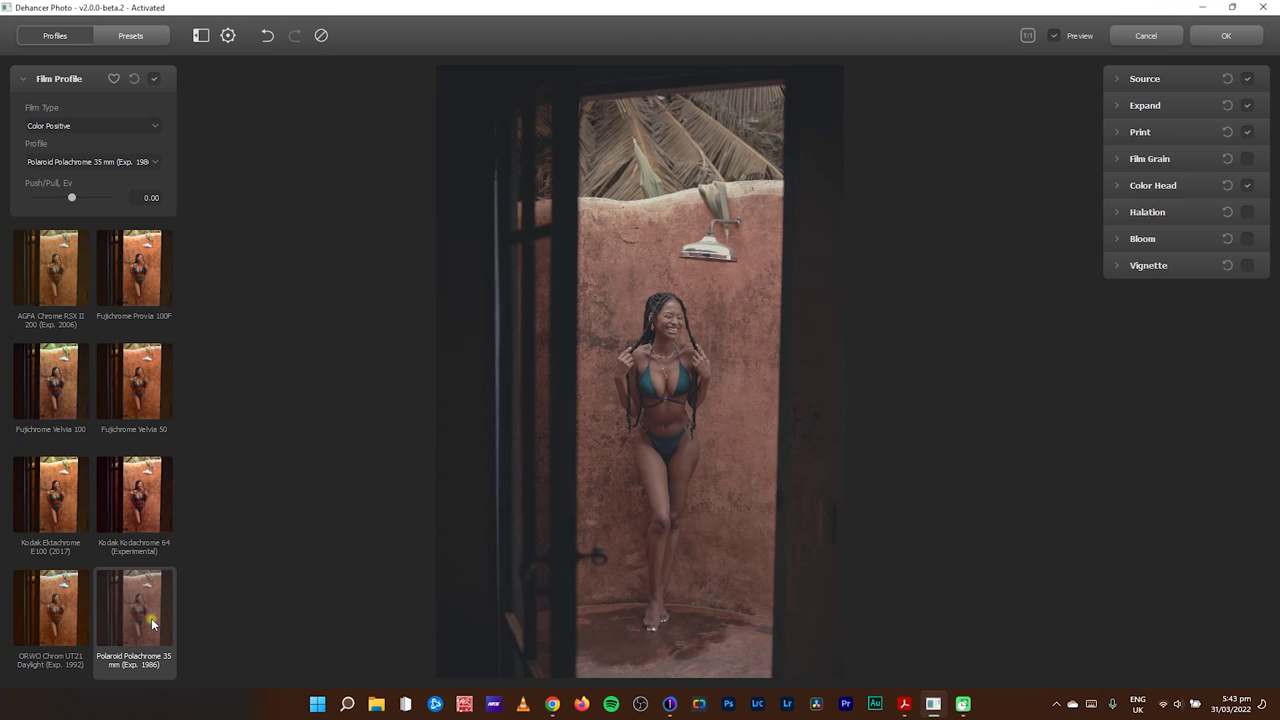
left_click(56, 502)
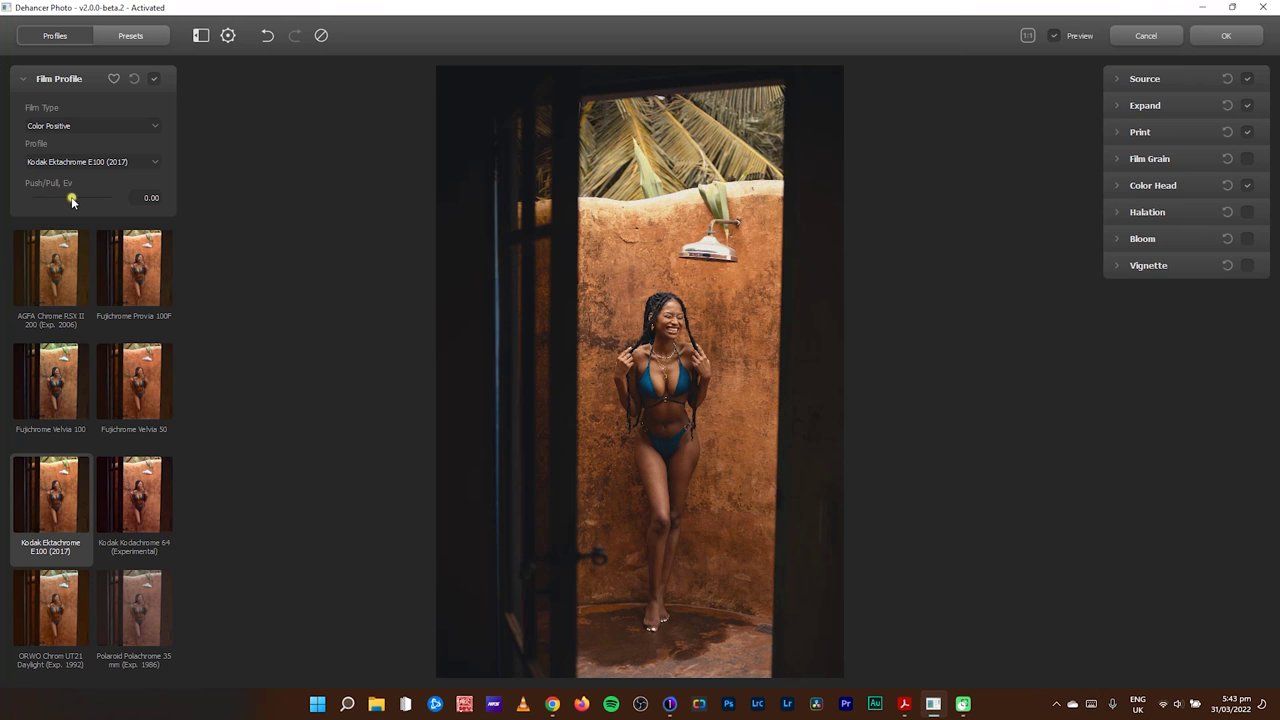
- Try Push/Pull at 0.80 EV and at a negative value on the Ektachrome profile, and reset it to 0.00
left_click_drag(72, 200, 88, 198)
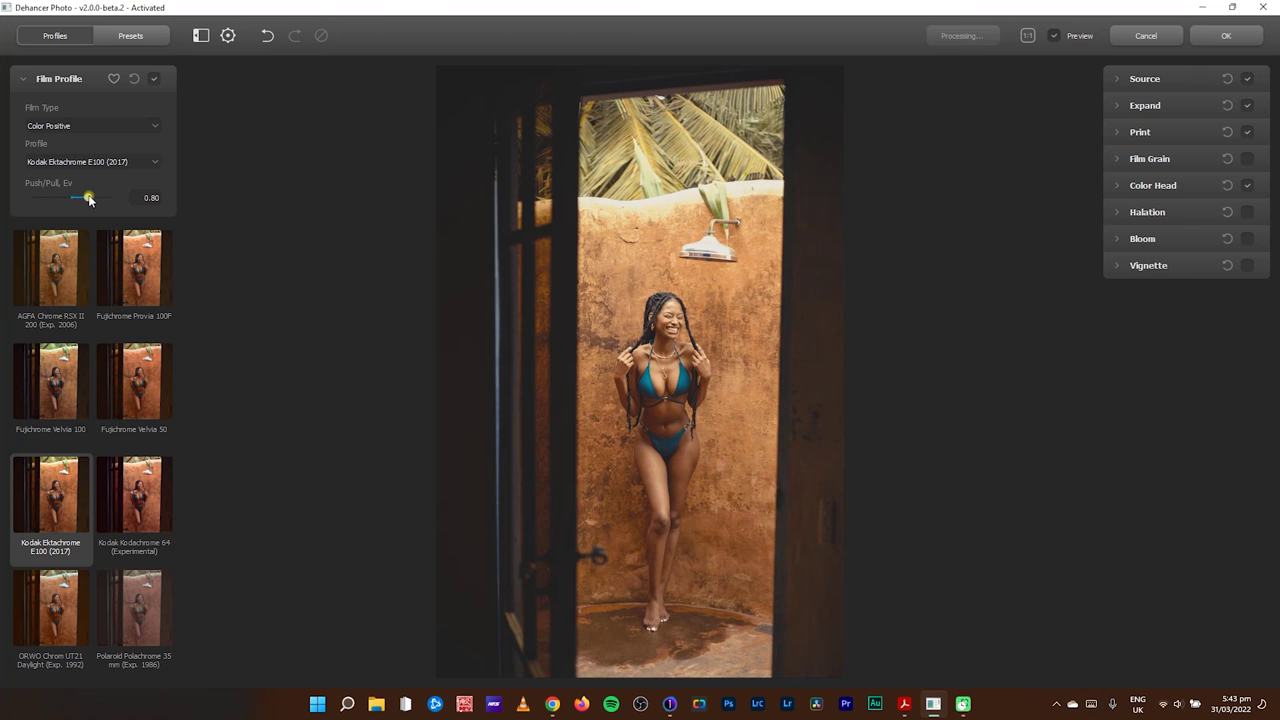
left_click_drag(88, 199, 56, 202)
double_click(56, 201)
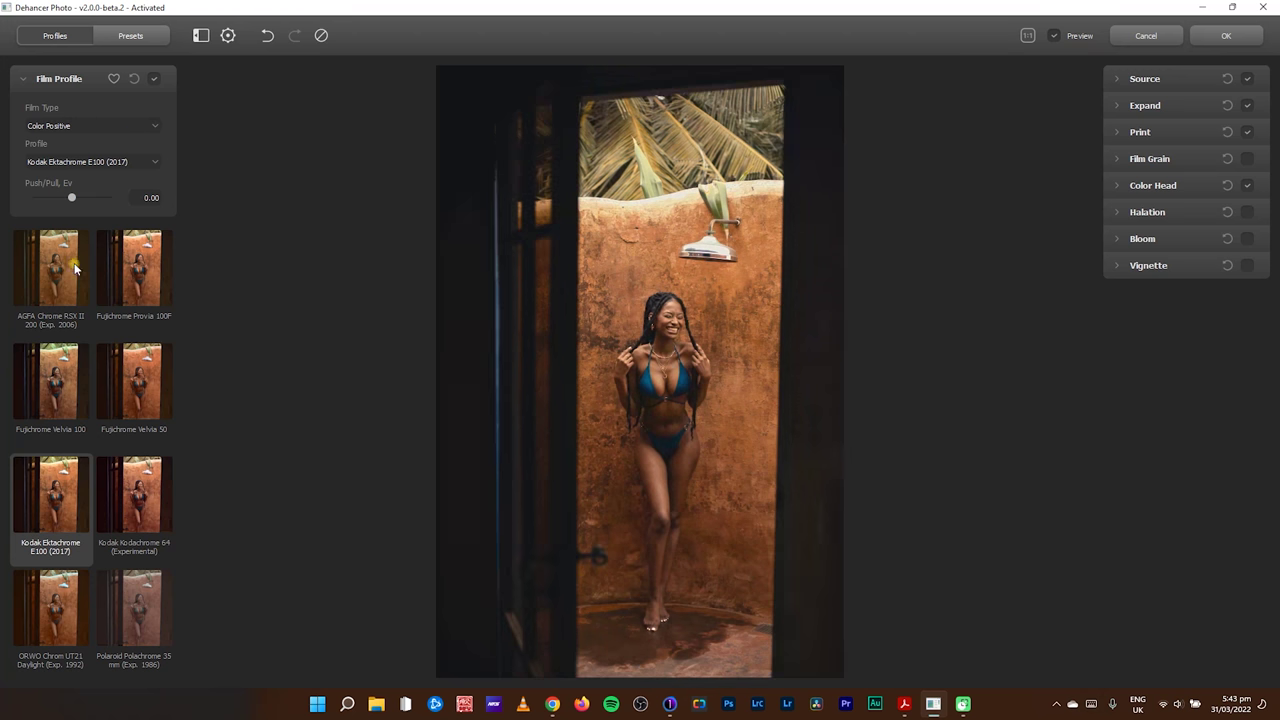
- Try Adox Color Implosion 100 from All Films with Push/Pull at -1.20 EV, and undo back to Kodak Ektachrome E100 (2017)
left_click(132, 126)
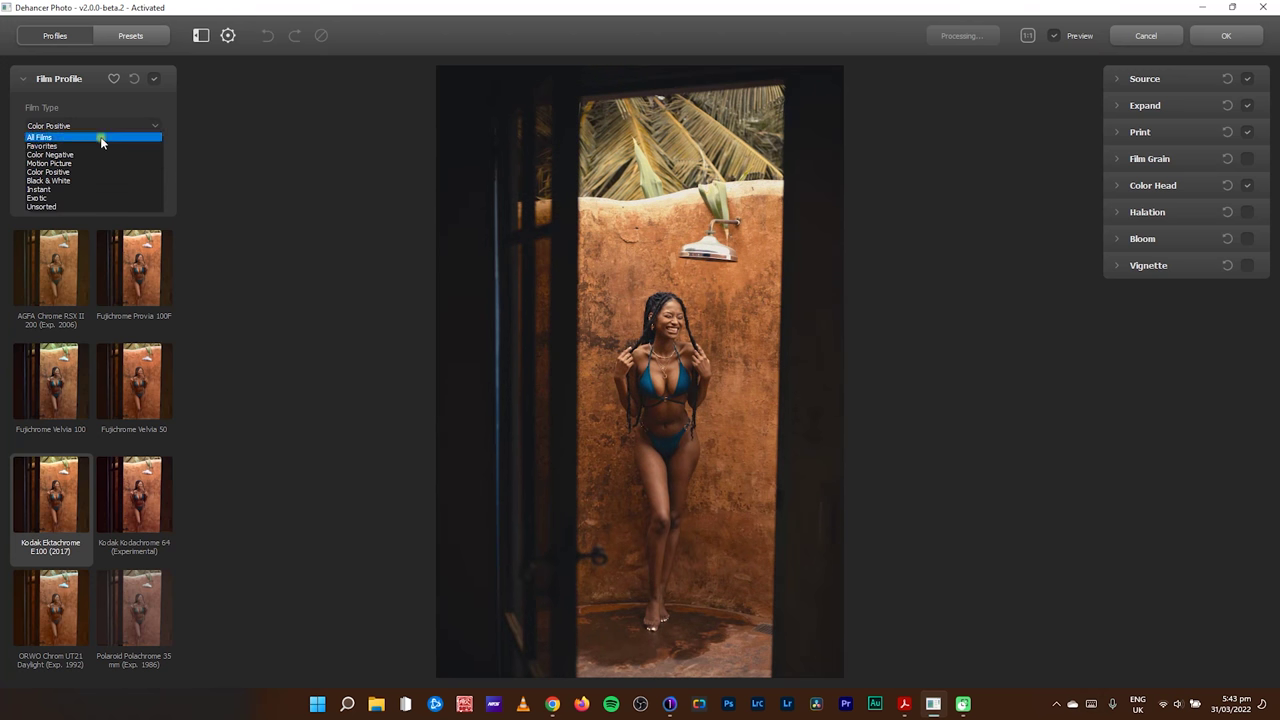
left_click(102, 141)
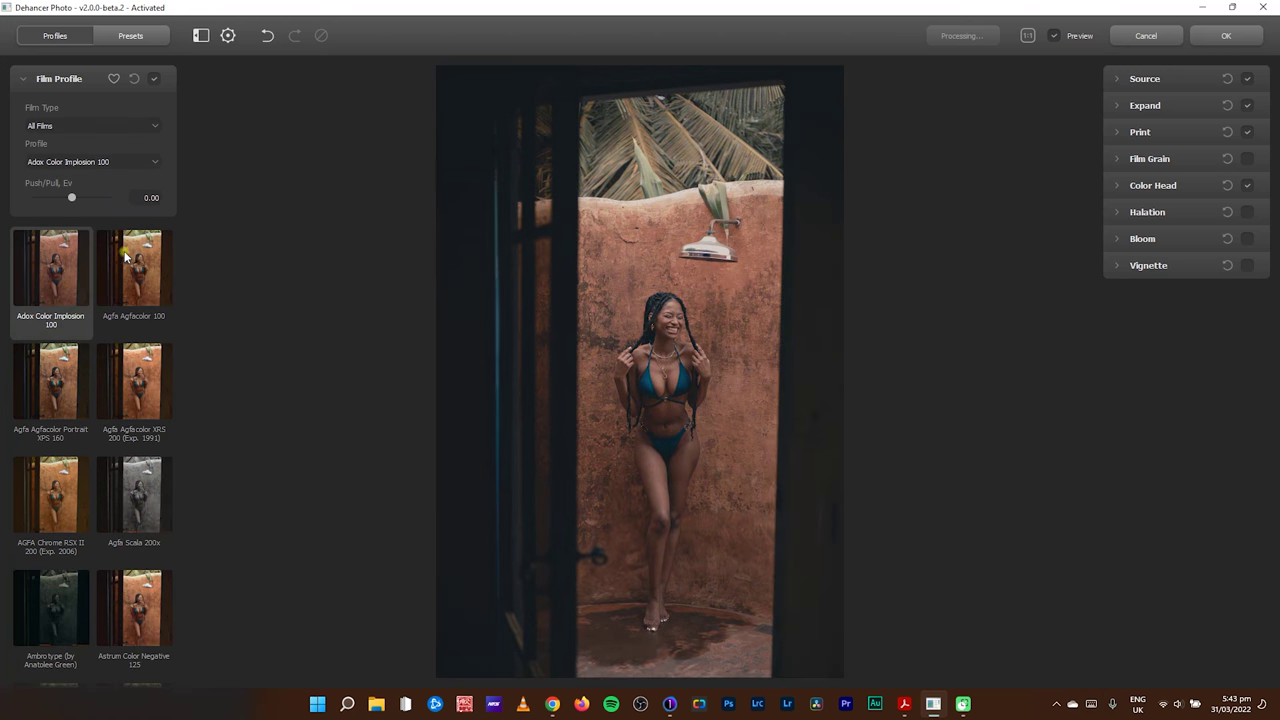
mouse_move(91, 203)
left_mouse_down()
mouse_move(113, 204)
mouse_move(30, 198)
mouse_move(118, 203)
mouse_move(24, 203)
mouse_move(71, 198)
left_mouse_up()
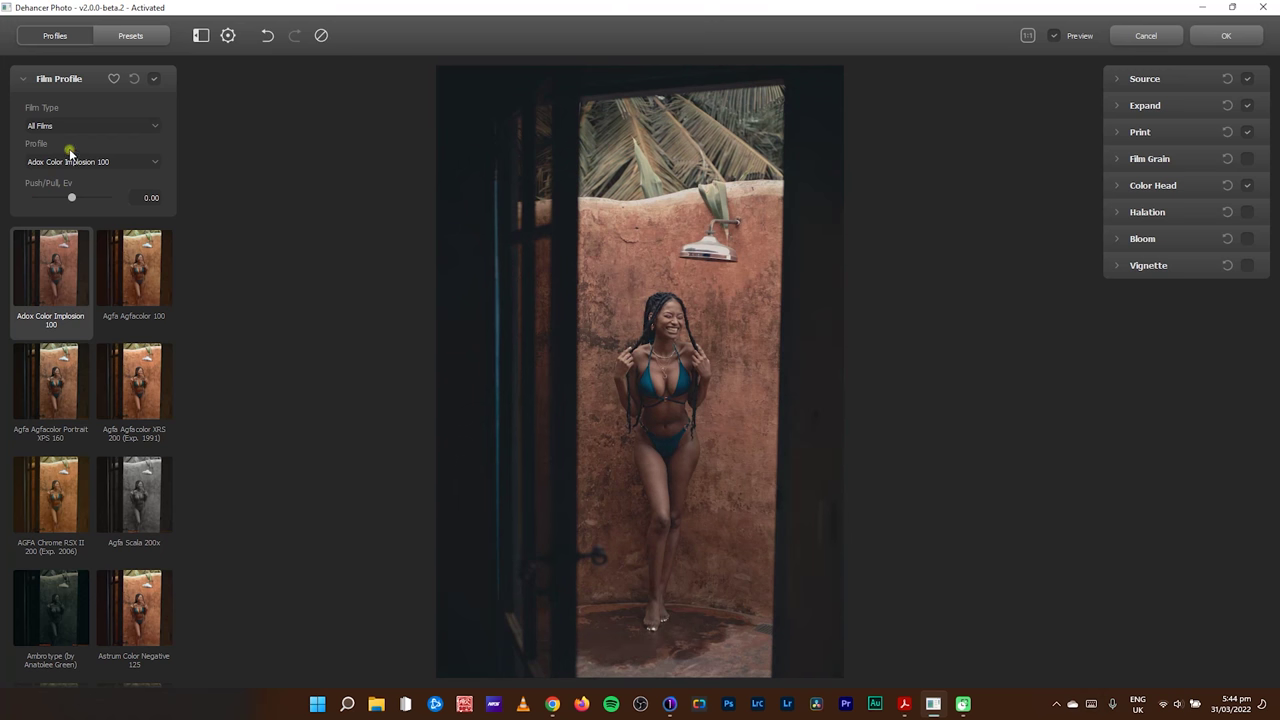
left_click(266, 38)
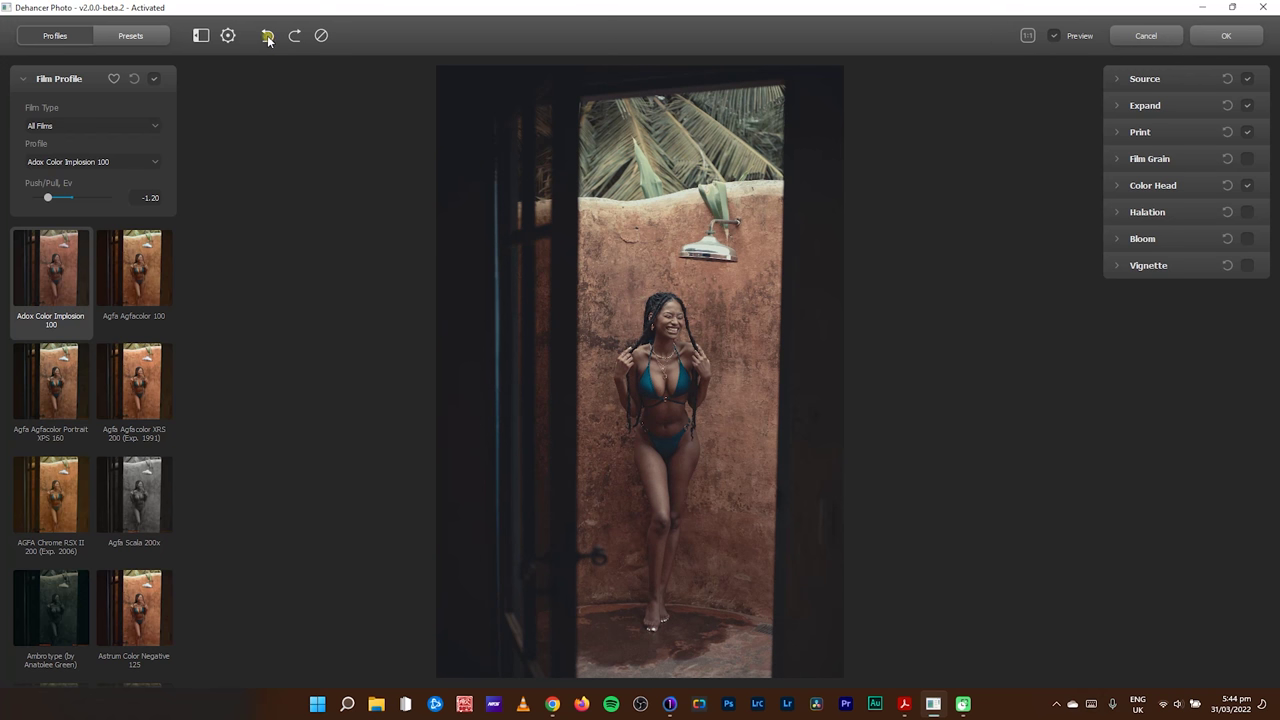
left_click(267, 37)
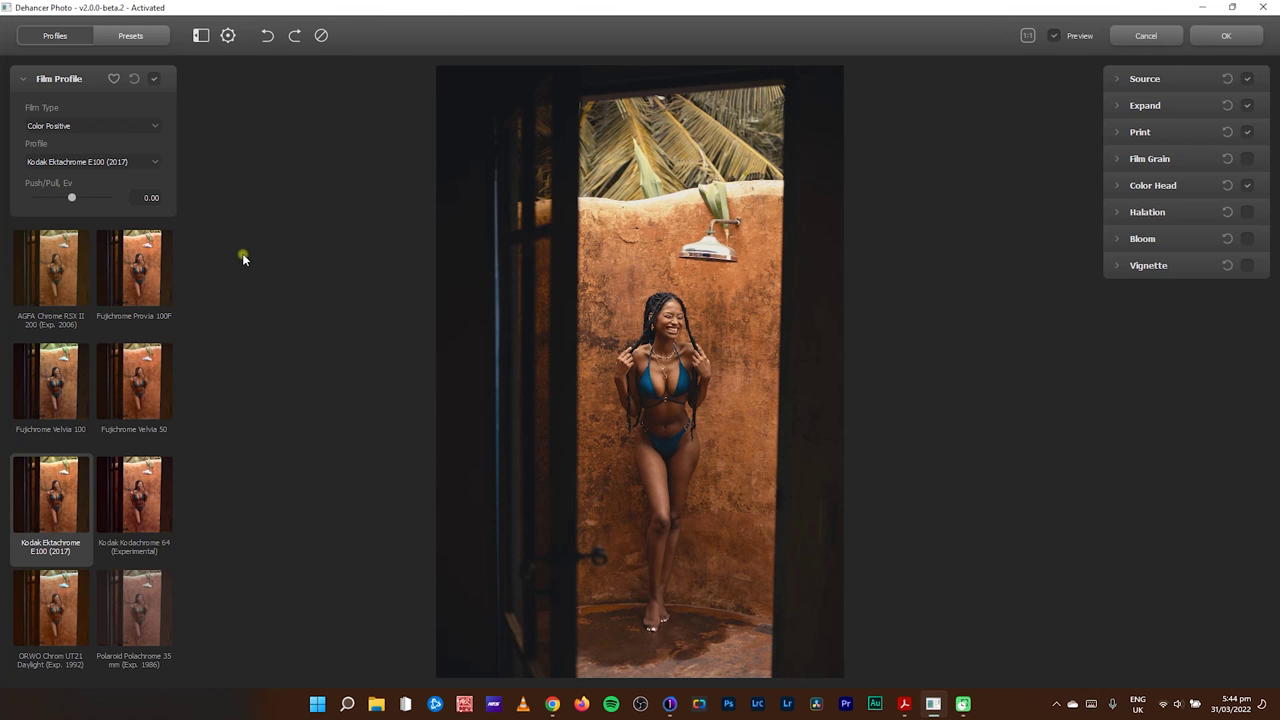
- Open the Color Head settings, and switch to Capture One to view the Shadow wheel of Color Balance for comparison
left_click(1116, 186)
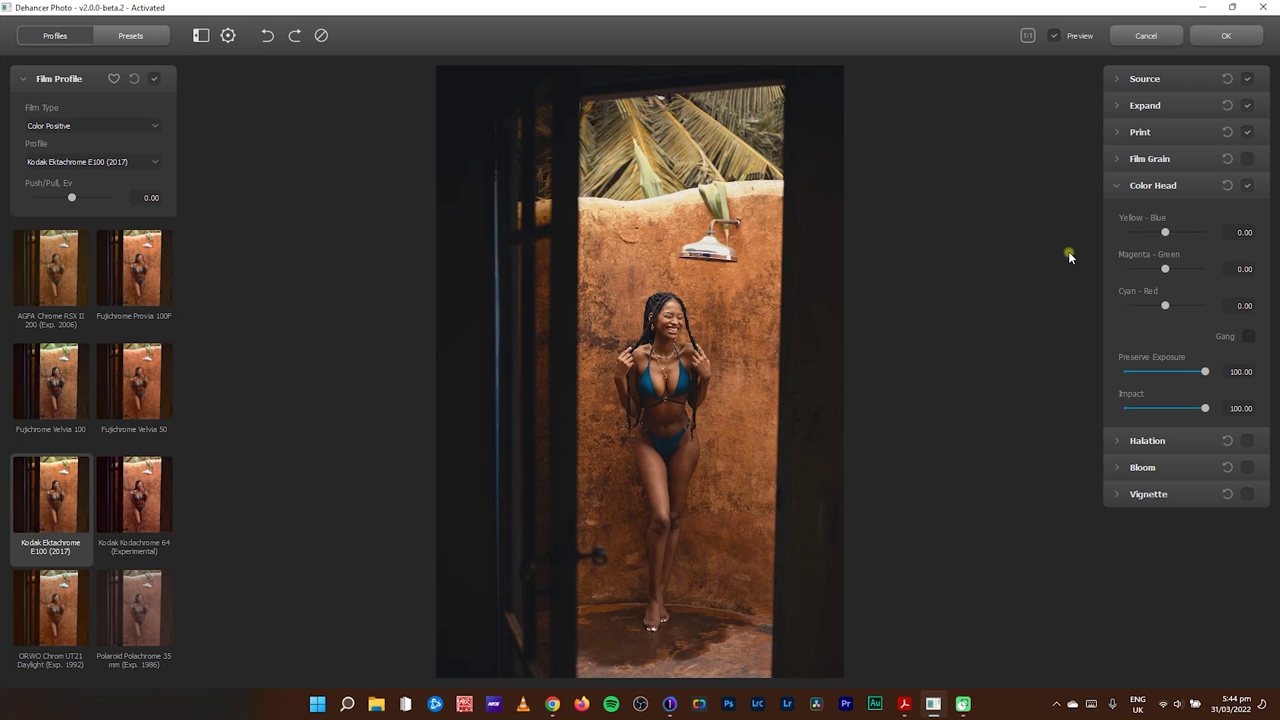
left_click(666, 632)
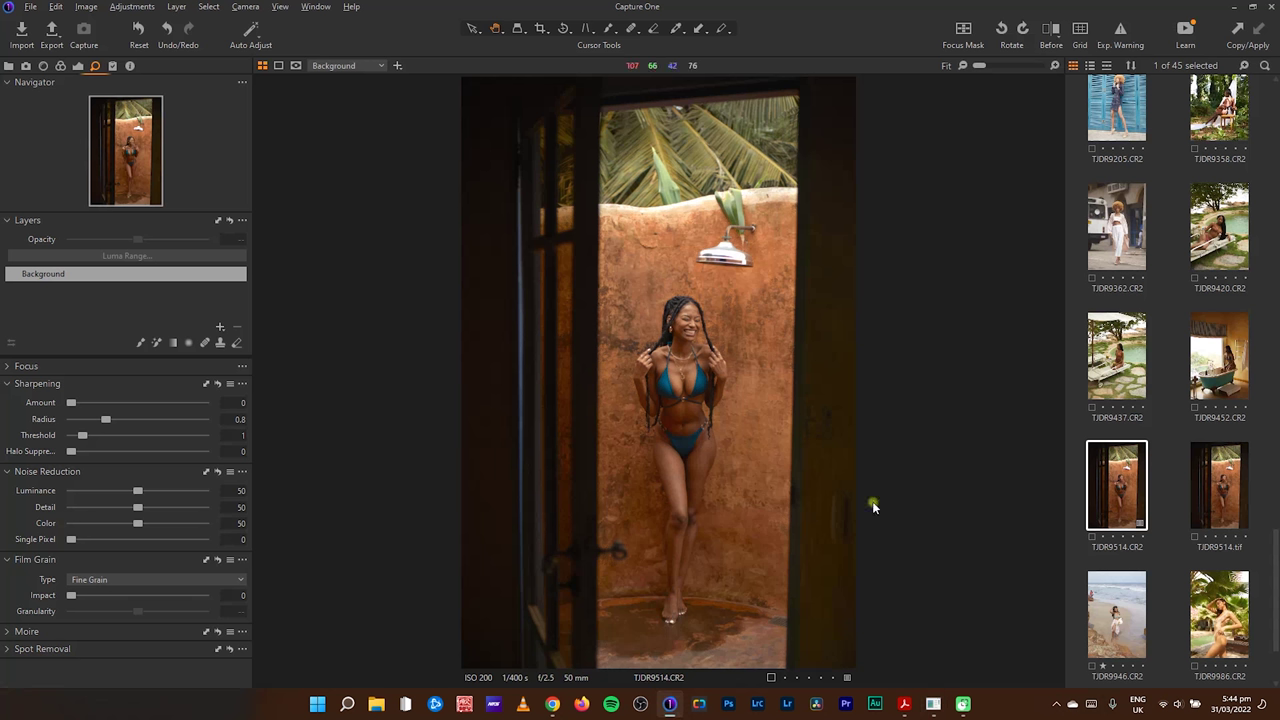
left_click(60, 65)
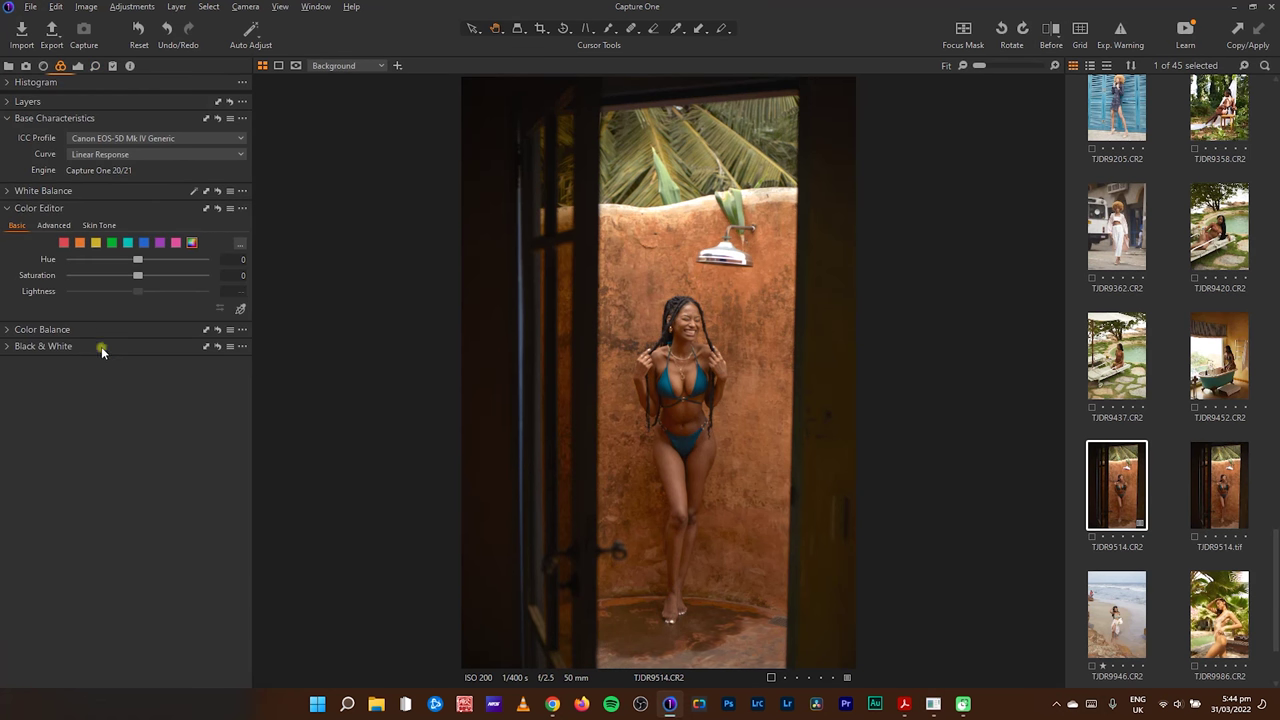
left_click(8, 330)
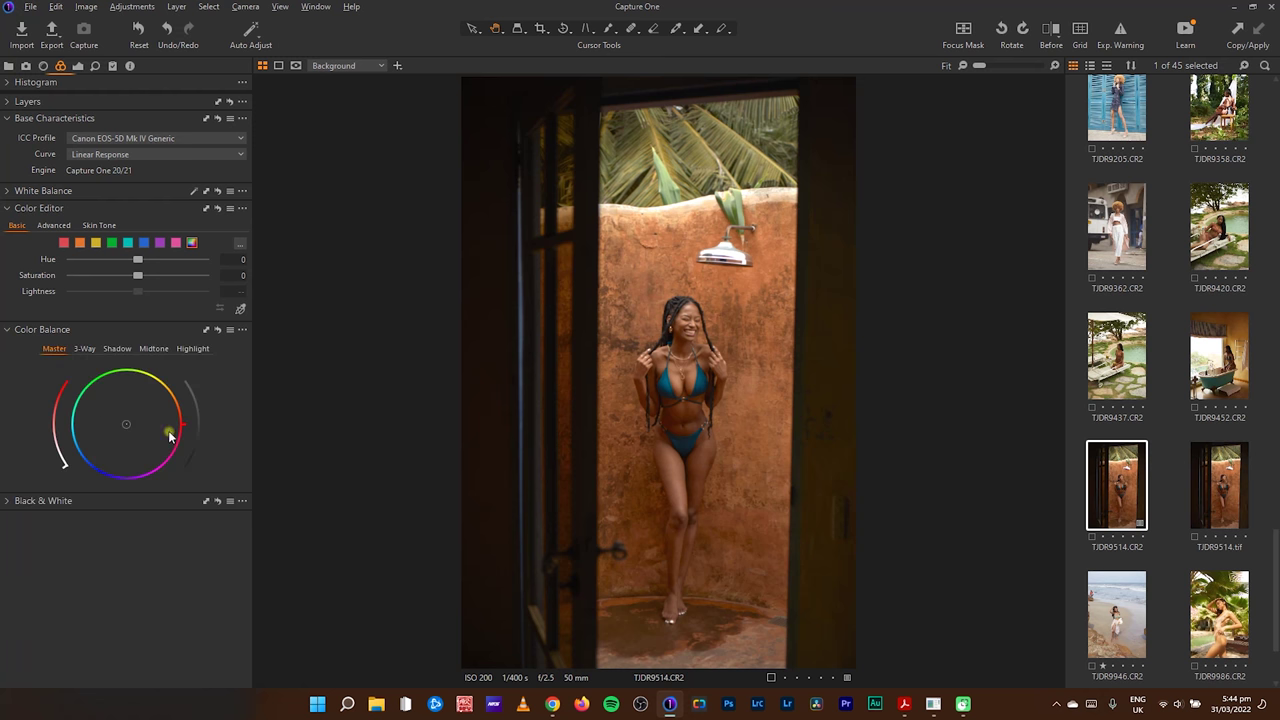
left_click(117, 348)
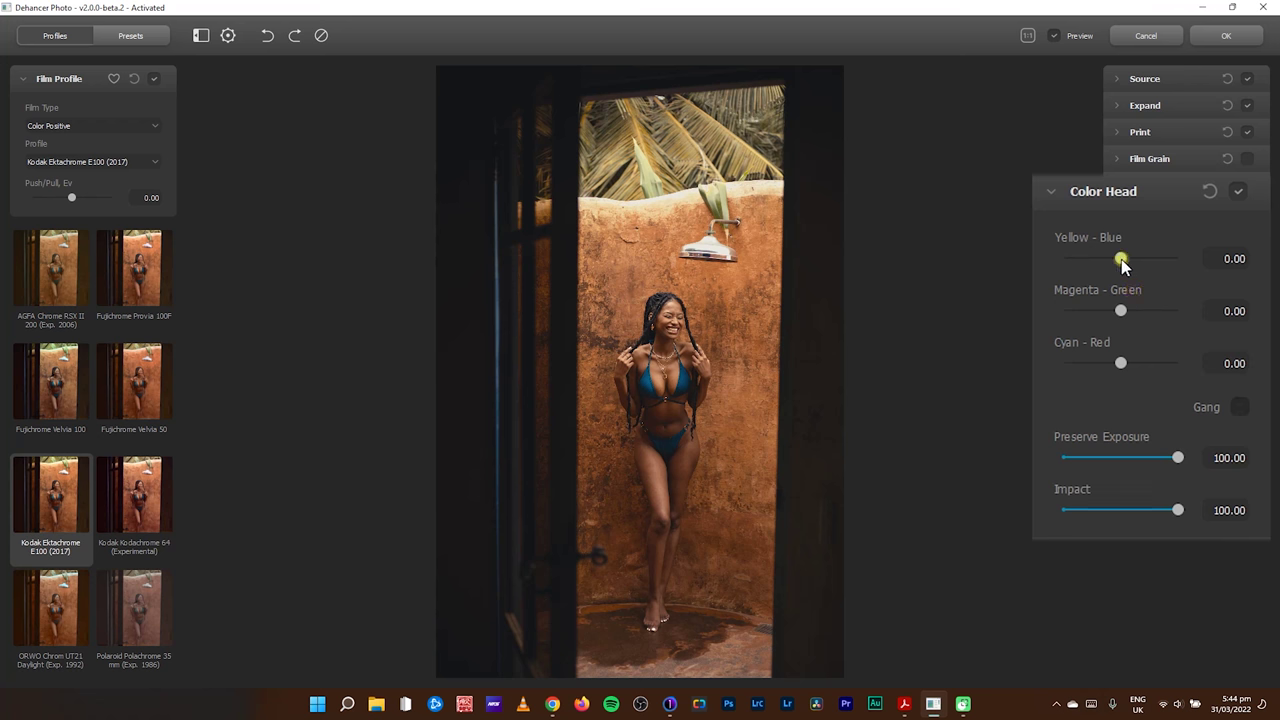
- Set Color Head to Yellow-Blue 0.92, Magenta-Green 0.33 and Cyan-Red -2.42 in Dehancer, and compare the photo with the tool off and on
mouse_move(1120, 260)
left_mouse_down()
mouse_move(1177, 260)
mouse_move(1120, 265)
left_mouse_up()
left_click(1122, 261)
left_click(1125, 260)
left_click_drag(1125, 260, 1089, 266)
left_click_drag(1118, 365, 1088, 377)
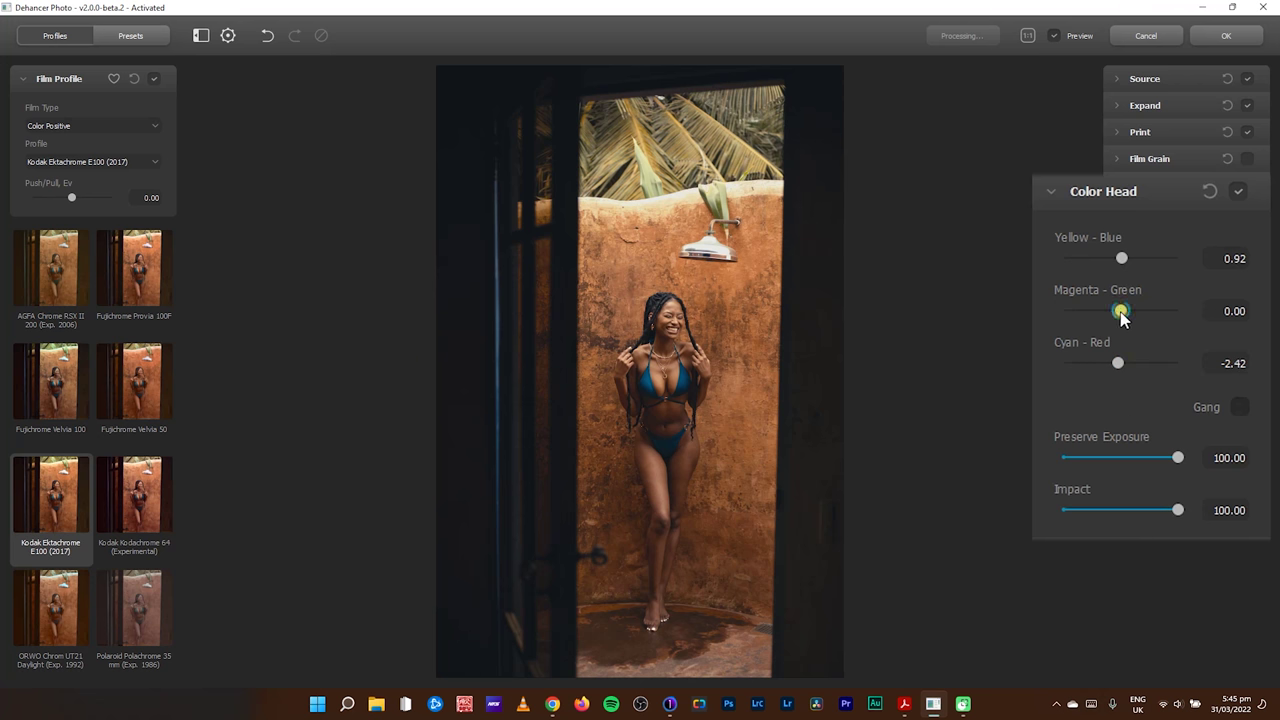
scroll(1126, 314, "down", 1)
scroll(1130, 317, "up", 1)
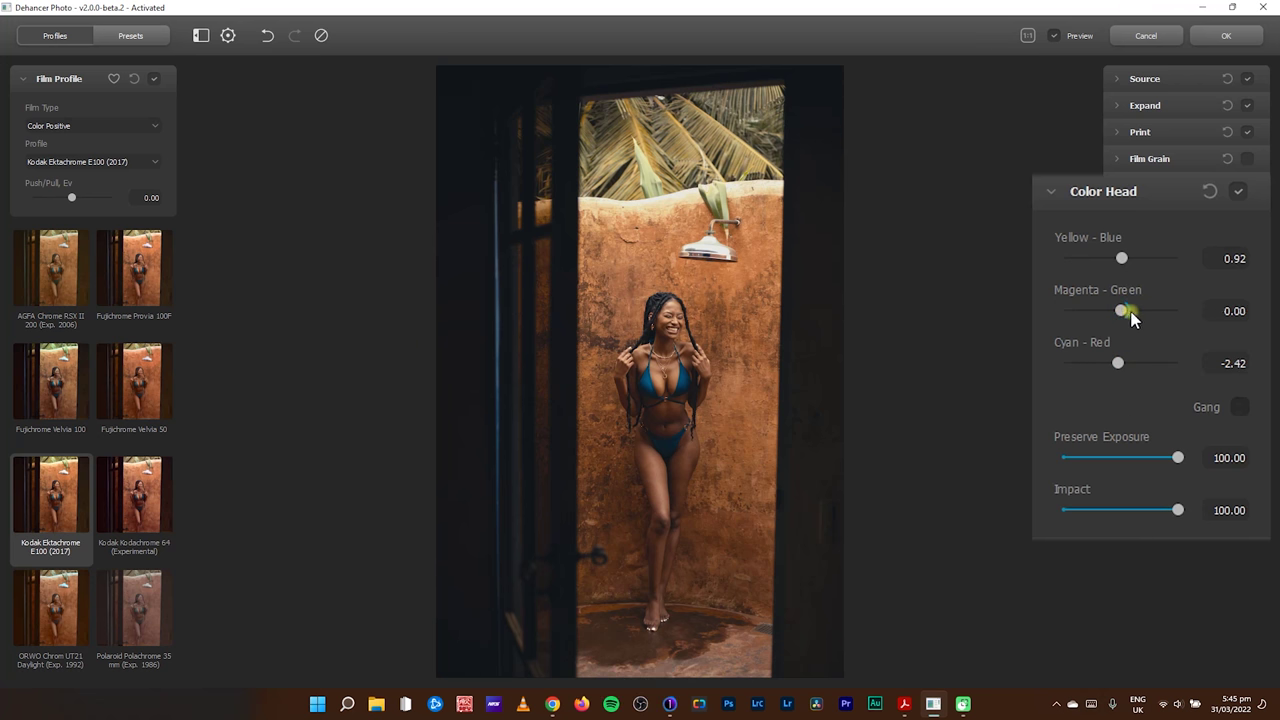
scroll(1131, 316, "up", 1)
left_click(1246, 196)
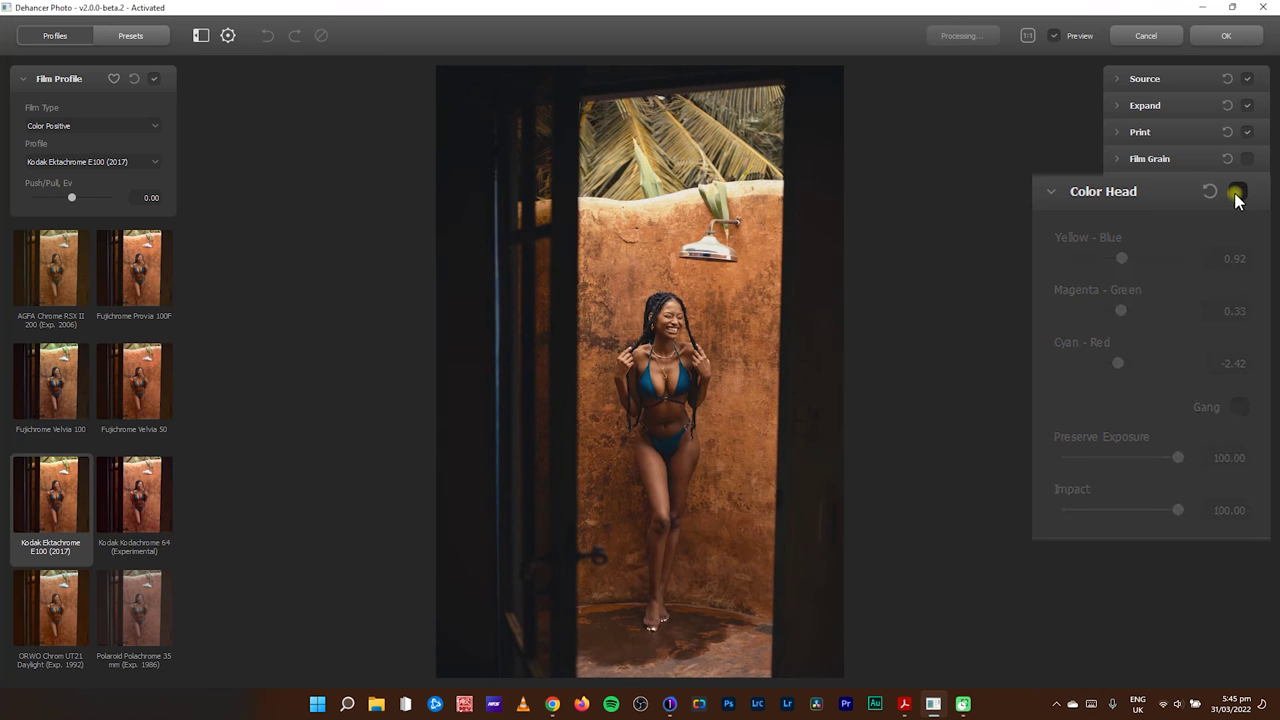
left_click(1237, 196)
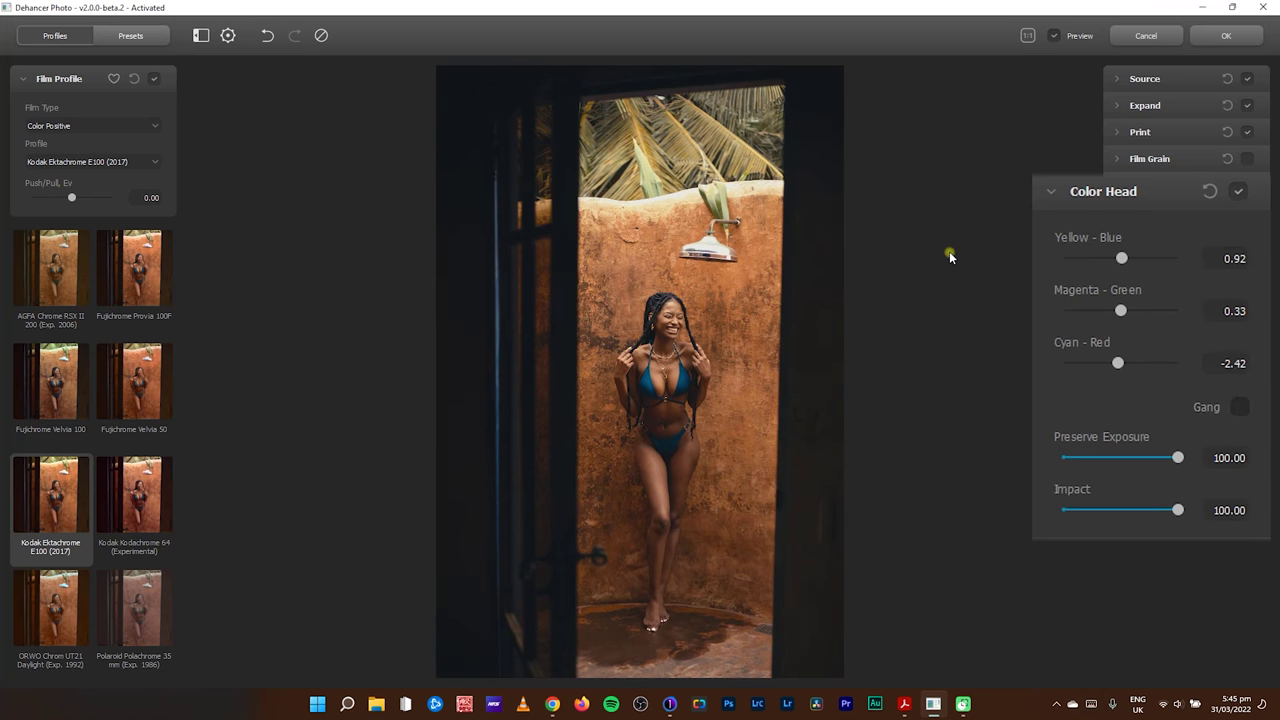
- Try the Gang option and an Impact of 63.33 in Color Head, and reset both
left_click(1238, 409)
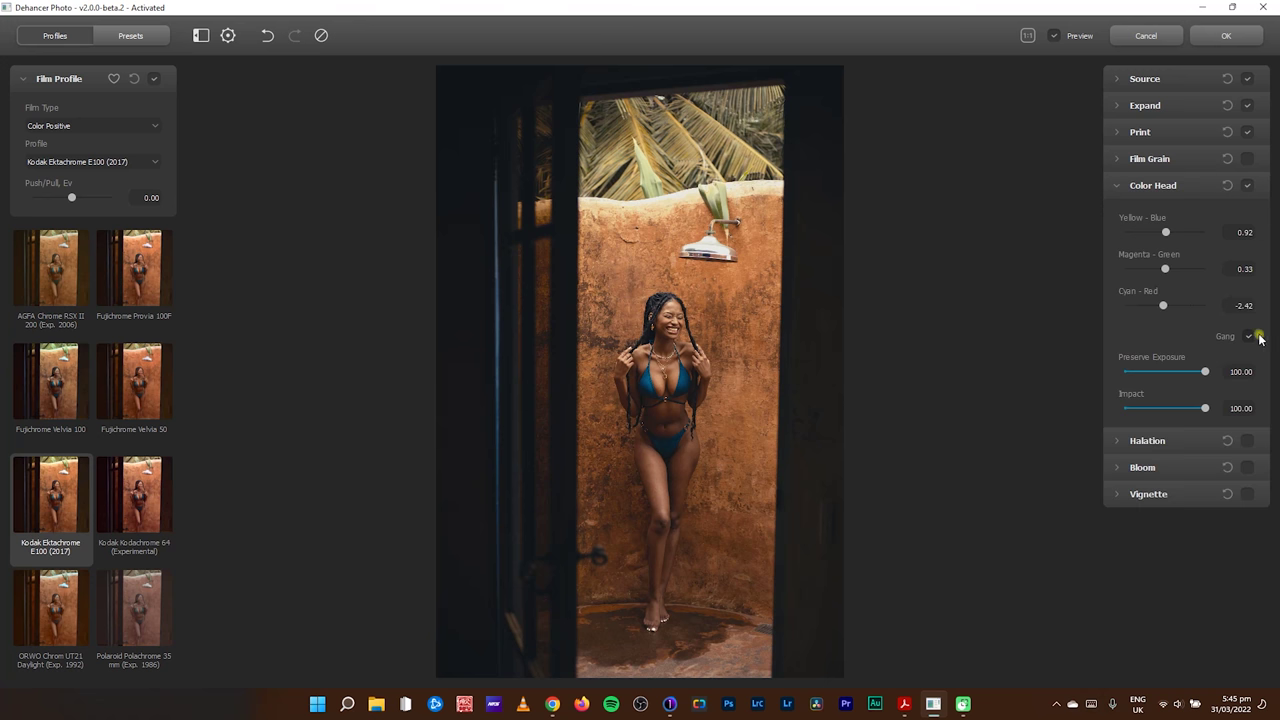
left_click(1248, 336)
left_click_drag(1206, 414, 1176, 410)
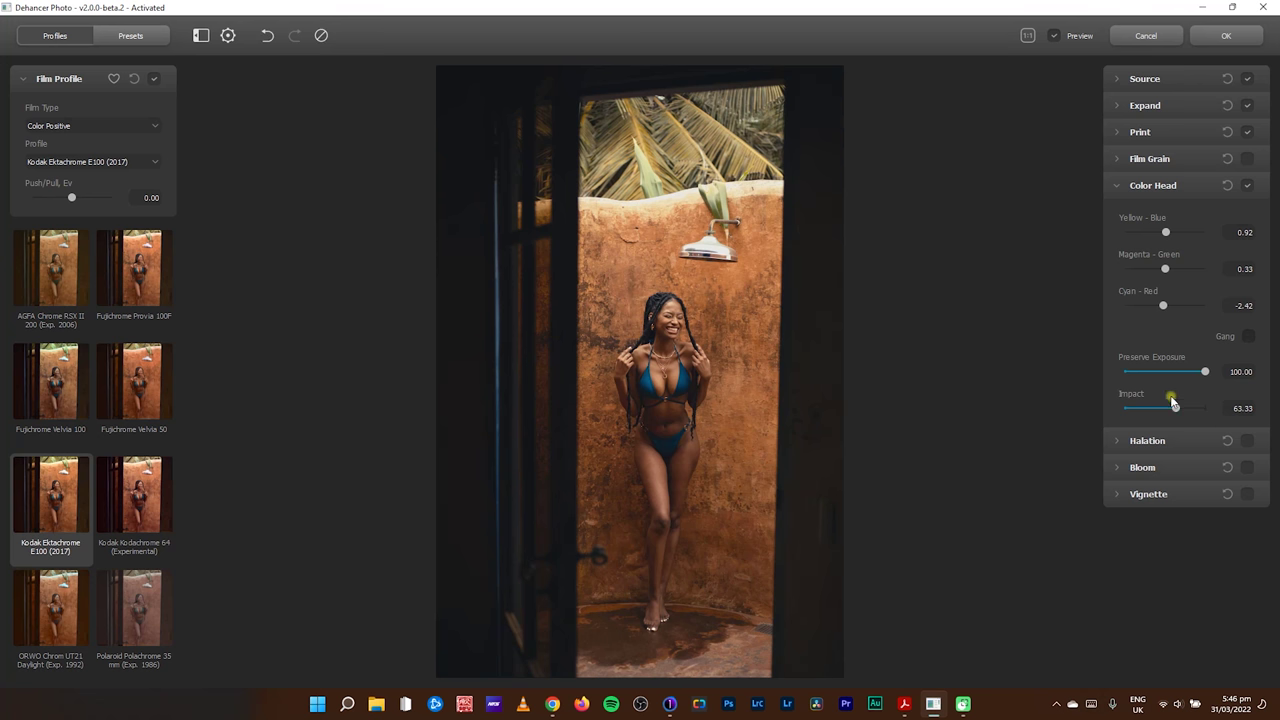
double_click(1166, 408)
left_click(1116, 187)
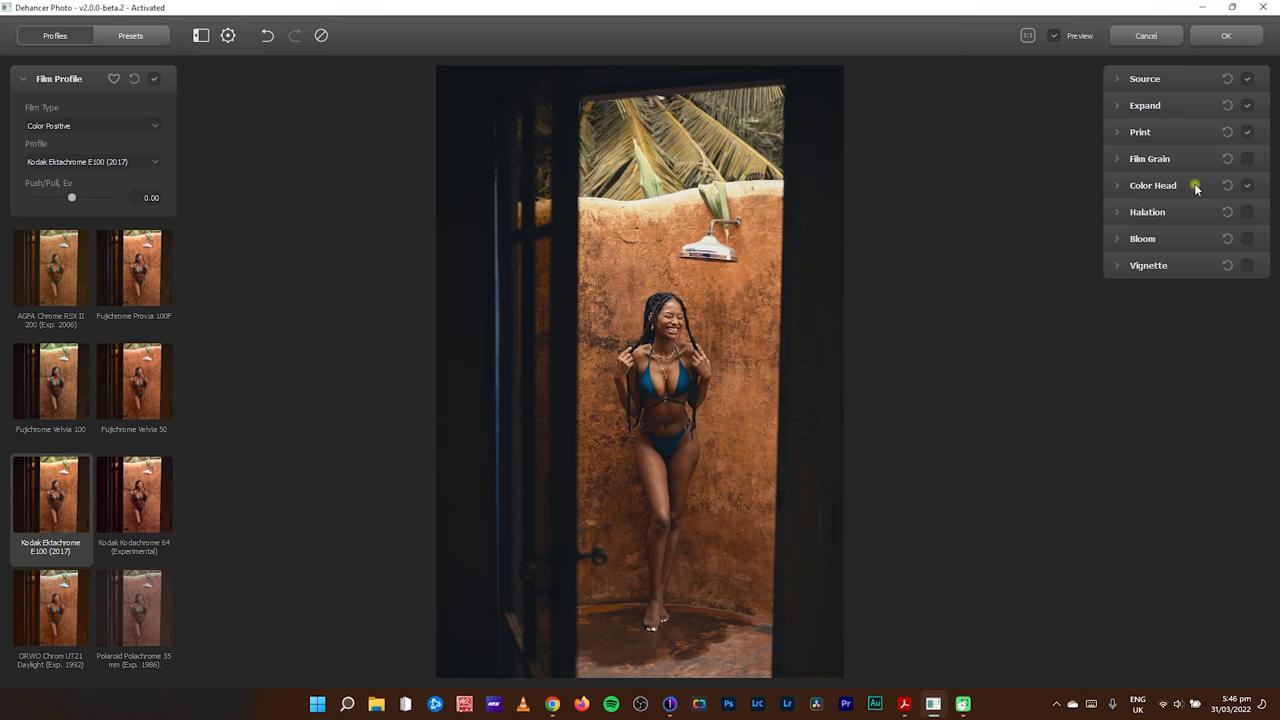
- Enable Film Grain and set Shadows to 15.00, Midtones to 21.67 and Highlights to 34.17
left_click(1248, 159)
left_click(1122, 160)
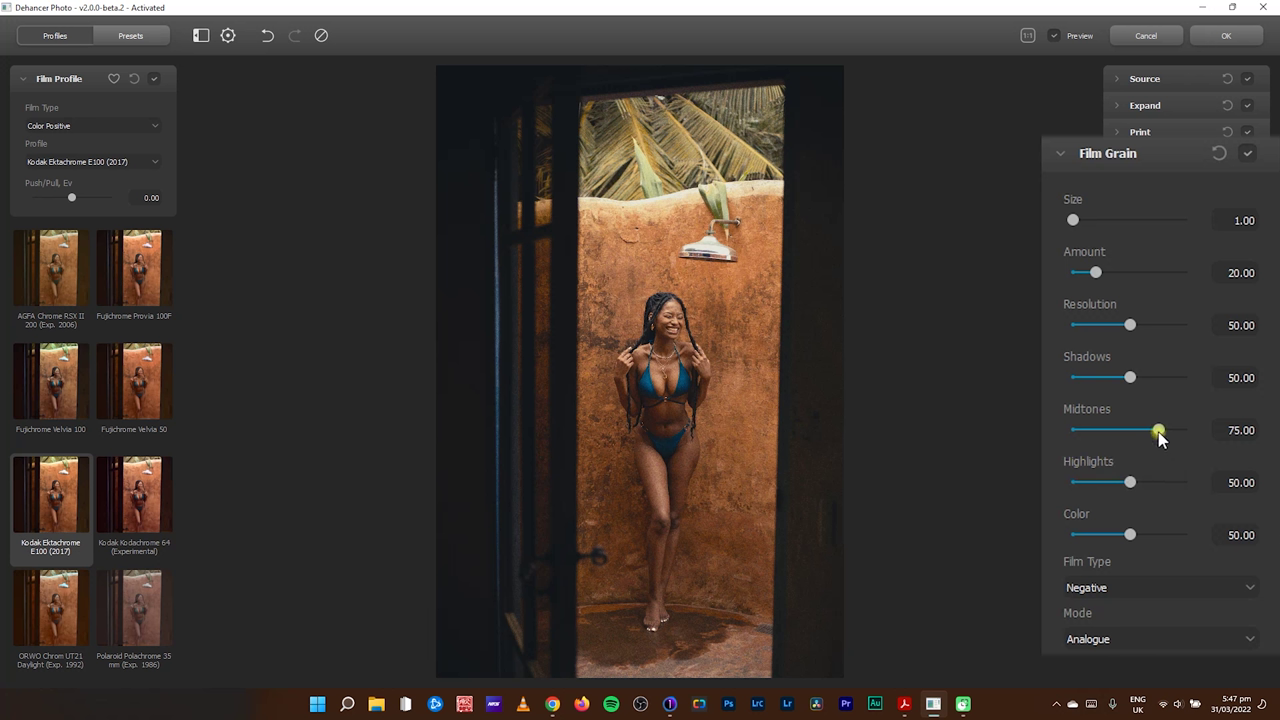
left_click_drag(1160, 437, 1098, 433)
left_click_drag(1130, 377, 1093, 379)
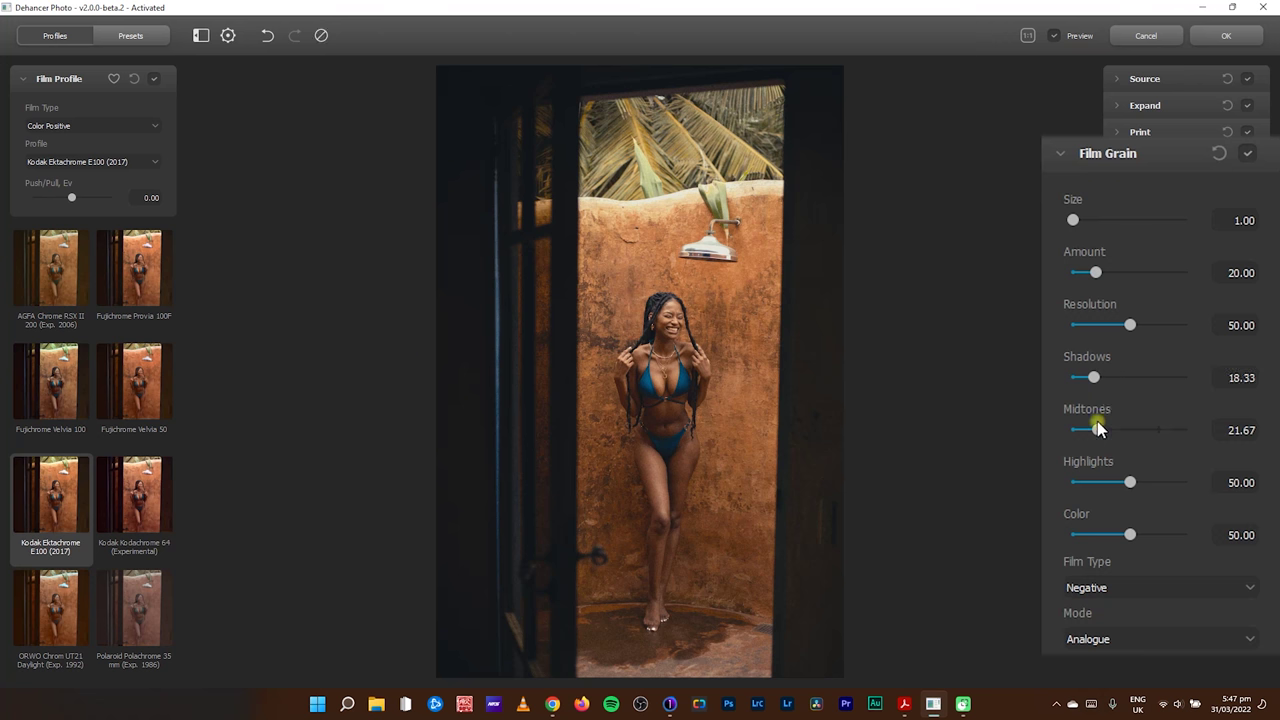
left_click_drag(1130, 483, 1121, 548)
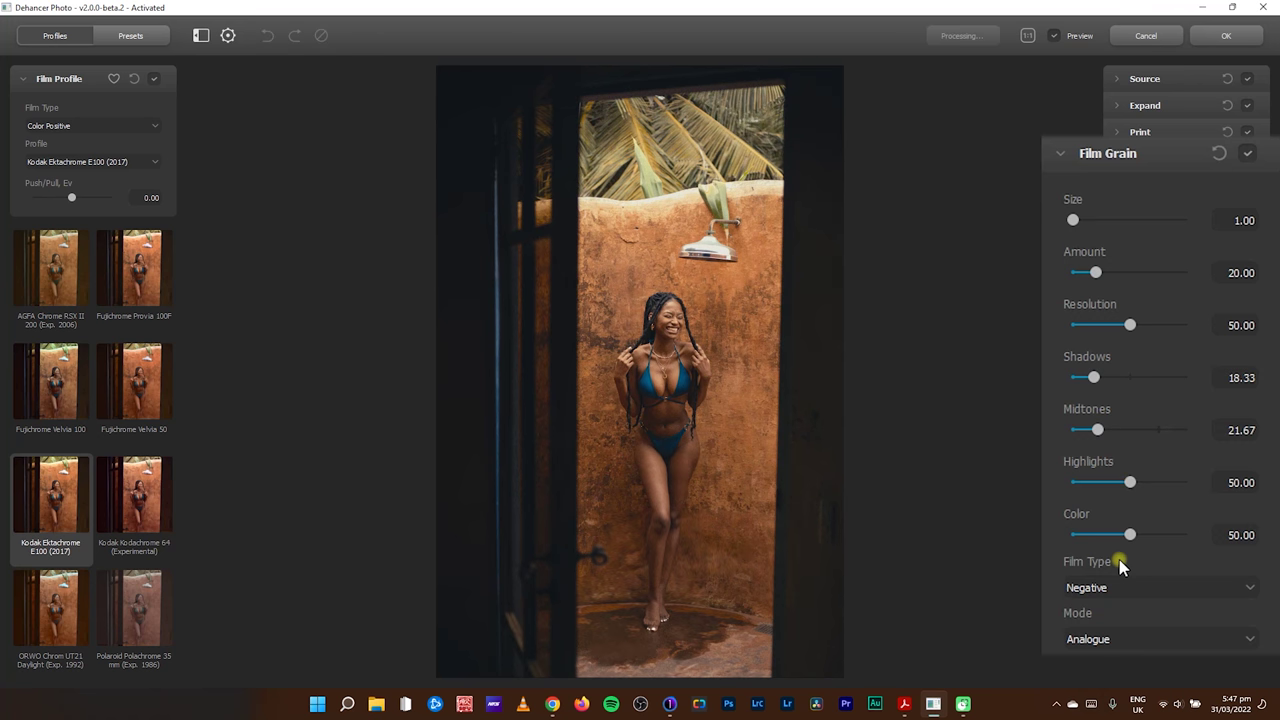
left_click_drag(1093, 378, 1098, 380)
left_click_drag(1128, 484, 1113, 490)
left_click_drag(1097, 377, 1090, 377)
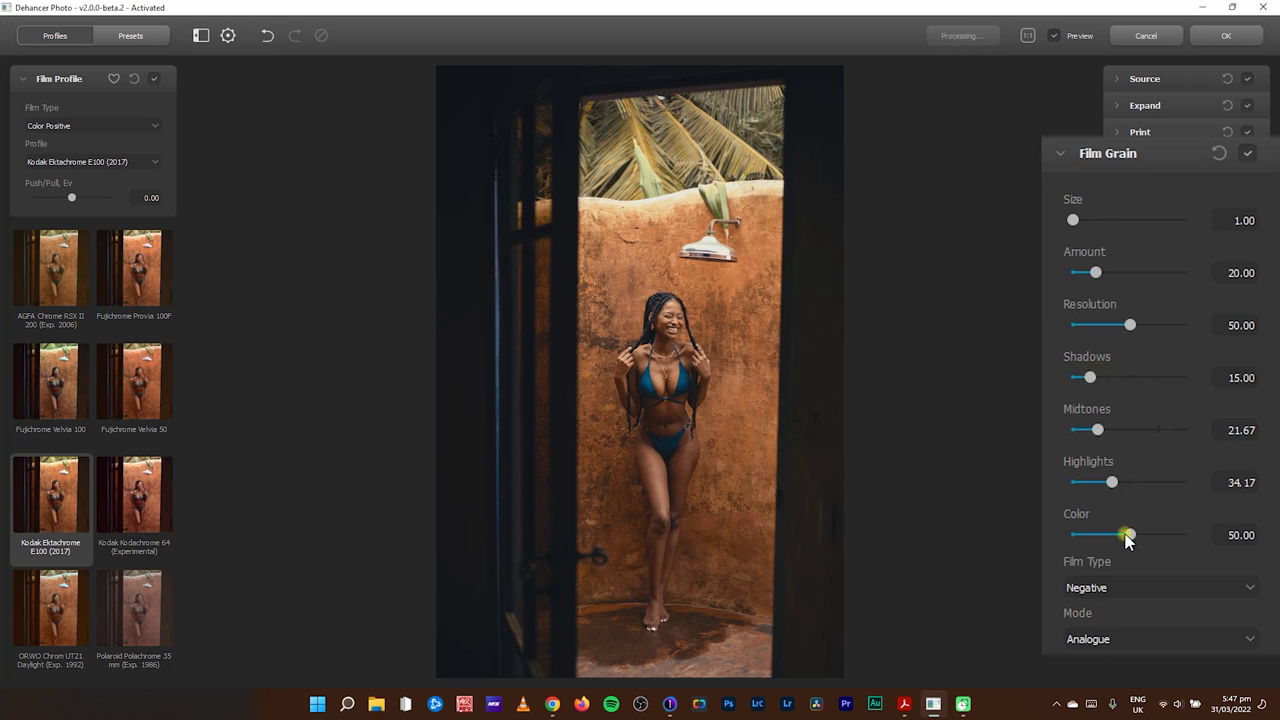
- Judge the grain on a close-up of the face and set its Color to 53.33
left_click(654, 308)
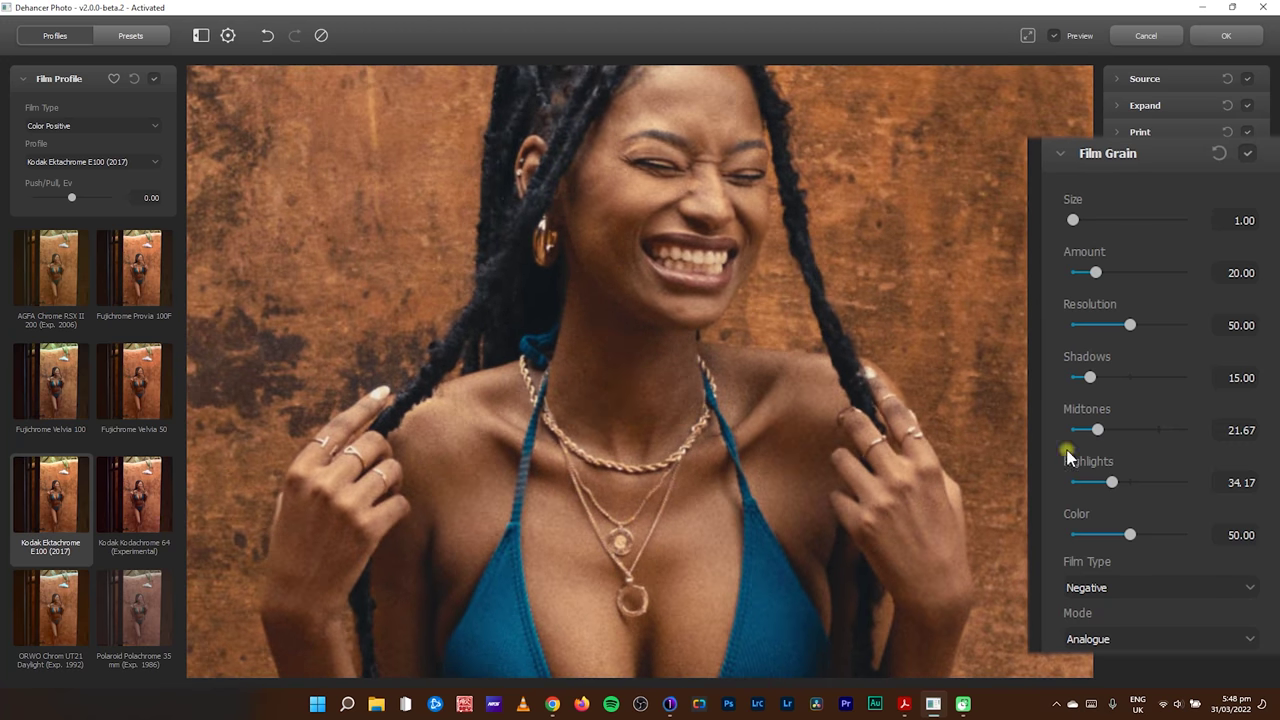
left_click_drag(1138, 536, 1196, 536)
left_click_drag(1185, 535, 1135, 539)
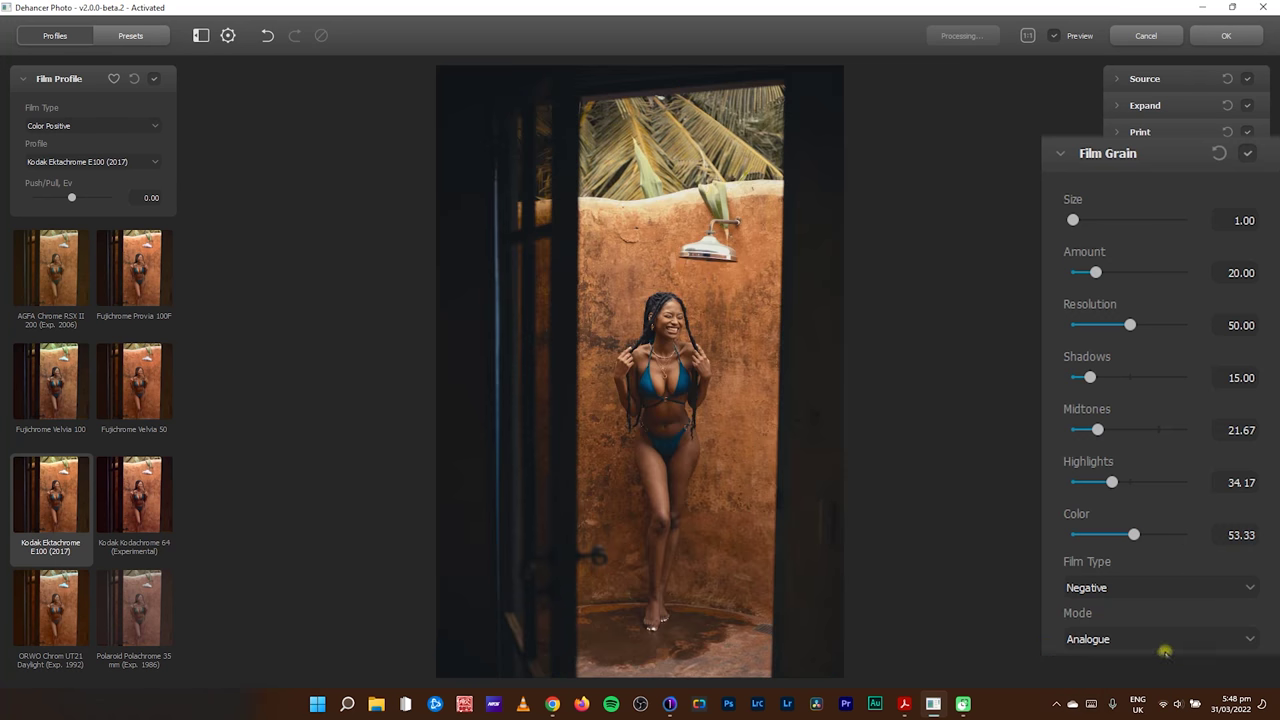
- Try the Positive film type for the grain on a close-up of the subject, and return to Negative
left_click(1139, 586)
left_click(1139, 586)
left_click(1130, 588)
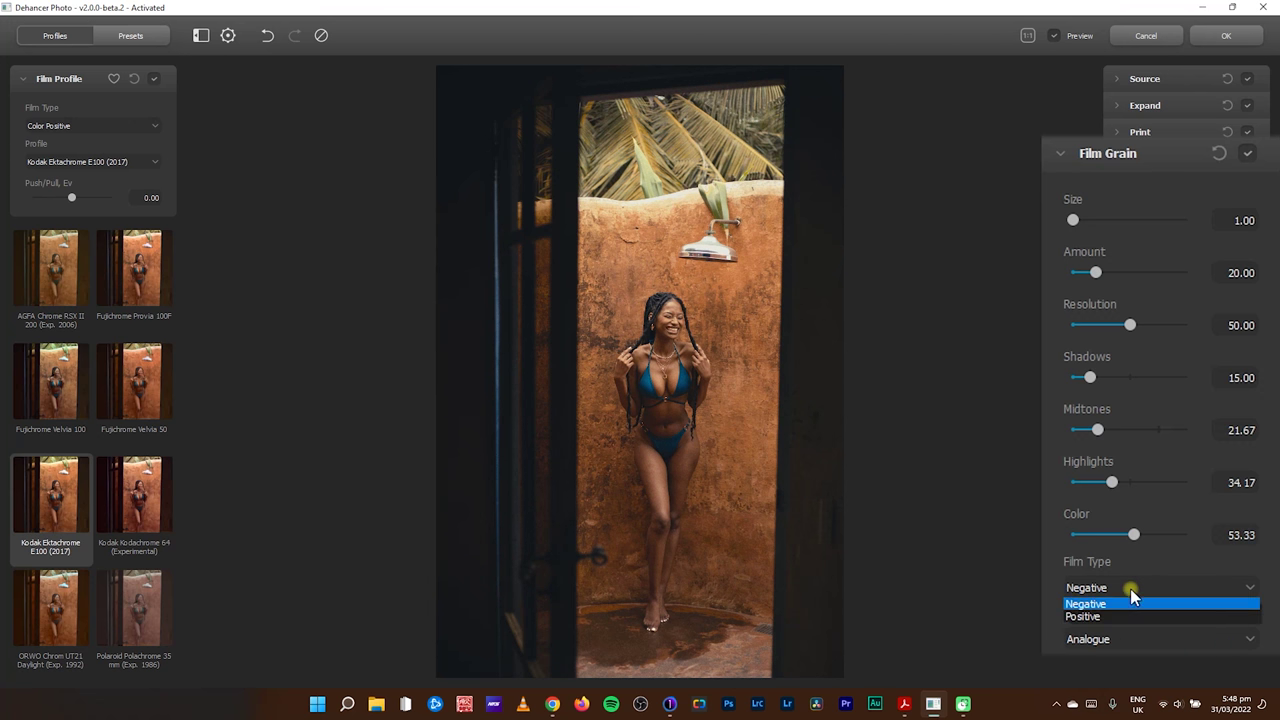
left_click(746, 358)
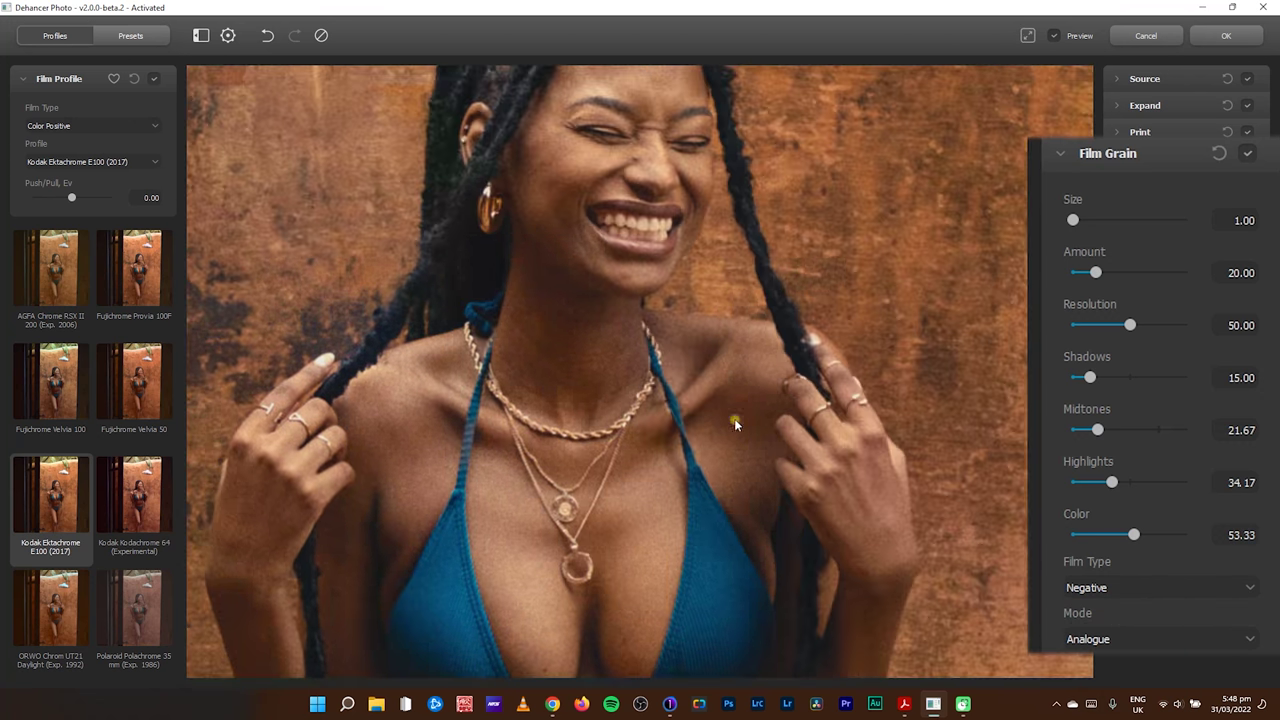
left_click(1110, 592)
left_click(1100, 614)
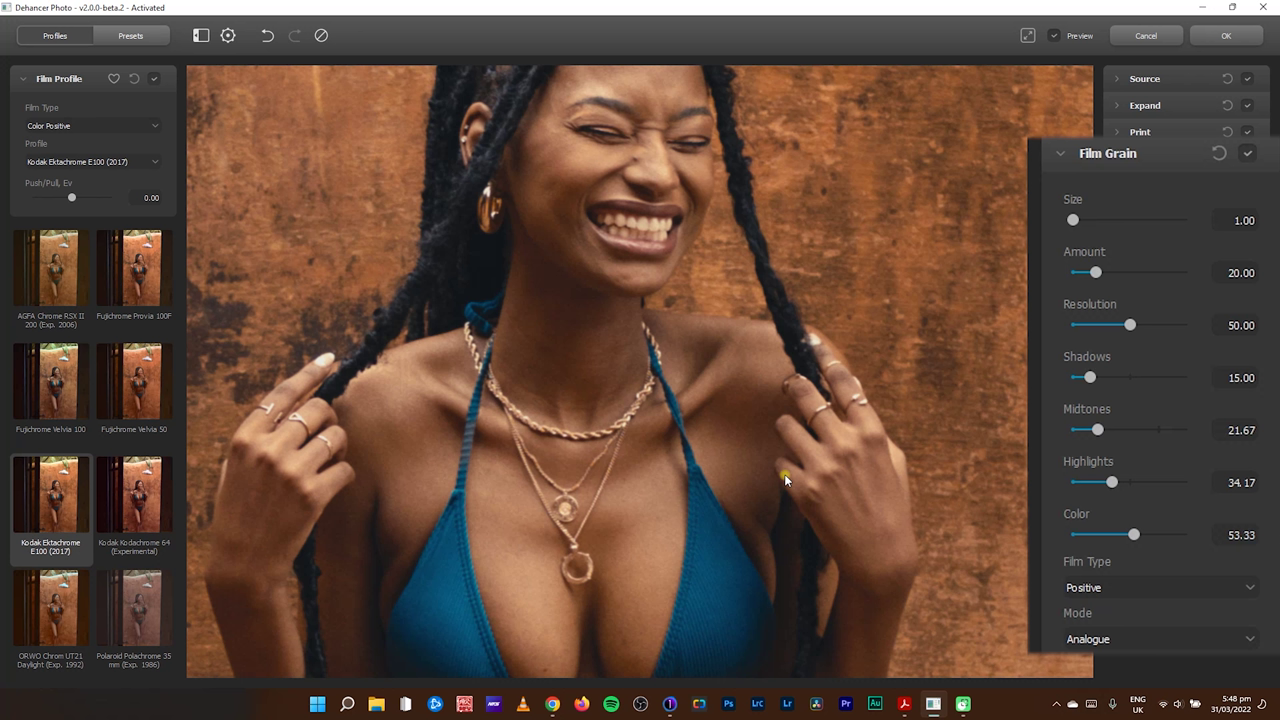
left_click(1109, 590)
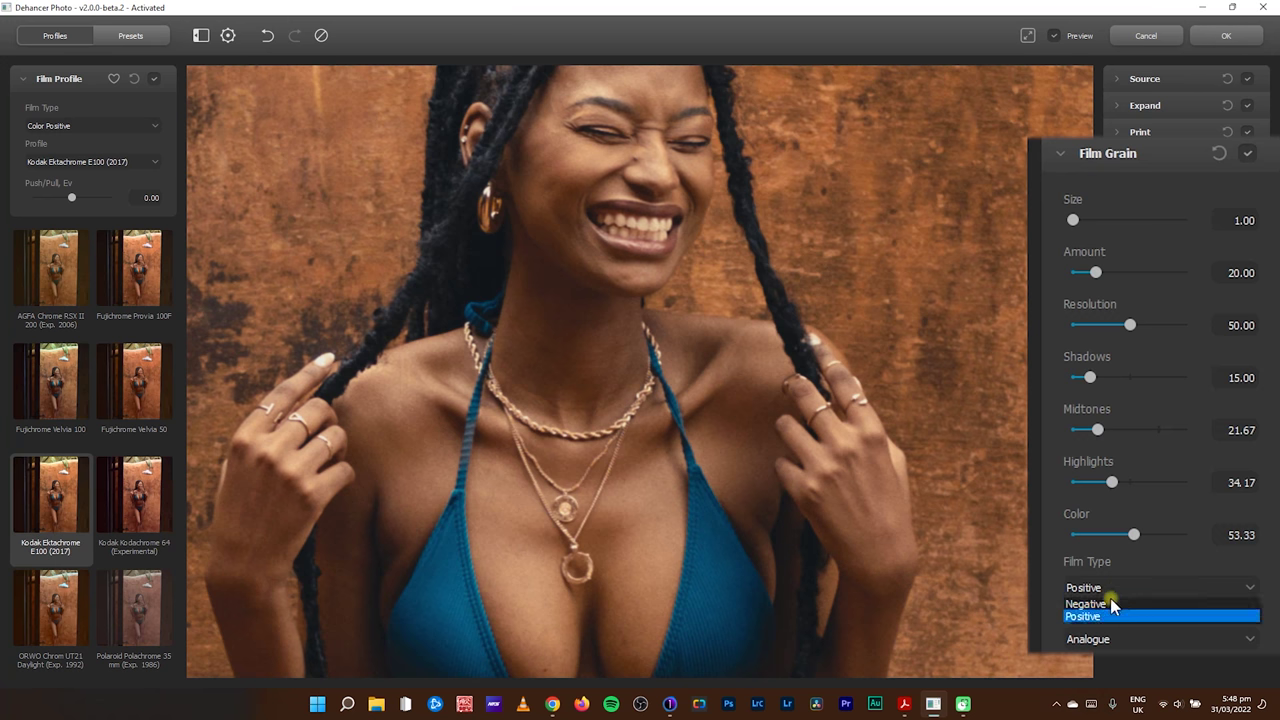
left_click(1109, 603)
- Try the Digital (experimental) grain mode, switch back to Analogue, and collapse the Film Grain settings
left_click(1108, 639)
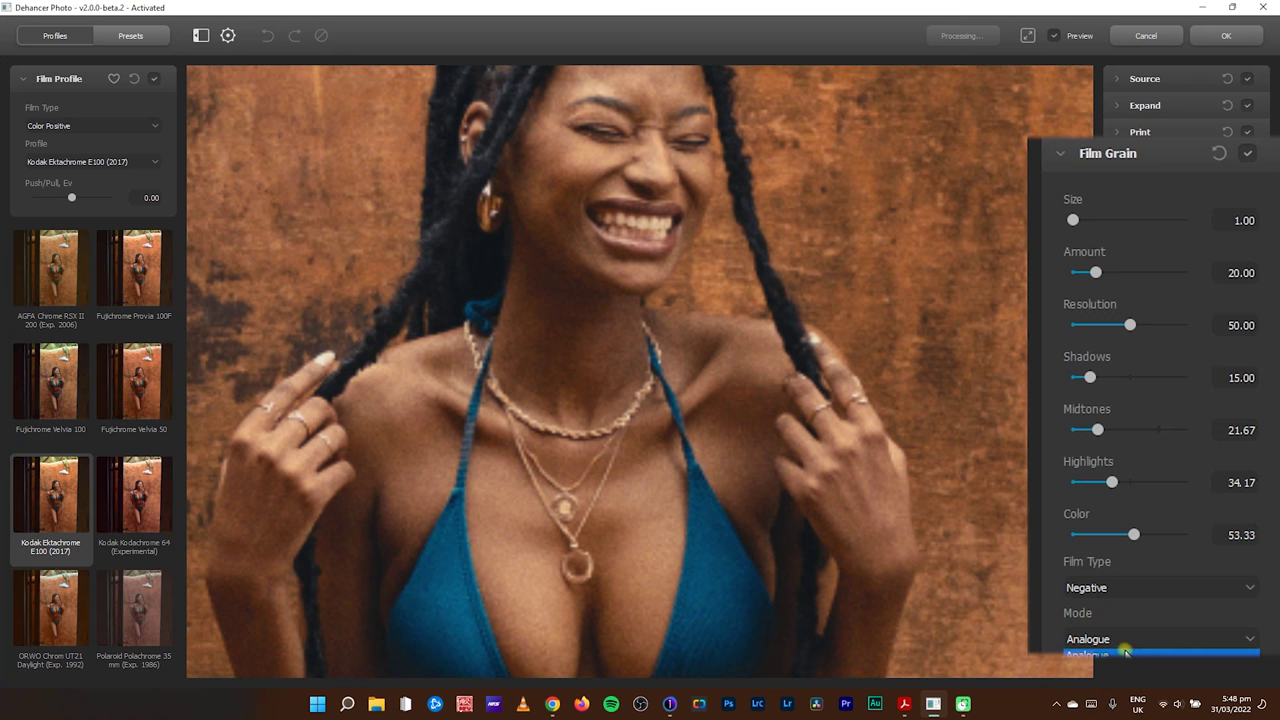
left_click(1120, 650)
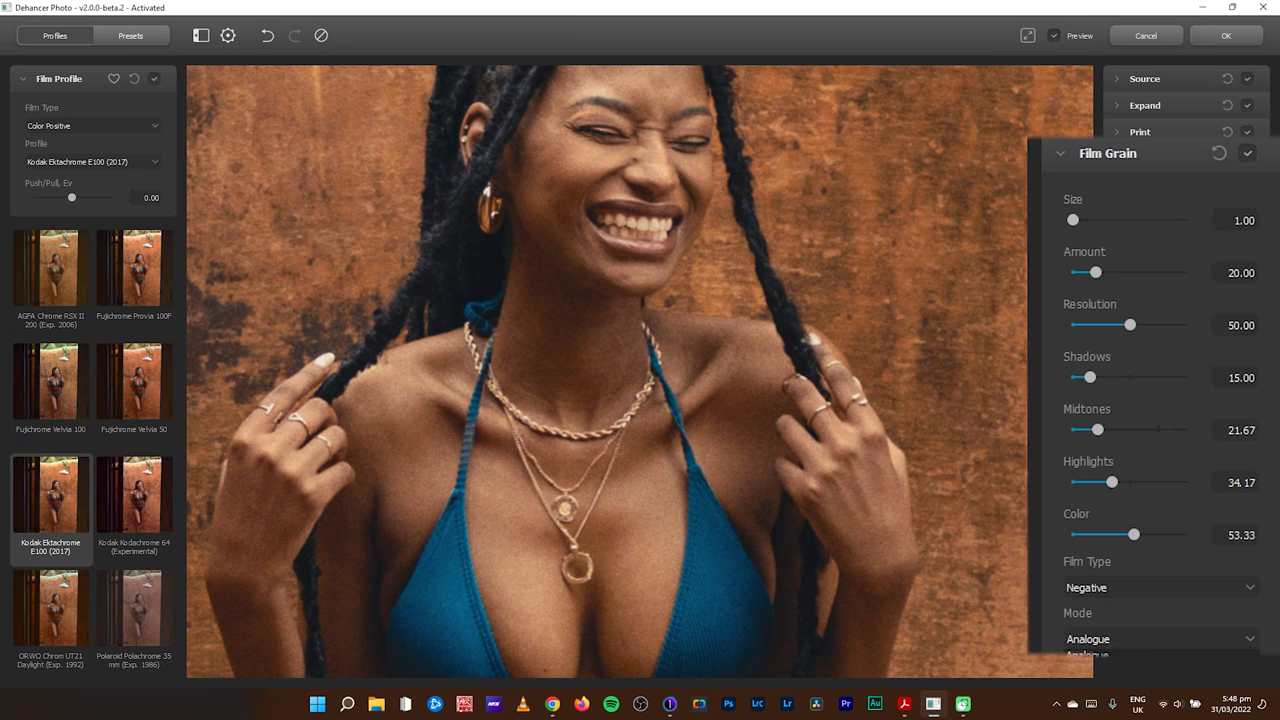
key("Down")
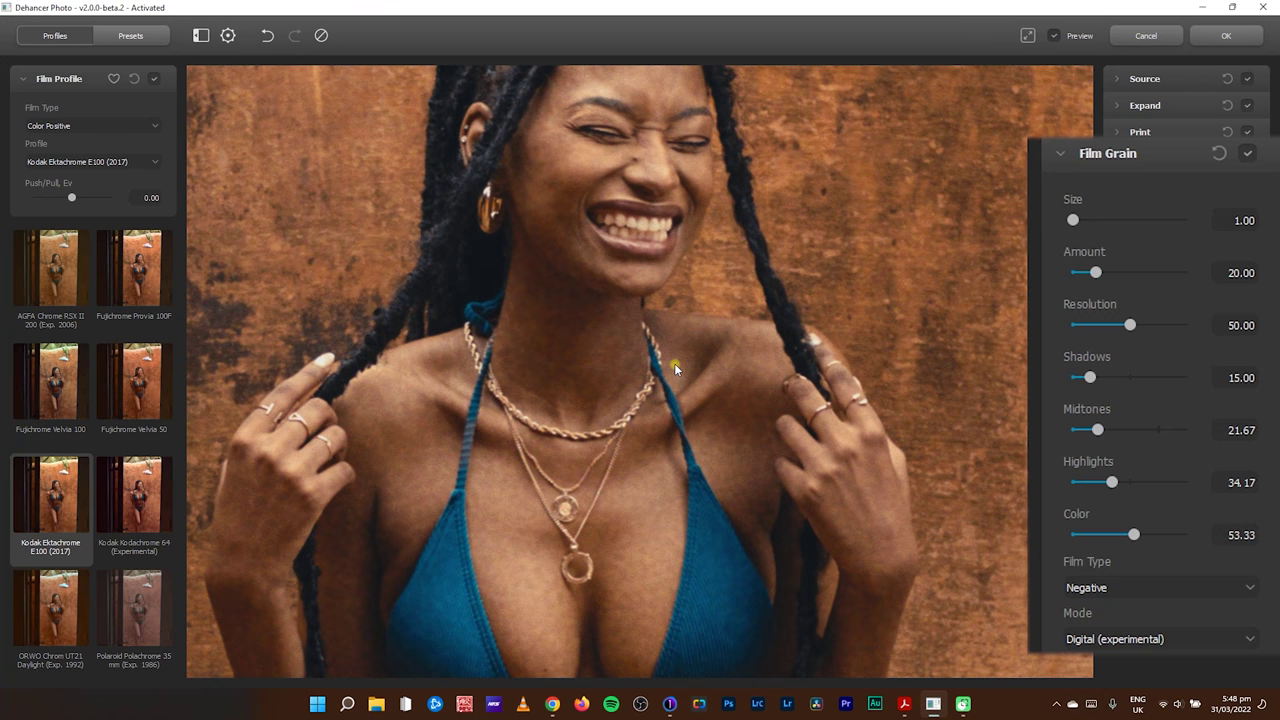
left_click(1135, 498)
left_click(1135, 500)
left_click(1137, 500)
left_click(1137, 508)
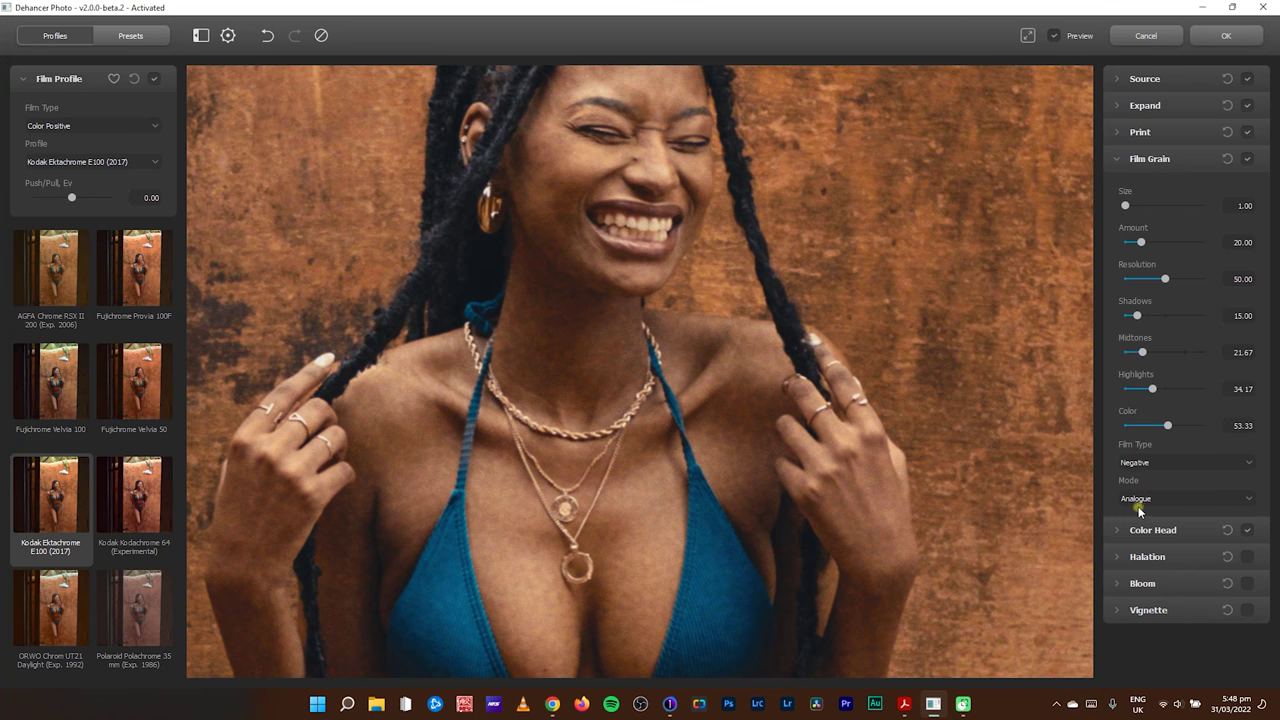
left_click(1115, 160)
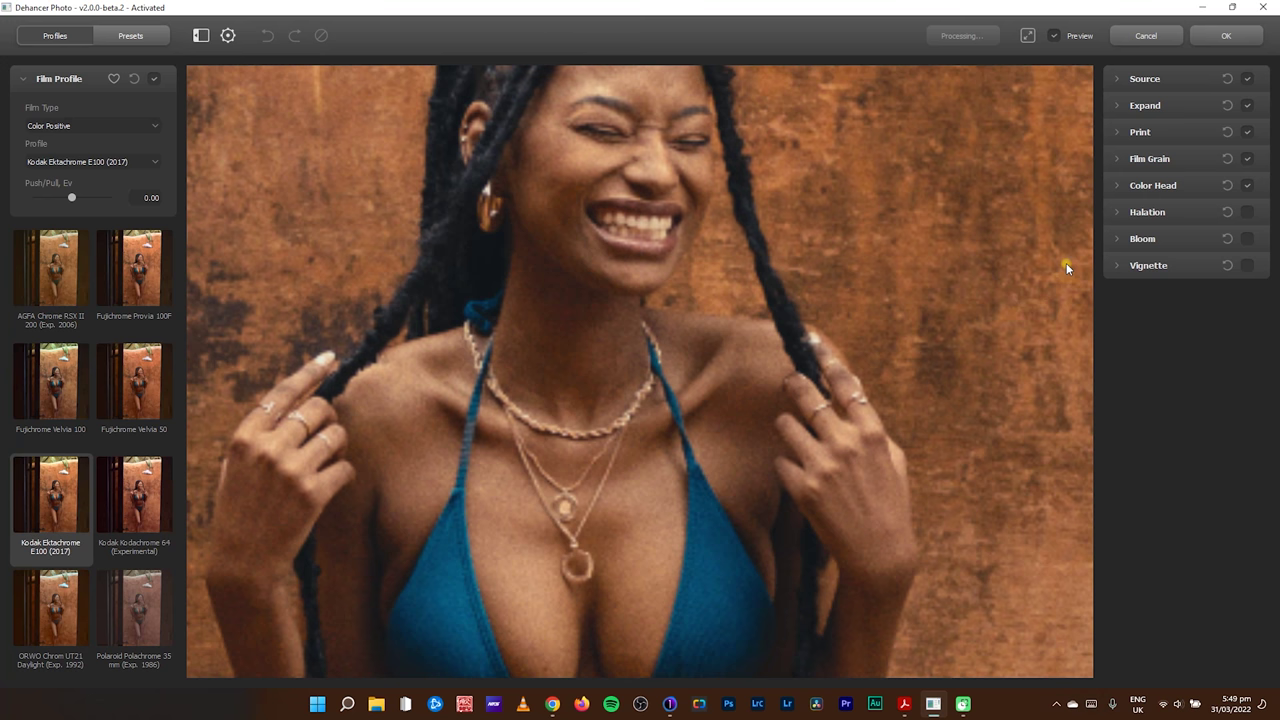
- Enable Halation and Bloom on the full photo, and turn on Mask Mode in the Halation settings
left_click(676, 303)
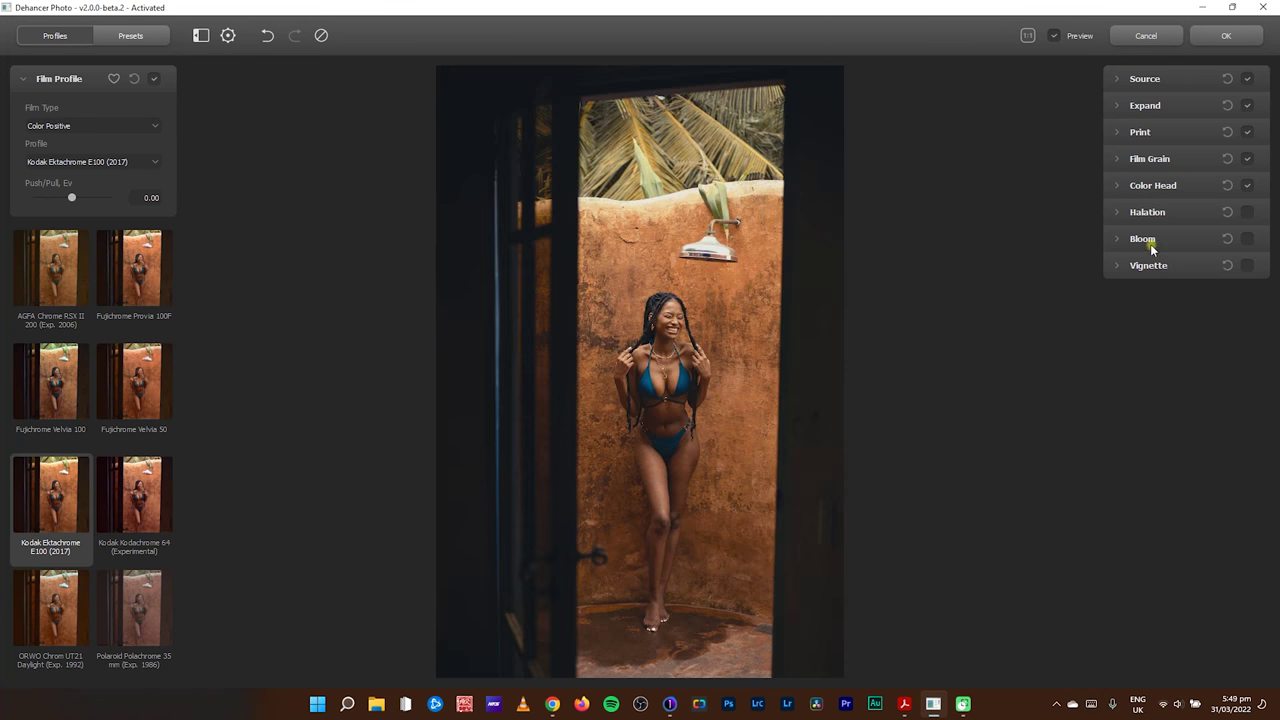
left_click(1248, 213)
left_click(1248, 238)
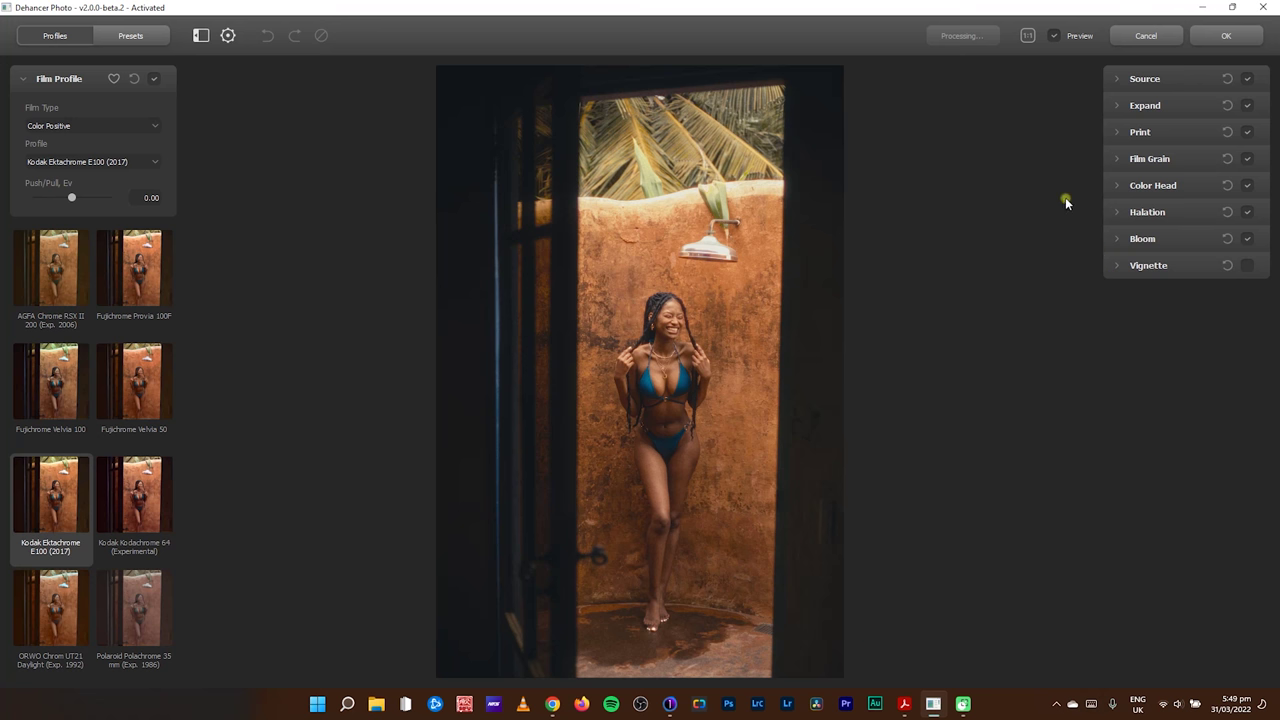
left_click(1118, 213)
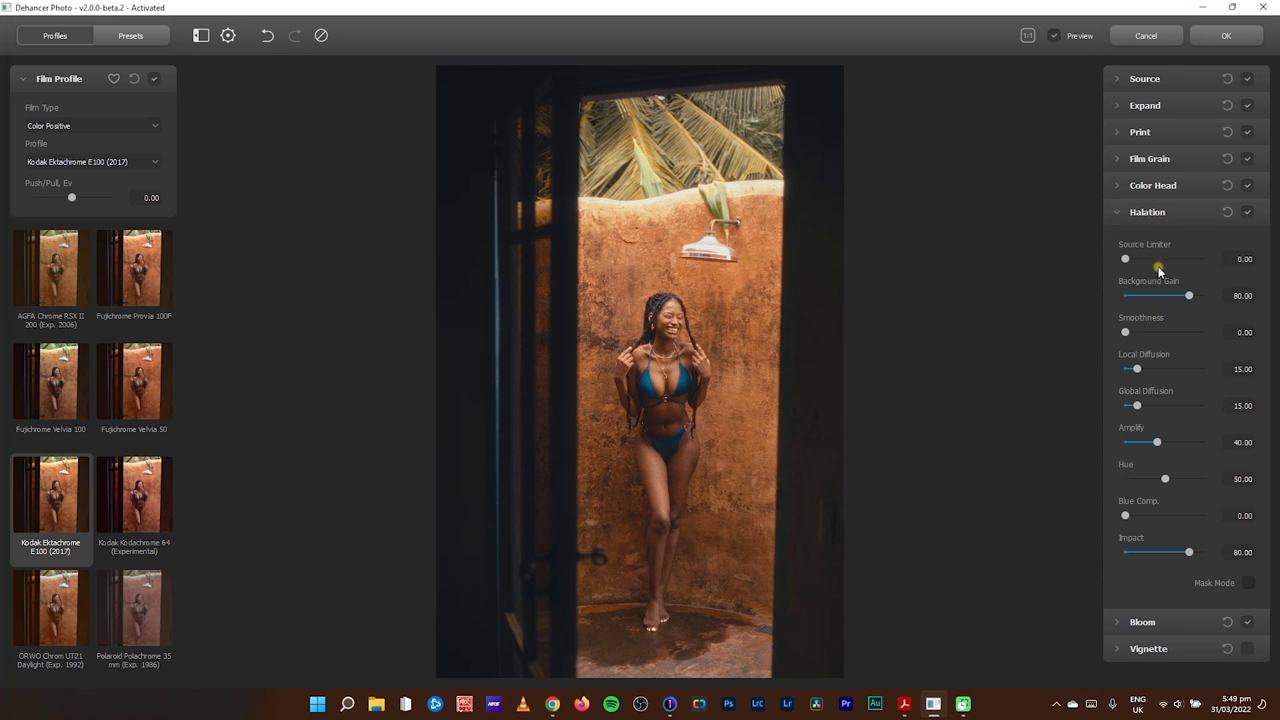
left_click(1248, 582)
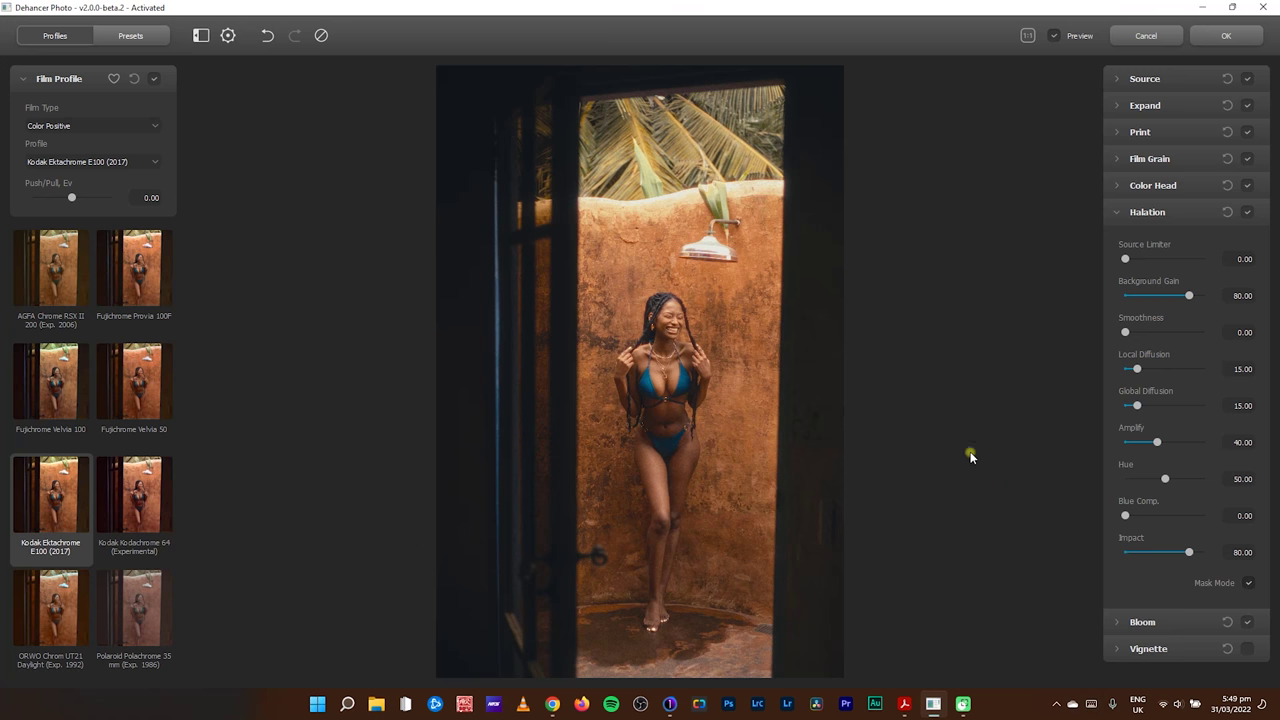
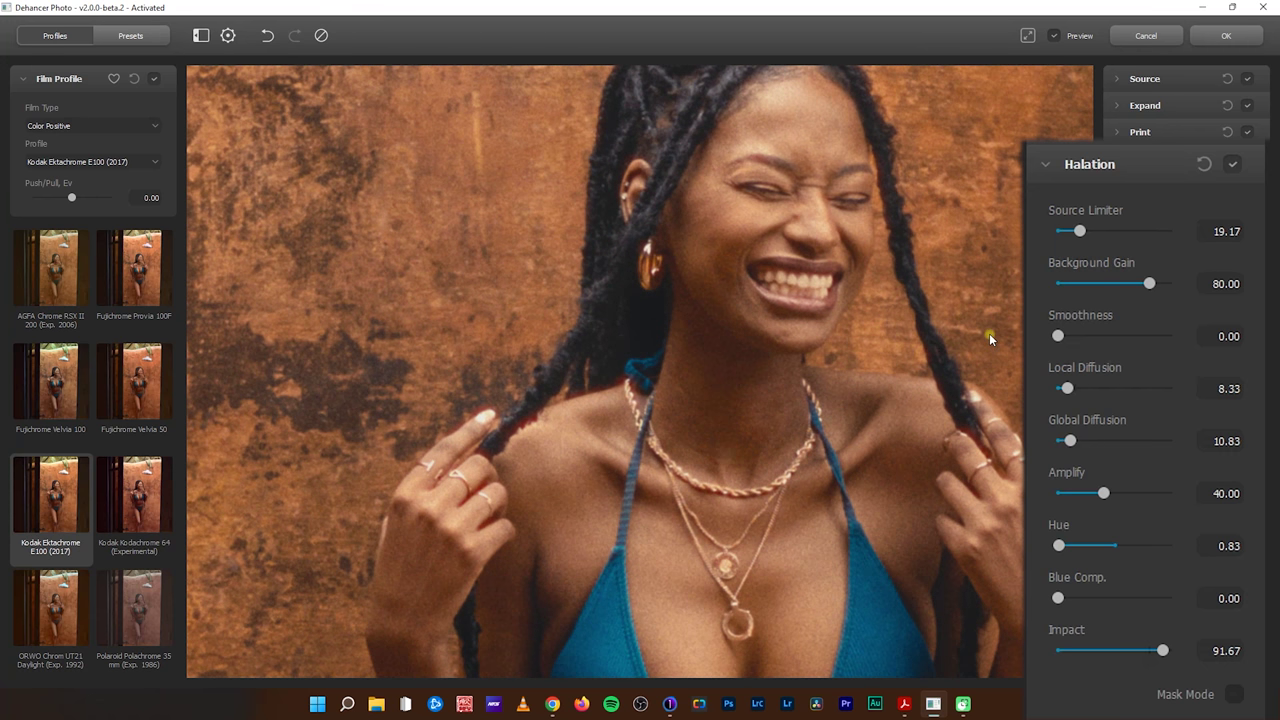
- Raise the Halation Source Limiter slightly, return to the full photo and collapse the Halation settings
left_click_drag(1079, 231, 1090, 231)
left_click(800, 358)
left_click(1070, 166)
- Open the Bloom settings and examine the effect on a close-up of the subject
left_click(1115, 240)
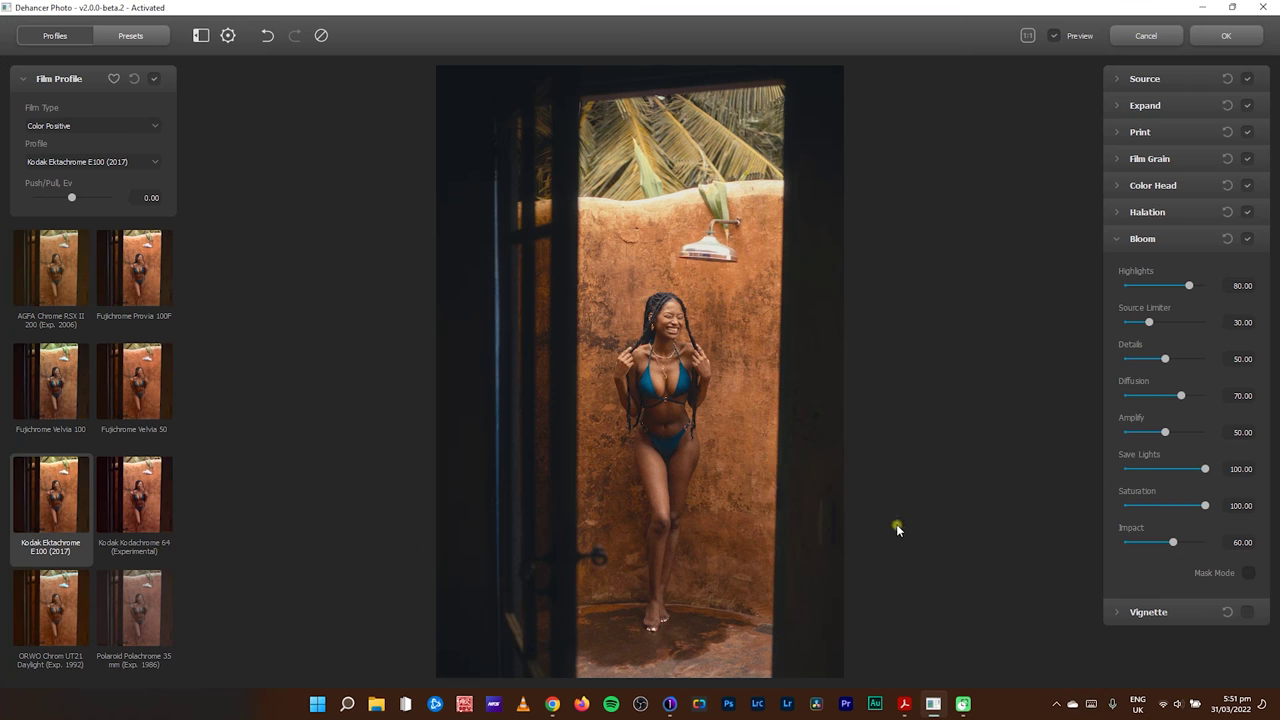
left_click(675, 362)
left_click_drag(850, 395, 704, 402)
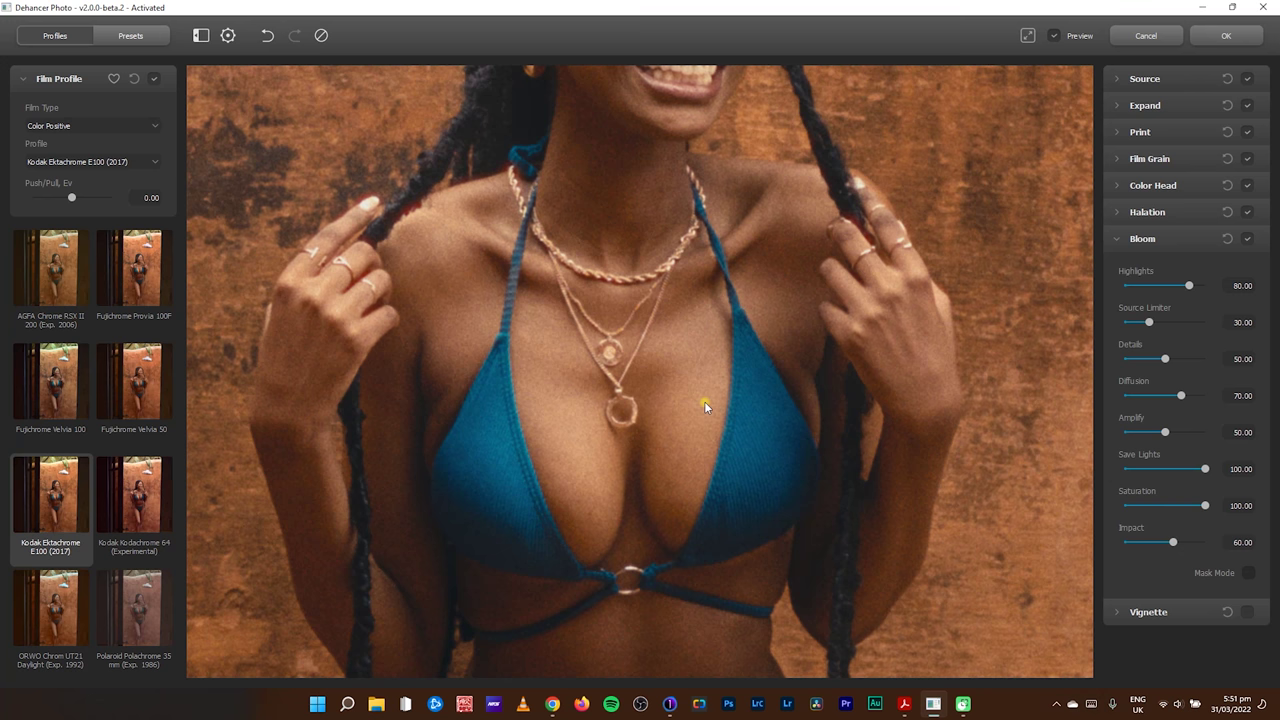
left_click(704, 401)
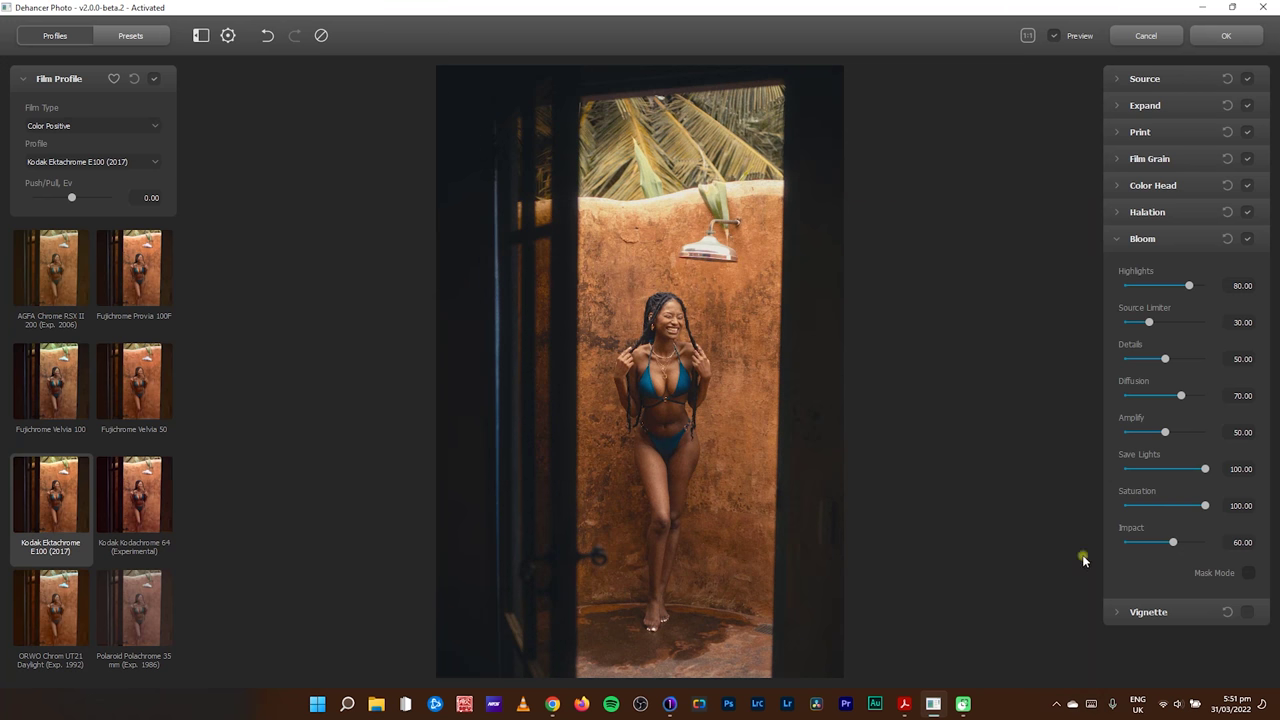
- Using the Bloom mask preview, set Details to 11.67 and Source Limiter to 54.17, and turn Mask Mode off
left_click(1248, 574)
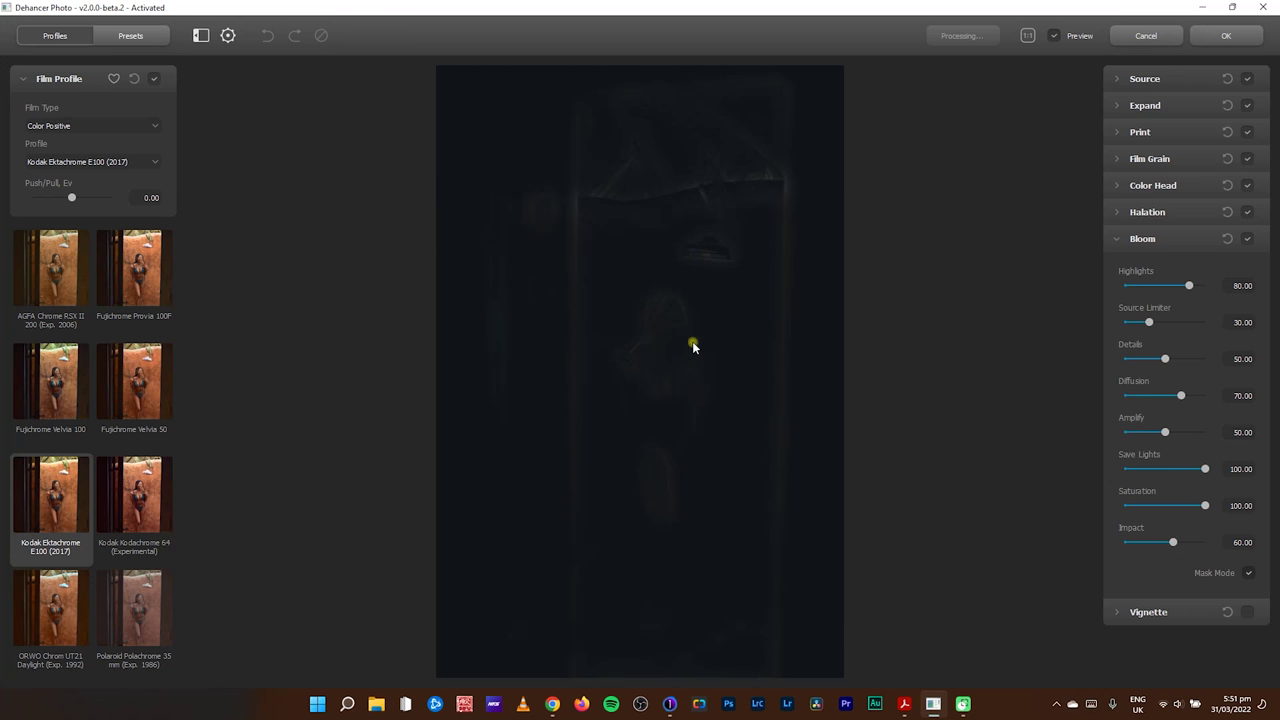
left_click(671, 372)
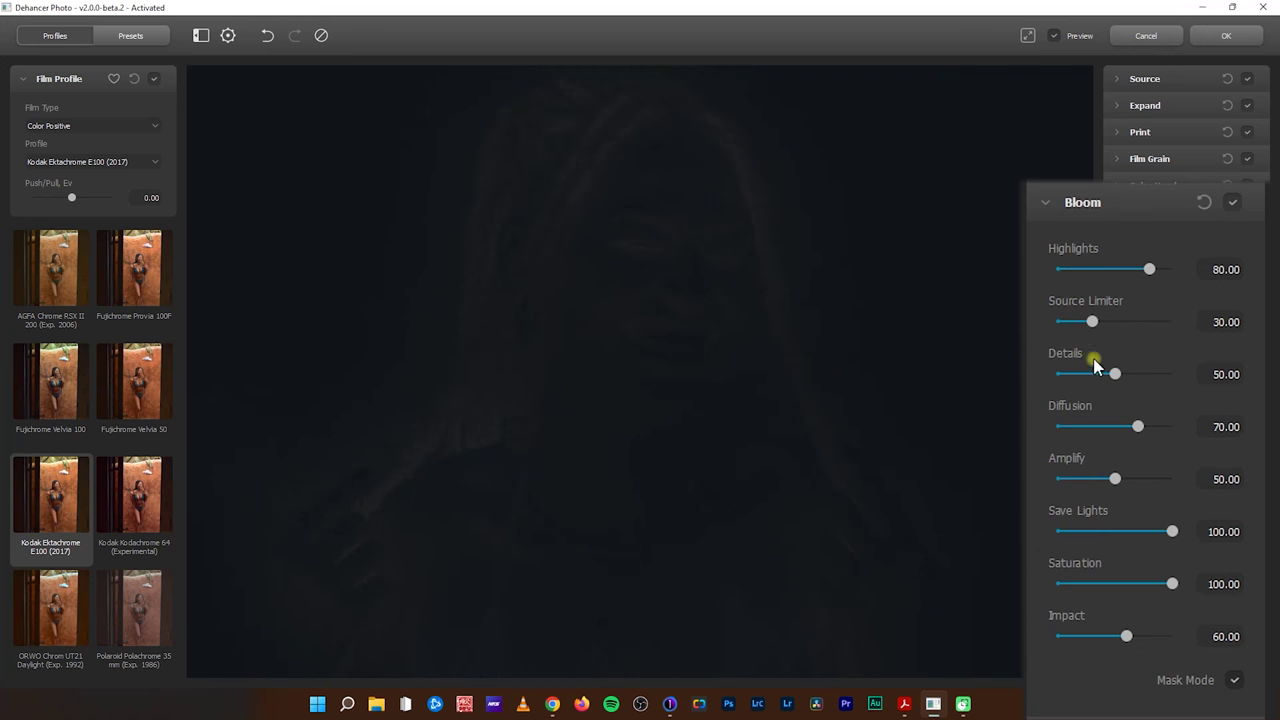
left_click_drag(1117, 377, 1072, 378)
left_click_drag(1092, 322, 1121, 329)
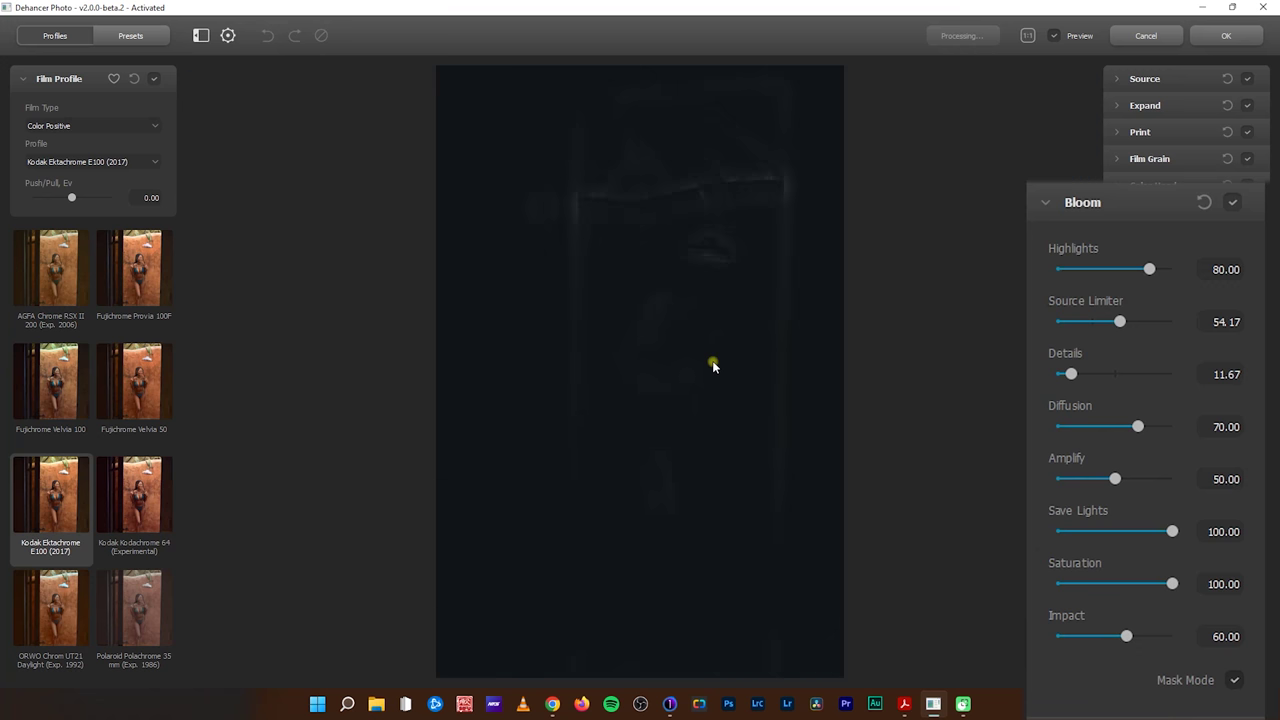
left_click(1232, 680)
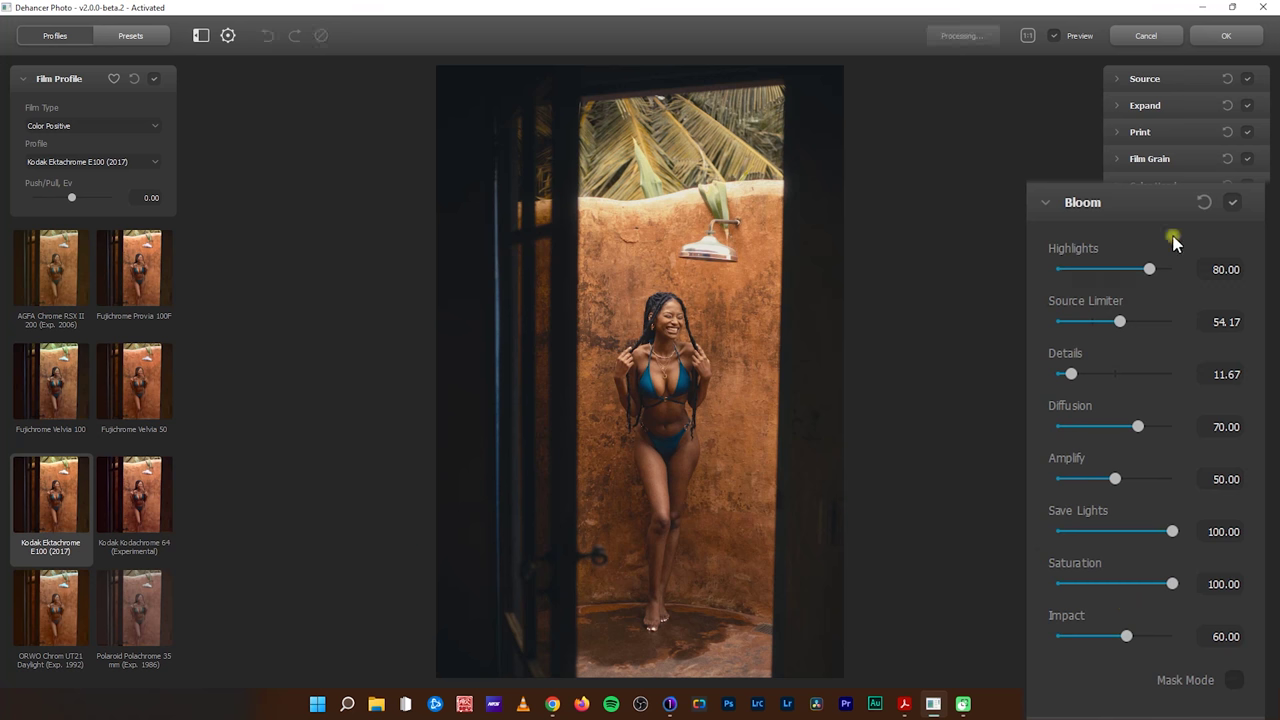
- Compare the photo with Bloom disabled, switch Bloom back on and collapse its settings
left_click(1236, 204)
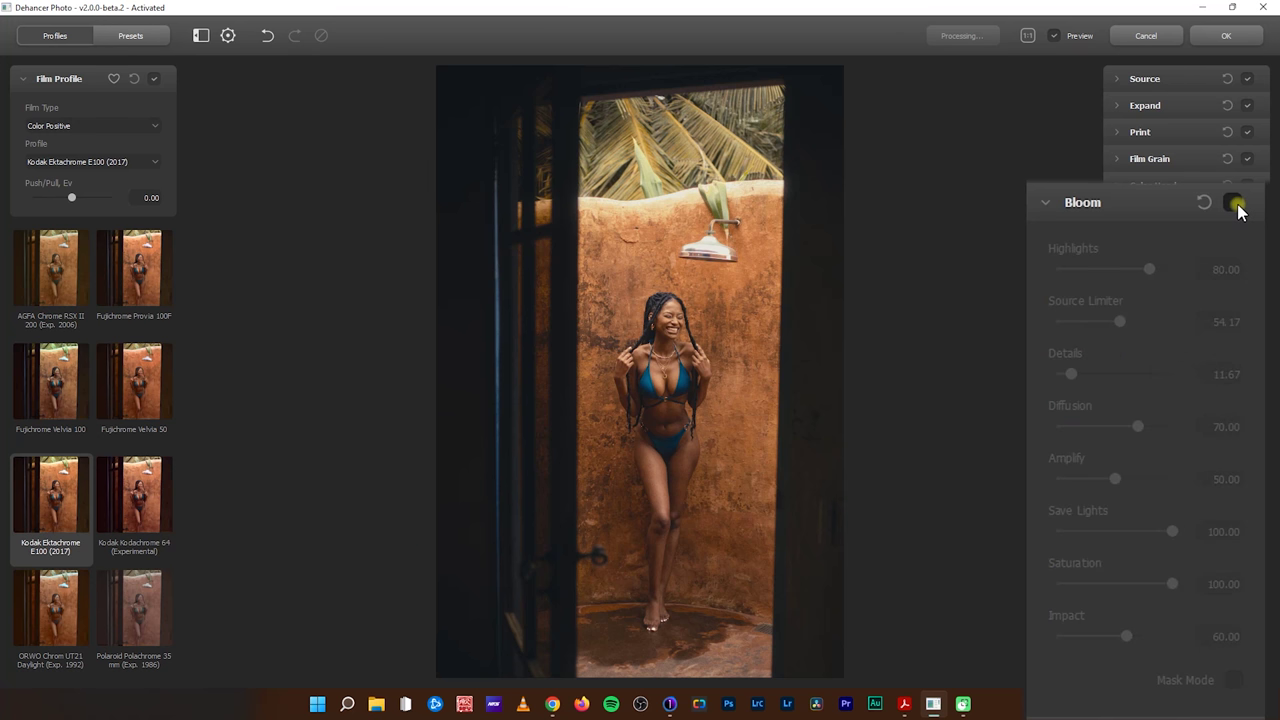
left_click(1160, 204)
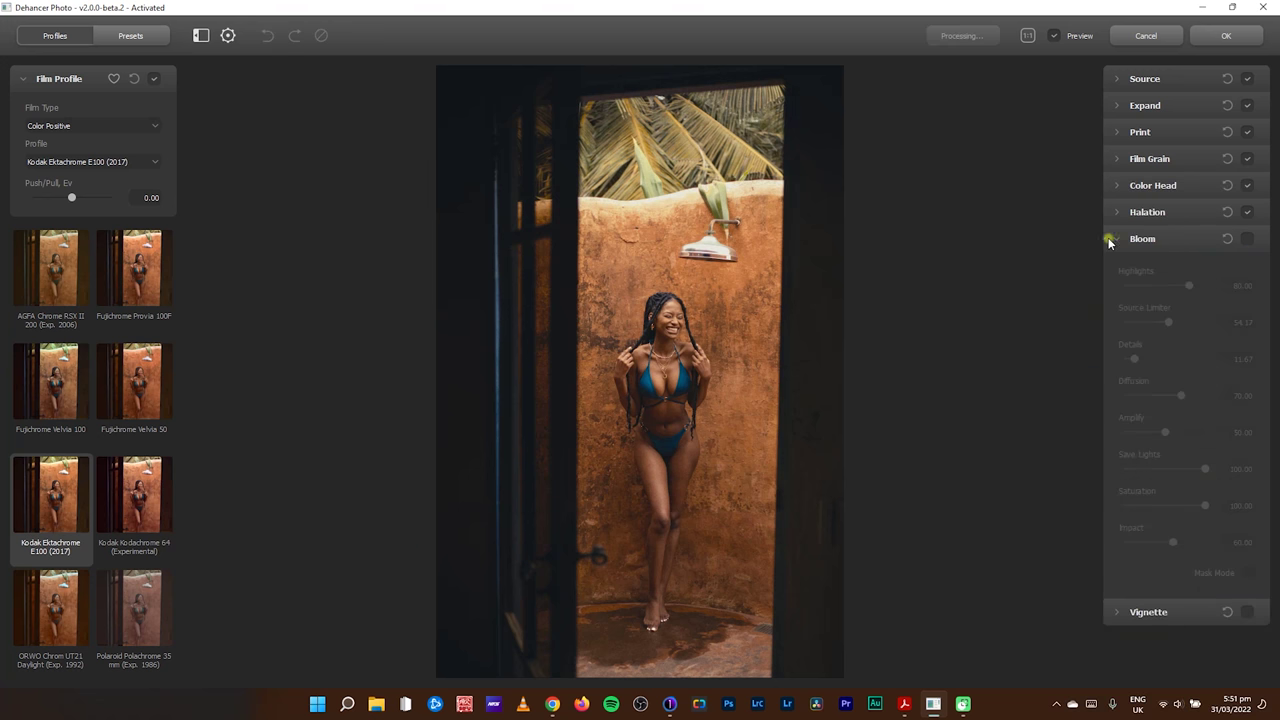
left_click(1249, 240)
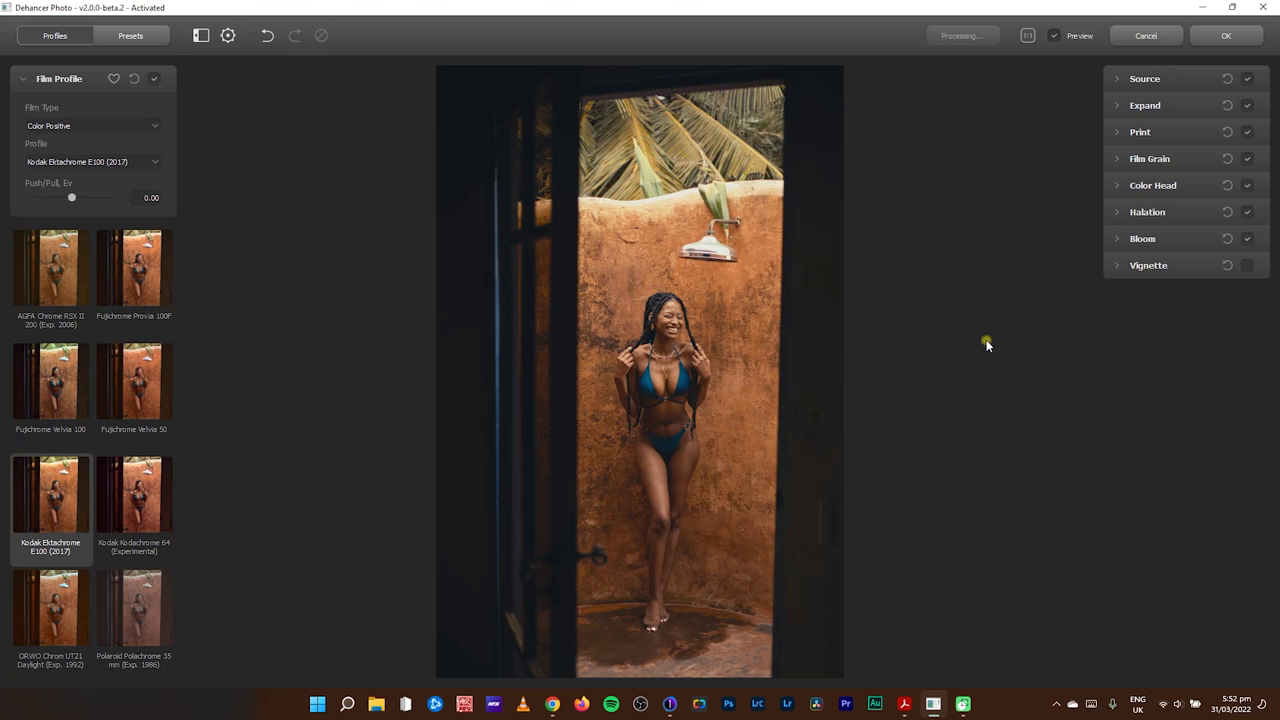
- Lower the Film Grain Amount slightly and collapse the Film Grain settings
left_click(1118, 162)
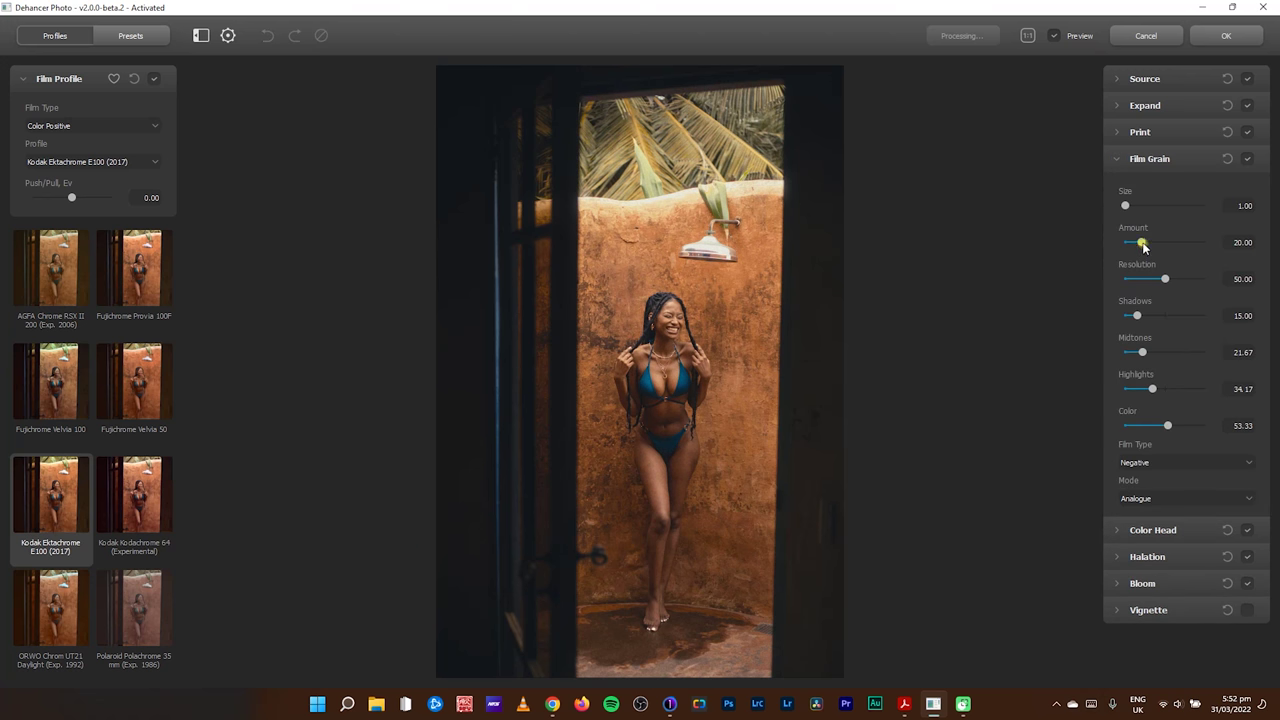
left_click_drag(1143, 245, 1131, 207)
left_click(1119, 163)
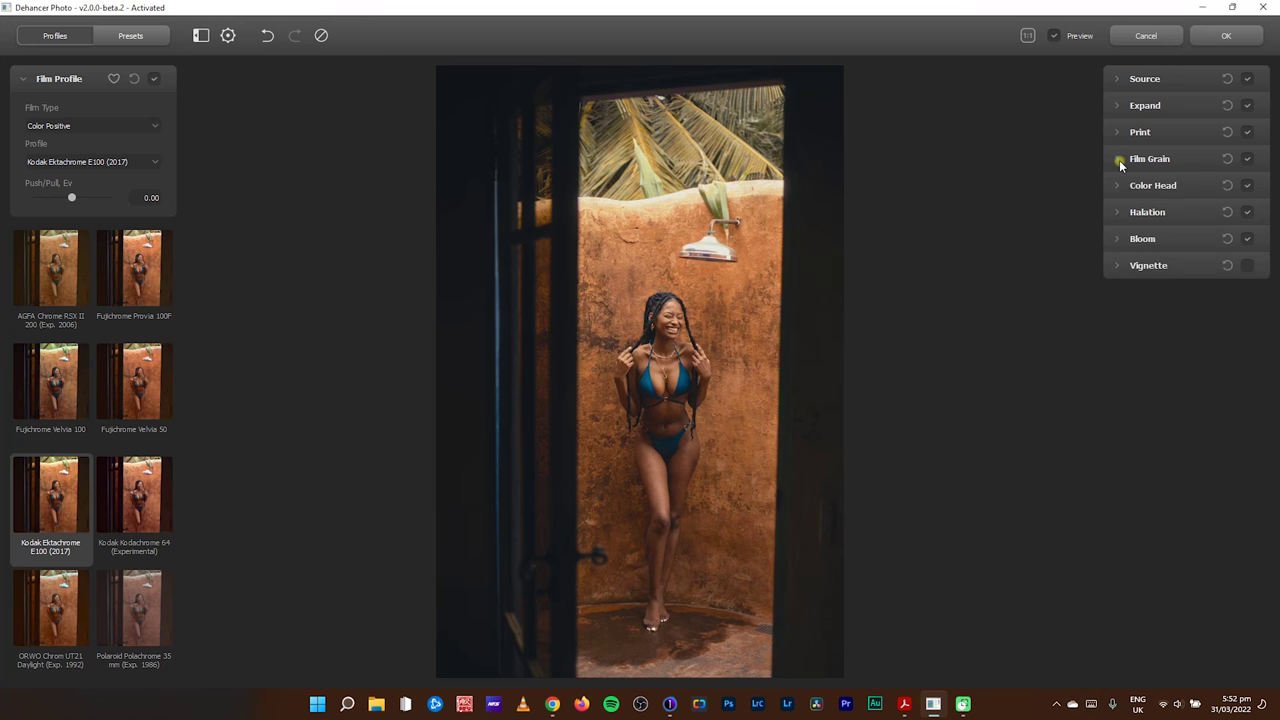
left_click(1118, 267)
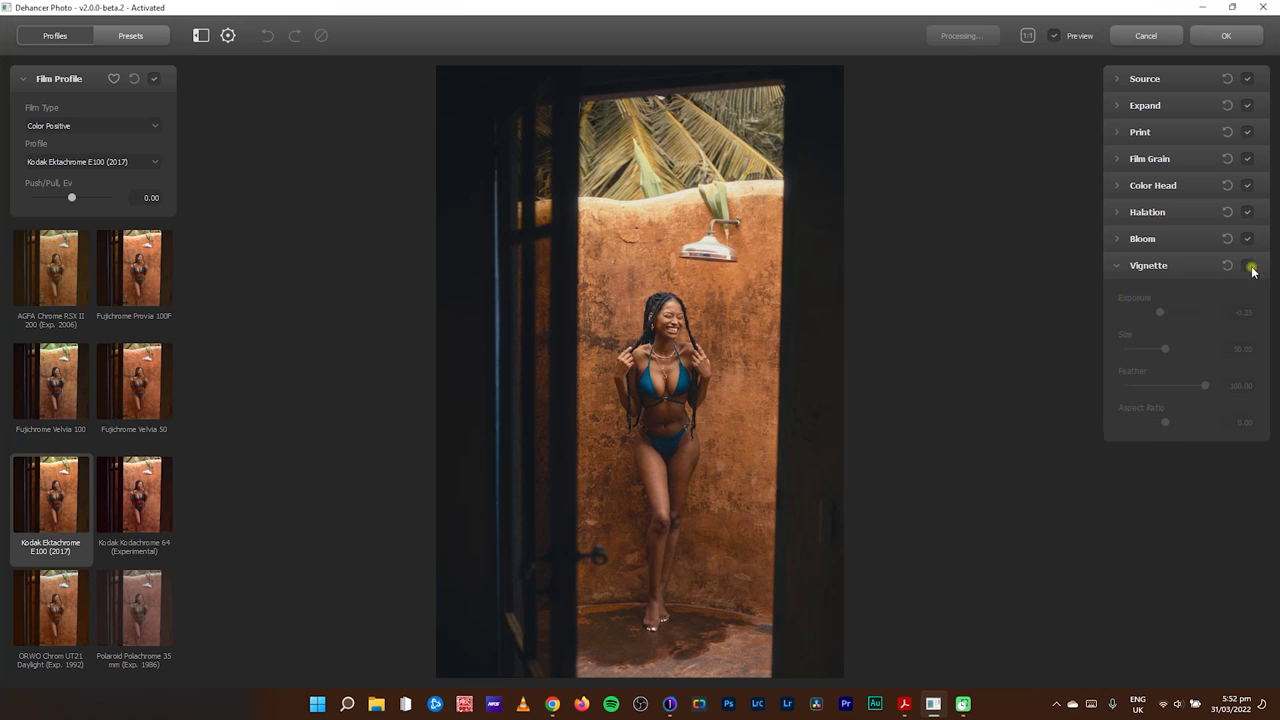
left_click(1117, 266)
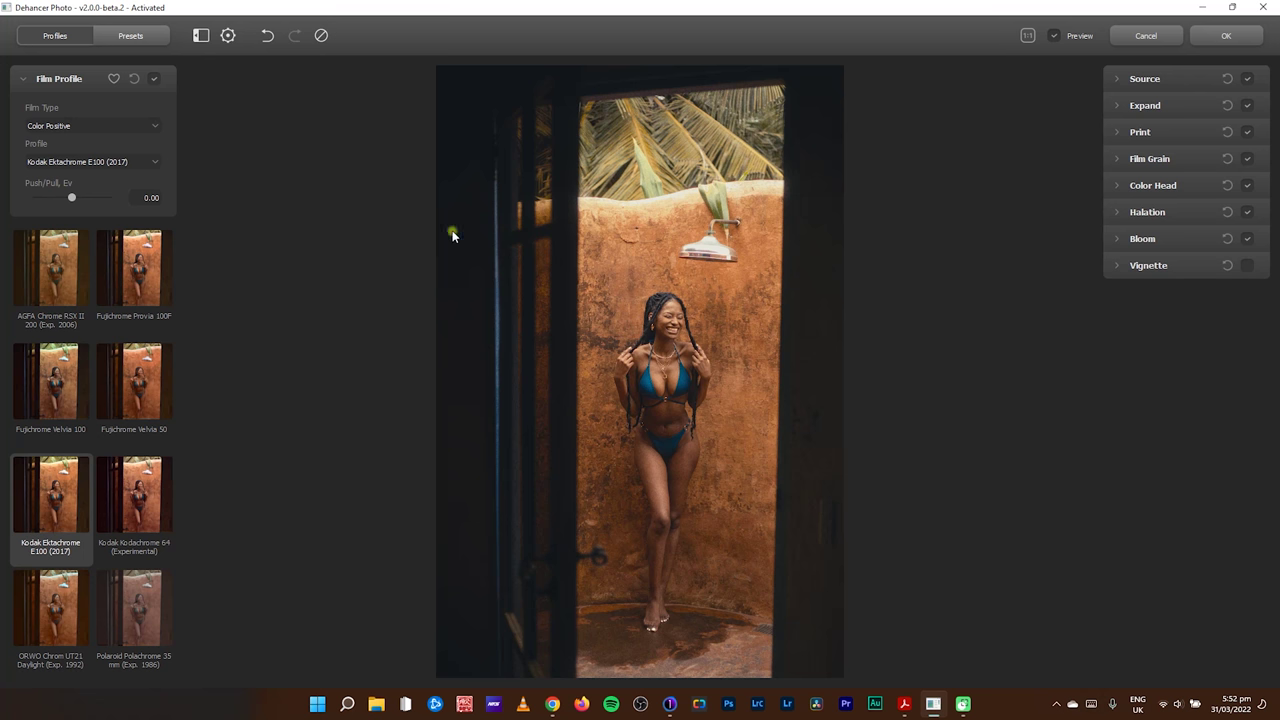
left_click(23, 79)
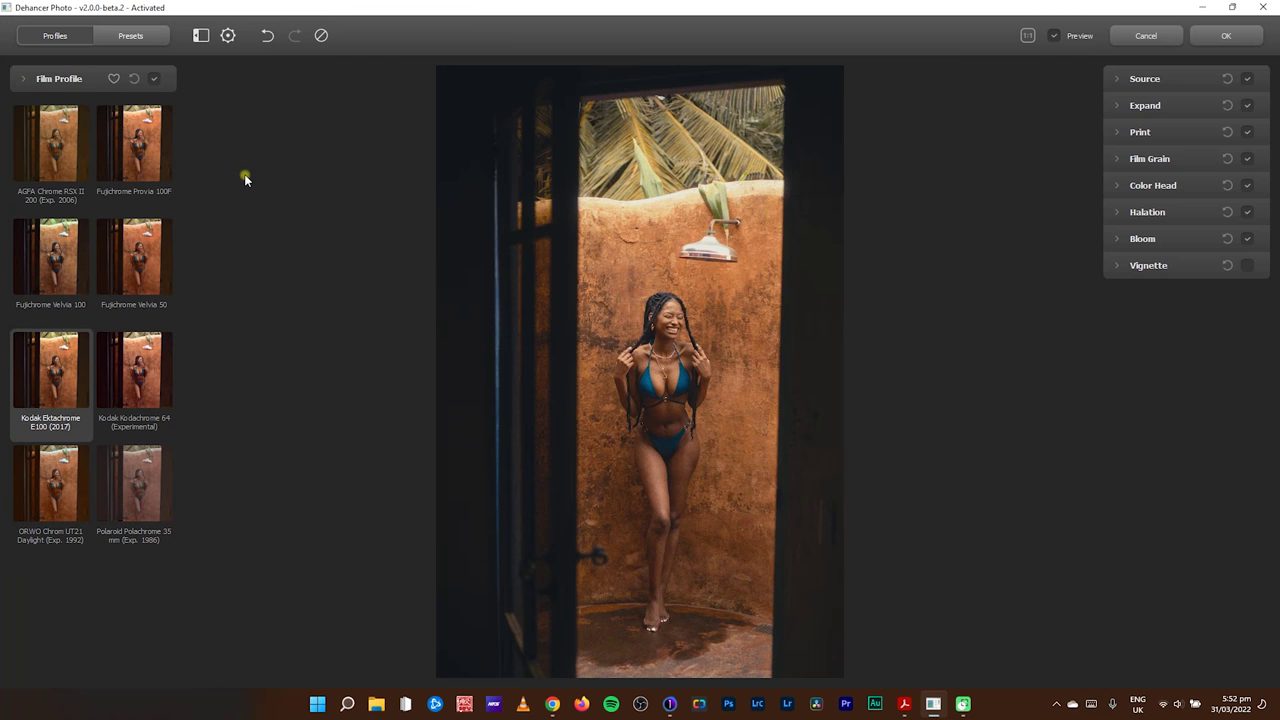
left_click(36, 80)
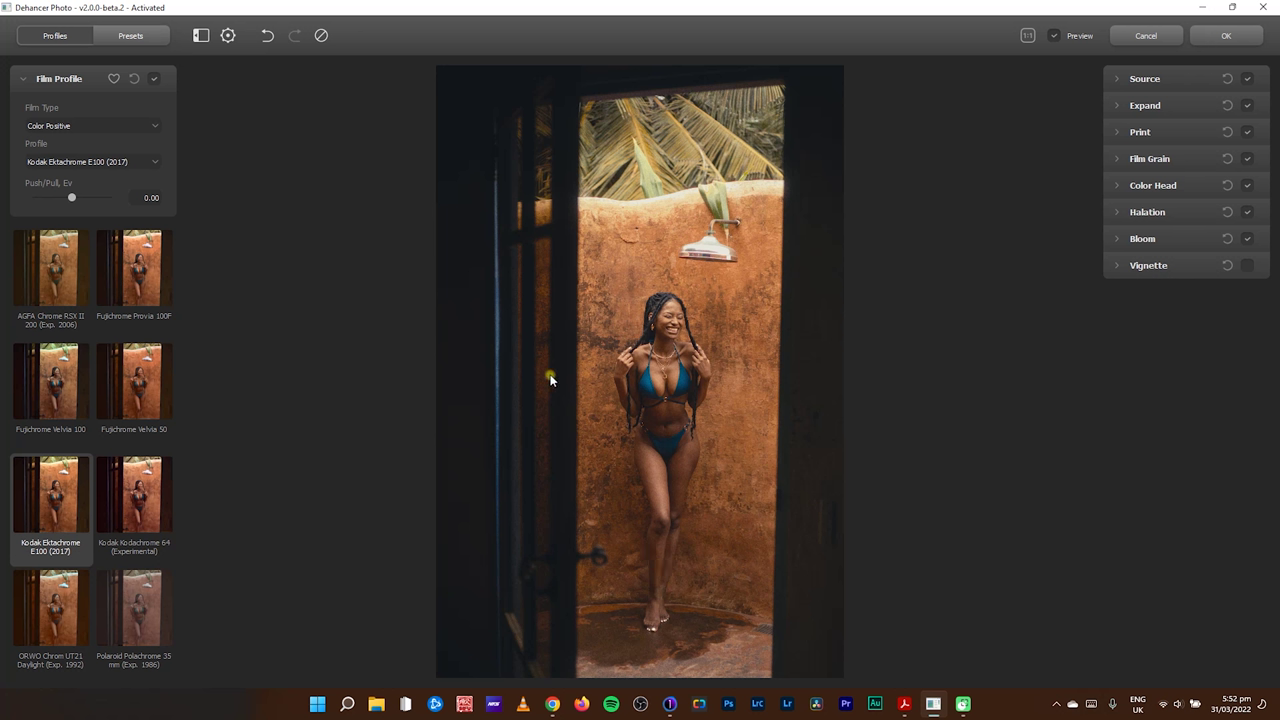
- Save the current look as a preset named "Kodak Ektachrome E100 (2017)" that includes every tool except Vignette
left_click(146, 36)
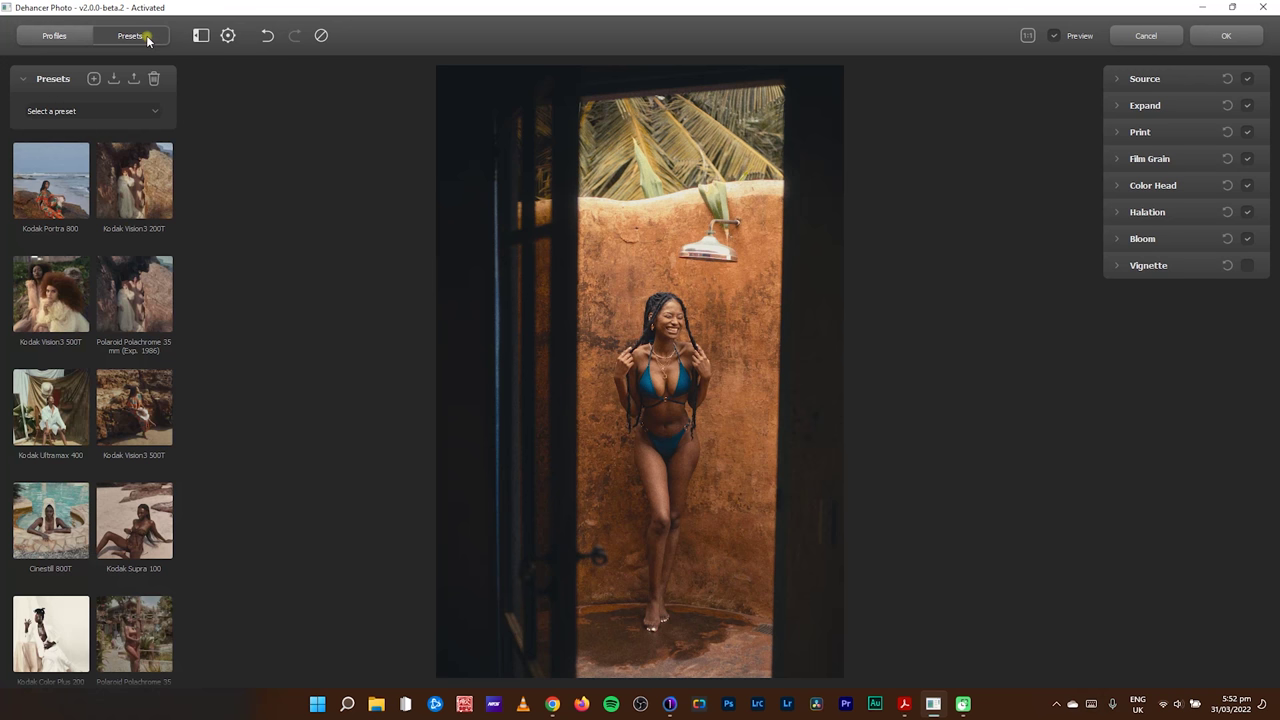
left_click(93, 79)
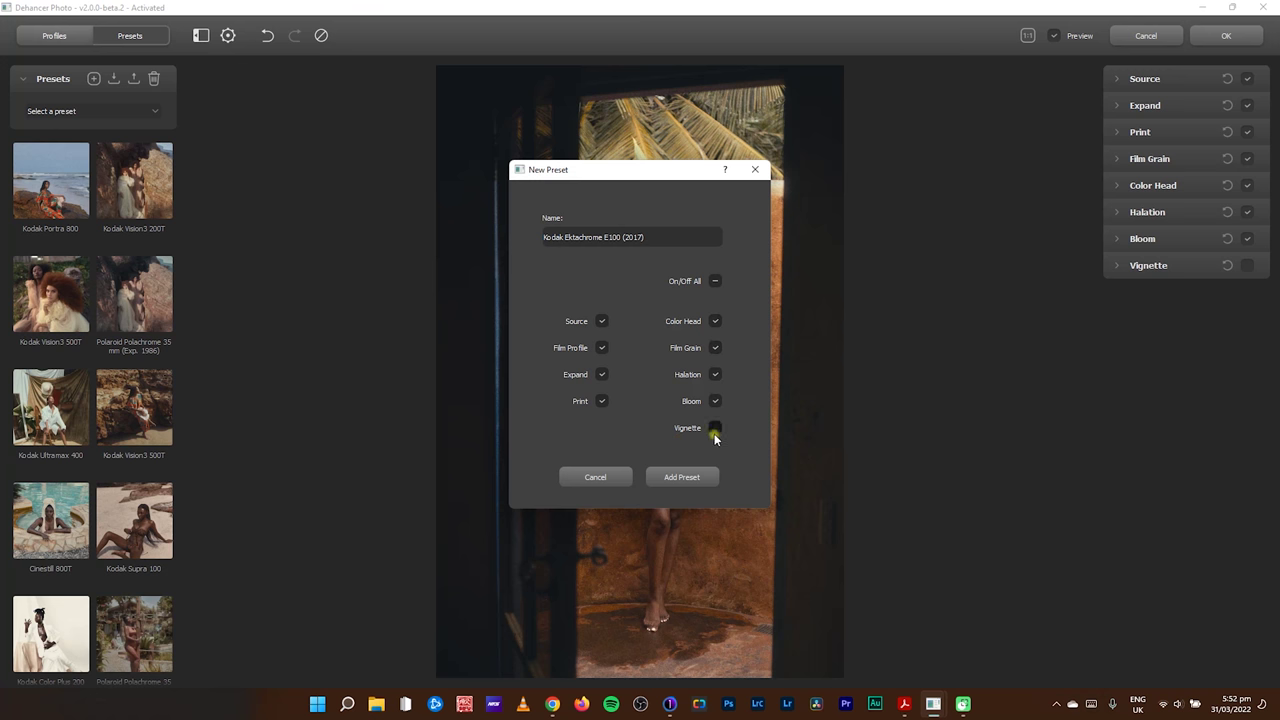
left_click(680, 475)
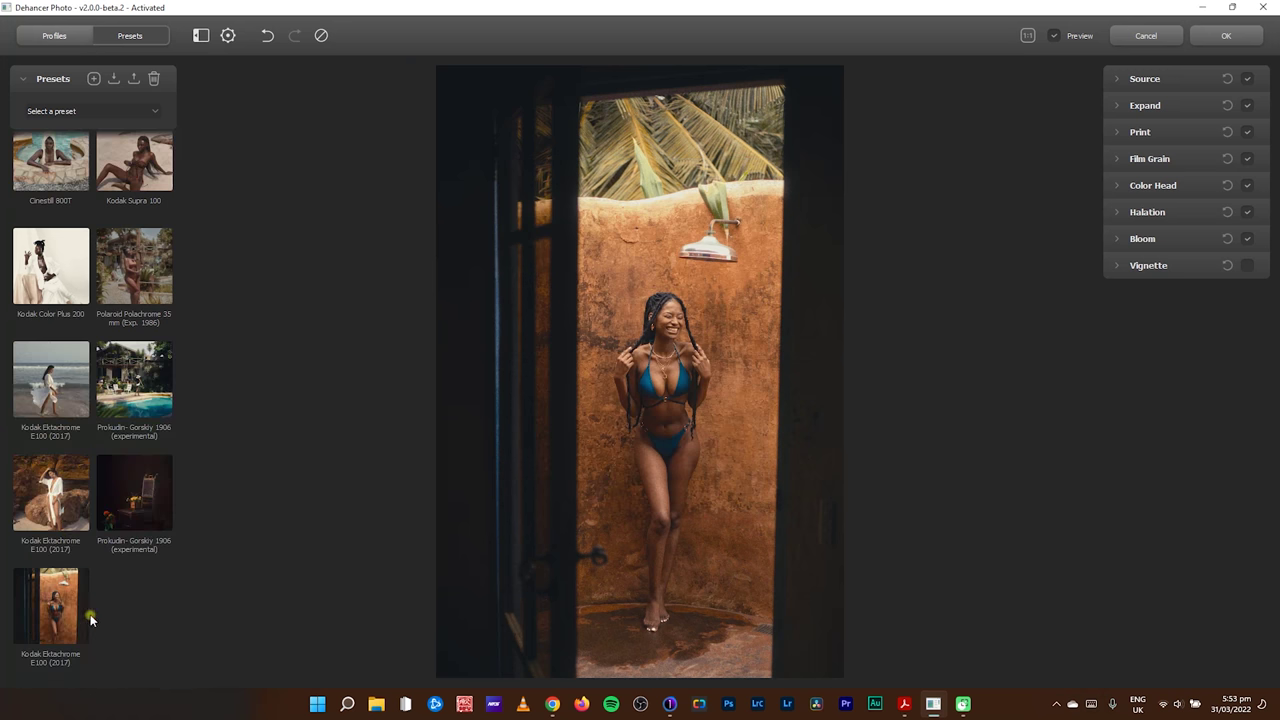
- Reset all adjustments and reapply the newly saved Kodak Ektachrome E100 (2017) preset to test it
left_click(74, 614)
left_click(322, 36)
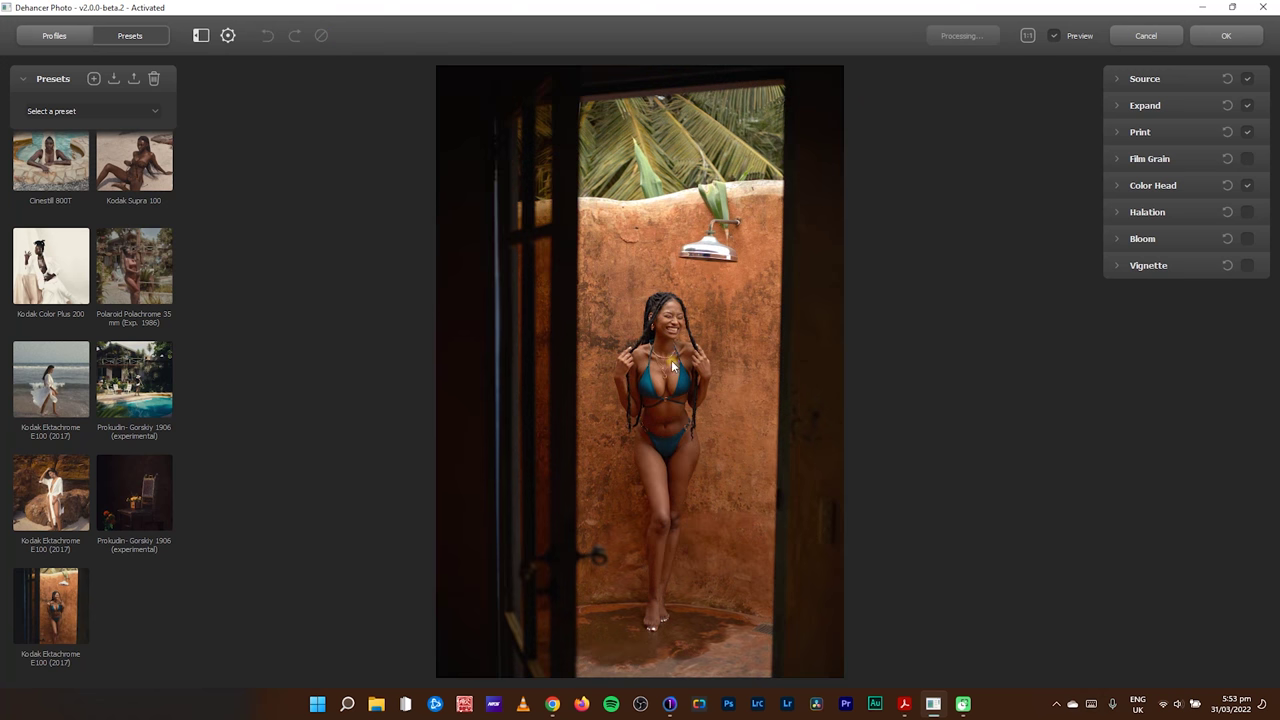
left_click(56, 610)
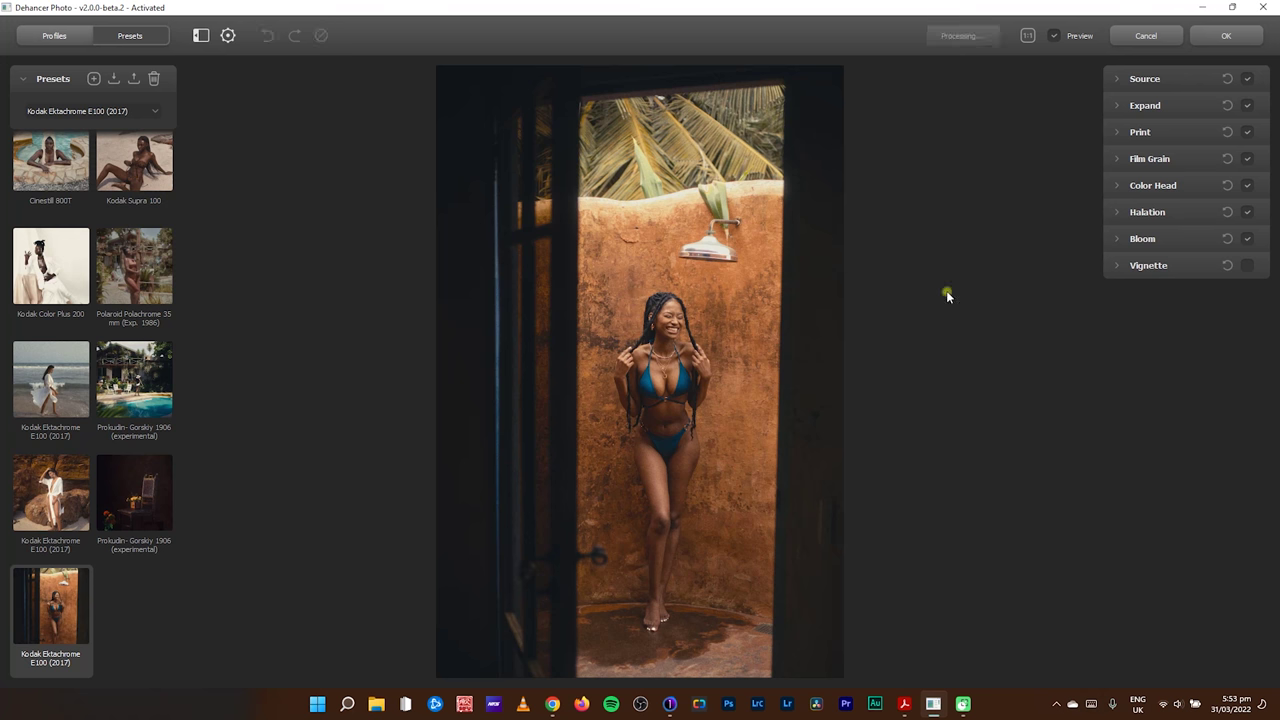
- In the Source settings, set Temperature Comp. to -6.67 and Tint Comp. to 1.50
left_click(1118, 80)
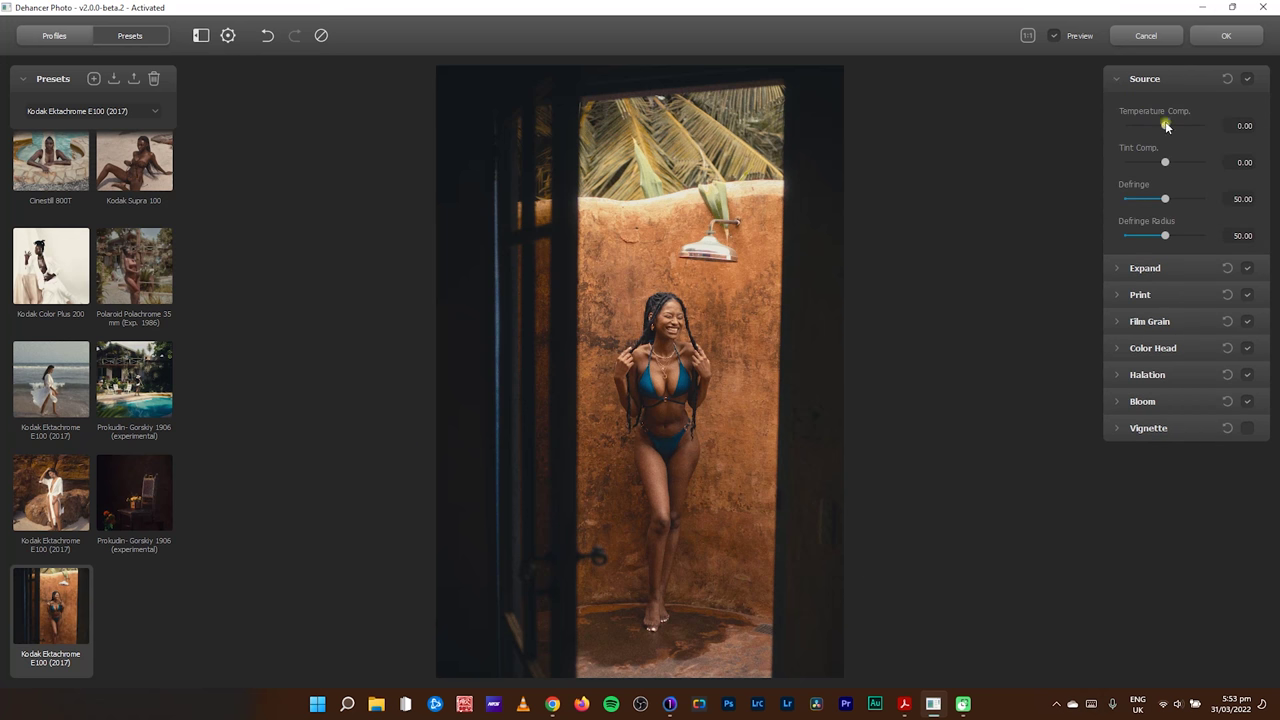
left_click_drag(1167, 128, 1163, 130)
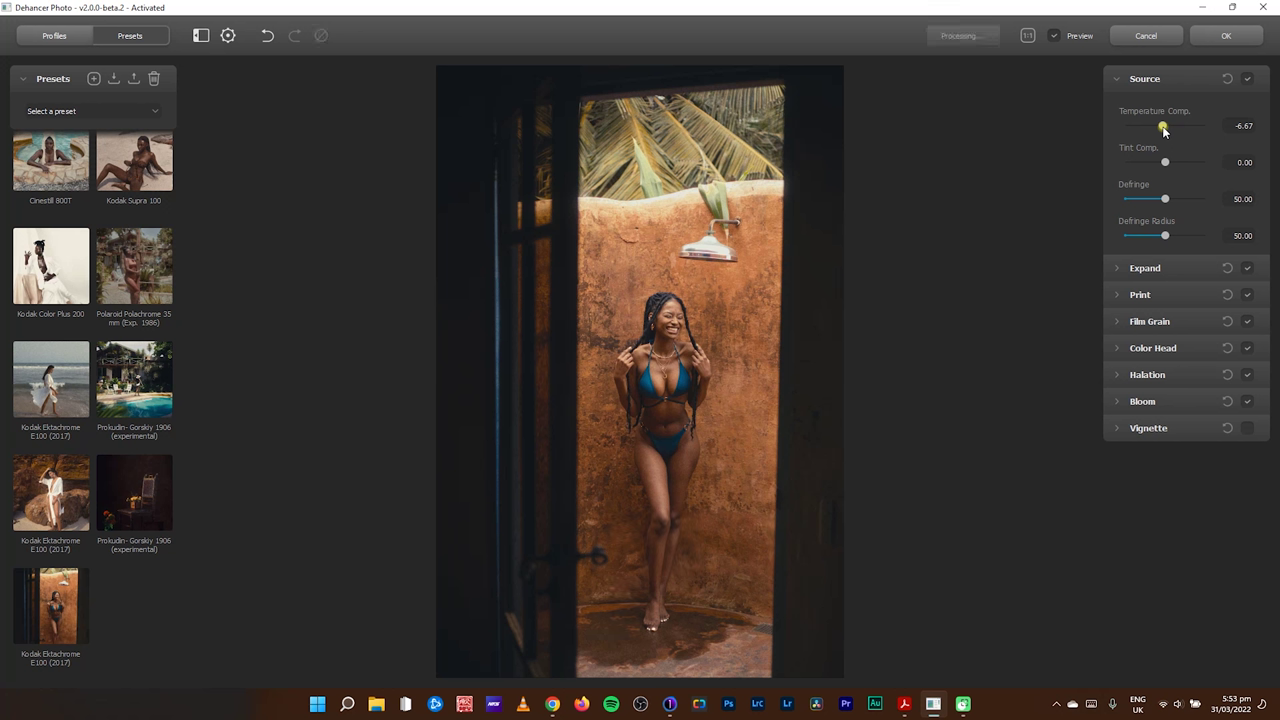
mouse_move(1166, 164)
left_mouse_down()
mouse_move(1138, 172)
mouse_move(1154, 172)
left_mouse_up()
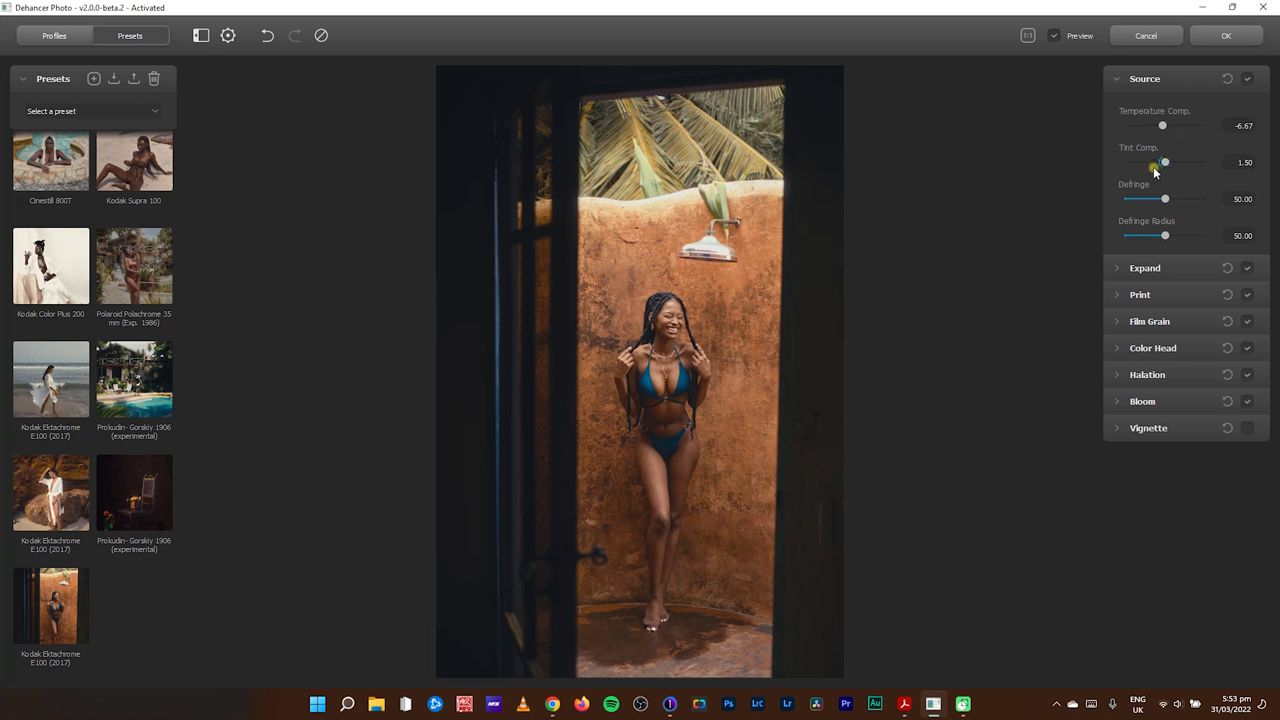
left_click_drag(1154, 171, 1154, 171)
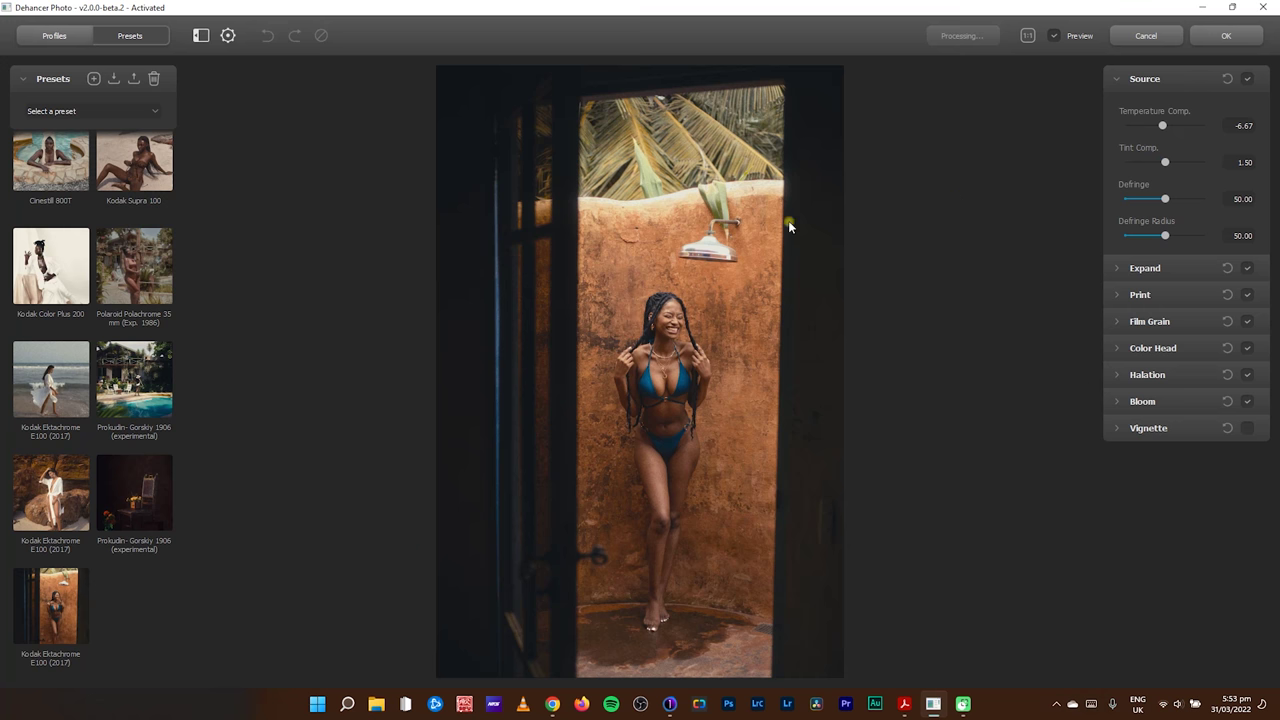
- Check the shower head and wall up close, return to the full photo and apply the Dehancer look
left_click(709, 255)
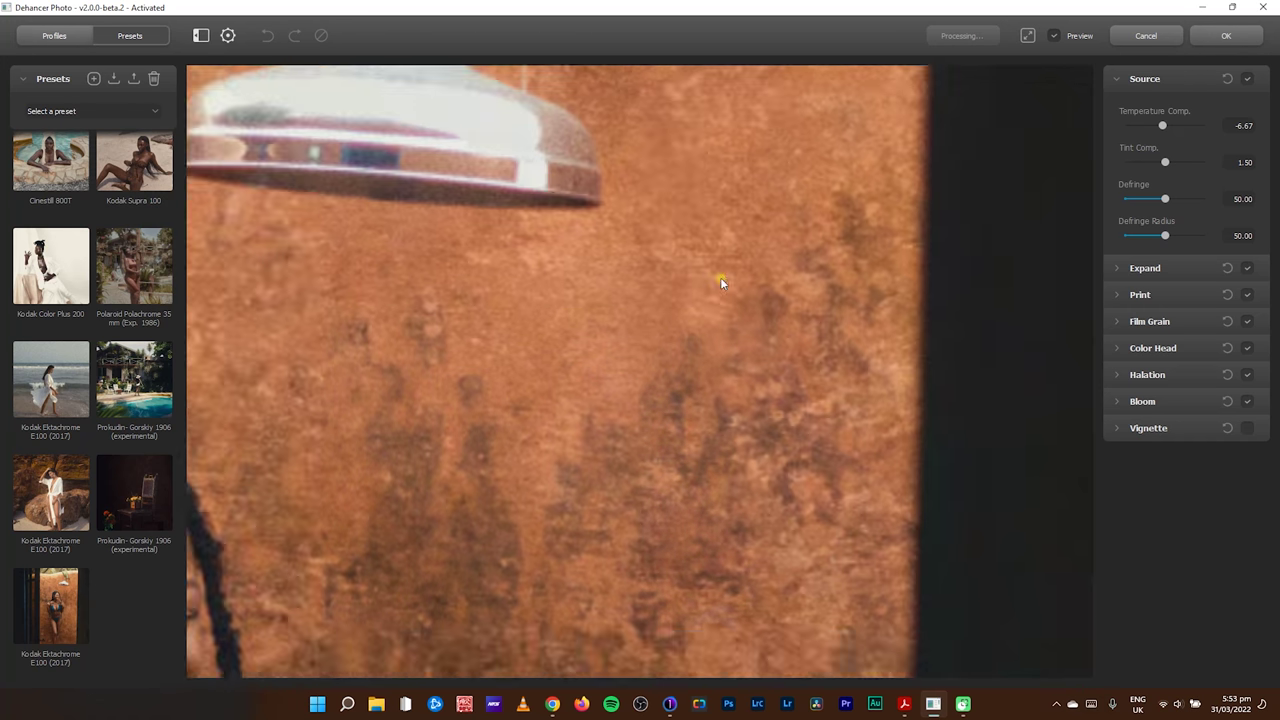
left_click(603, 336)
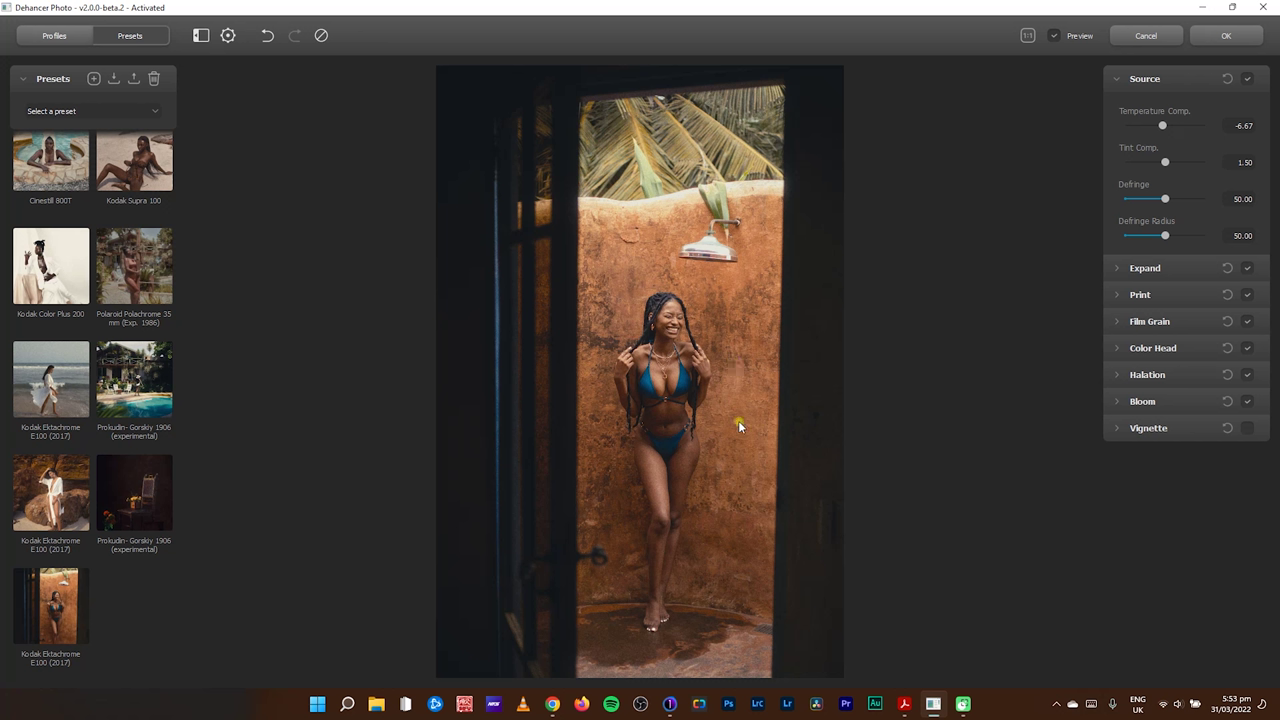
key("Return")
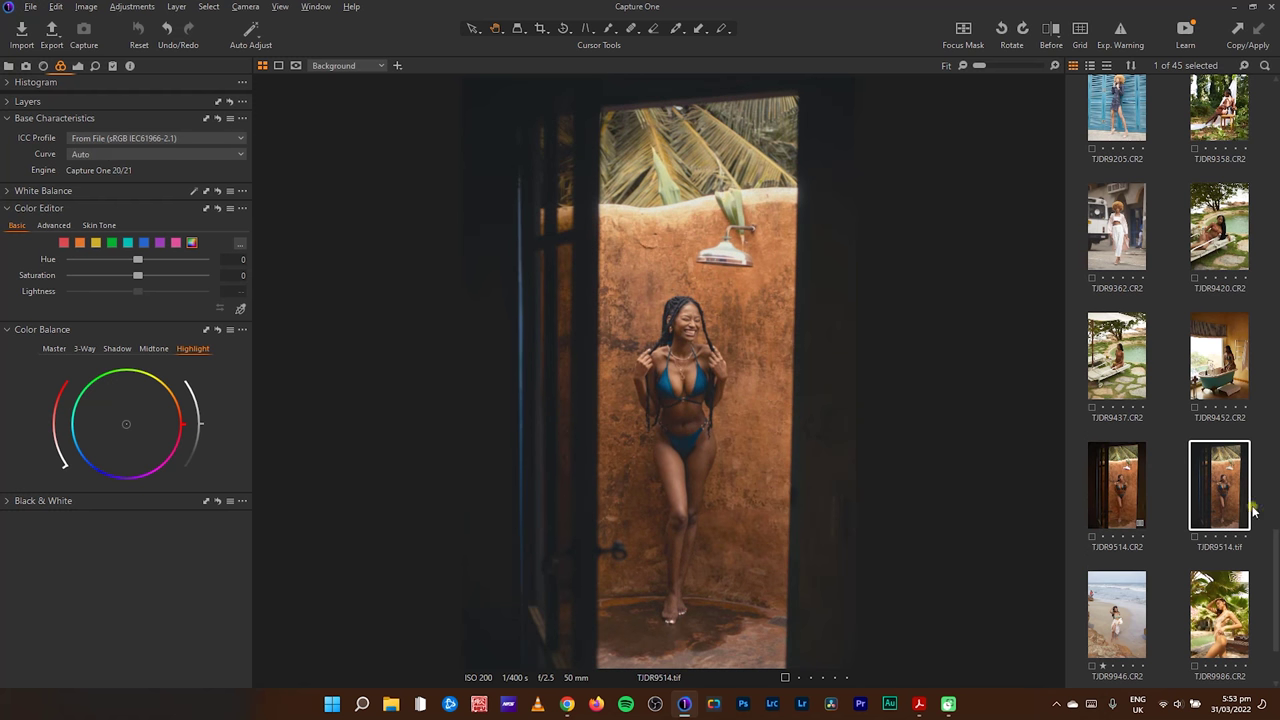
- Compare the original CR2 with TJDR9514.tif, and set the TIFF's RGB input Levels to 12 for shadows and 237 for highlights
left_click(1132, 492)
left_click(1224, 490)
left_click(80, 65)
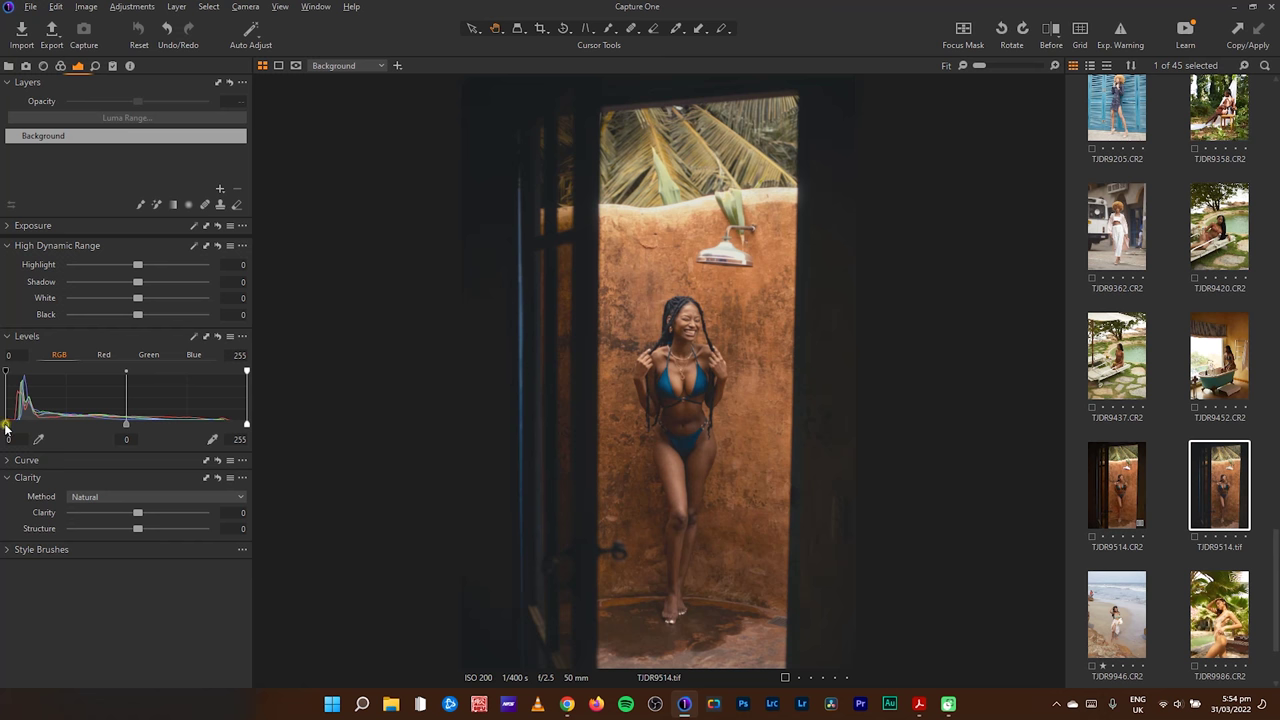
left_click_drag(6, 426, 16, 428)
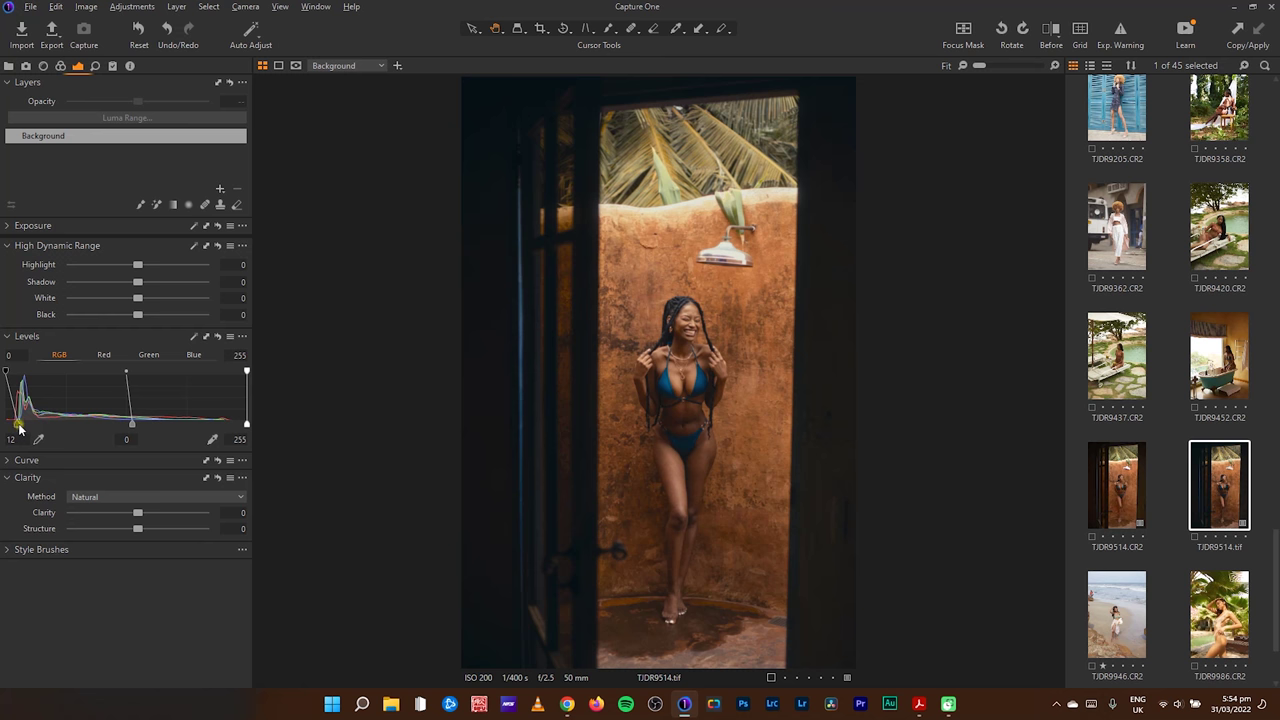
left_click_drag(246, 424, 230, 424)
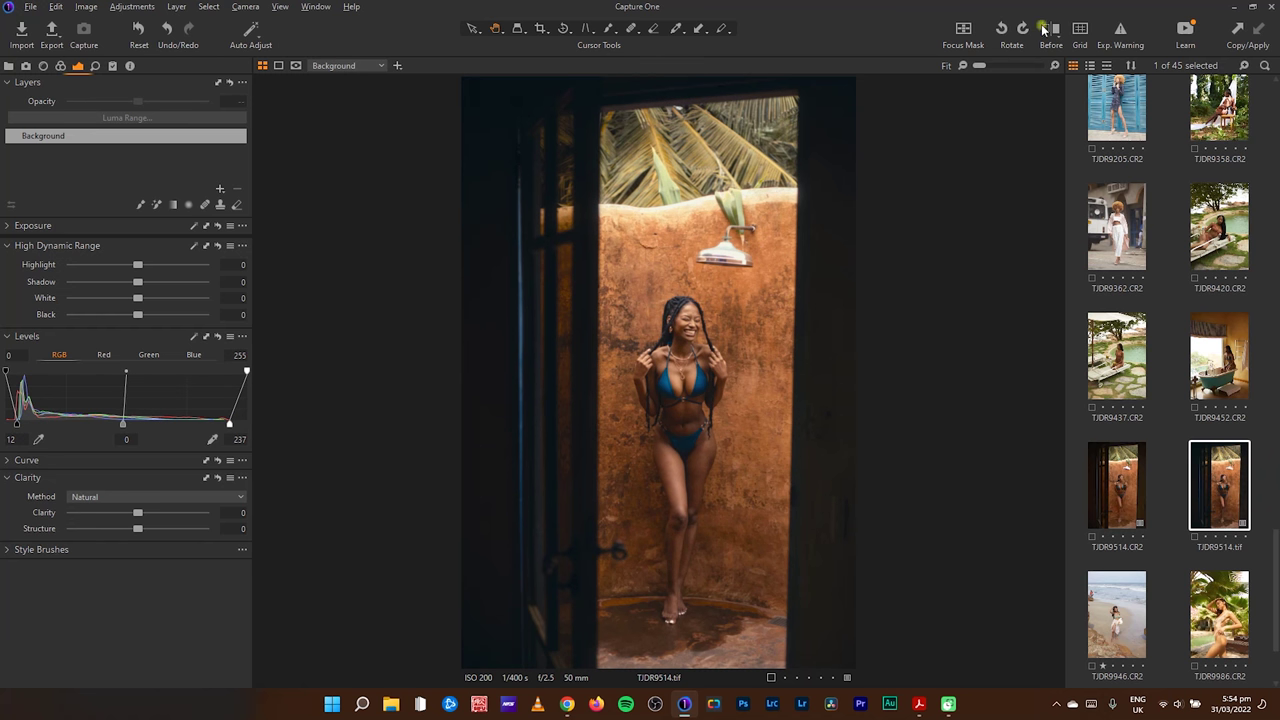
- Display the original TJDR9514.CR2 and the processed TJDR9514.tif side by side with the surrounding panels hidden
left_click(1121, 497)
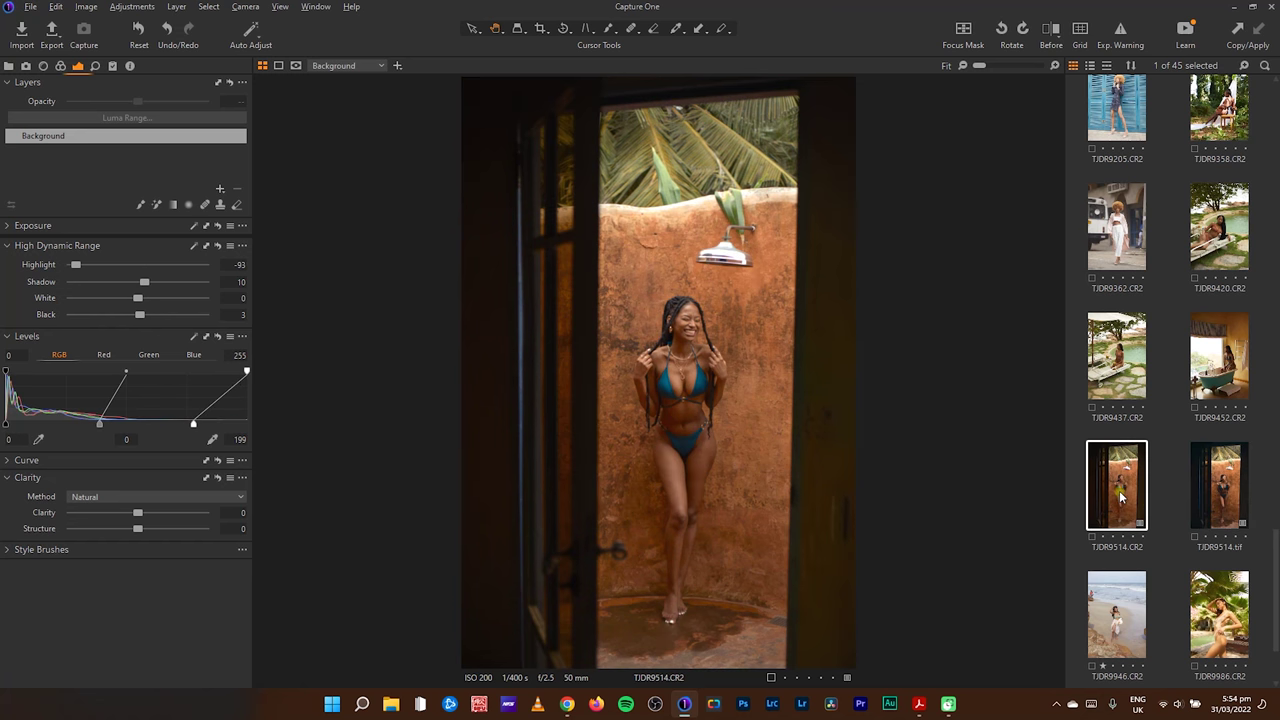
key("Pause")
key("ctrl+b")
key("y")
key("f")
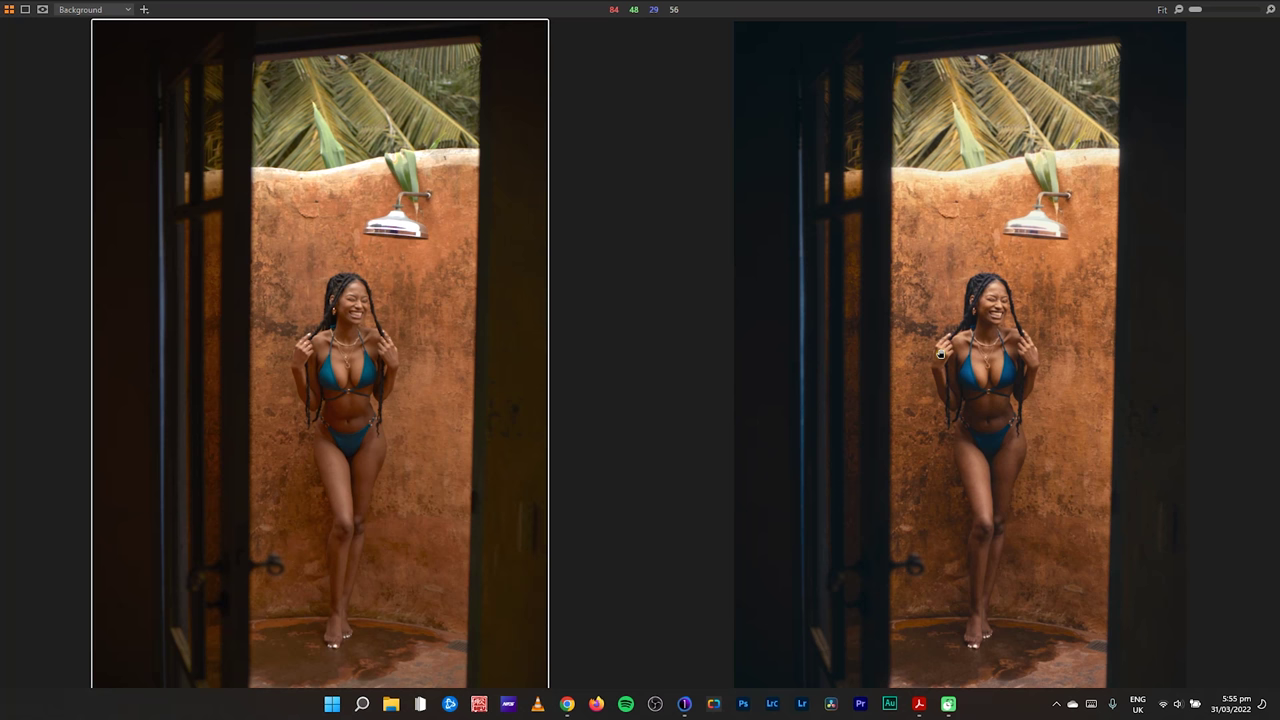
- Compare the subject's face at 100% in both versions and fit both images back to the view
left_click(997, 323)
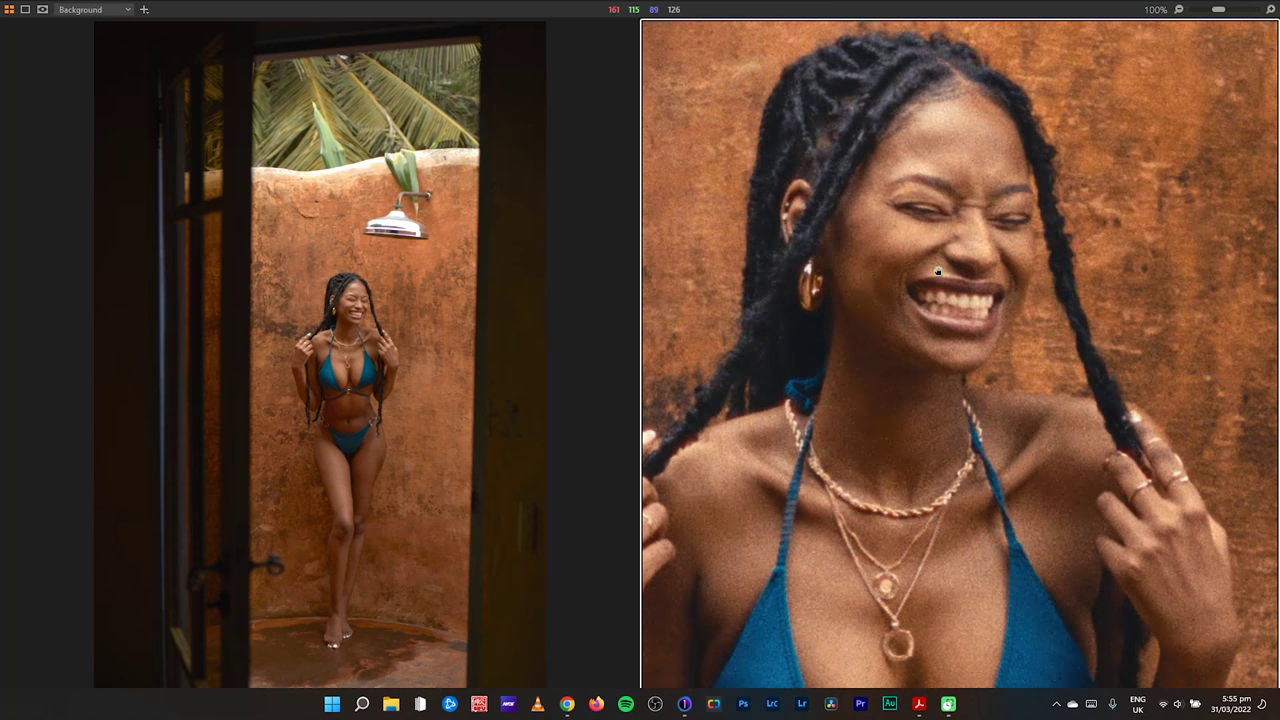
left_click(375, 307)
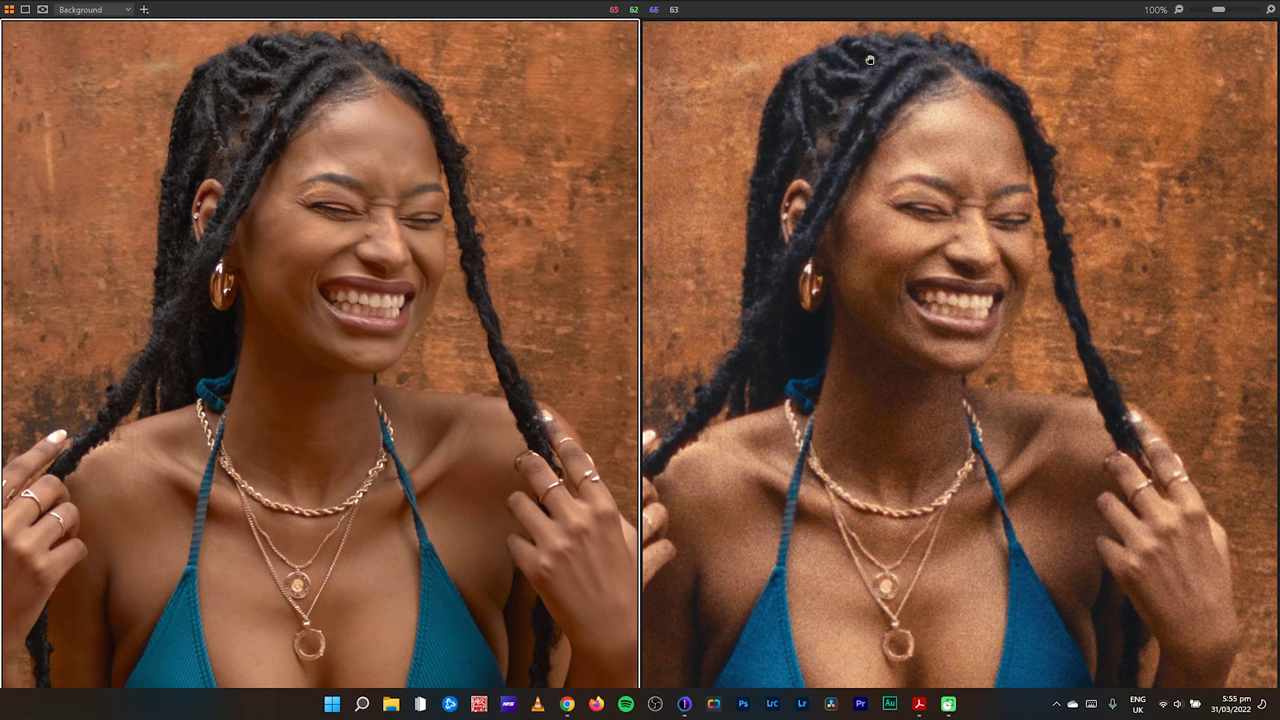
left_click(889, 375)
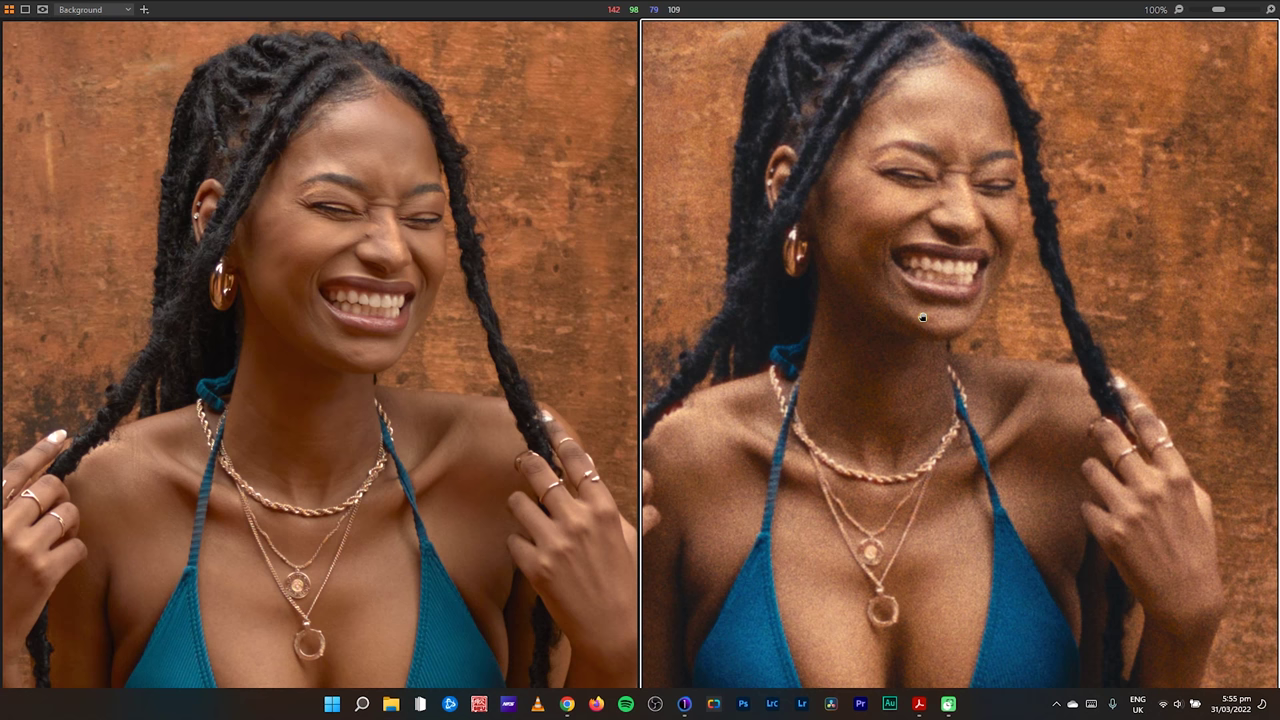
left_click(928, 437)
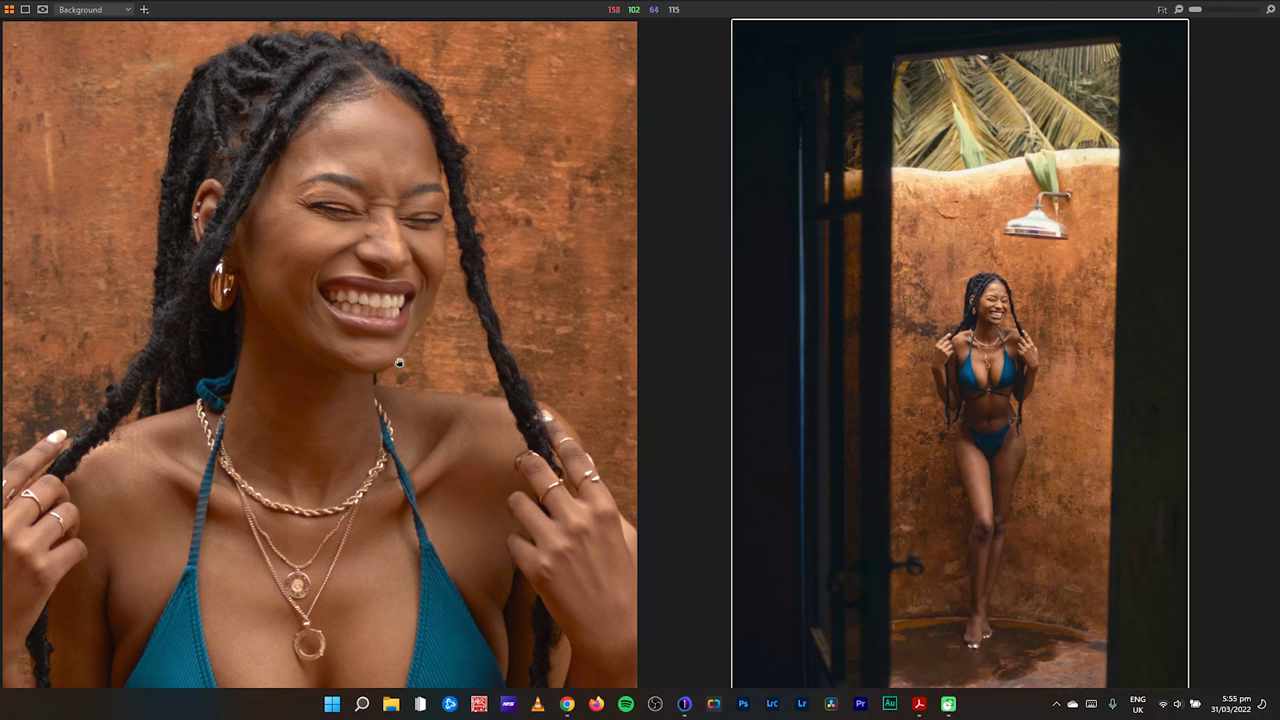
left_click(400, 288)
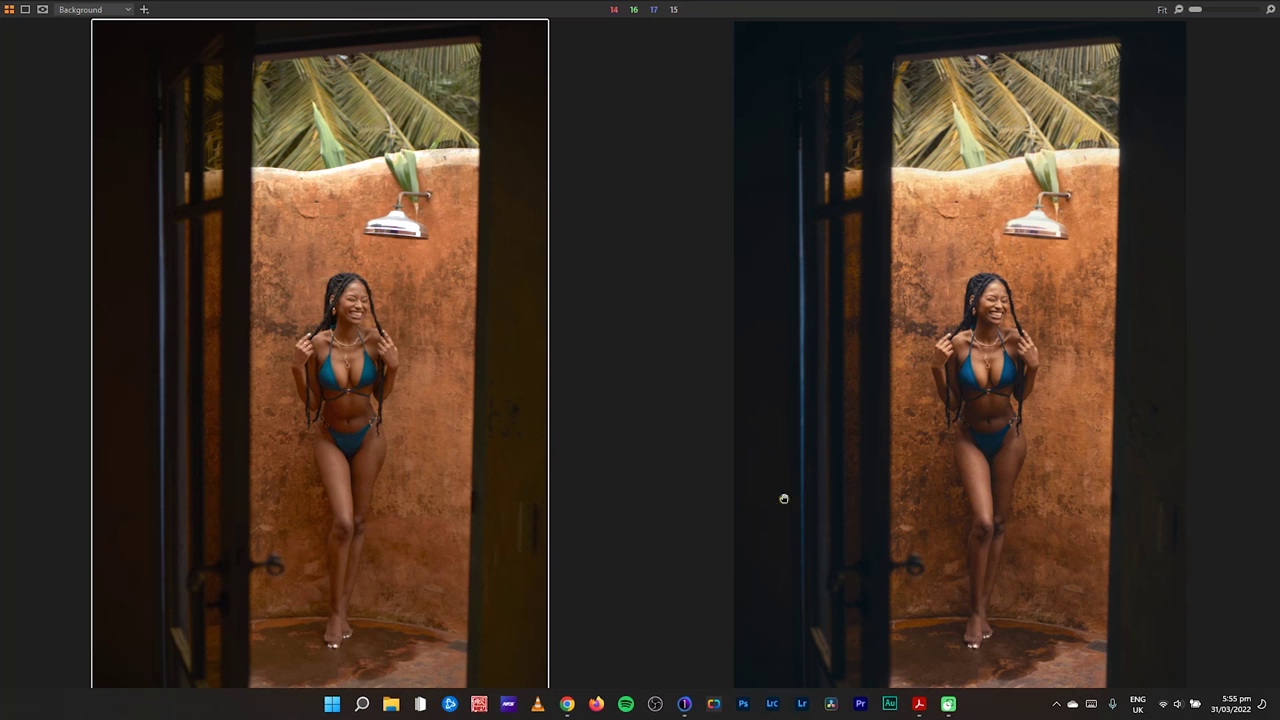
- Restore the hidden toolbar, tool panels and thumbnail browser around the side-by-side comparison, and close Capture One
key("ctrl+f")
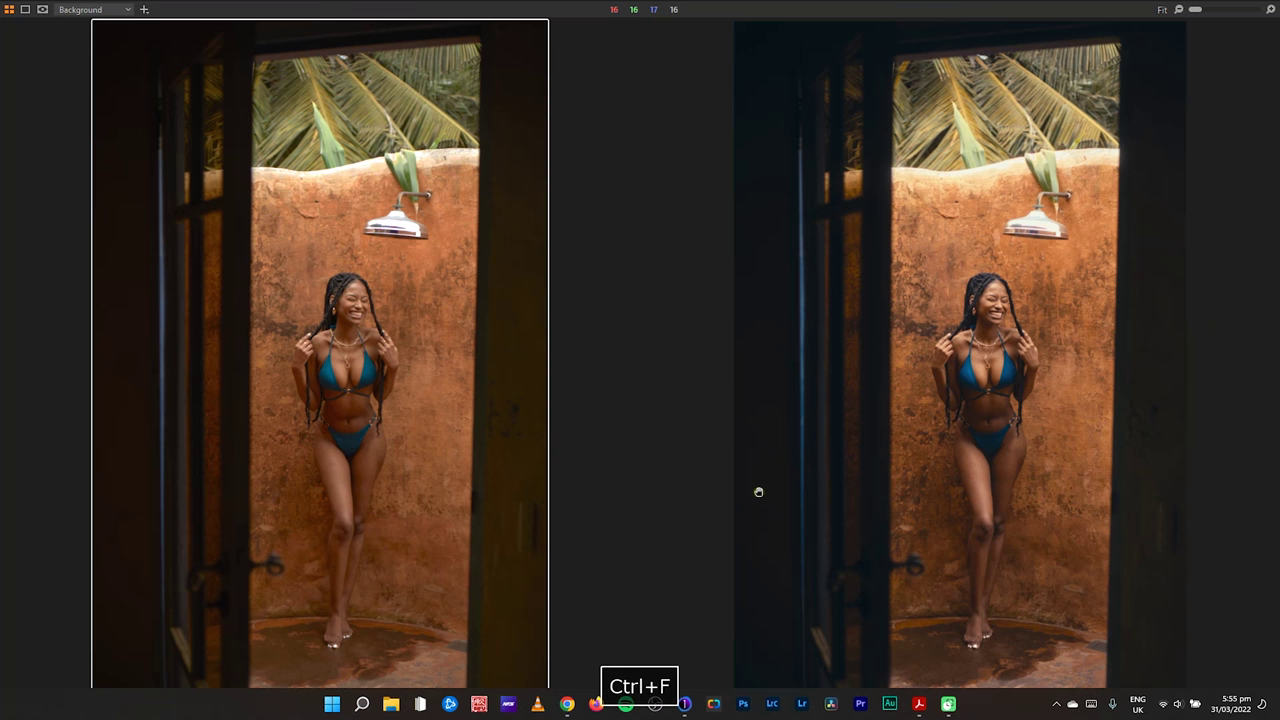
key("ctrl+b")
key("ctrl+t")
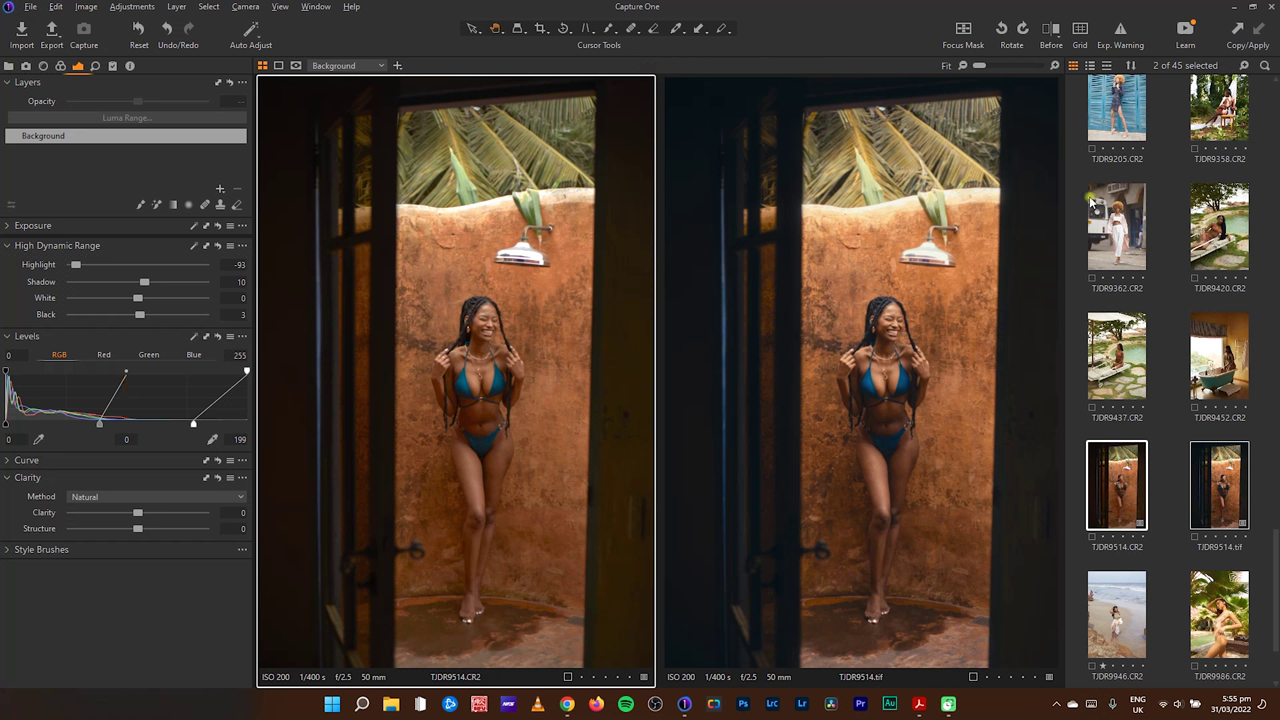
left_click(1272, 7)
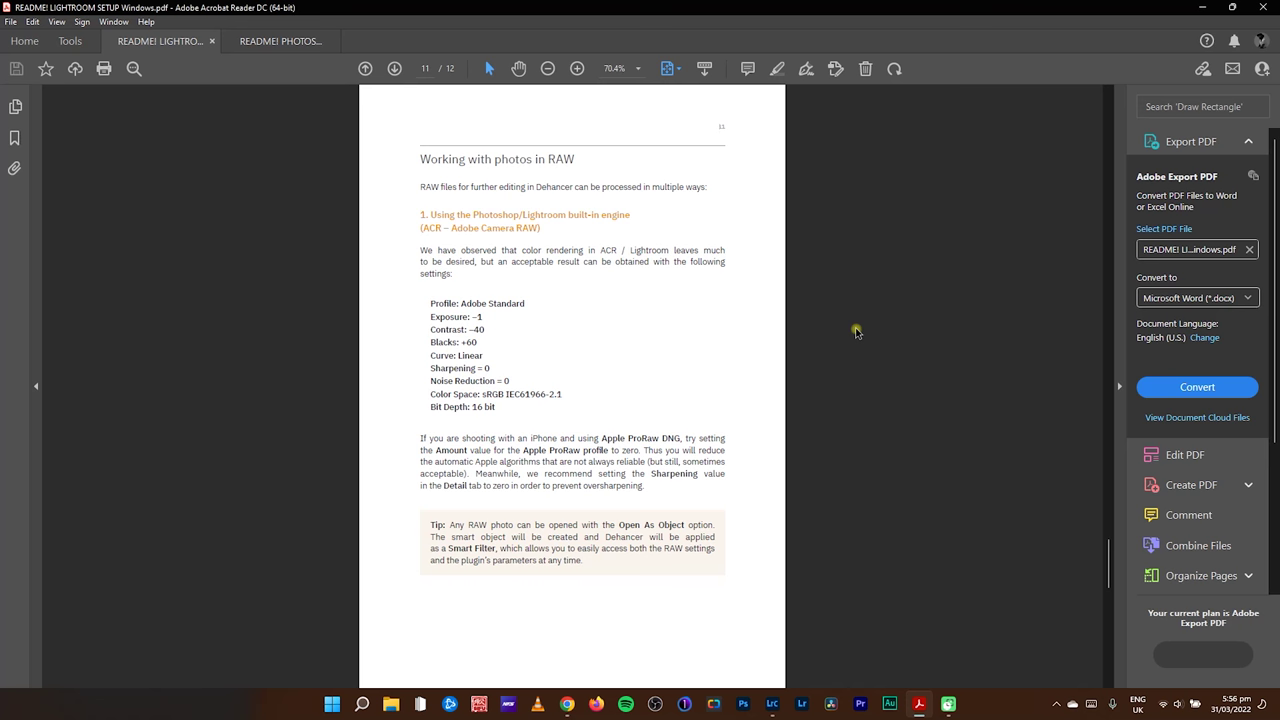
- Review the RAW settings in the Lightroom setup guide, switch to Lightroom Classic and set the photo's profile to Adobe Standard
left_click_drag(1108, 562, 1100, 590)
left_click(774, 704)
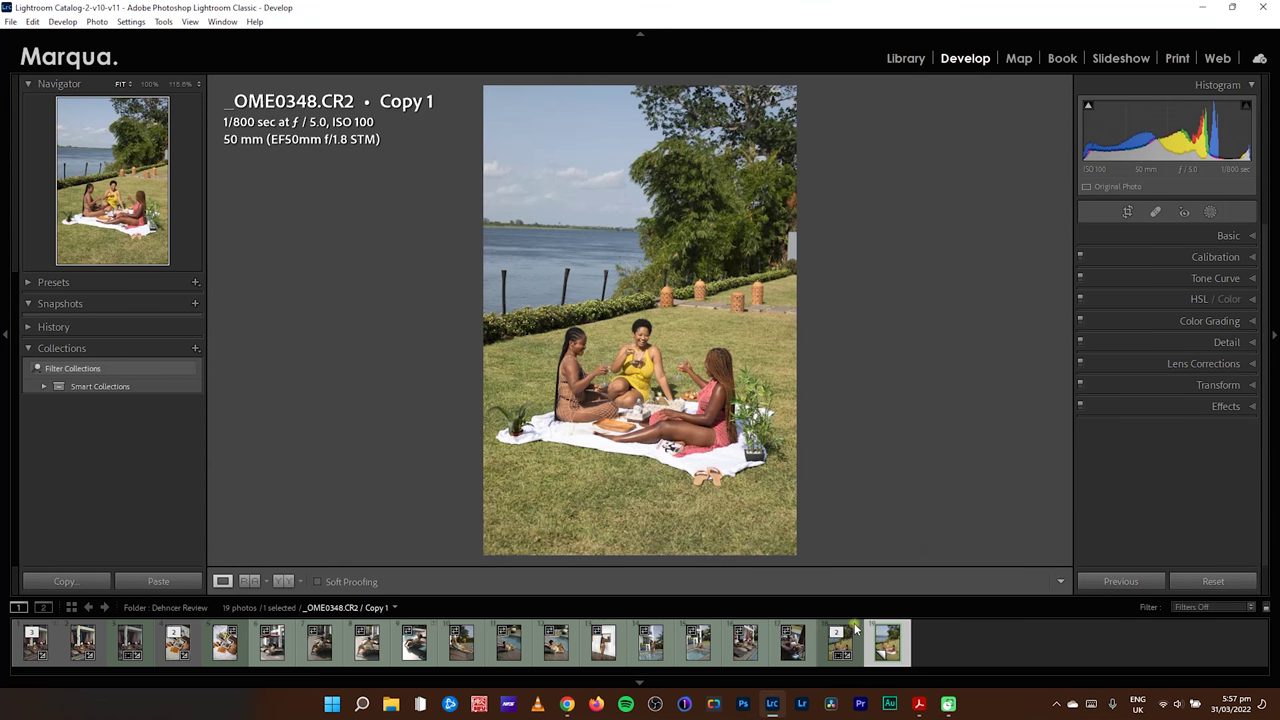
left_click(1108, 235)
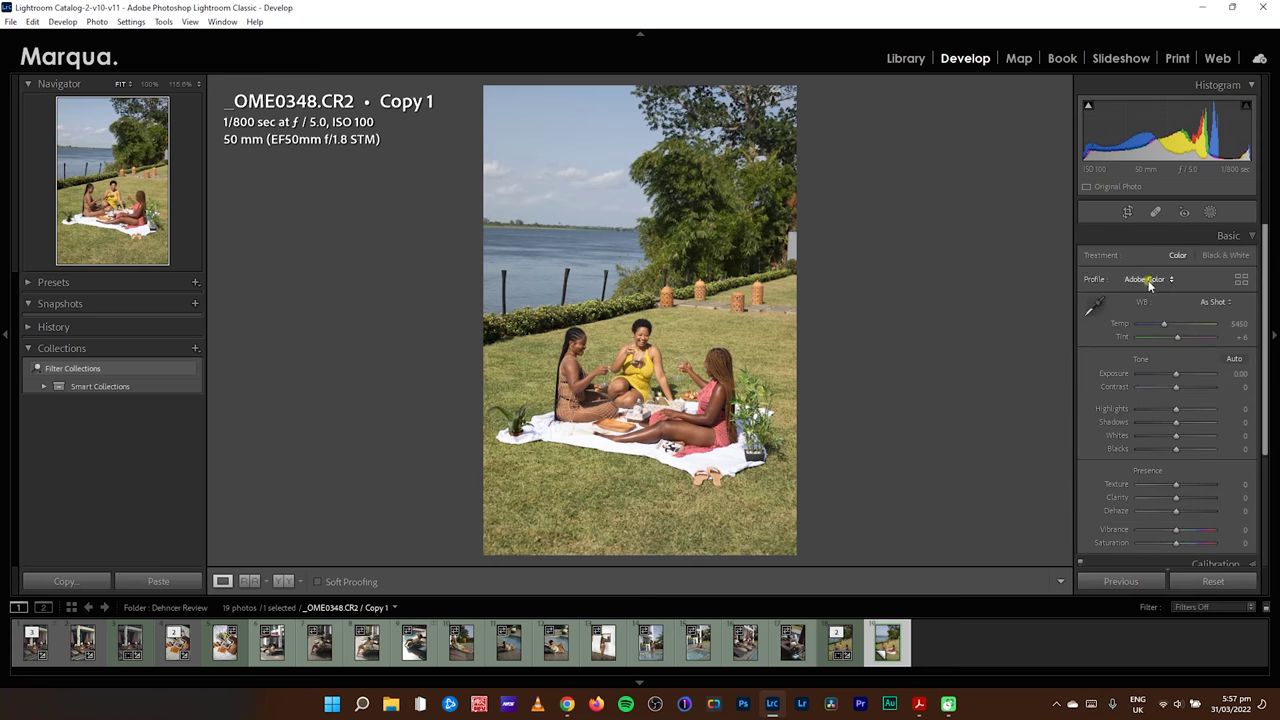
left_click(1143, 279)
left_click(1145, 317)
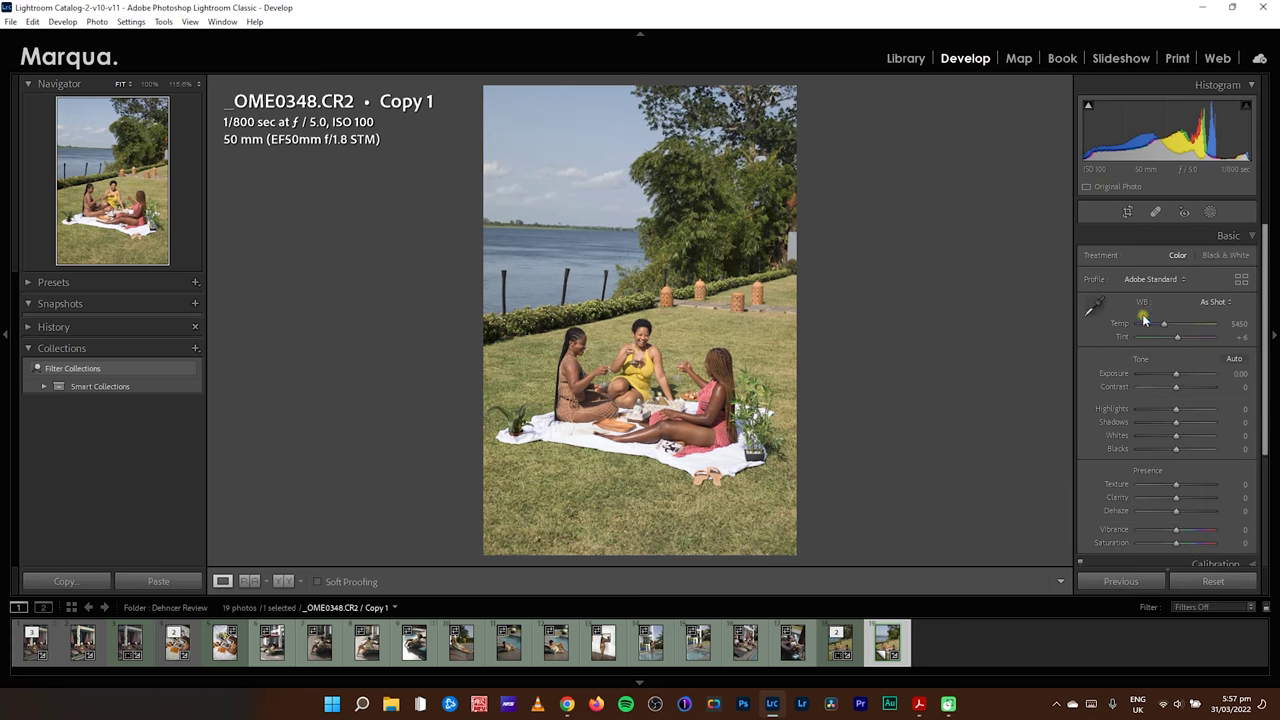
- Set the exposure of _OME0348.CR2 Copy 1 to -1 and its contrast to -40
left_click(1240, 374)
type("-1")
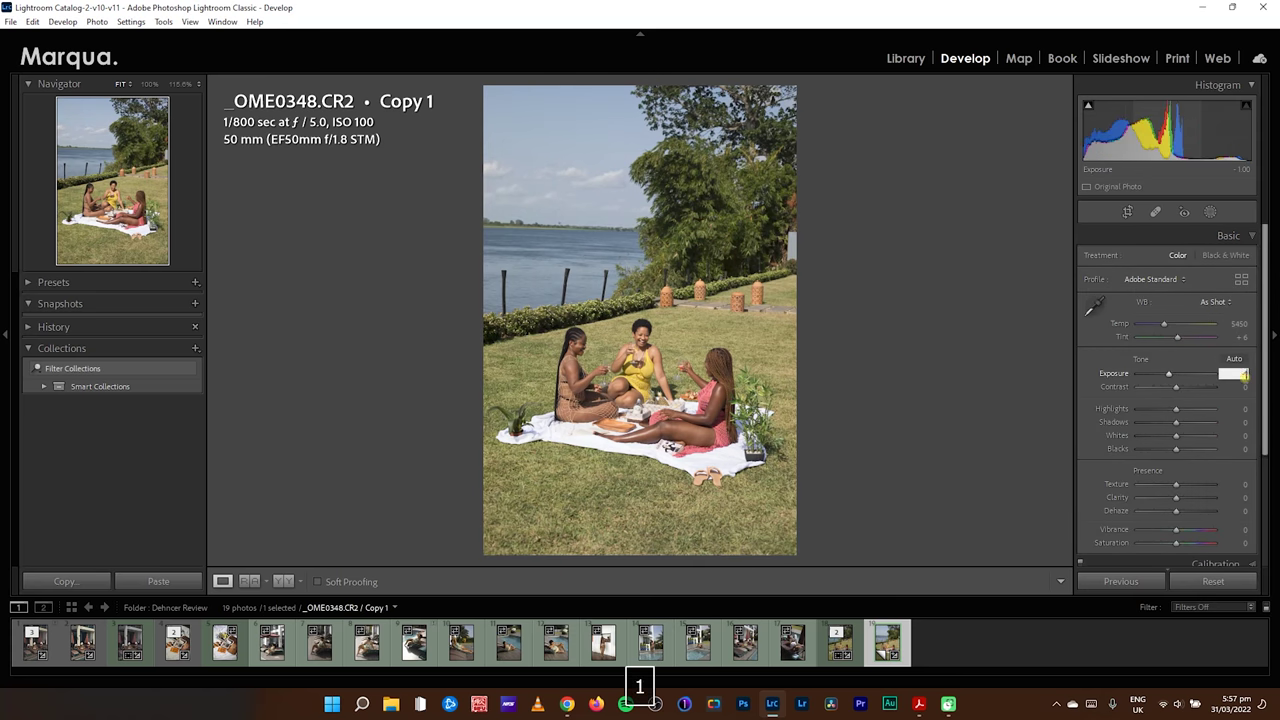
key("Return")
left_click(1243, 388)
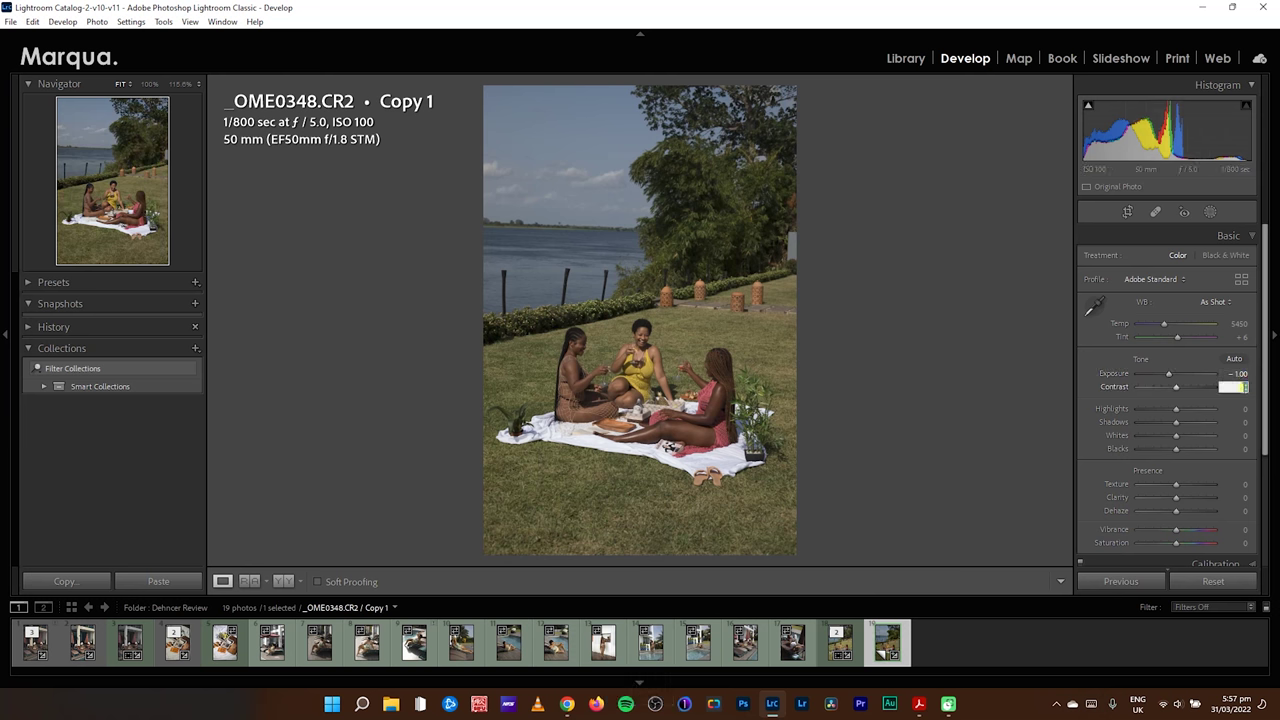
type("- 40")
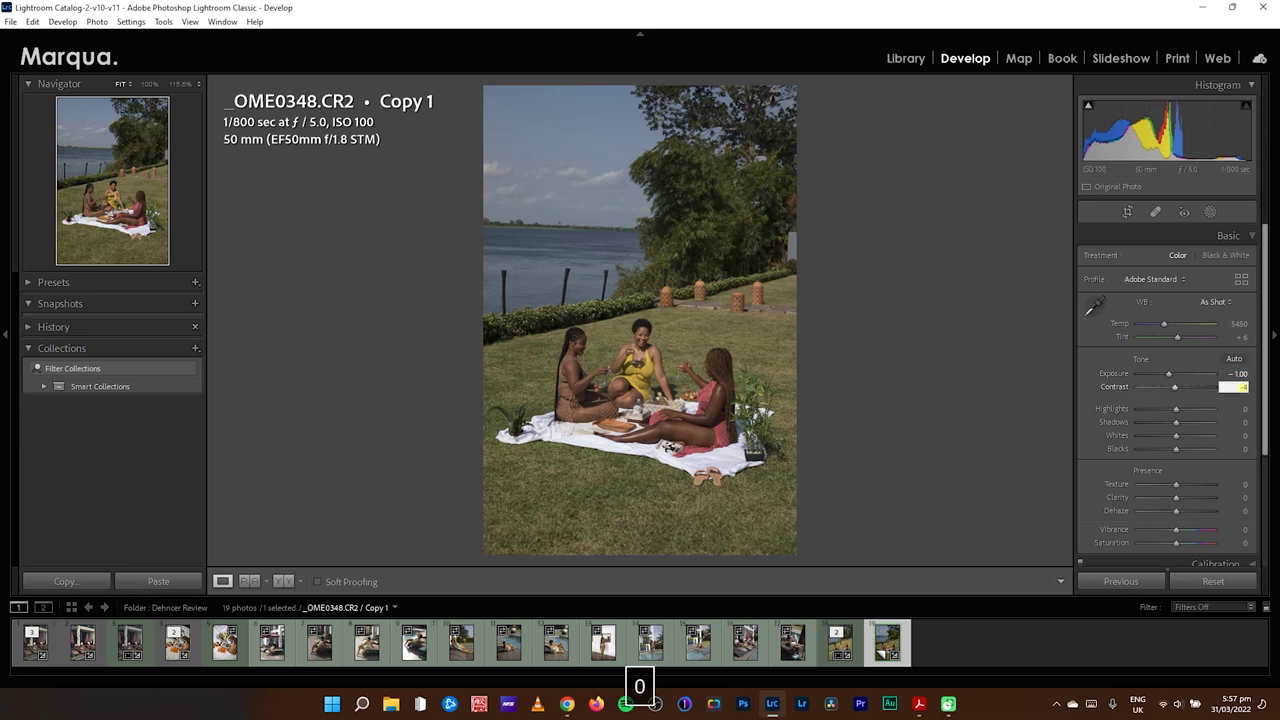
key("Return")
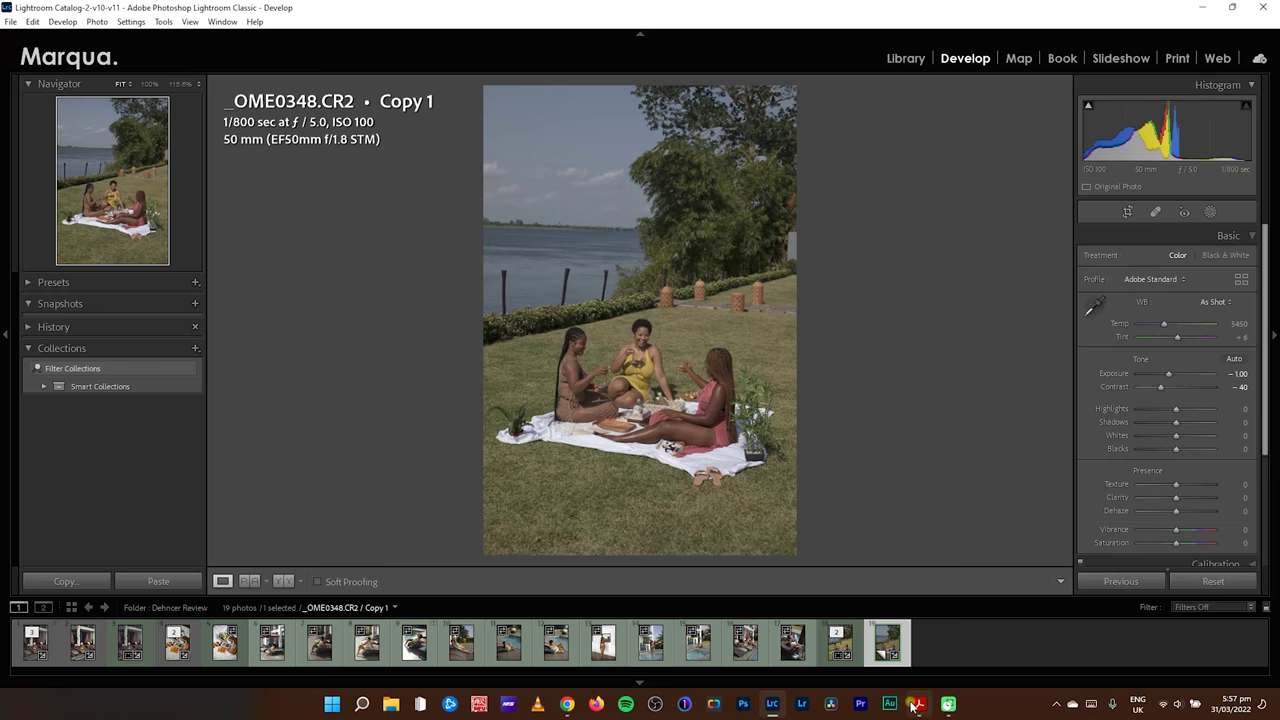
- Check the RAW settings page in the setup guide again and set the photo's Blacks to +60 in Lightroom Classic
mouse_move(919, 704)
left_click(865, 645)
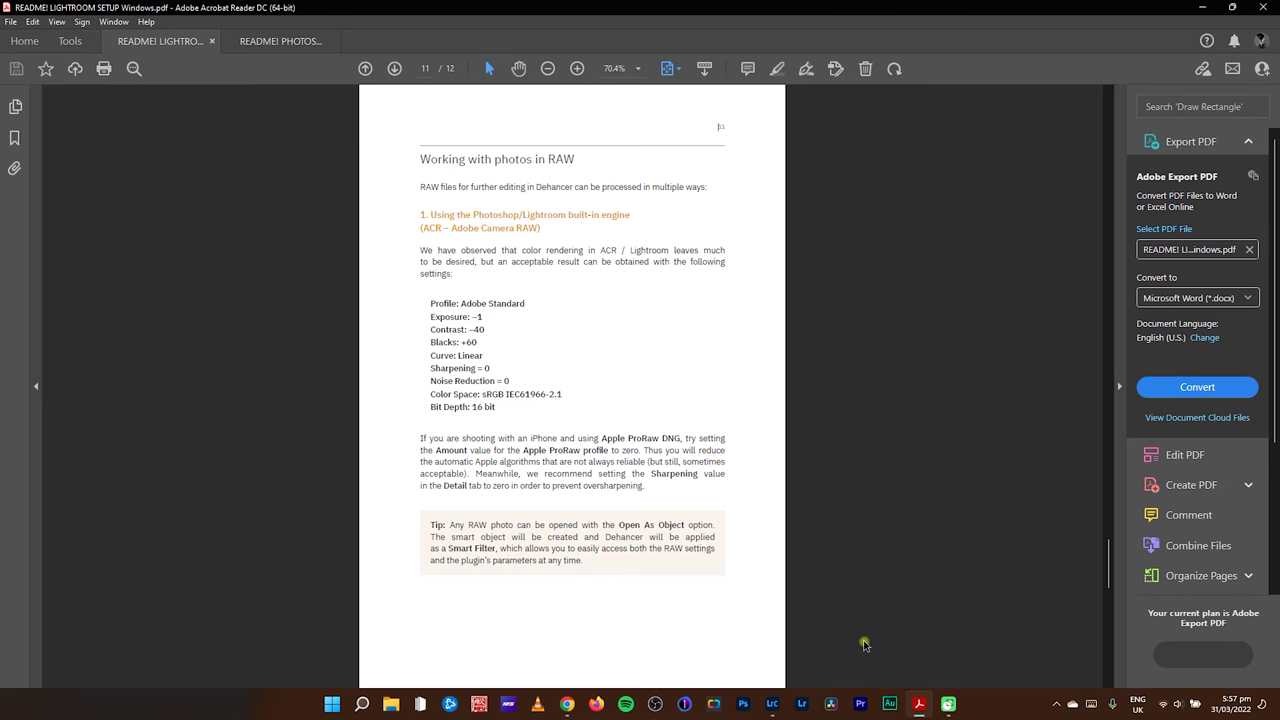
left_click(771, 711)
left_click(1234, 449)
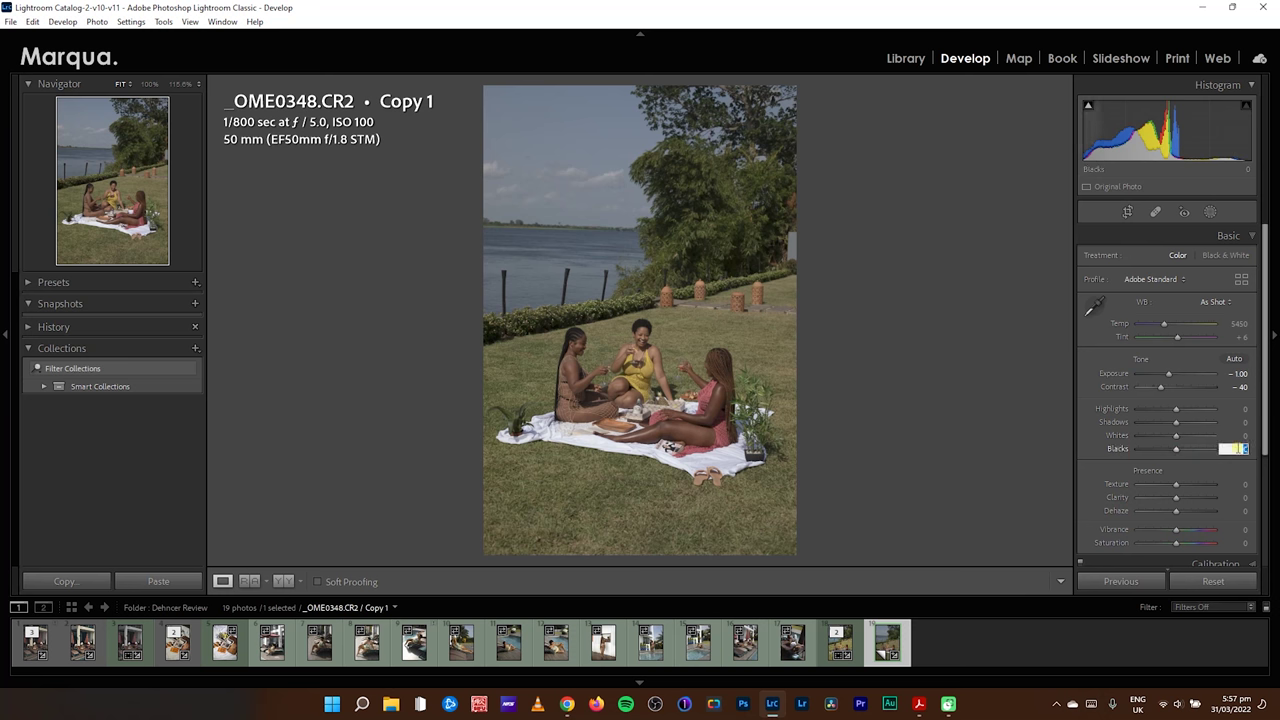
type("60")
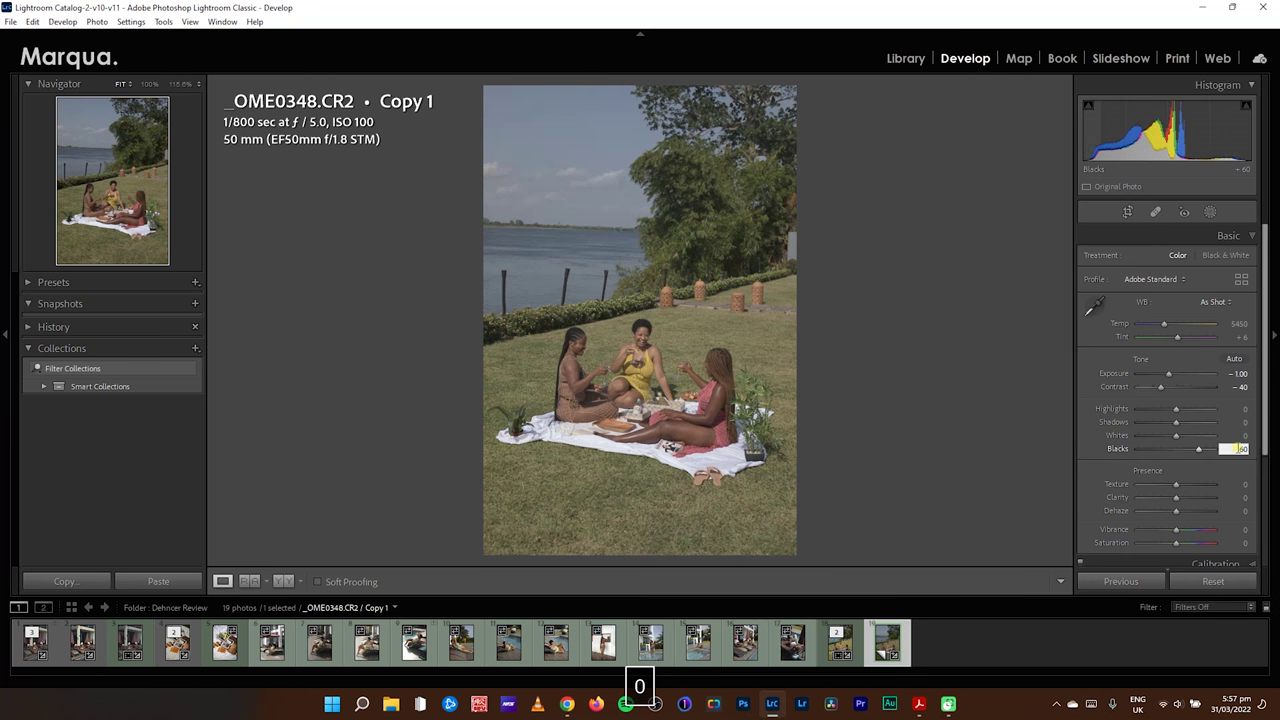
key("Return")
- Check the photo's Tone Curve, HSL, Detail sharpening and Effects settings, and return to the Basic adjustments
left_click(1162, 236)
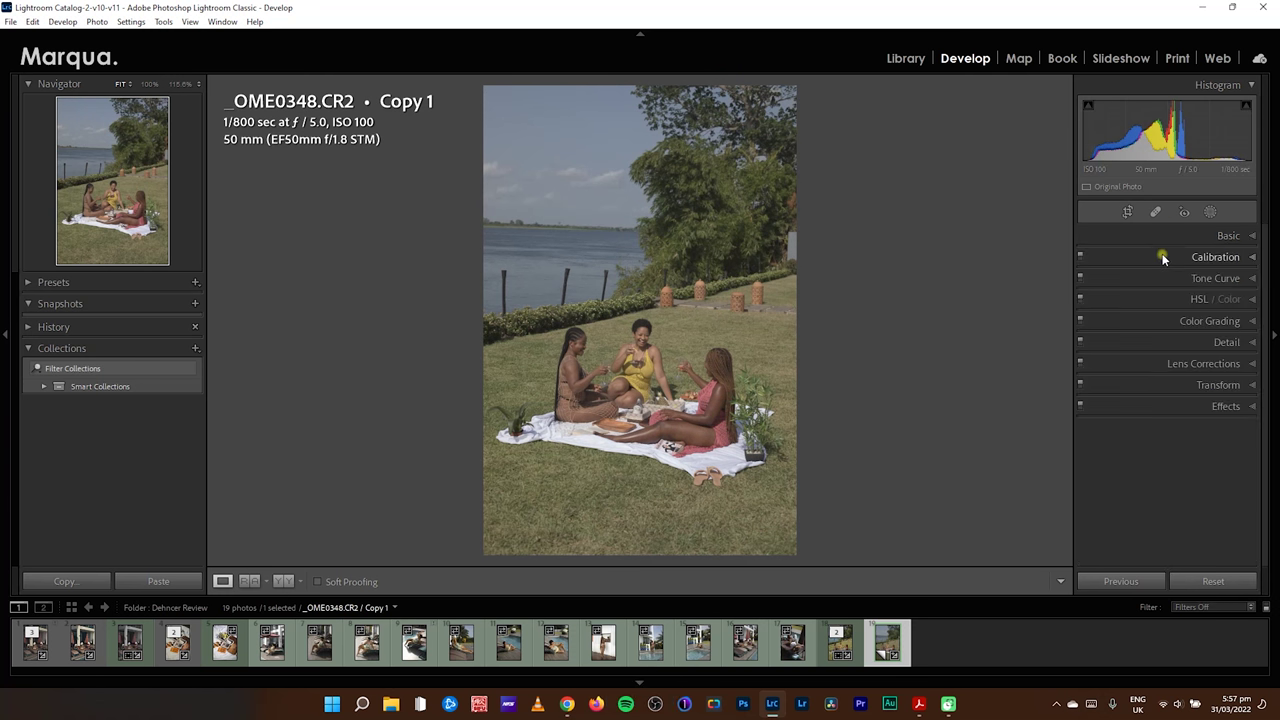
left_click(1158, 278)
left_click(1156, 298)
left_click(1153, 280)
left_click(1160, 342)
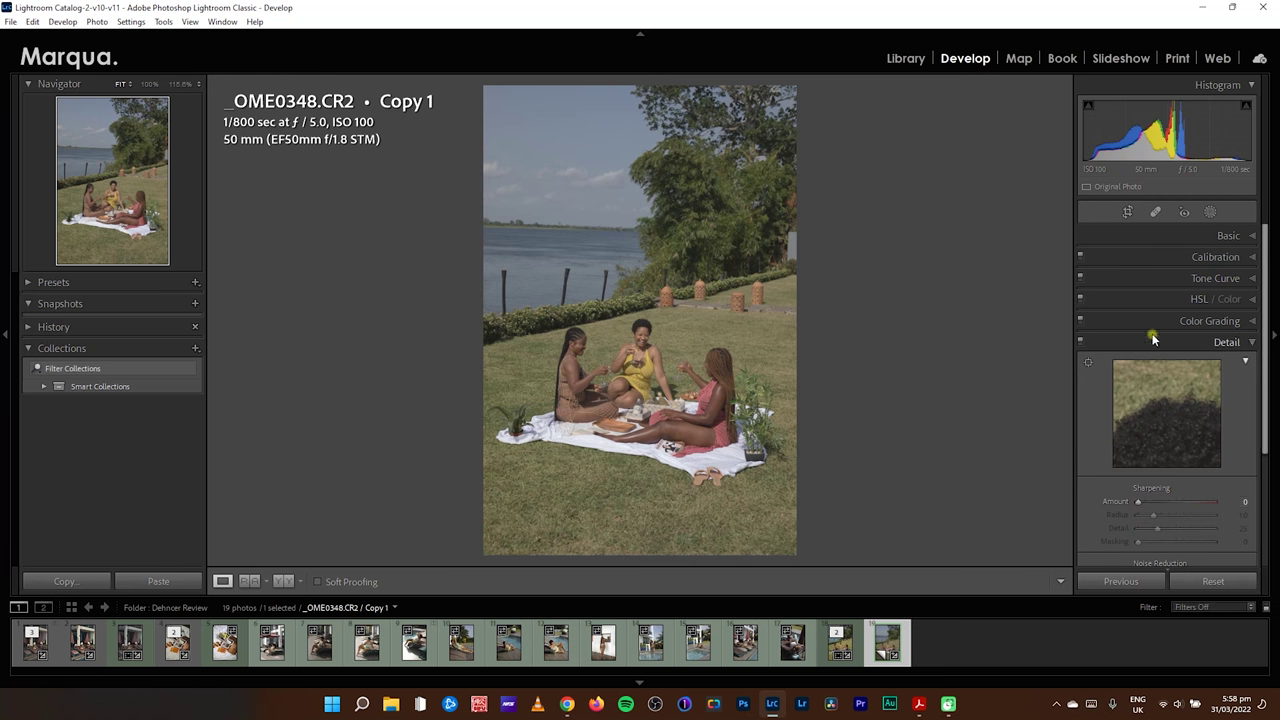
left_click(1152, 340)
left_click(1164, 408)
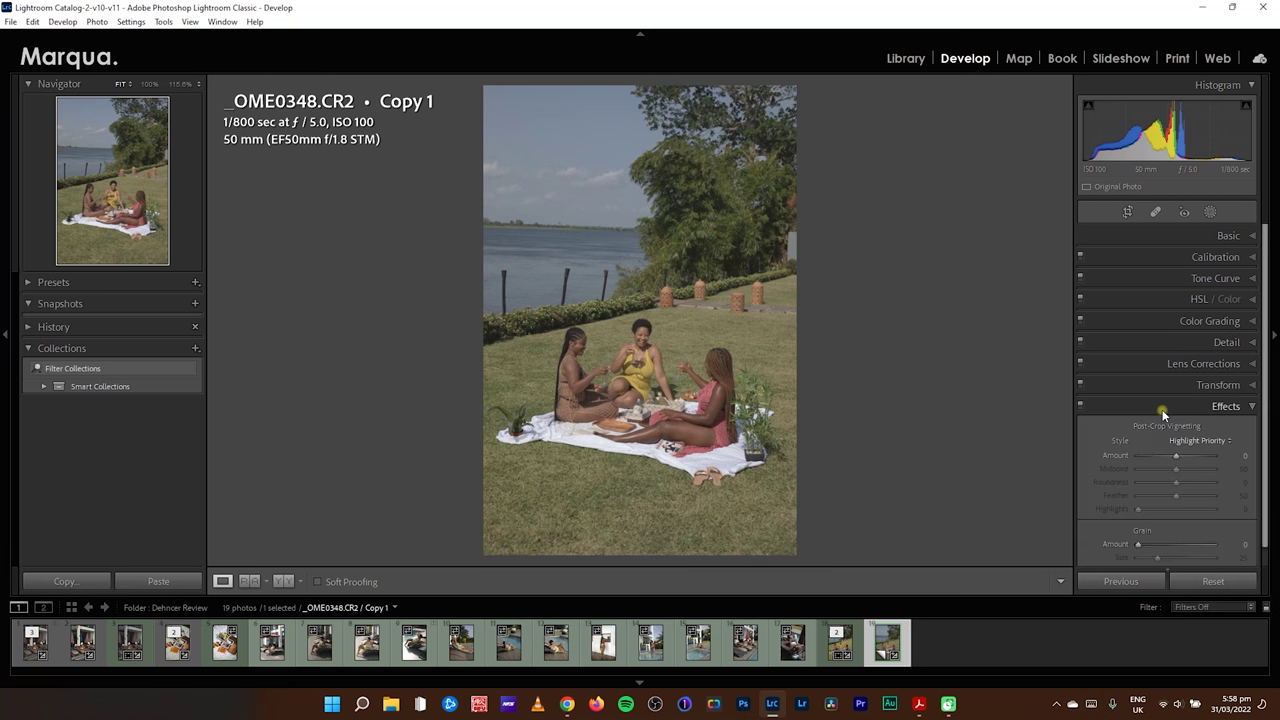
left_click(1164, 408)
left_click(1148, 236)
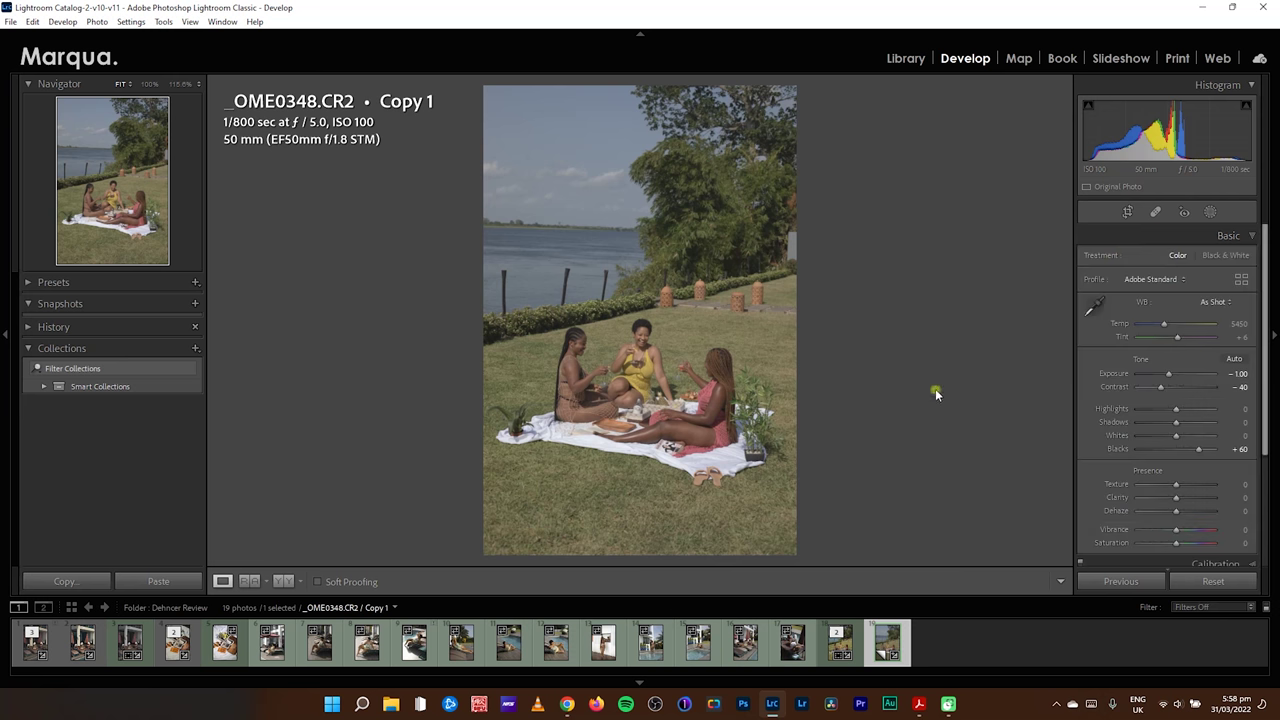
- Lower the picnic photo's Highlights to -46 and raise its Clarity to +9
scroll(1180, 405, "down", 3)
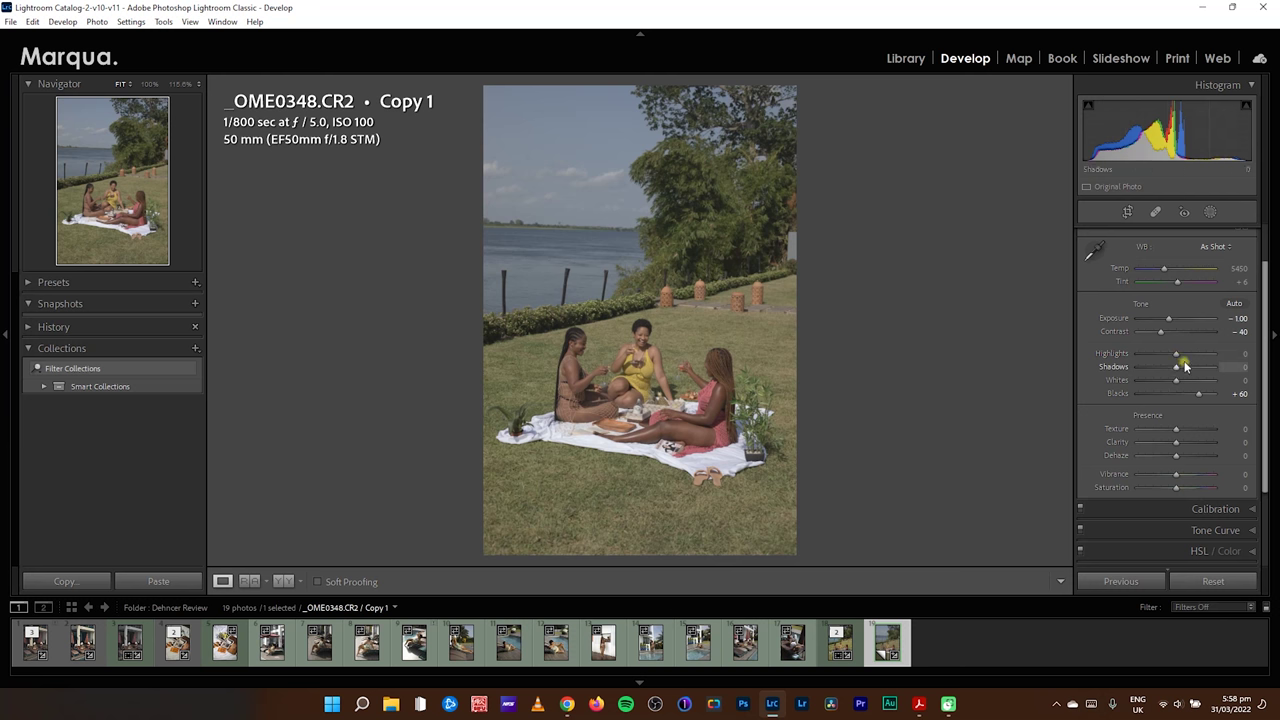
mouse_move(1175, 358)
left_mouse_down()
mouse_move(1147, 354)
mouse_move(1184, 373)
left_mouse_up()
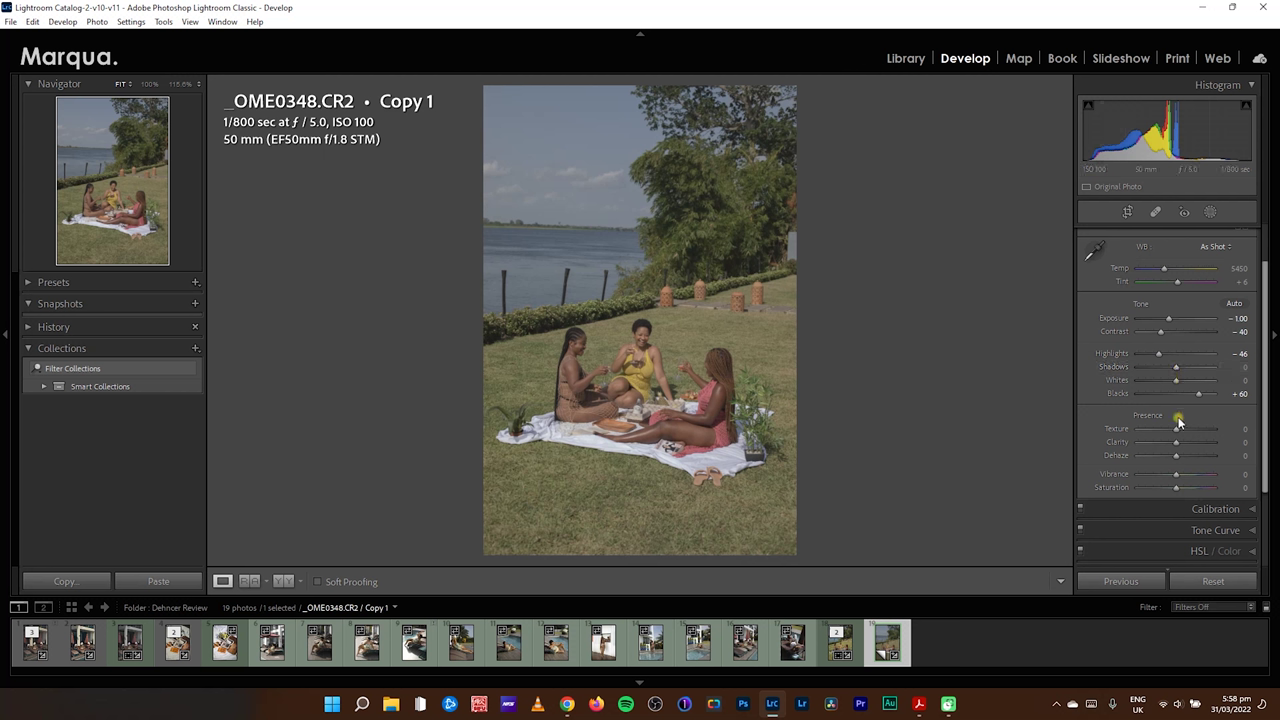
left_click_drag(1179, 442, 1181, 442)
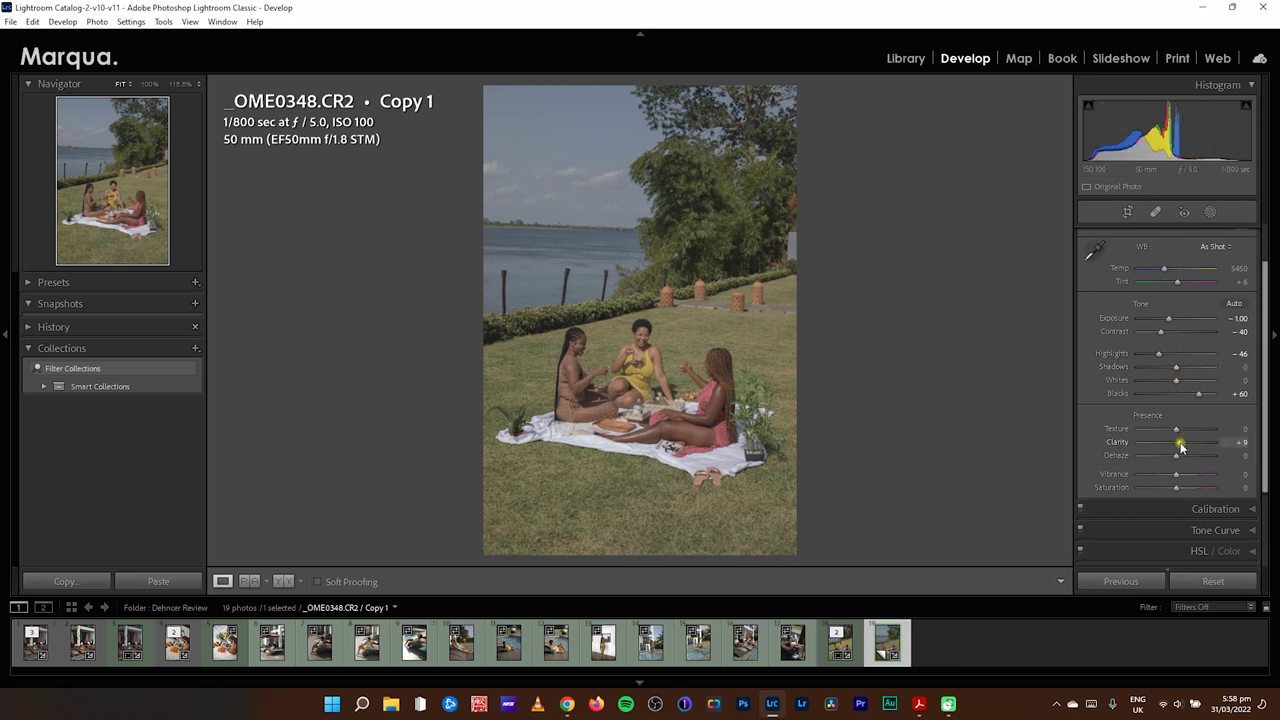
- Open the external edit options for sending the adjusted virtual copy to DehancerLightroom.exe
right_click(887, 648)
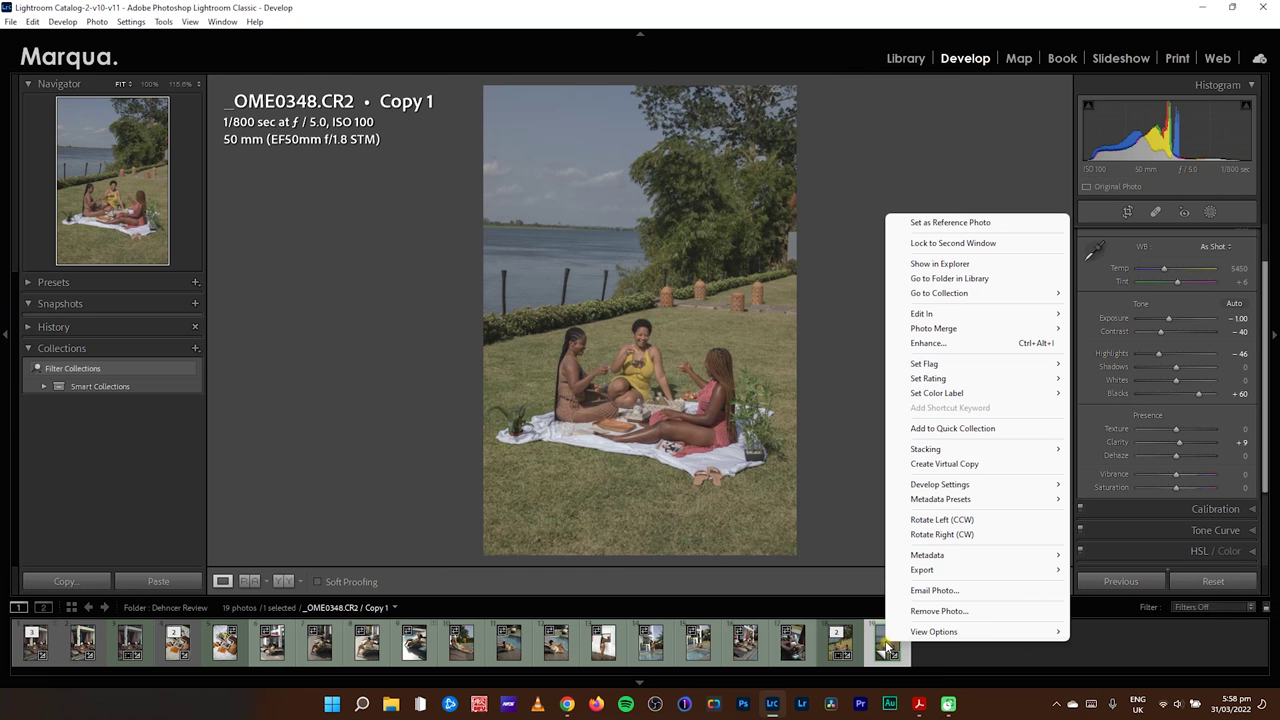
mouse_move(925, 316)
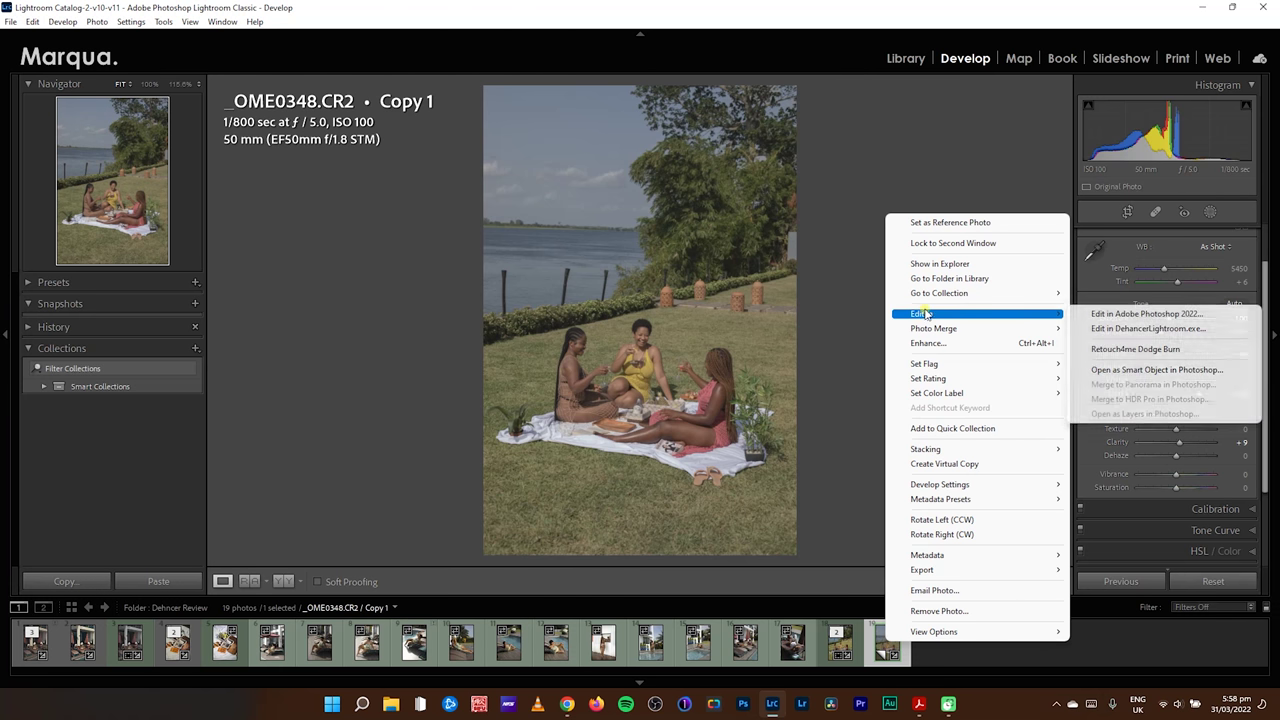
left_click(1136, 329)
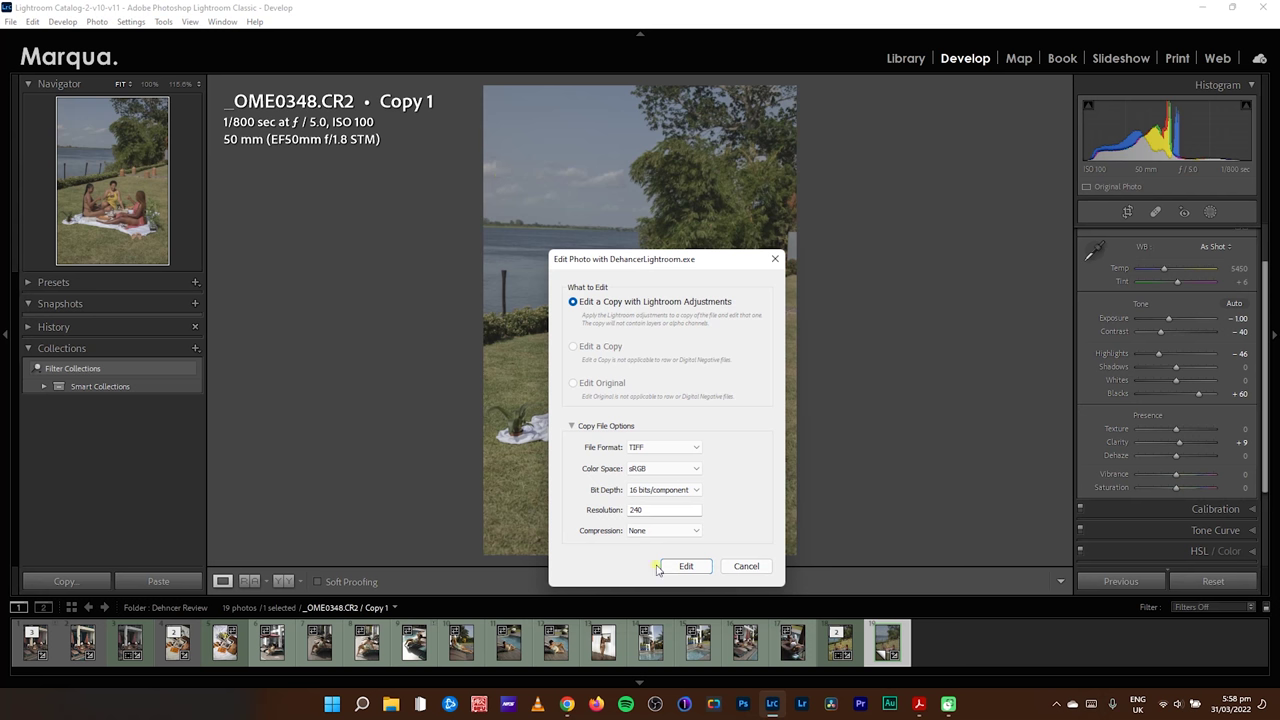
- Check the External Editing page of the Lightroom setup guide and send a copy with Lightroom adjustments to Dehancer
left_click(919, 703)
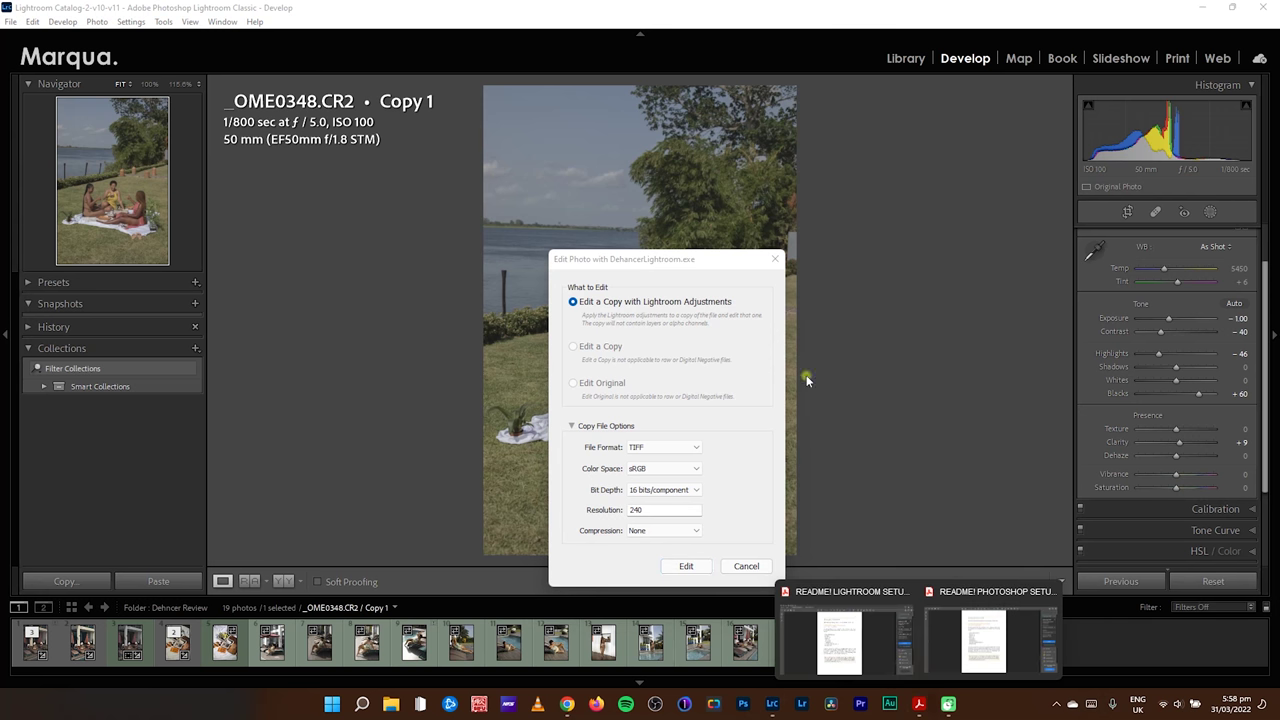
left_click(828, 630)
left_click_drag(1109, 566, 1088, 368)
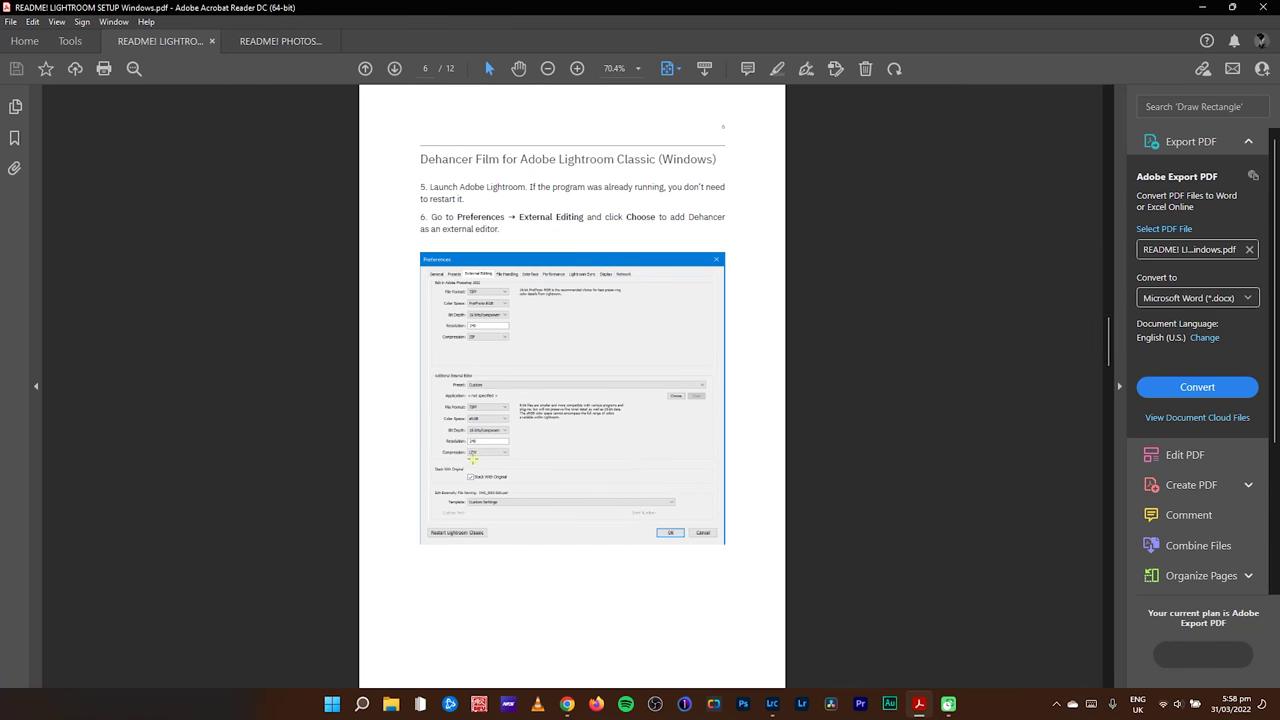
left_click(918, 704)
left_click(772, 704)
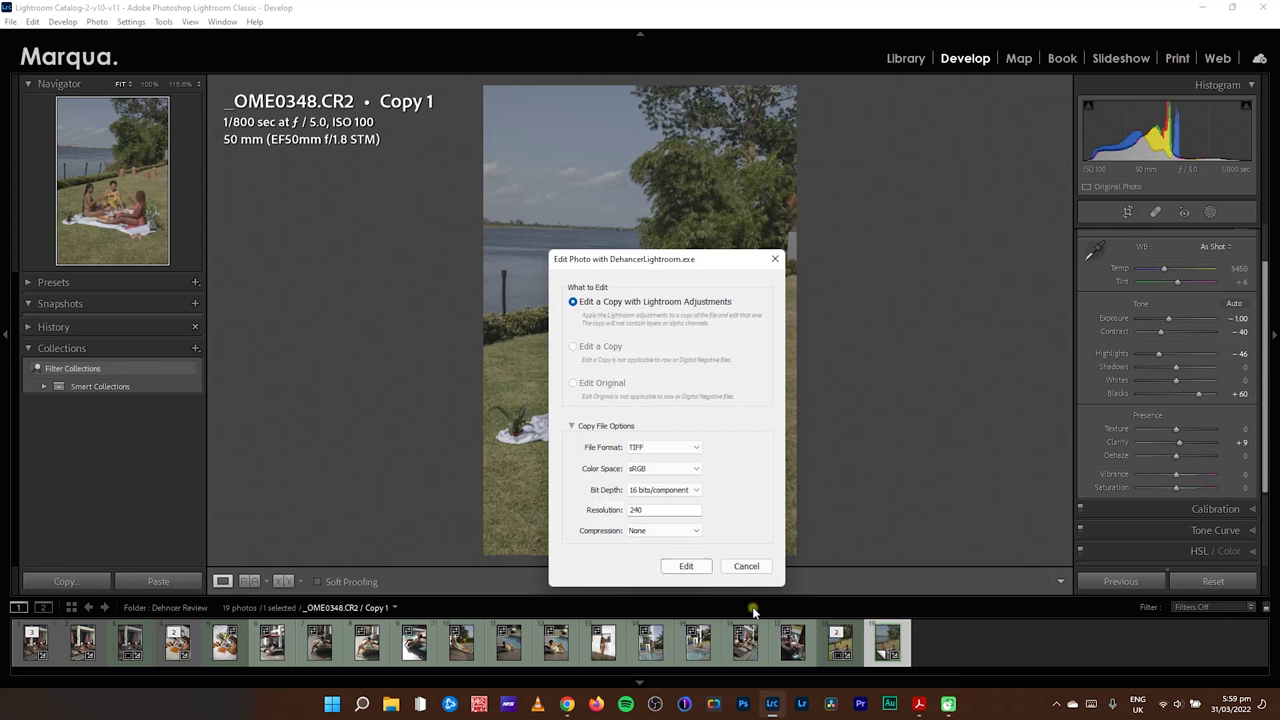
left_click(687, 566)
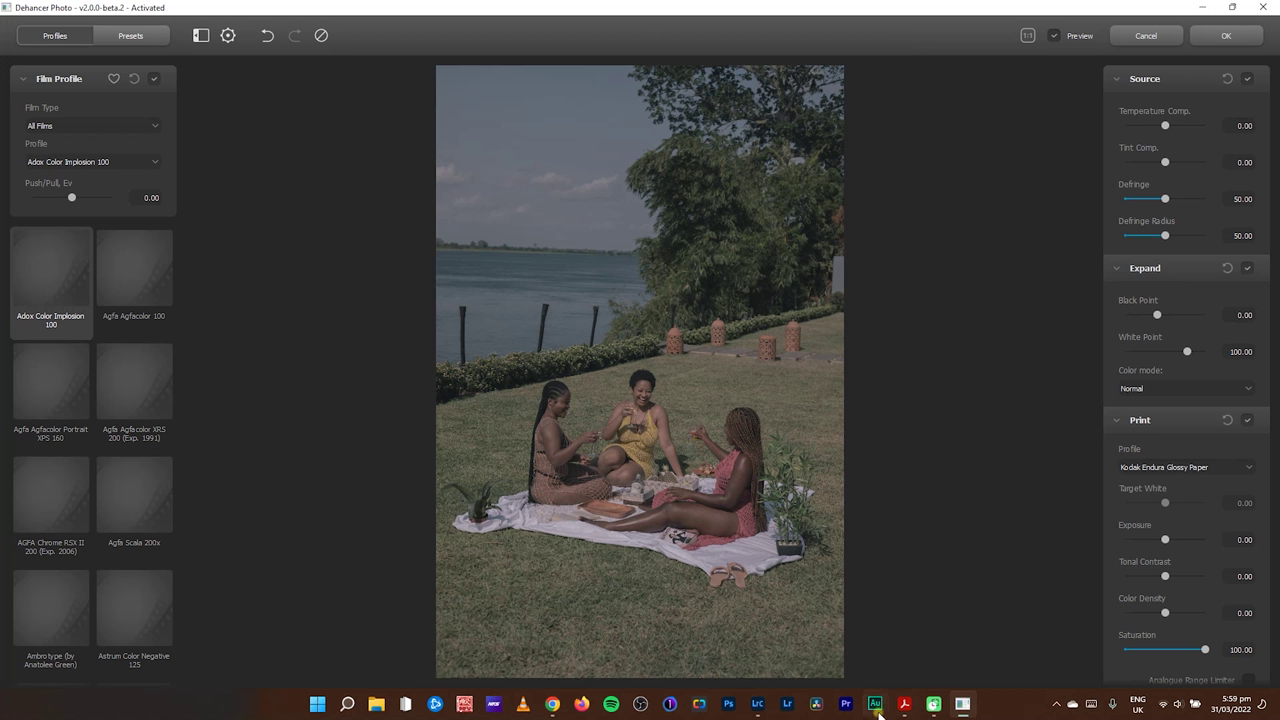
- Compare the original _OME0348.CR2 with the _OME0348-Edit.tif copies in Lightroom Classic and return to Dehancer
left_click(758, 706)
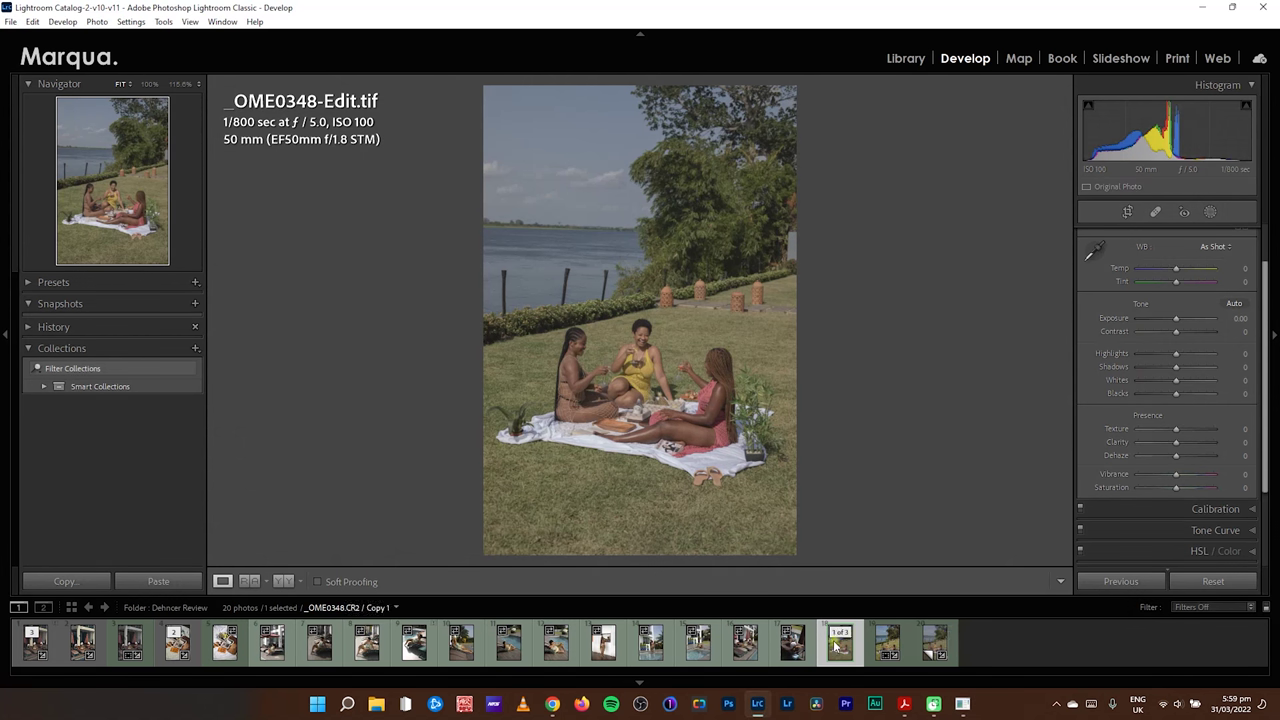
left_click(884, 645)
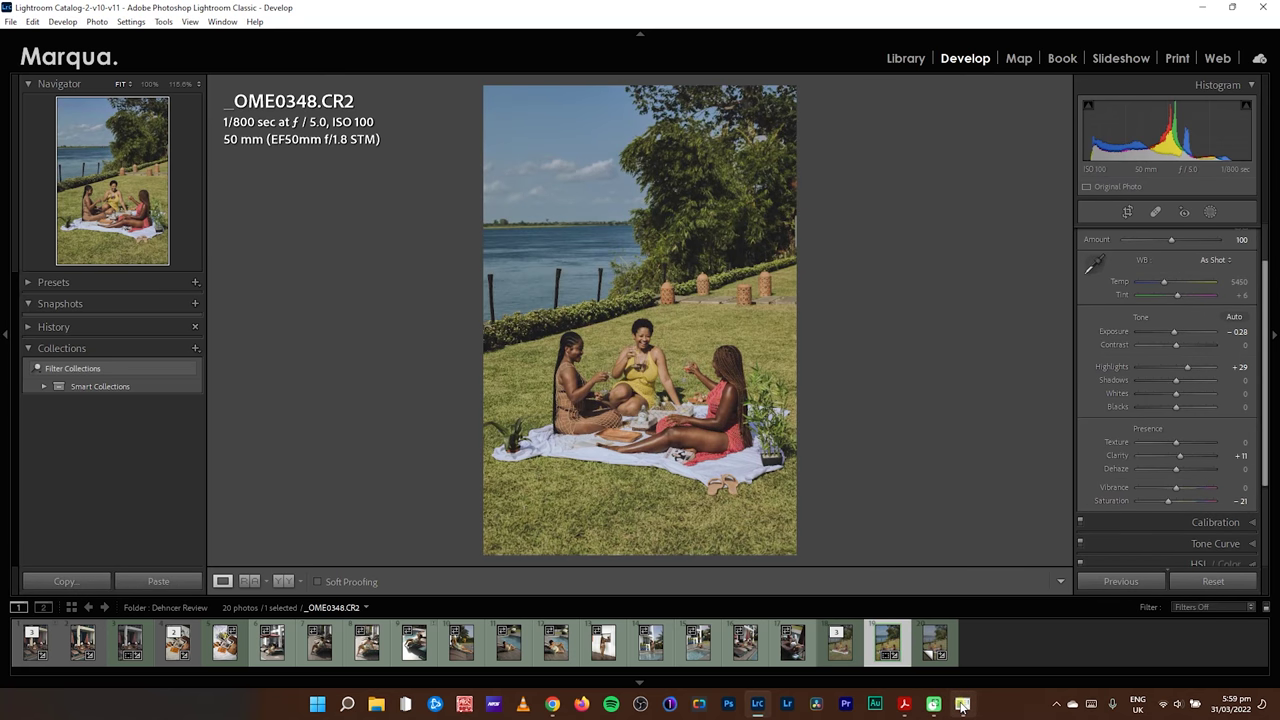
mouse_move(962, 706)
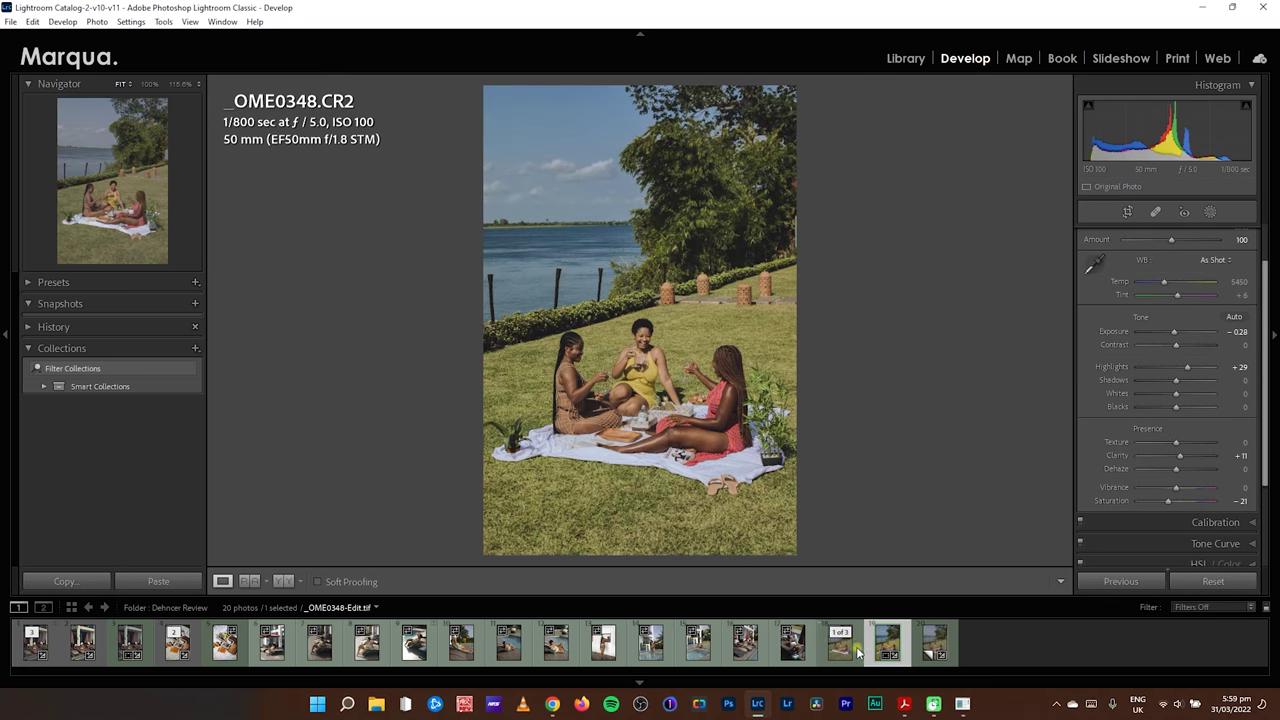
left_click(888, 648)
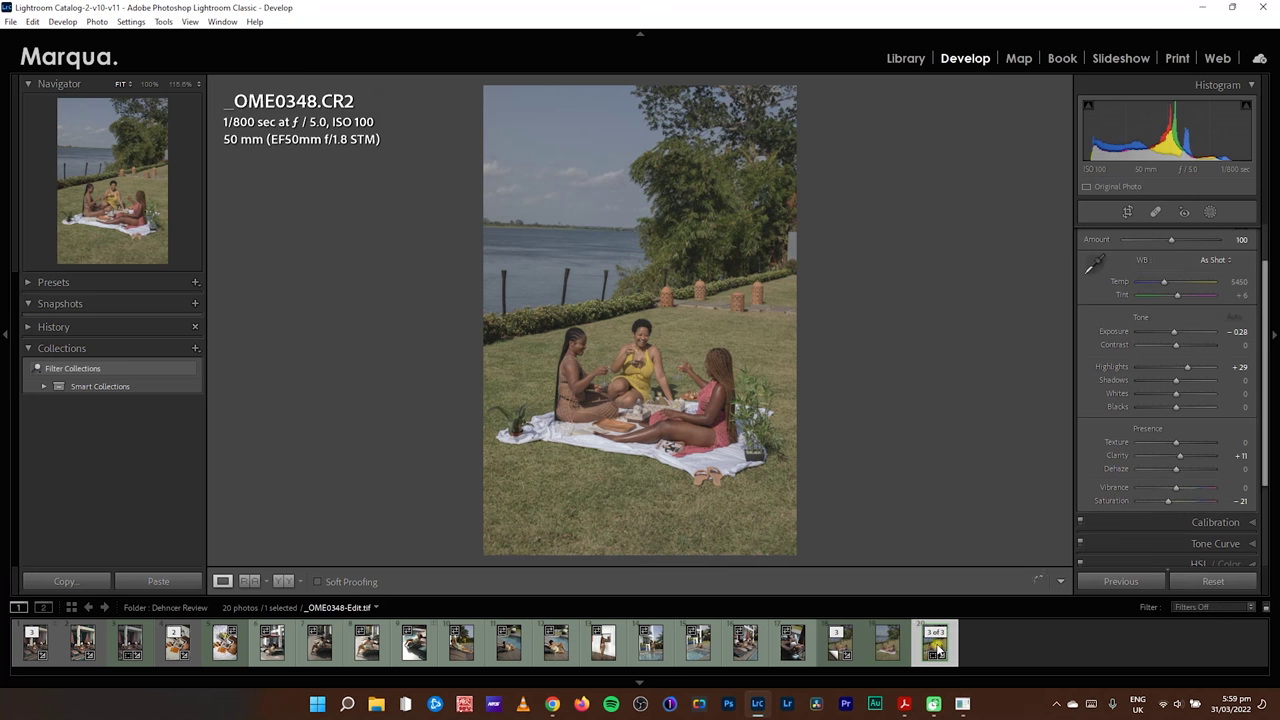
left_click(889, 648)
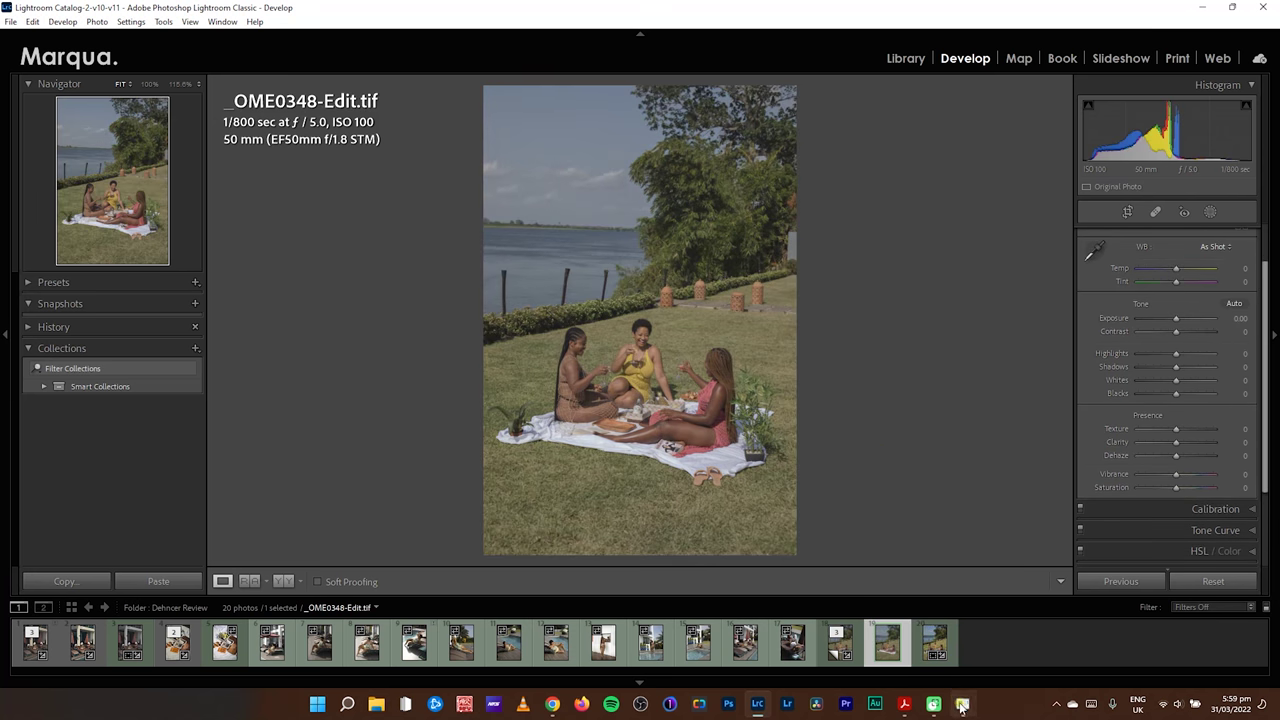
left_click(962, 704)
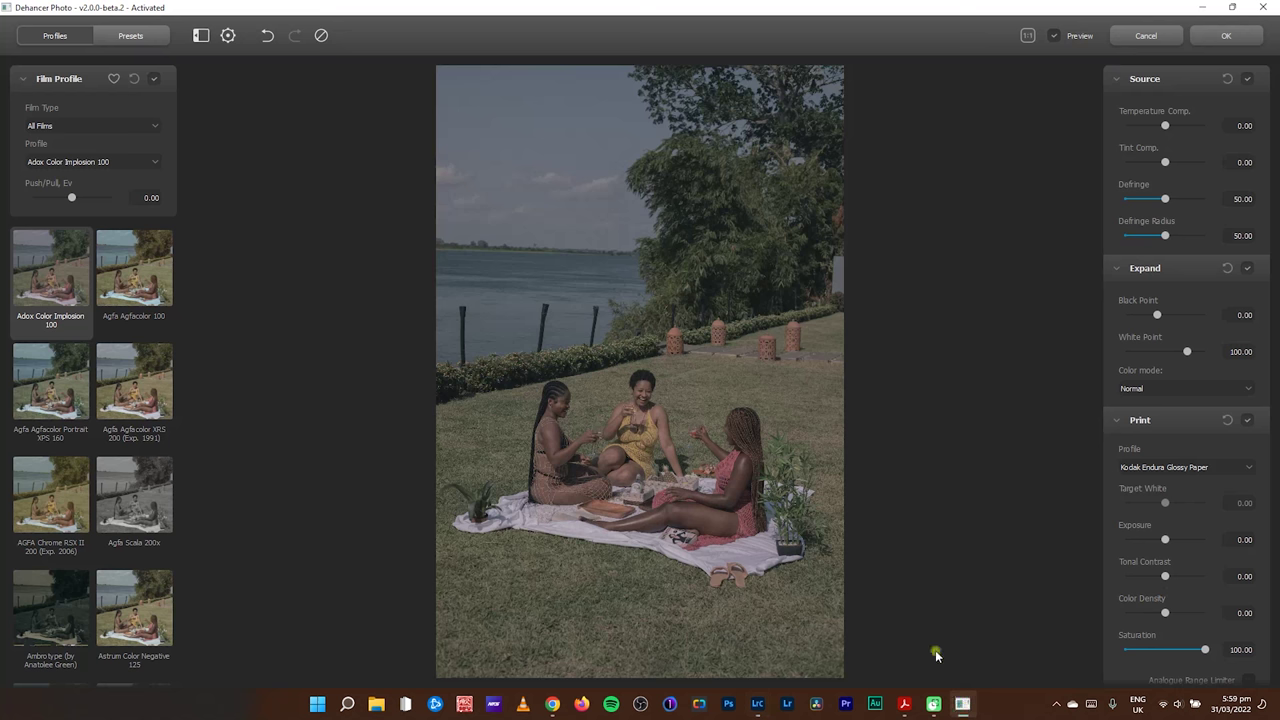
- Filter the film profiles to Color Positive and apply Kodak Ektachrome E100 (2017) to the picnic photo
left_click(87, 163)
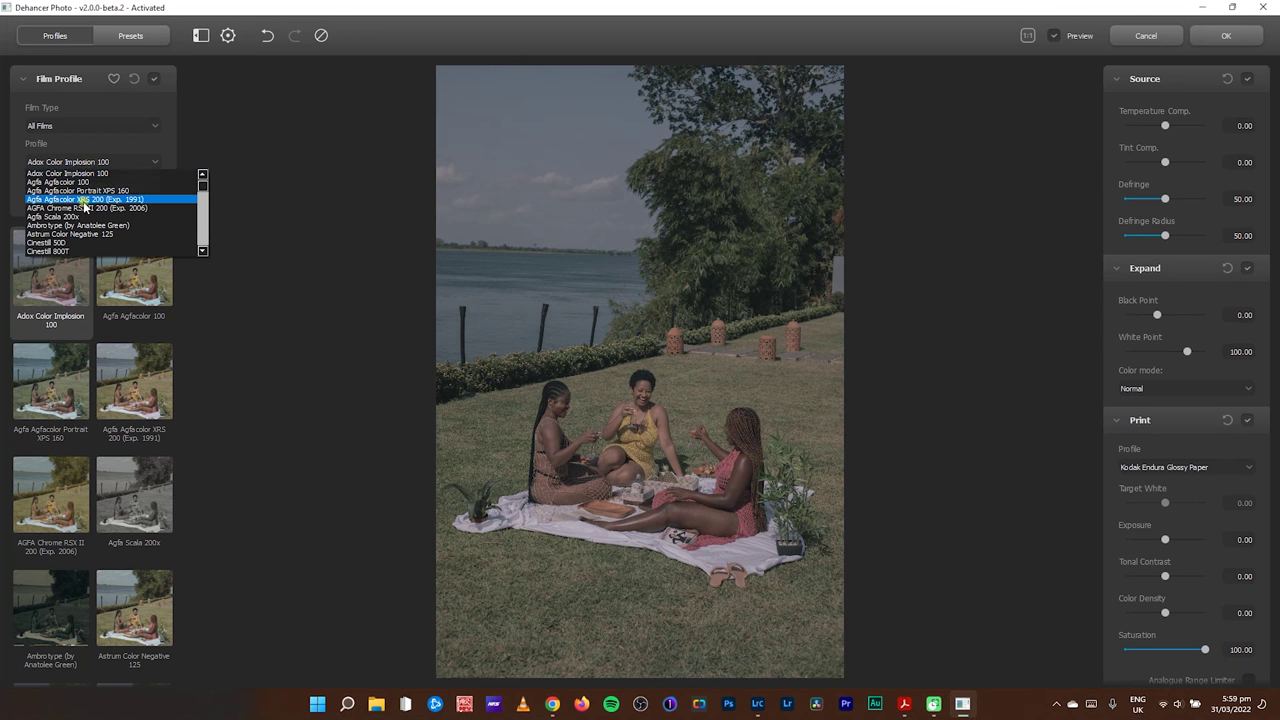
left_click(87, 128)
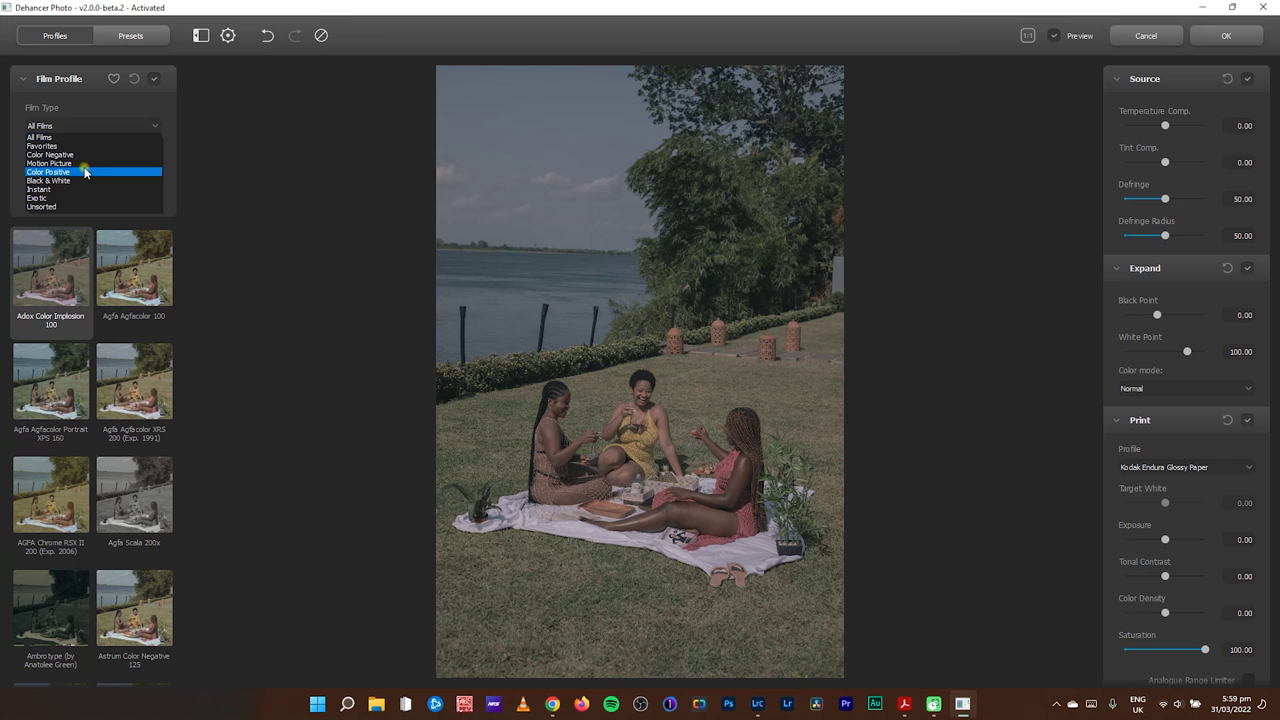
left_click(85, 172)
left_click(49, 509)
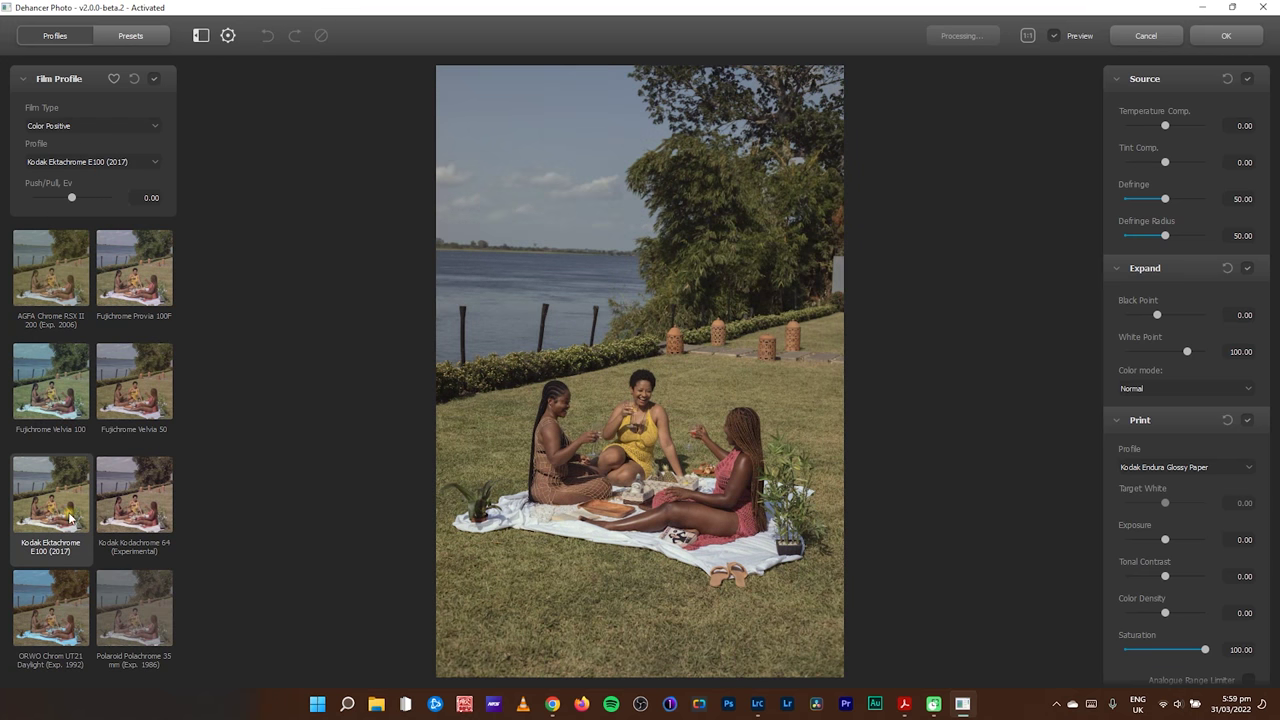
- Set the print profile to Kodak 2383 Print Film with Exposure 0.55, Tonal Contrast 9.17 and Color Density 33.33
left_click(1188, 456)
left_click(1165, 494)
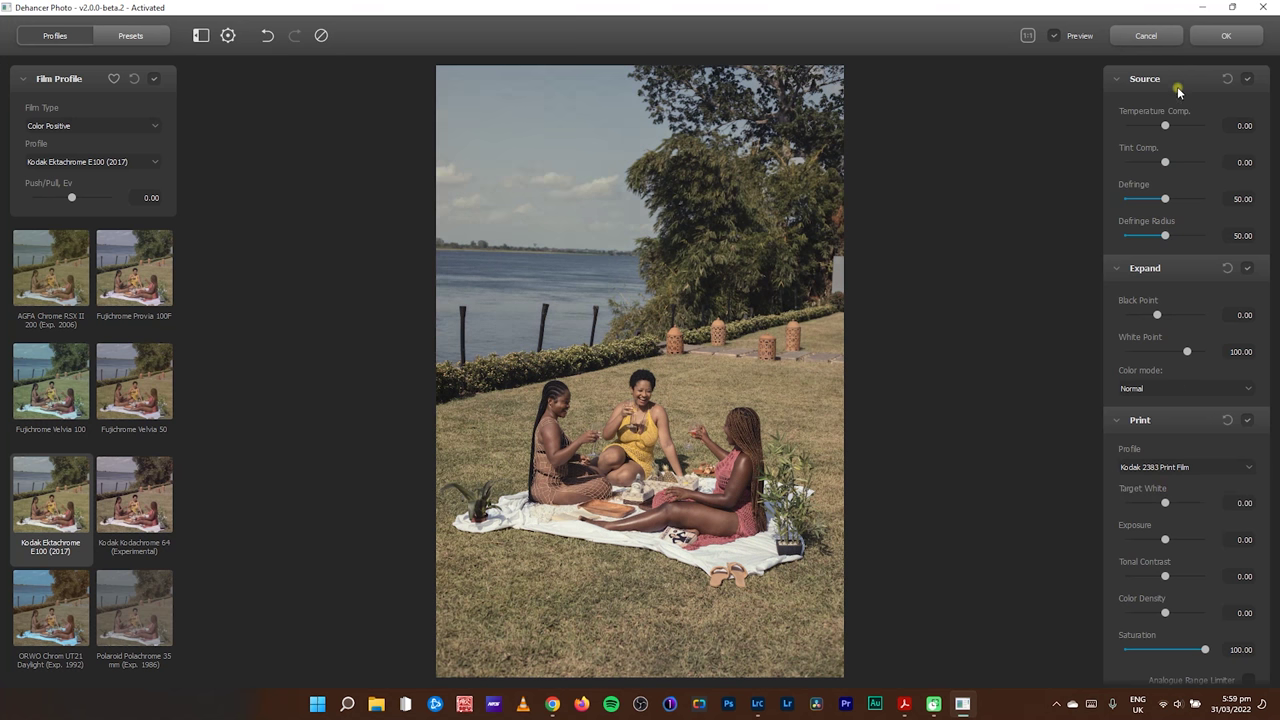
left_click(1117, 79)
left_click(1117, 105)
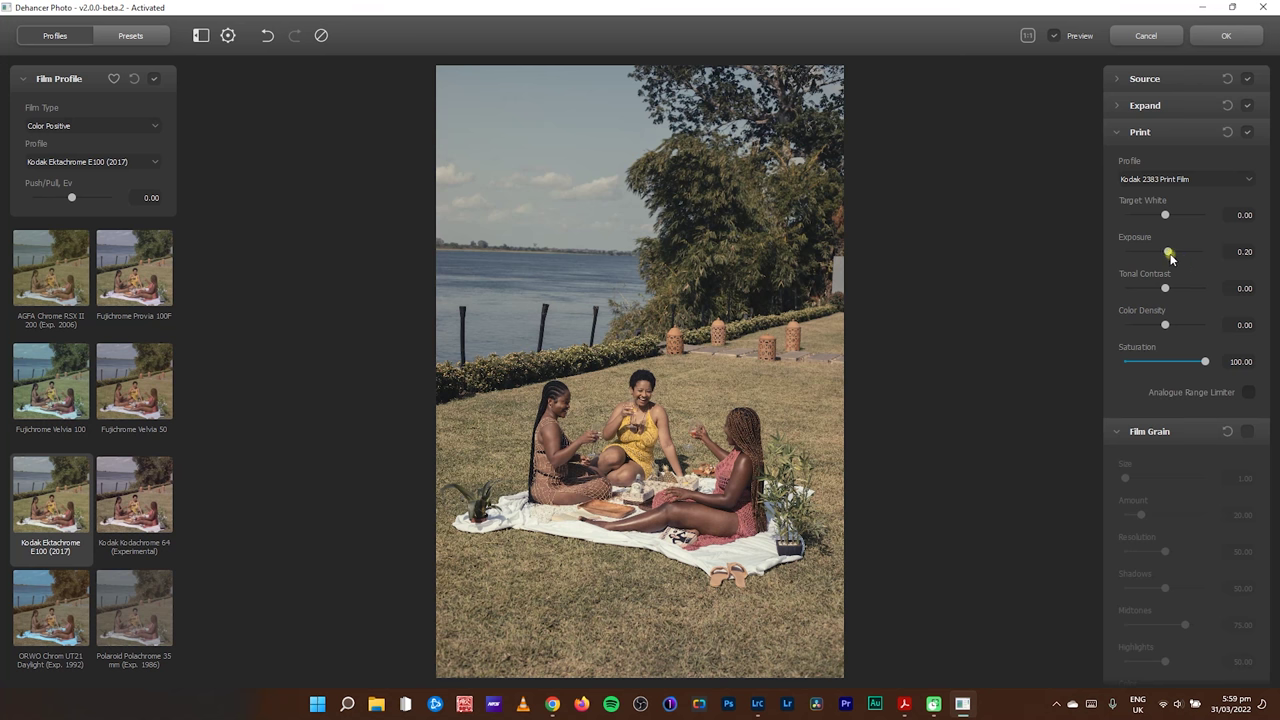
left_click_drag(1170, 253, 1173, 252)
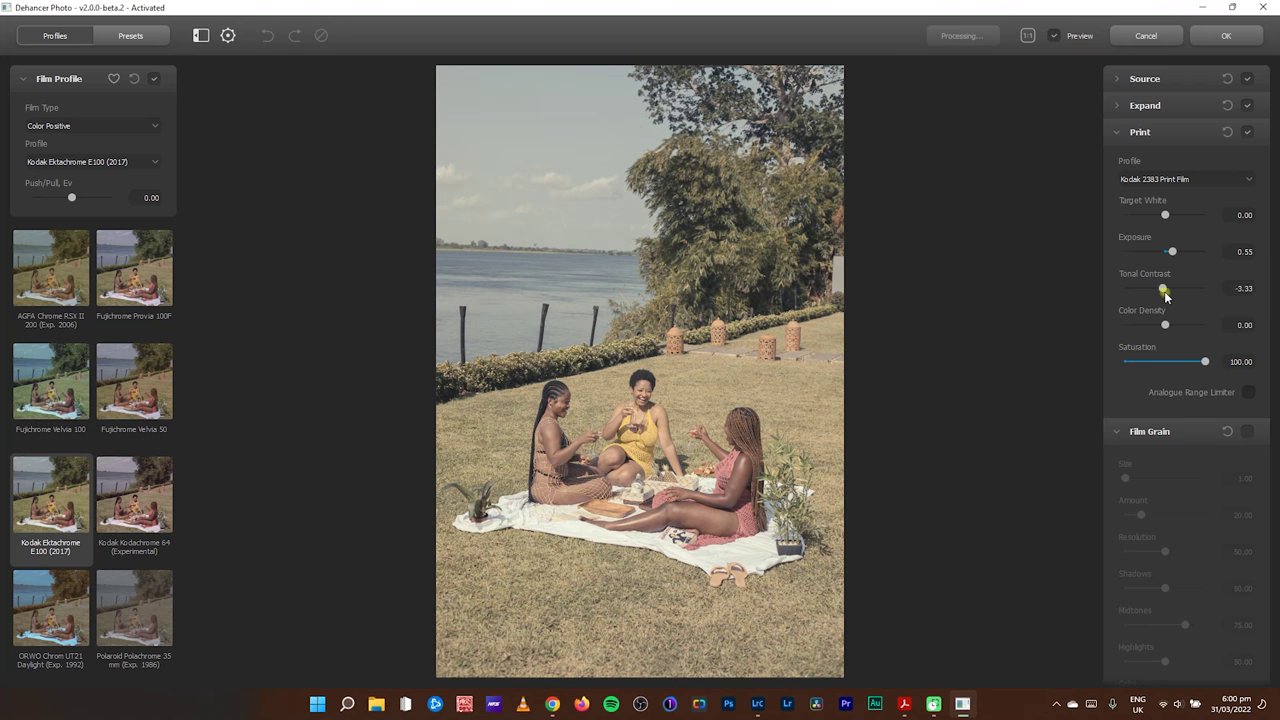
left_click_drag(1169, 293, 1178, 327)
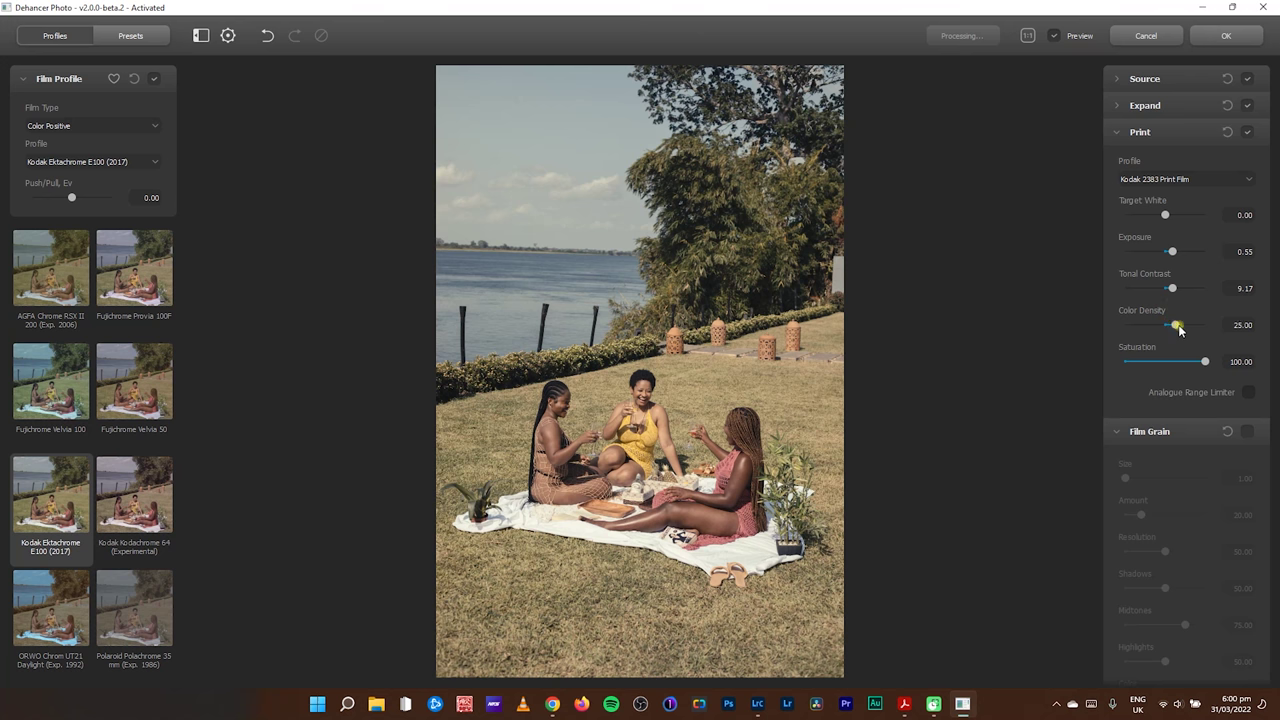
- Cool the picnic photo's colours with a negative source Temperature Comp
left_click(1117, 79)
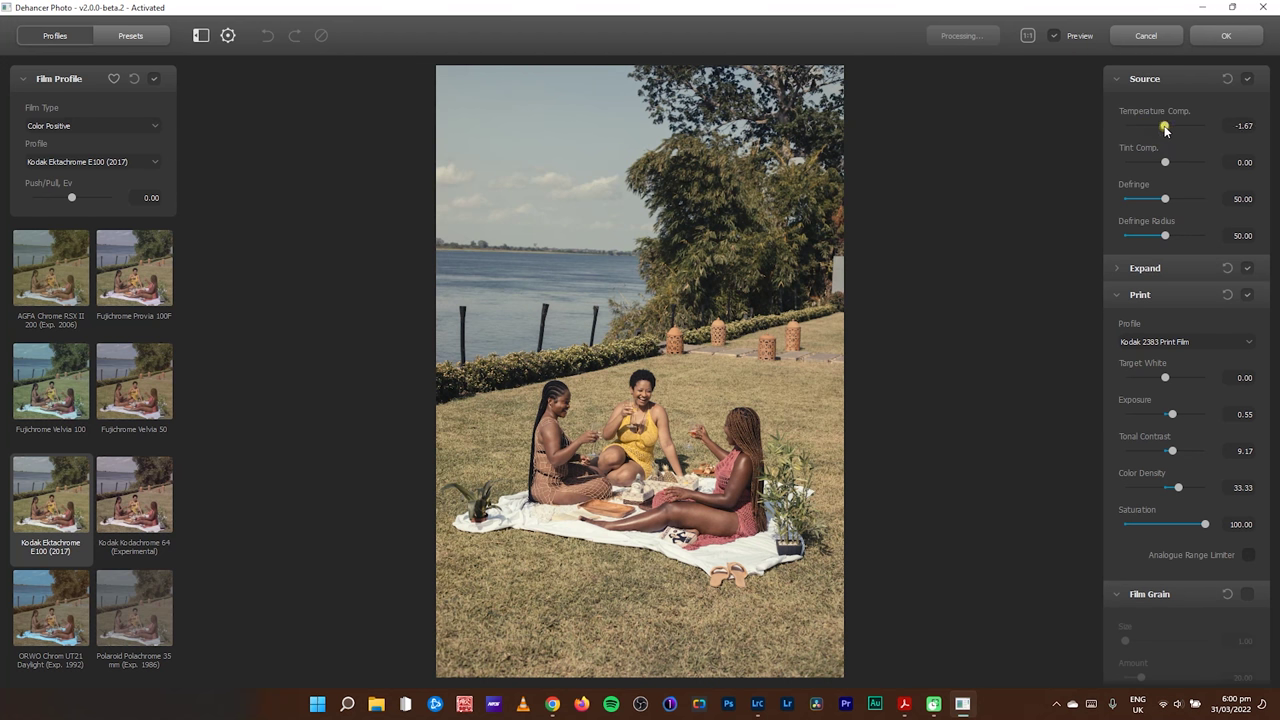
left_click_drag(1162, 129, 1166, 166)
left_click(1117, 80)
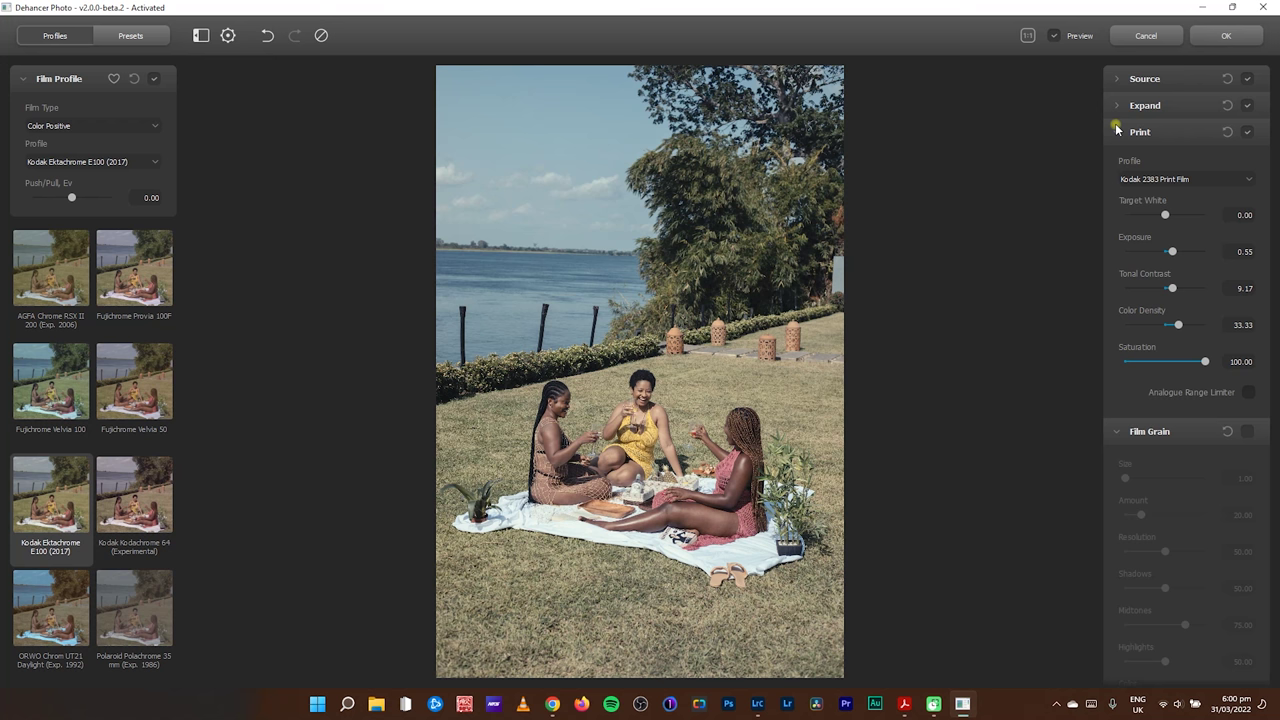
- Set the Color Head to Yellow - Blue -5.00, Magenta - Green -0.83 and Cyan - Red 1.33
left_click(1117, 132)
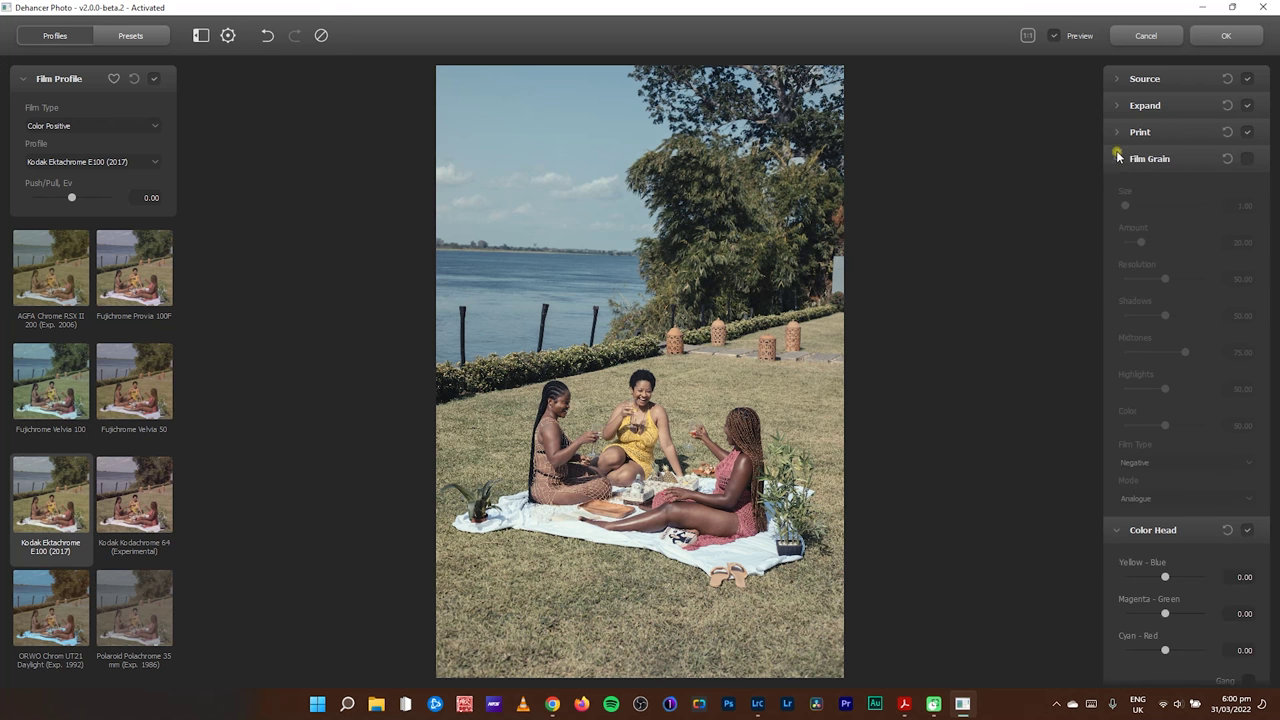
left_click(1118, 160)
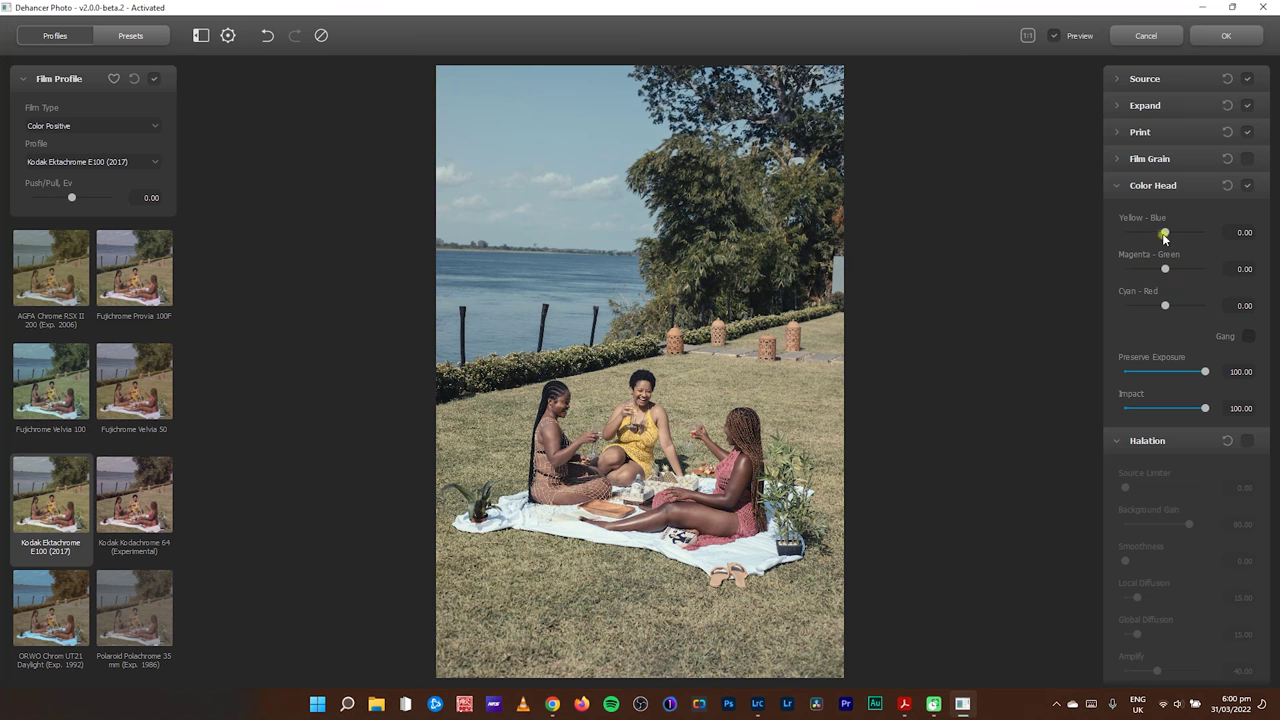
left_click_drag(1164, 236, 1162, 236)
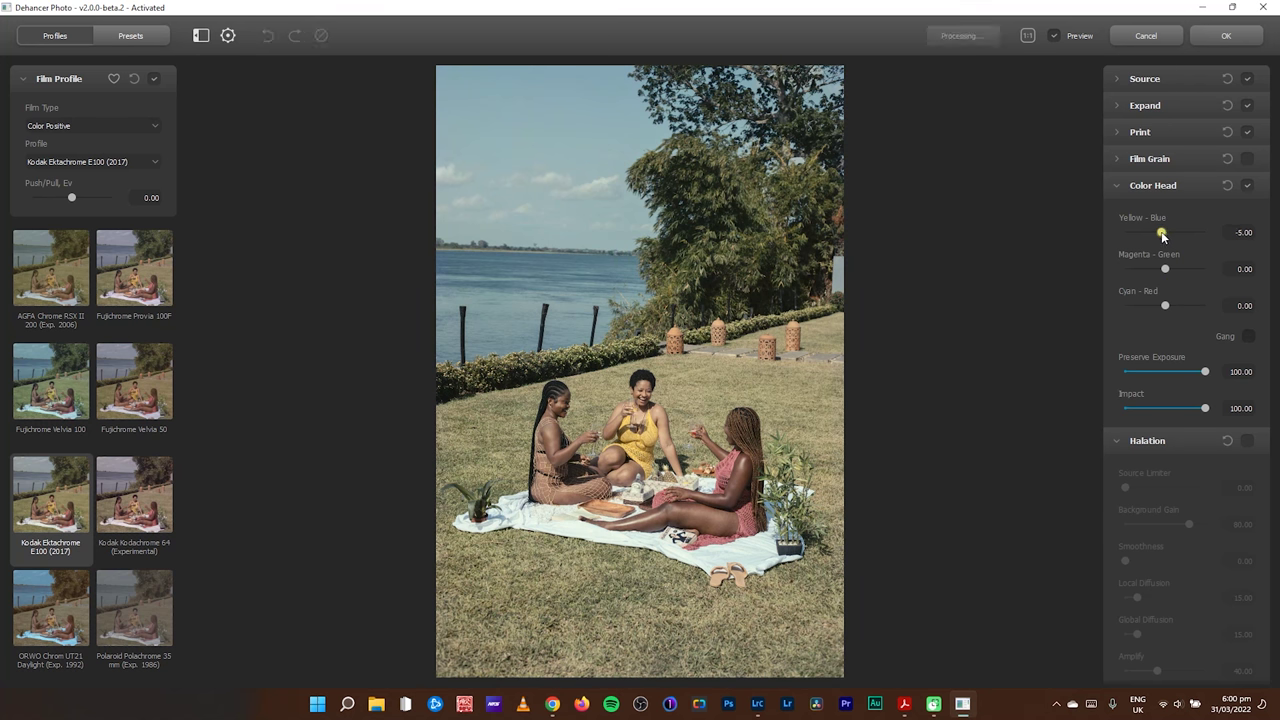
left_click_drag(1165, 307, 1163, 305)
left_click_drag(1166, 270, 1159, 271)
left_click_drag(1163, 305, 1200, 312)
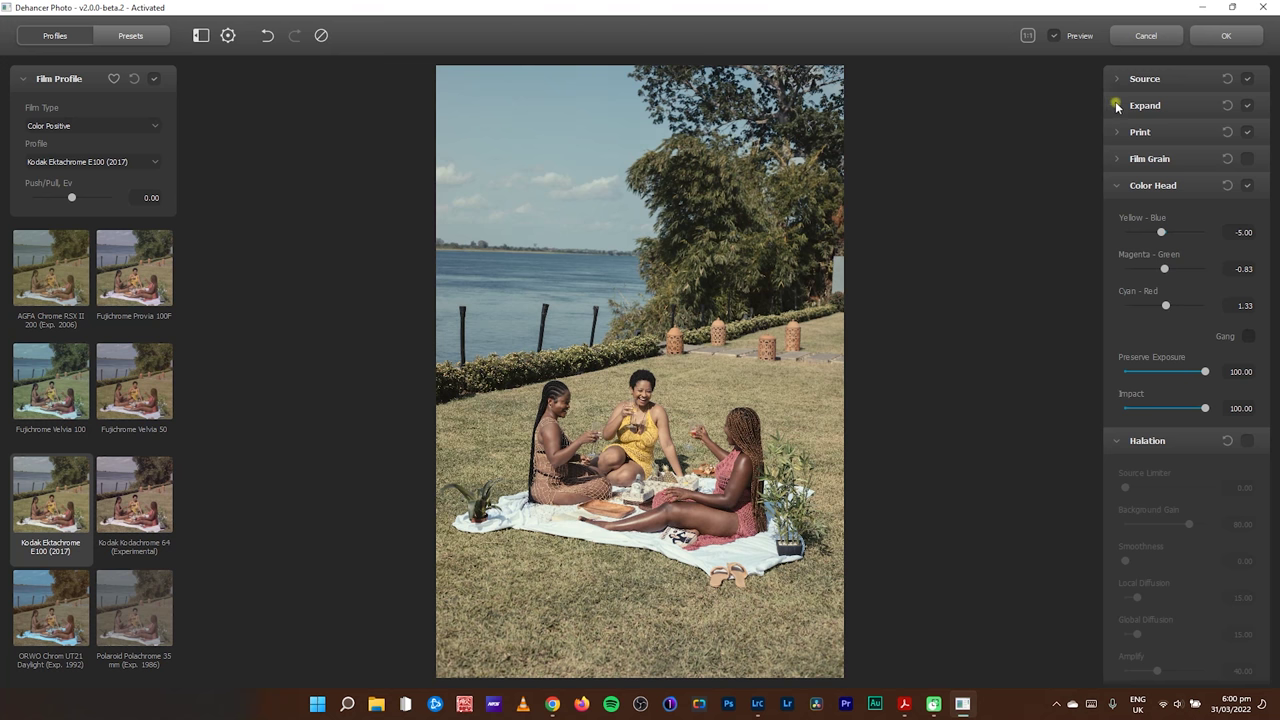
- Raise the print's Target White to 0.87 and its Color Density to 44.67
left_click(1114, 131)
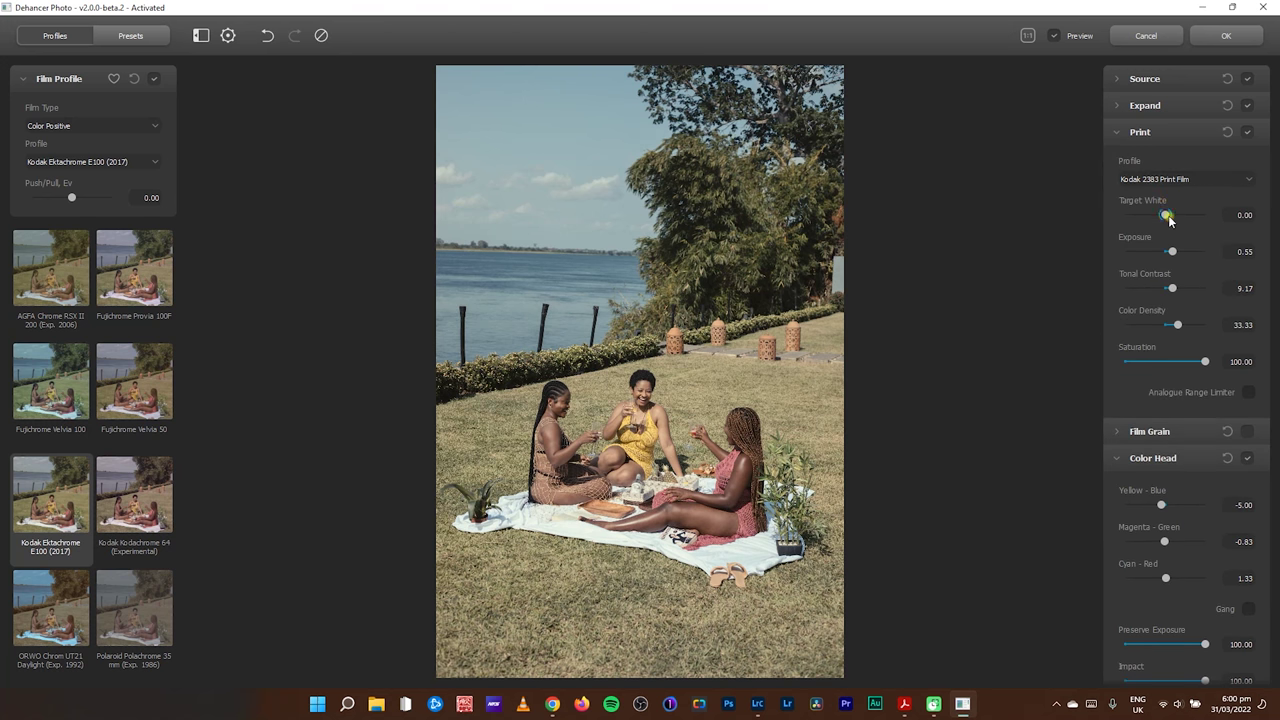
left_click_drag(1167, 216, 1184, 218)
left_click(1180, 327)
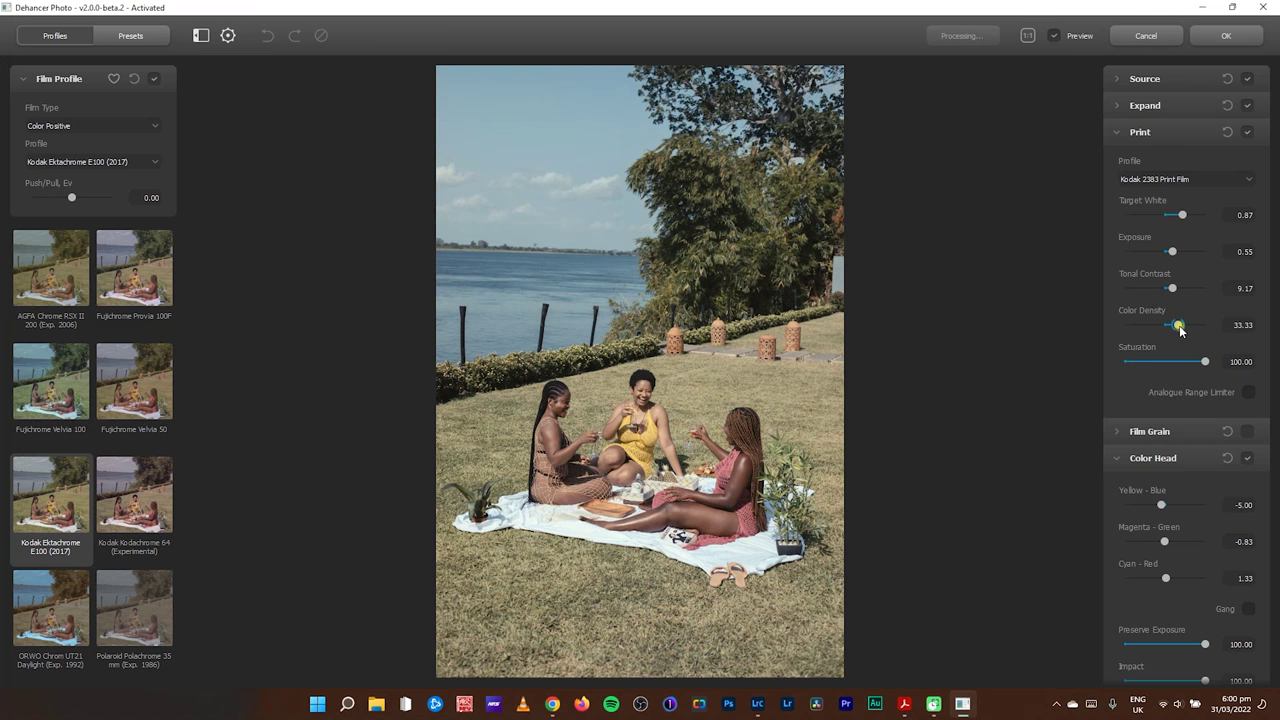
left_click_drag(1180, 330, 1208, 320)
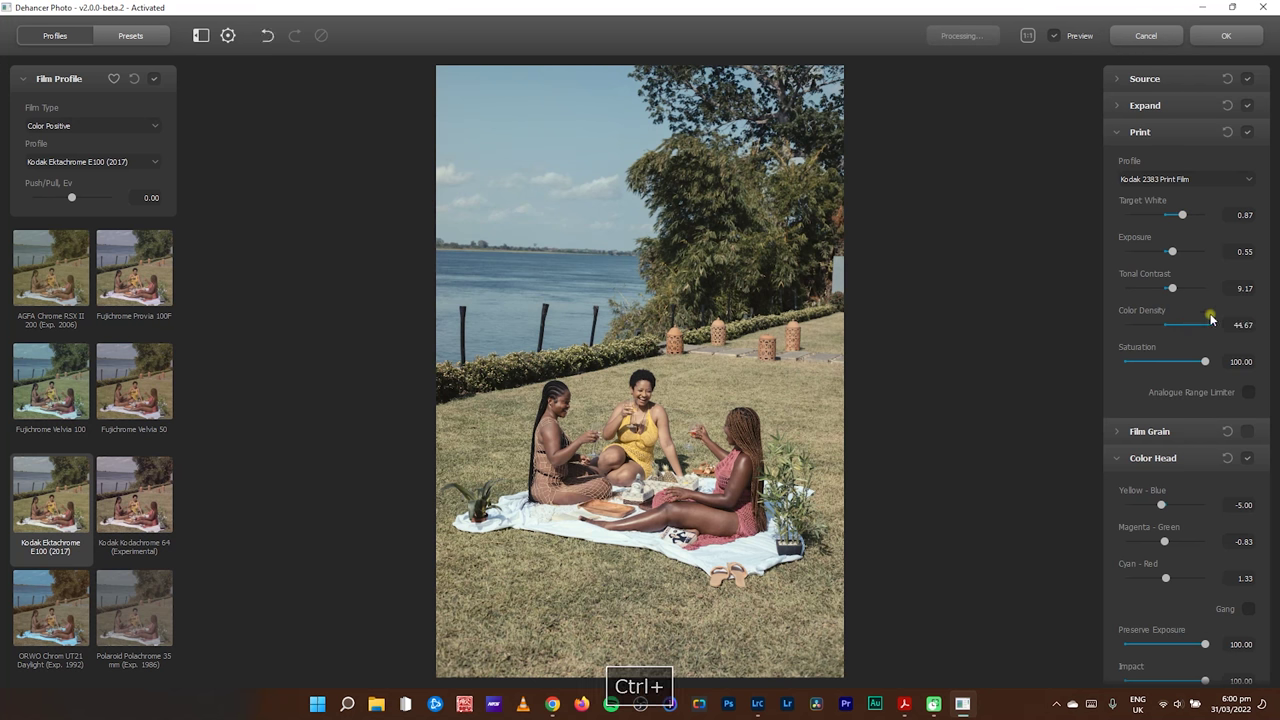
left_click(1115, 132)
- Enable the Film Grain, Halation and Bloom effects
left_click(1120, 187)
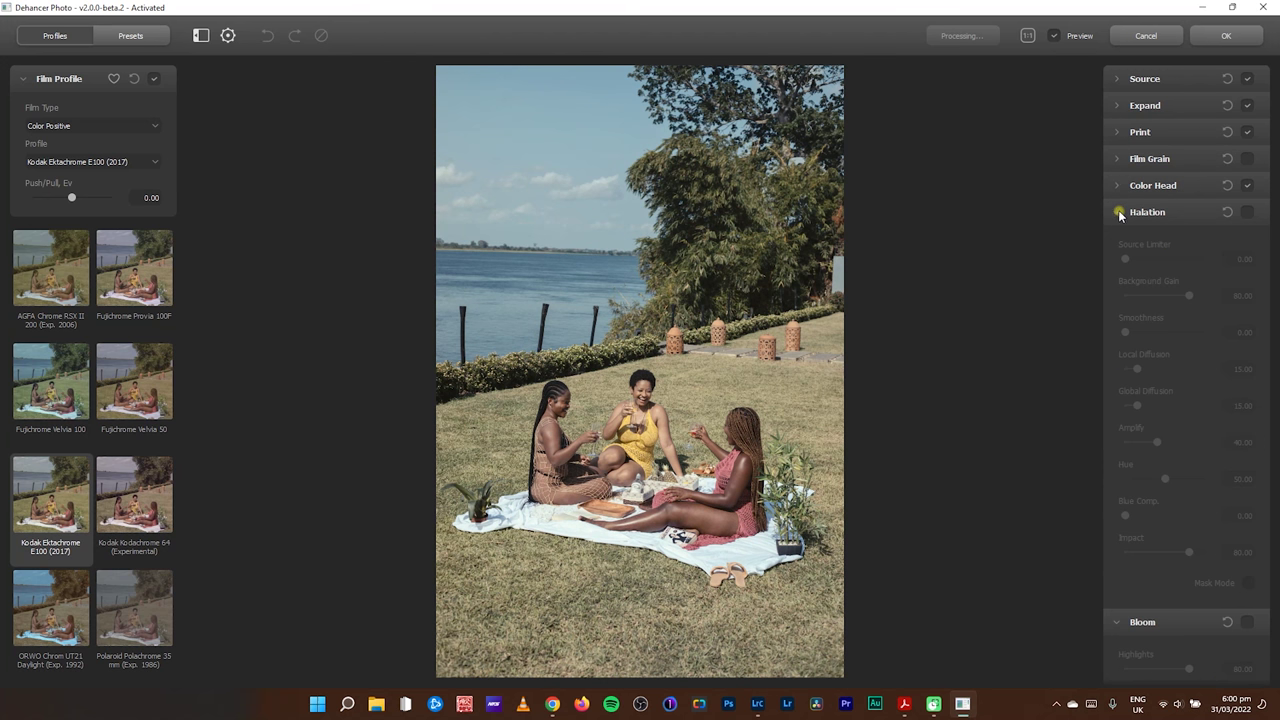
left_click(1249, 159)
left_click(1247, 213)
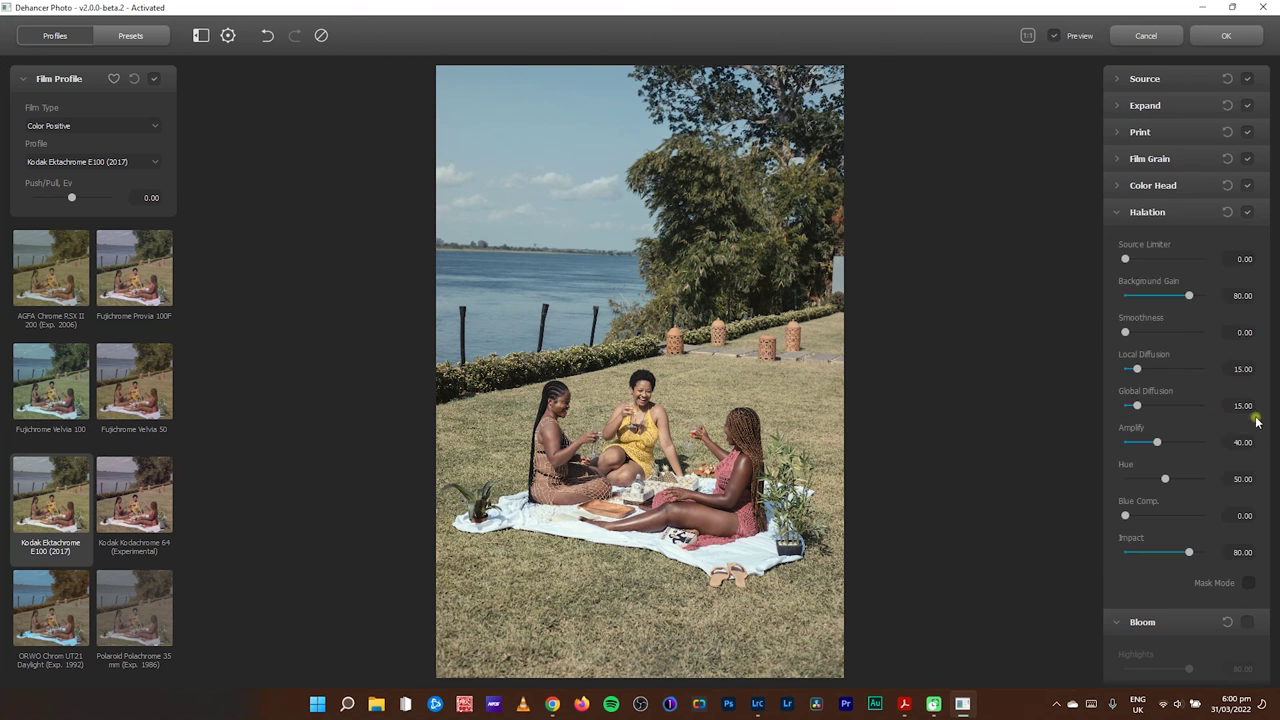
left_click(1248, 622)
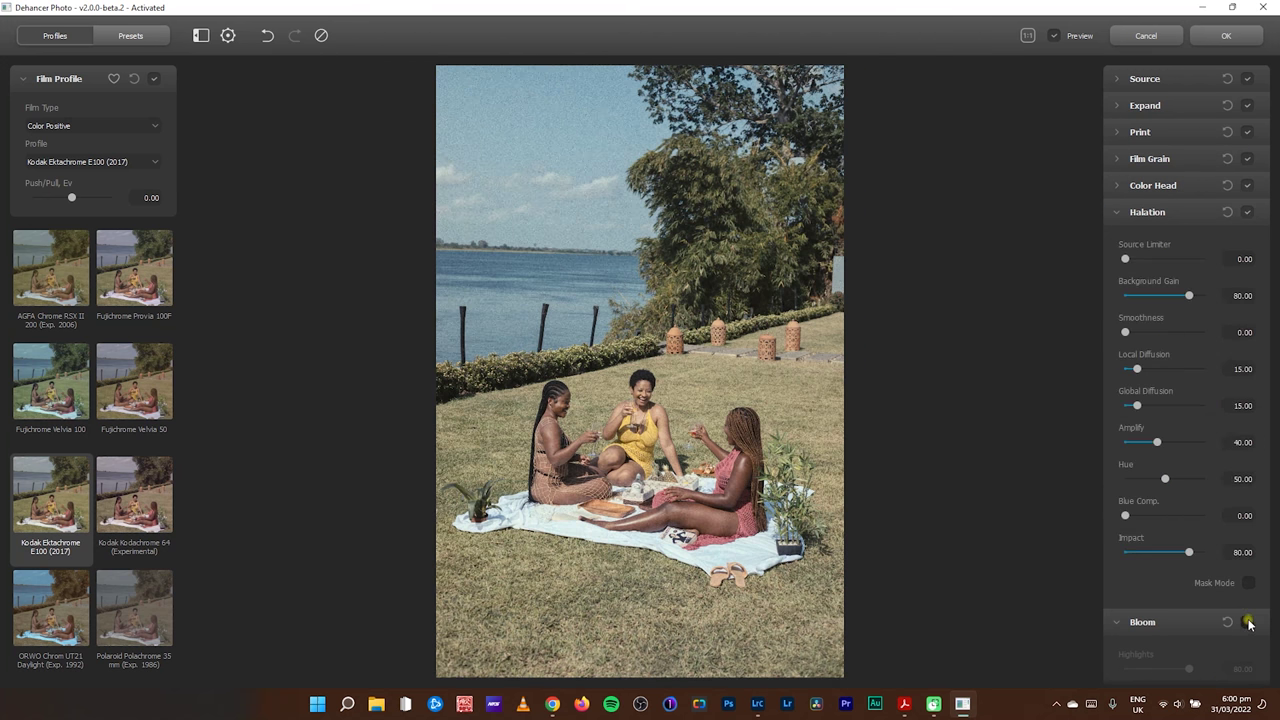
left_click(1117, 622)
left_click(1117, 212)
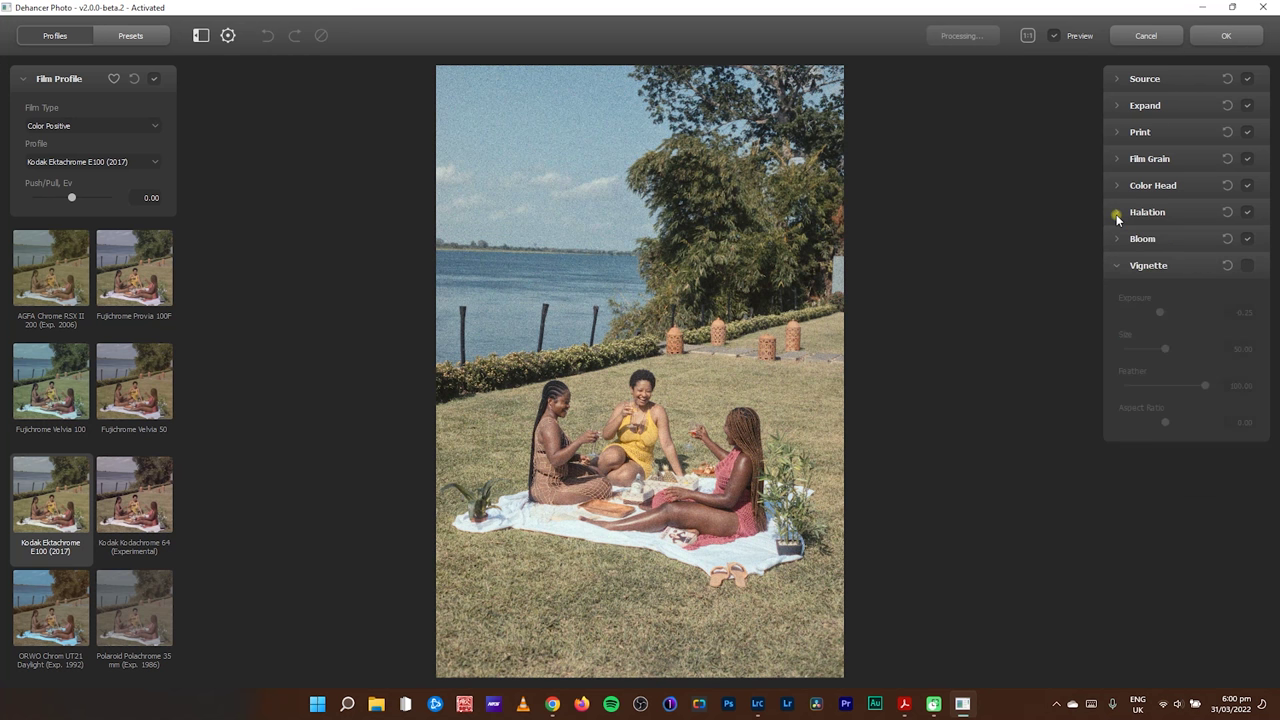
- Lower the print Exposure to -0.25
left_click(1113, 158)
left_click(1117, 132)
left_click(1117, 132)
left_click(1117, 107)
left_click(1117, 107)
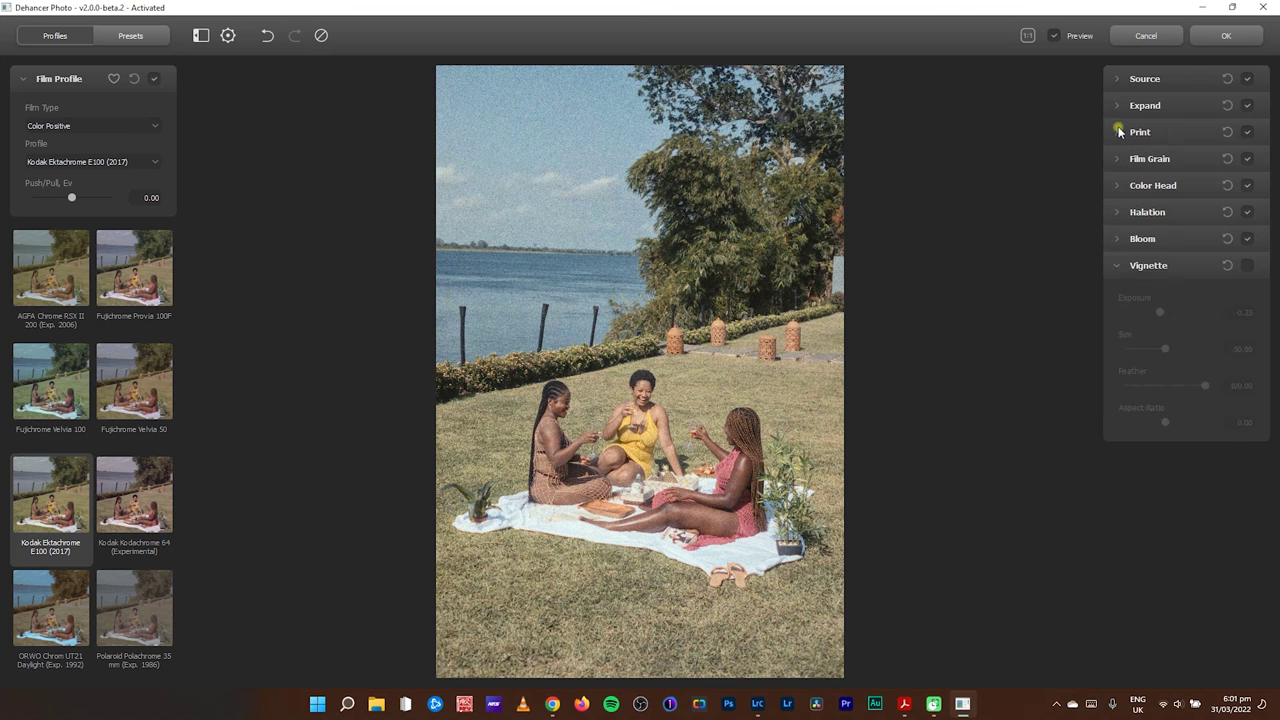
left_click(1117, 132)
left_click_drag(1184, 252, 1159, 258)
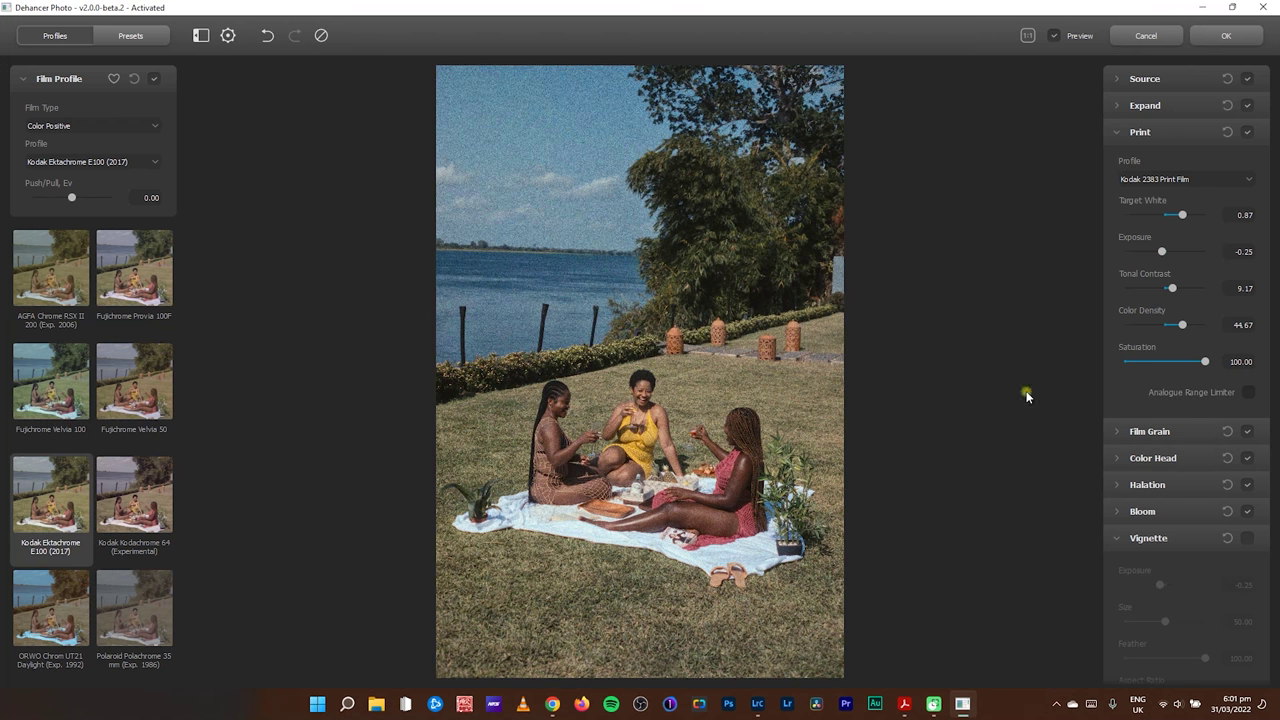
left_click(1118, 133)
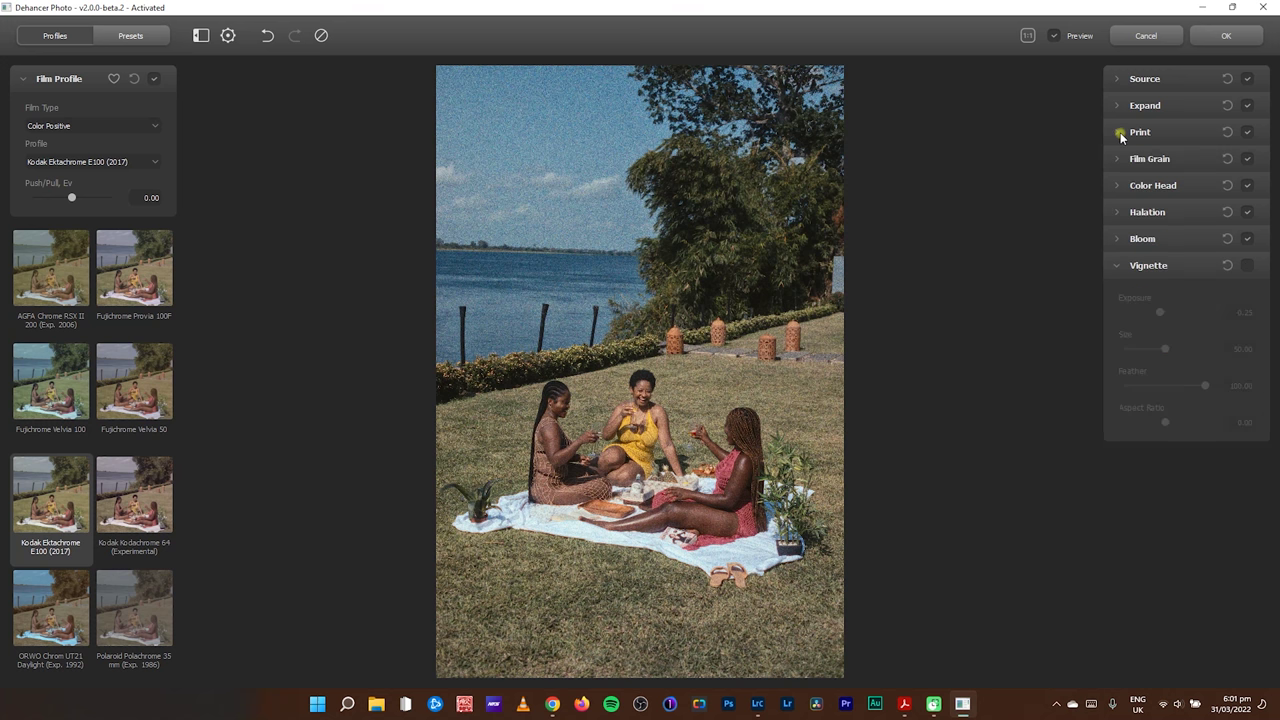
left_click(1119, 266)
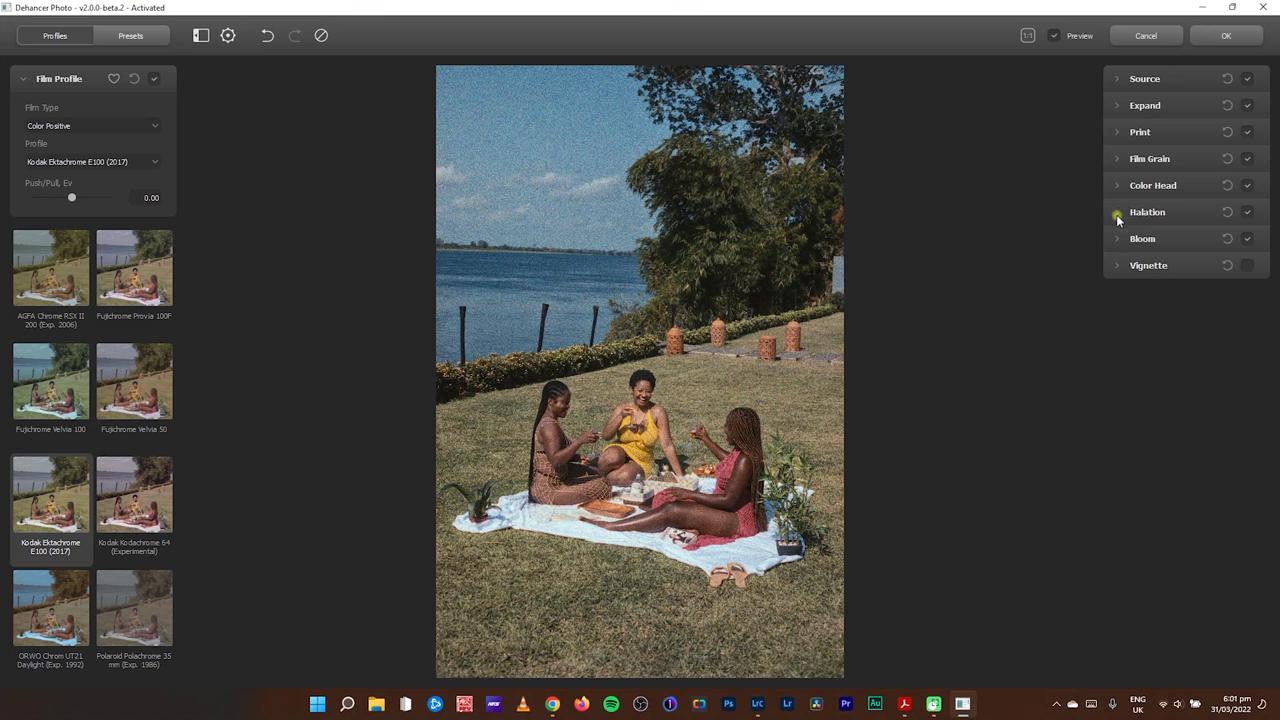
- Soften the film grain with Shadows 18.33, Midtones 25.83 and Color 20.00, and set its Size to 2.10
left_click(1113, 160)
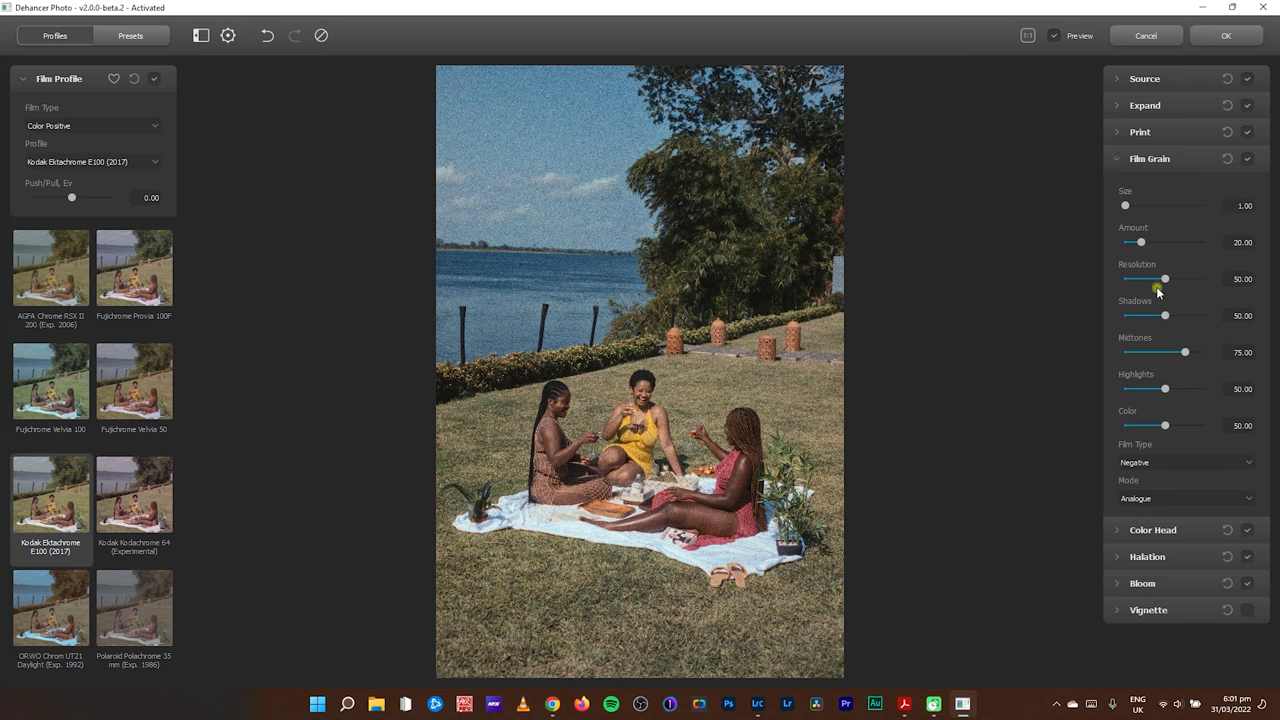
left_click_drag(1185, 352, 1139, 316)
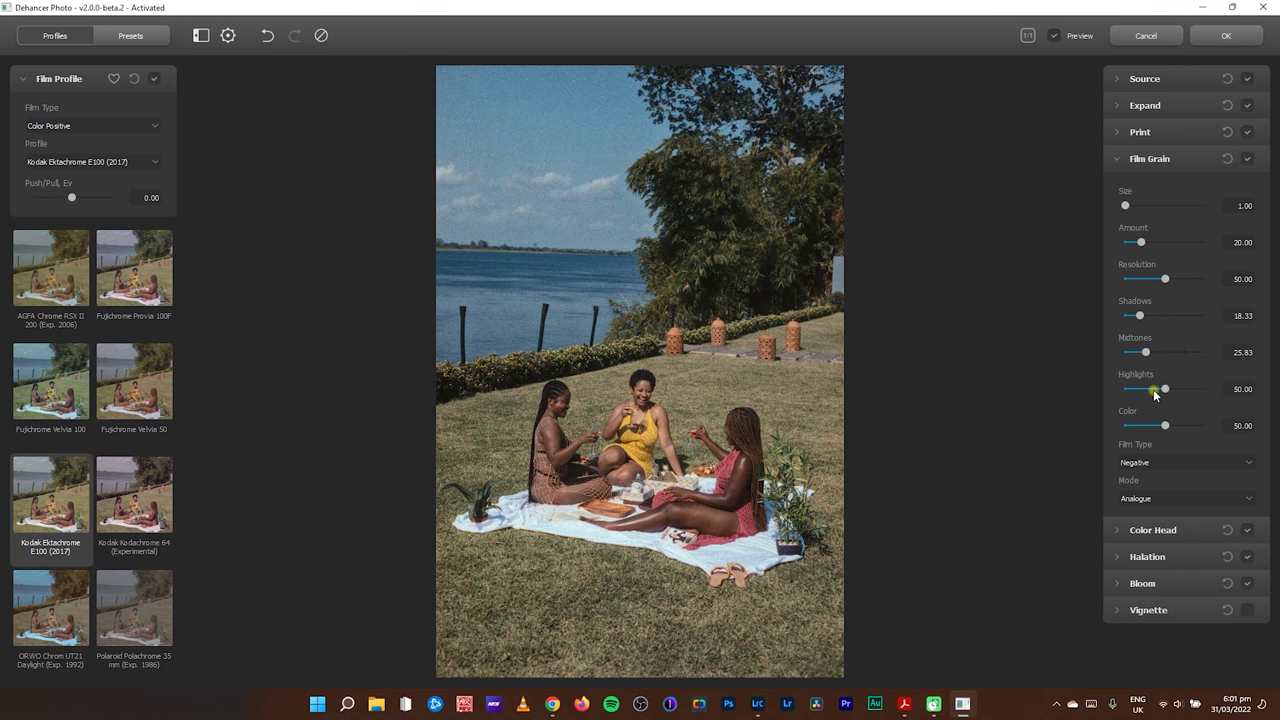
left_click(1153, 390)
left_click(1165, 426)
left_click_drag(1165, 428, 1144, 429)
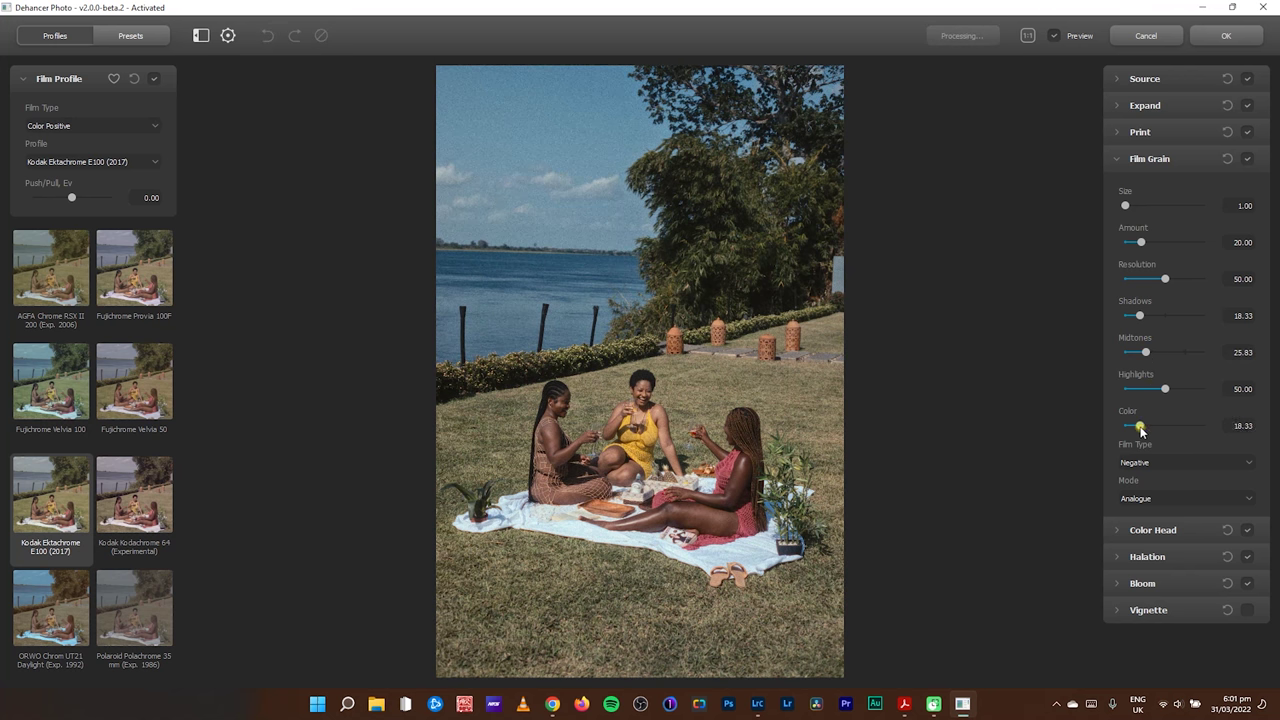
left_click_drag(1142, 429, 1143, 430)
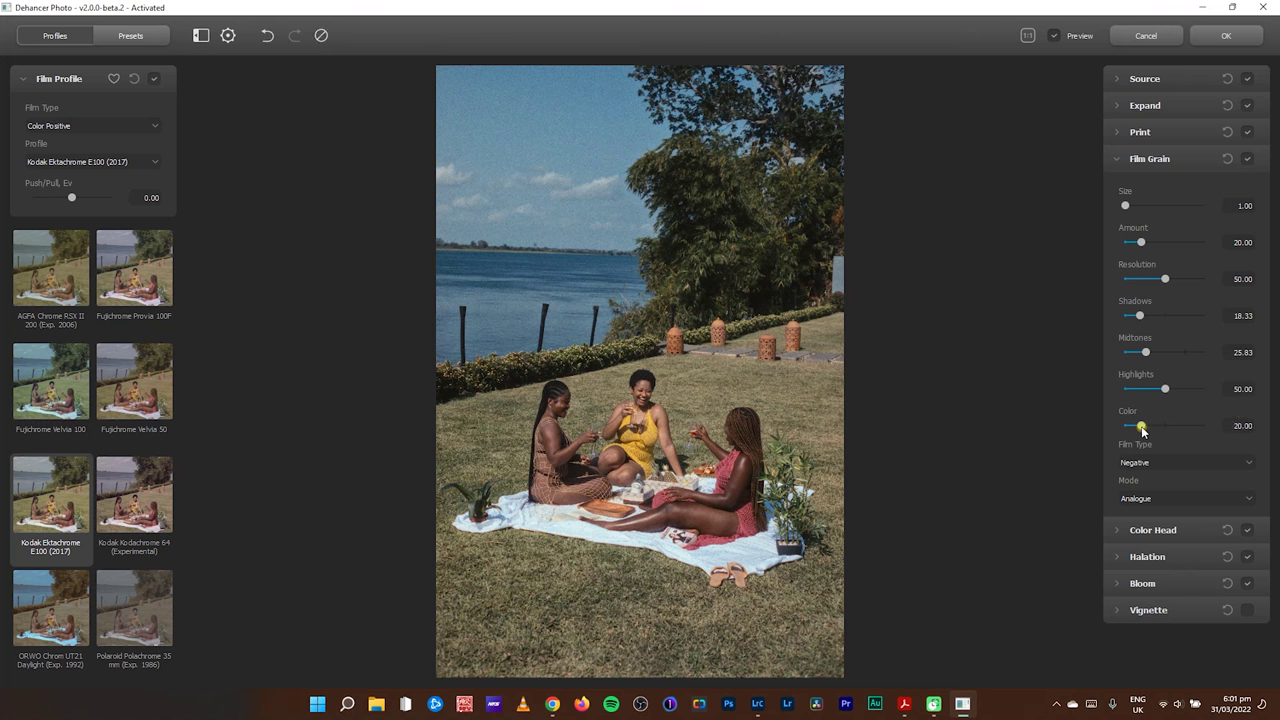
left_click(1116, 162)
left_click(1125, 205)
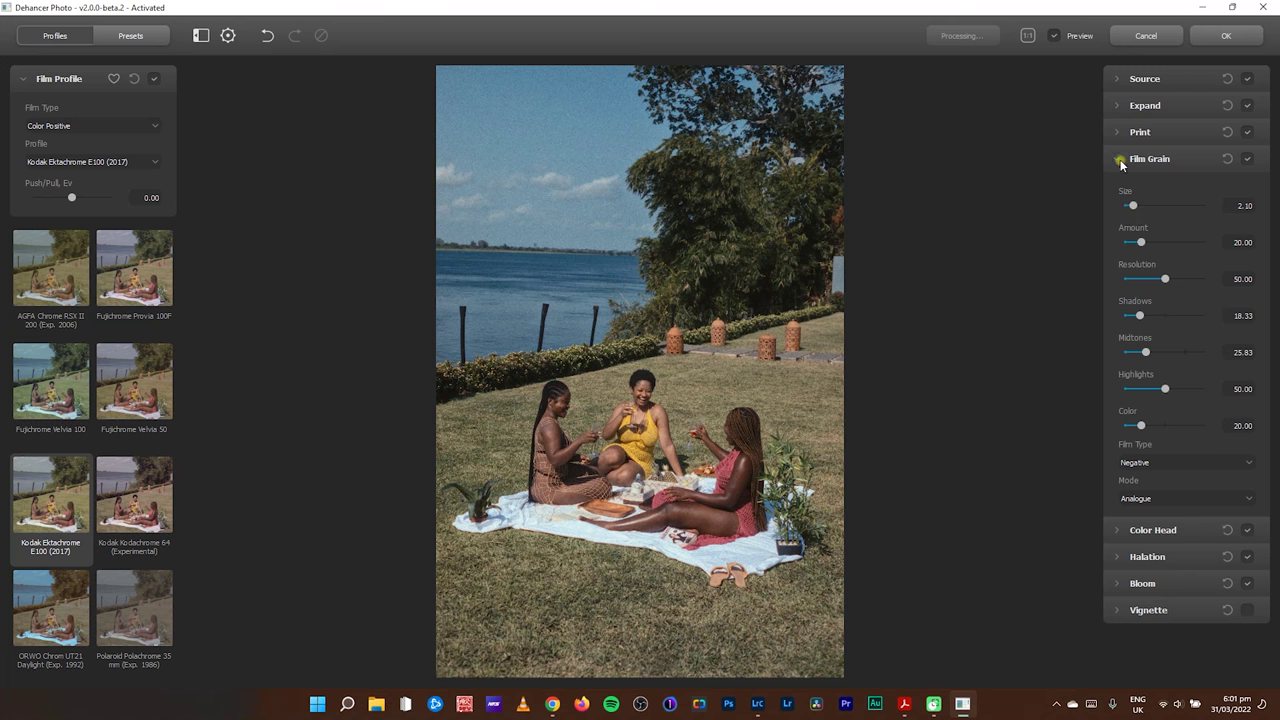
left_click(1117, 159)
- Inspect the woman in yellow at full size and raise the Halation Amplify to 70.00
left_click(1119, 240)
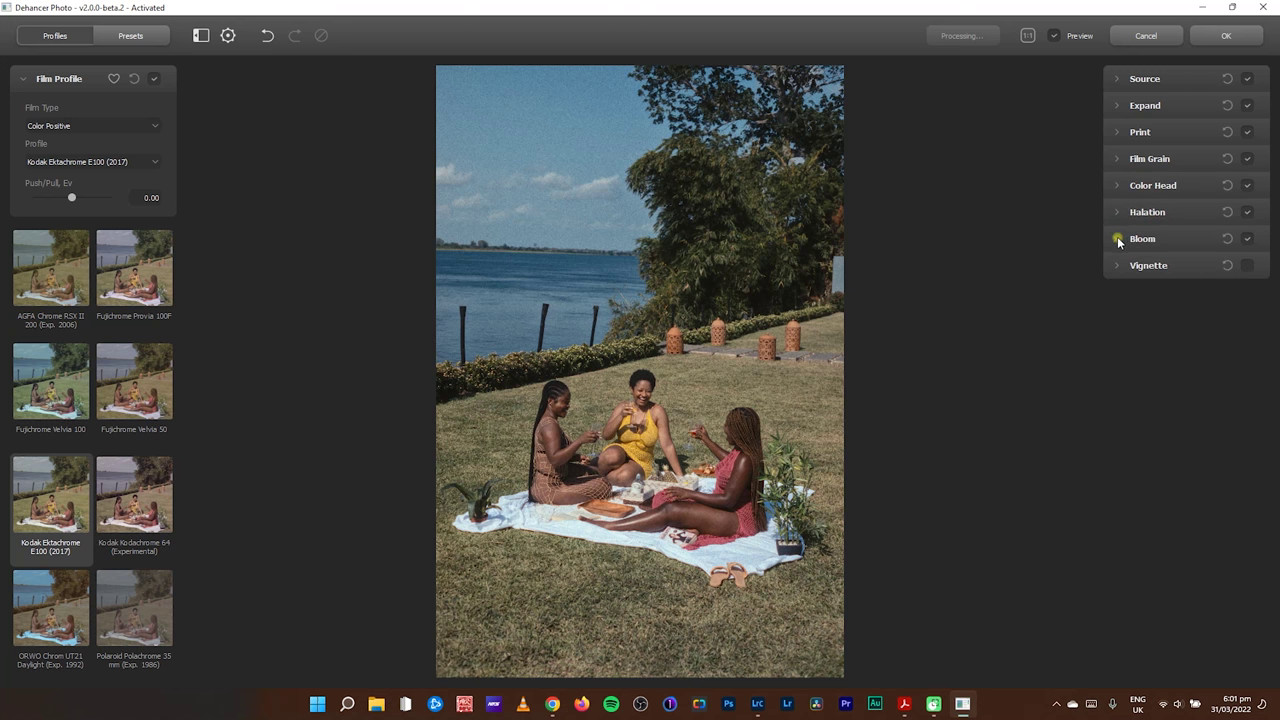
left_click(1145, 212)
left_click(625, 412)
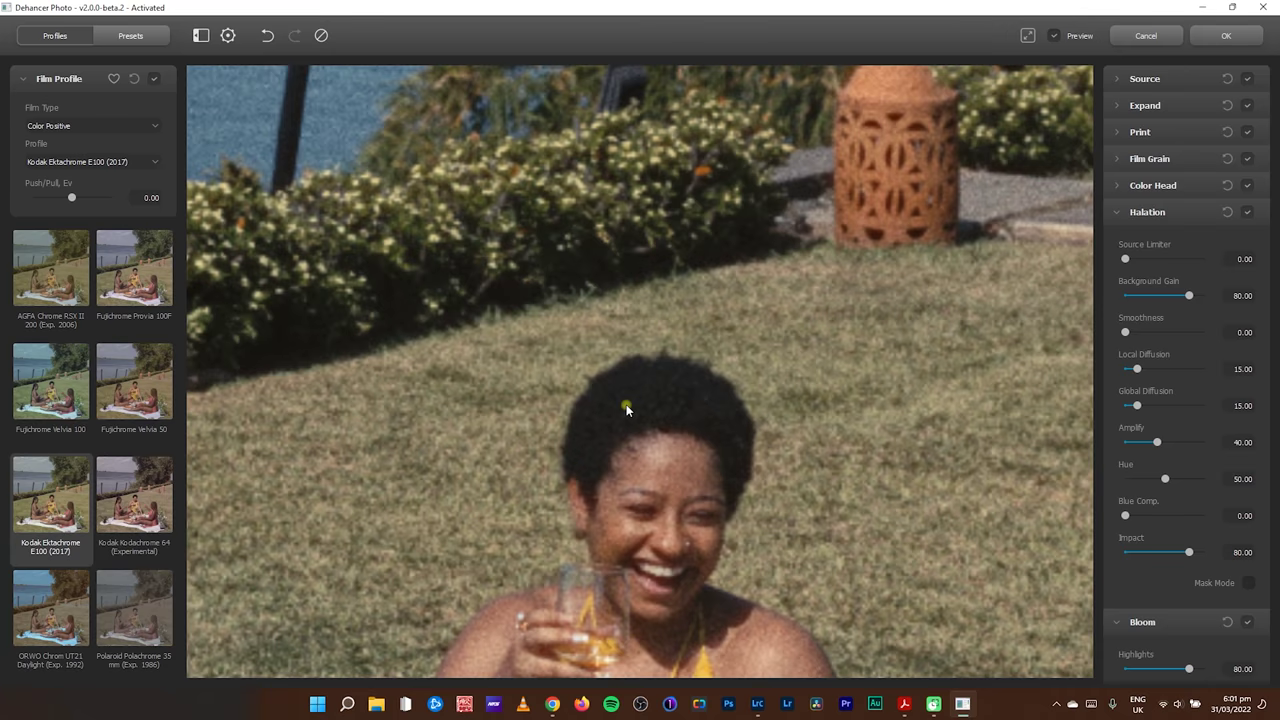
left_click_drag(716, 341, 802, 271)
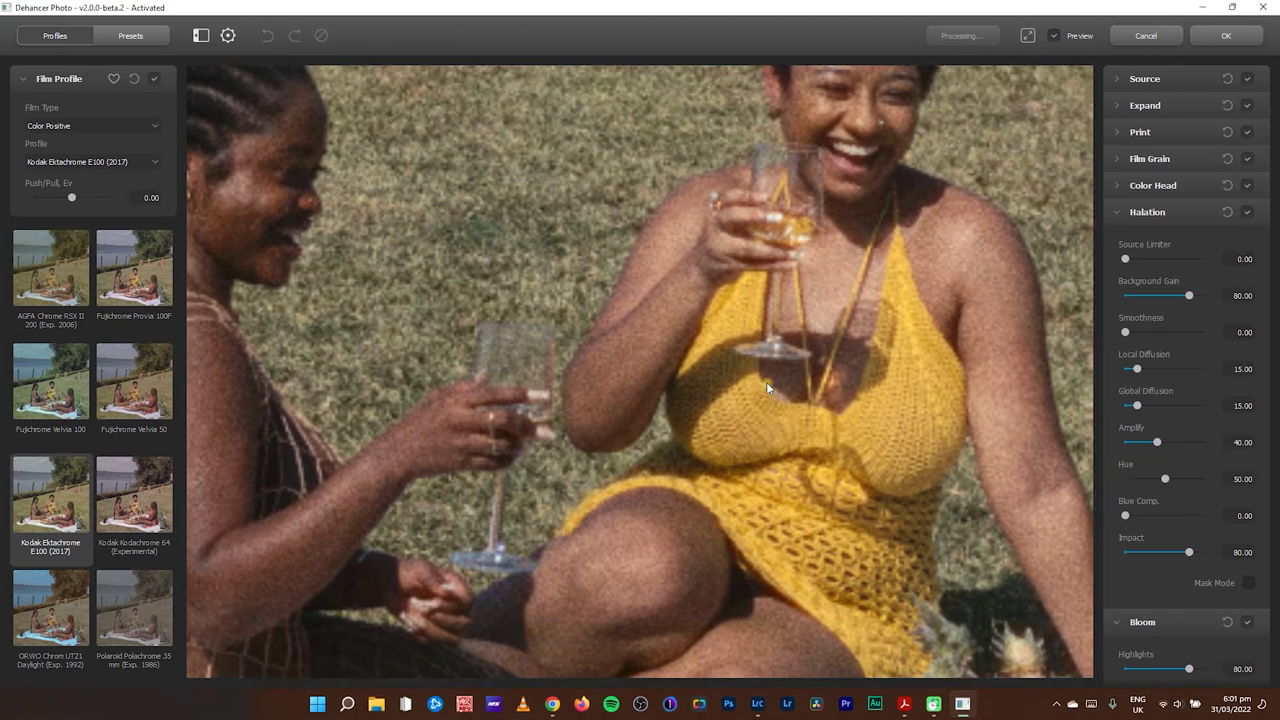
left_click_drag(768, 388, 714, 468)
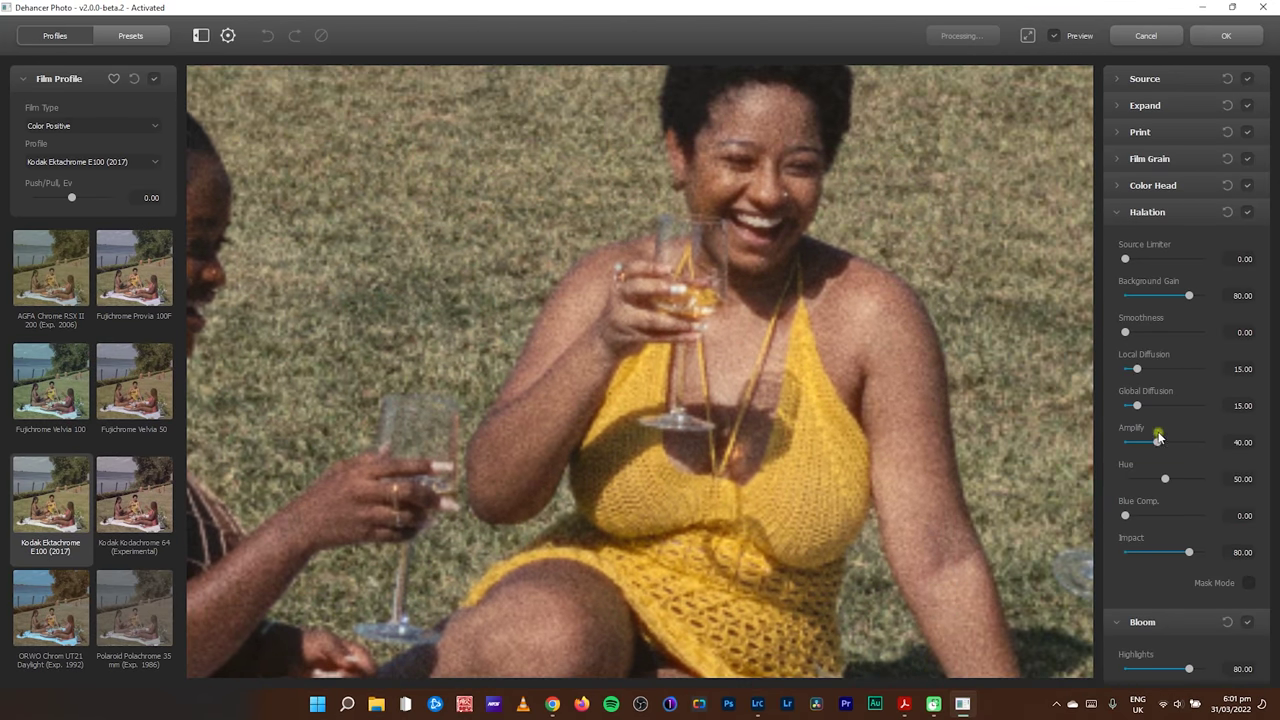
left_click_drag(1161, 446, 1183, 446)
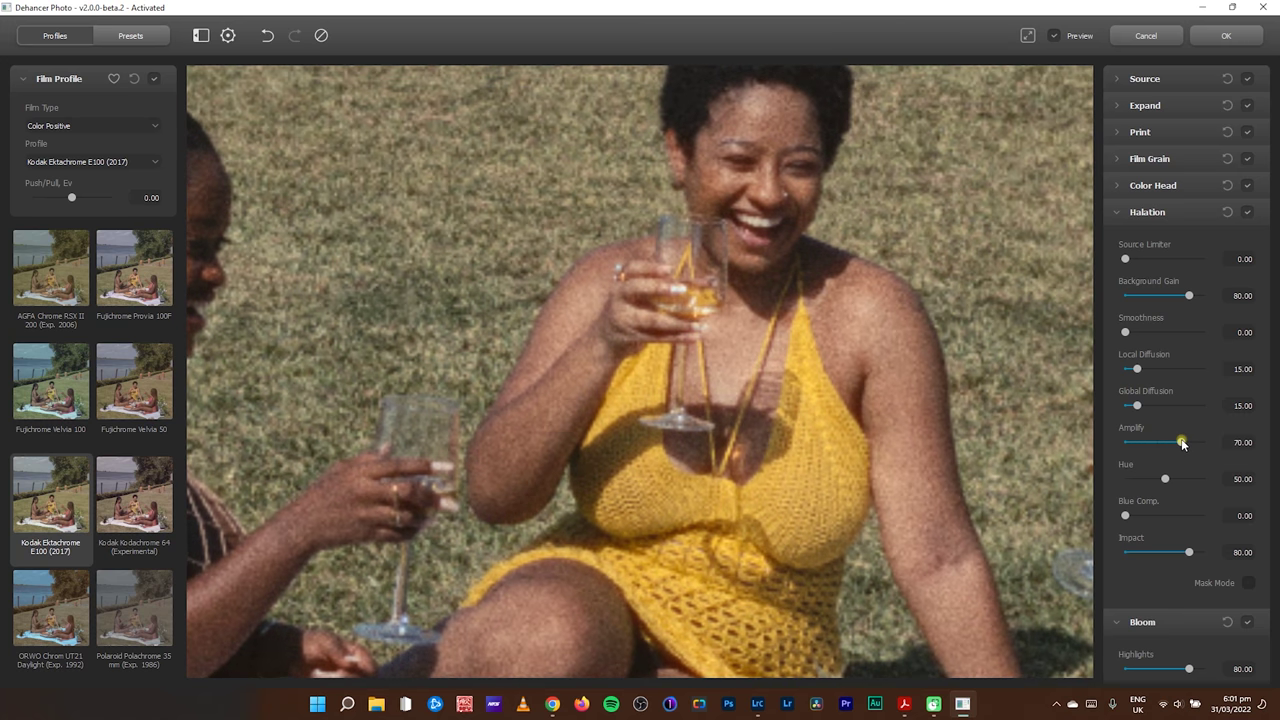
left_click(930, 440)
left_click(1120, 210)
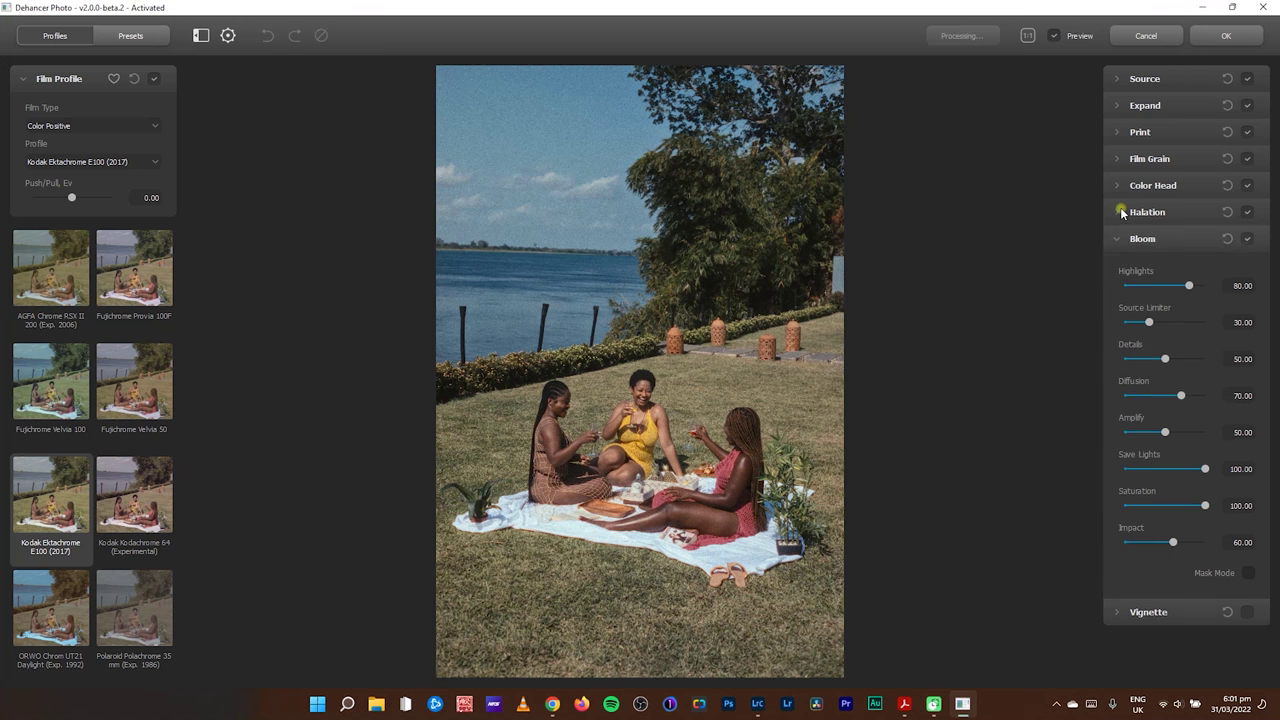
- Compare the picnic photo with and without the Bloom effect
left_click(1249, 240)
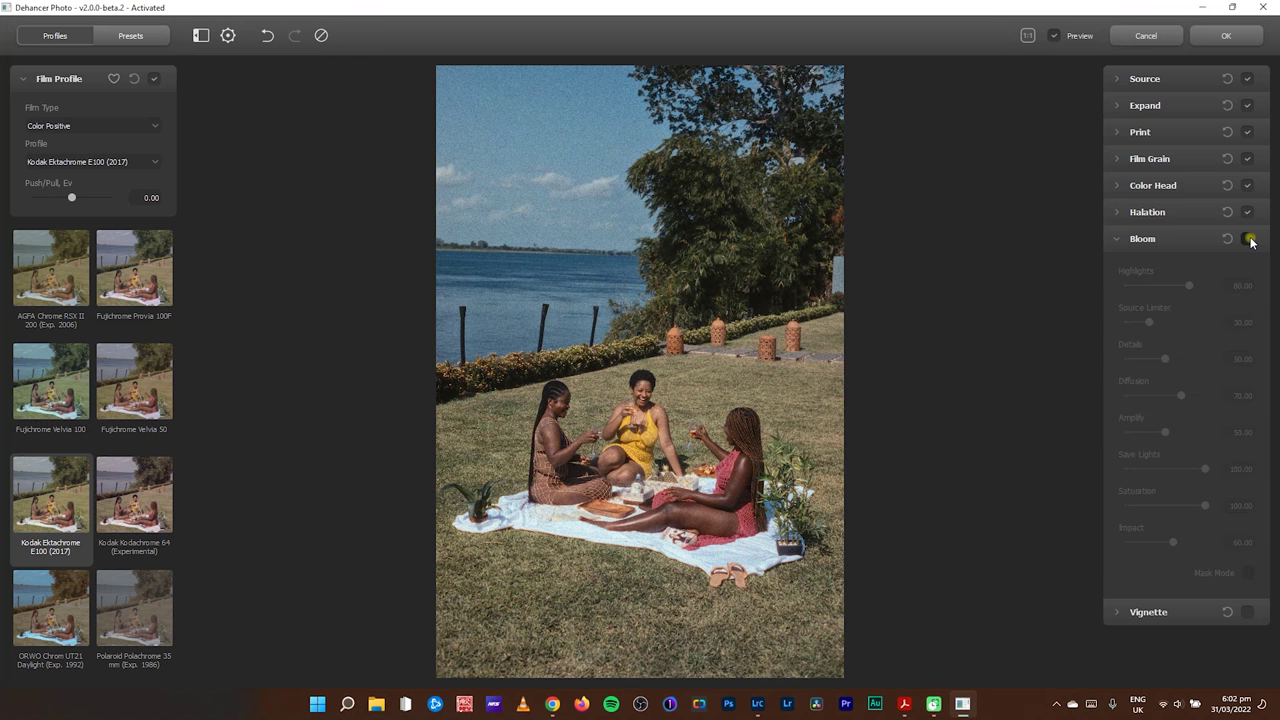
left_click(1249, 240)
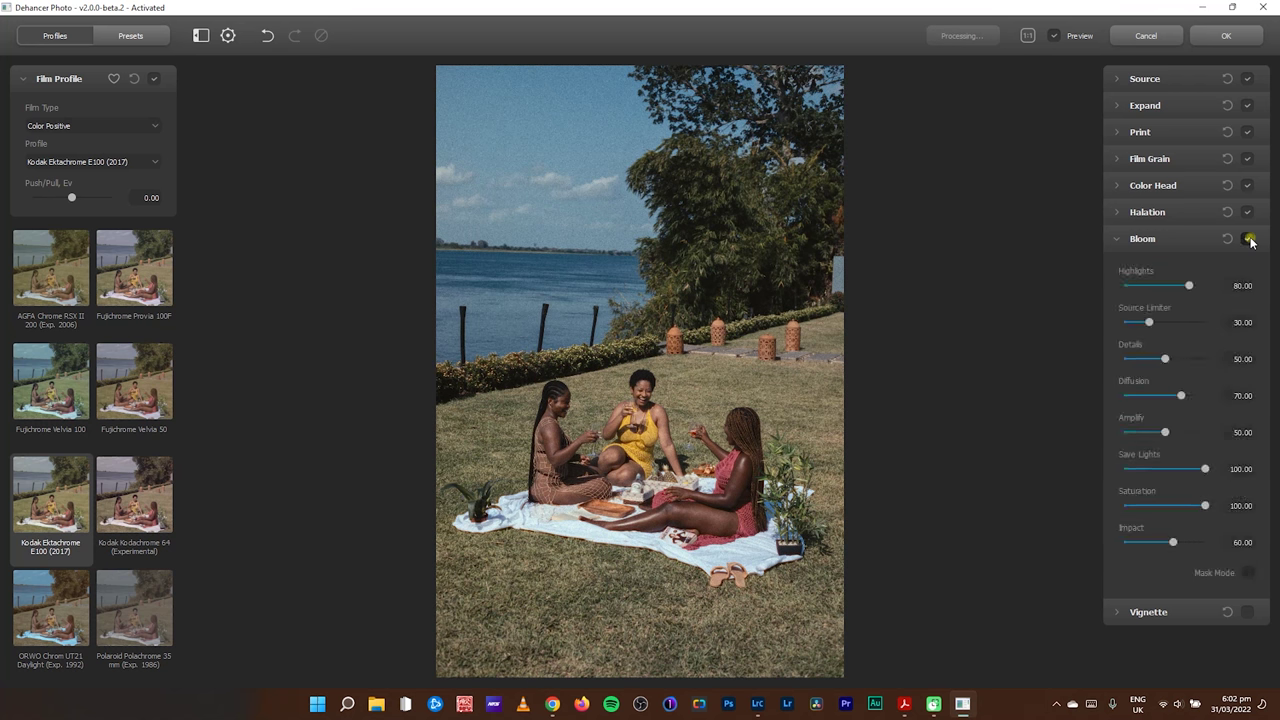
left_click(1249, 240)
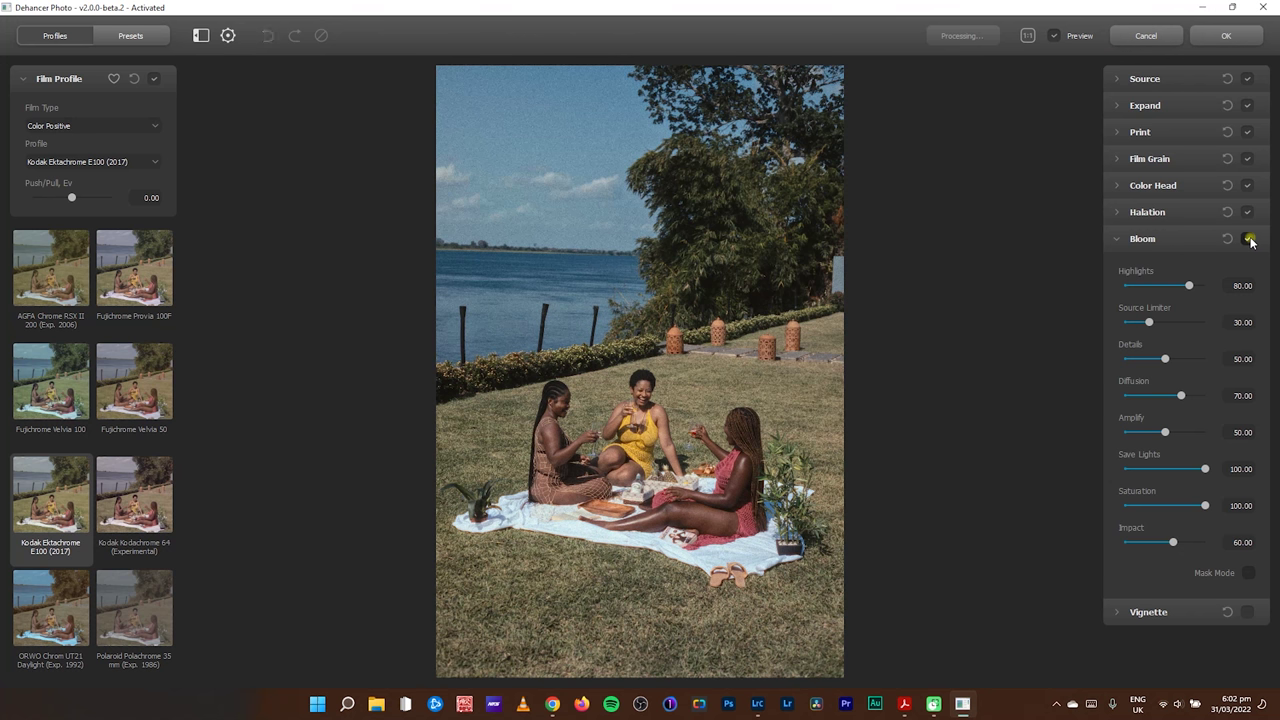
- Set the source Temperature Comp. to -7.17 and apply the grade after comparing the photo with its ungraded version
left_click(1118, 78)
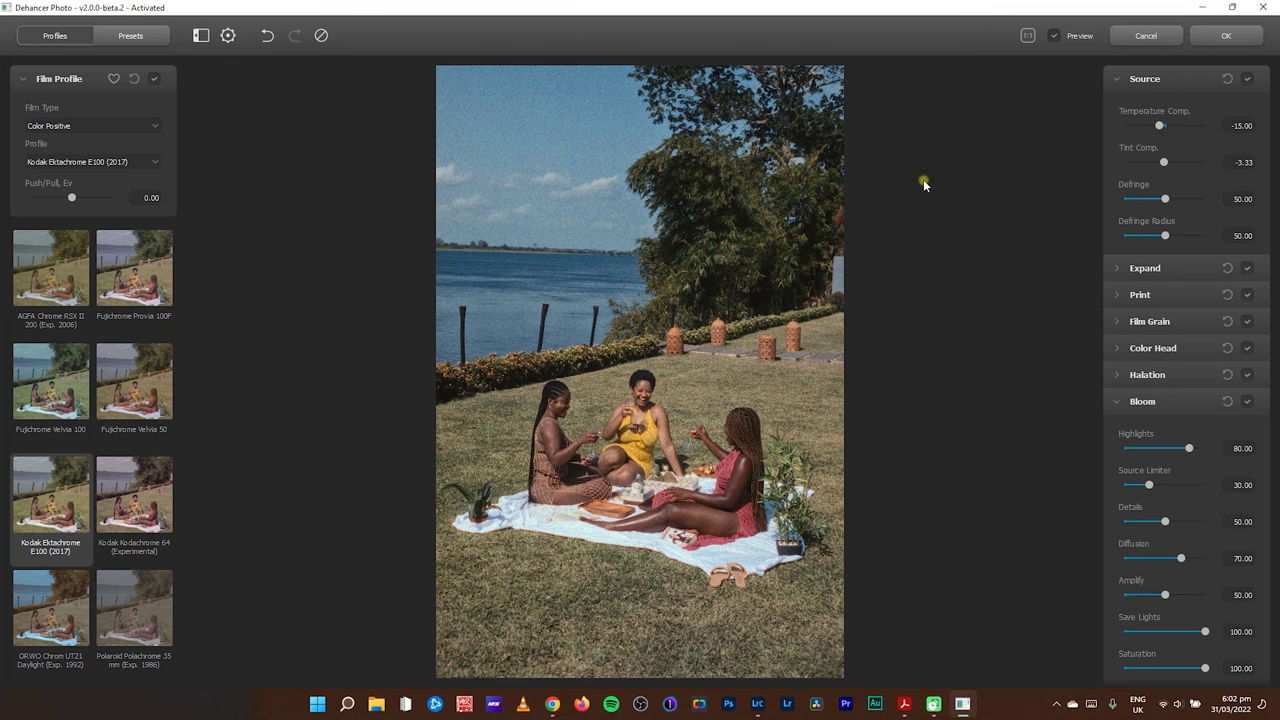
mouse_move(1160, 126)
left_mouse_down()
mouse_move(1178, 130)
mouse_move(1160, 136)
left_mouse_up()
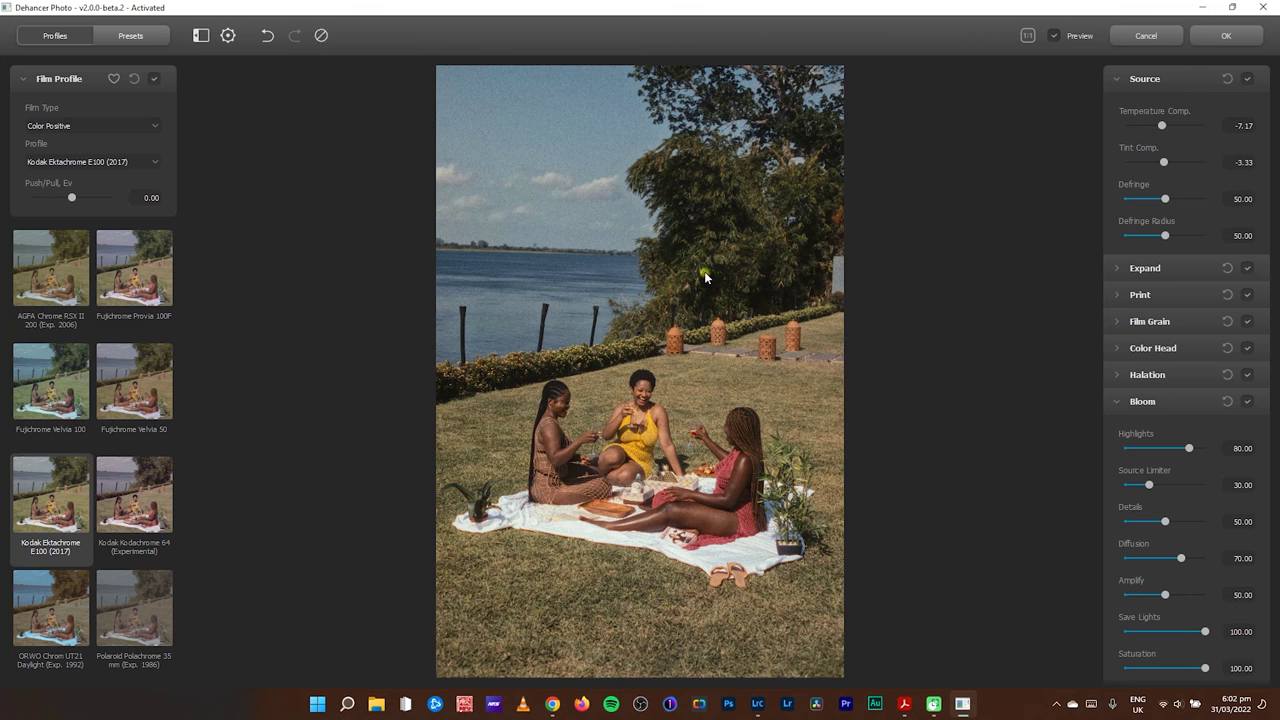
left_click(1055, 36)
left_click(1057, 38)
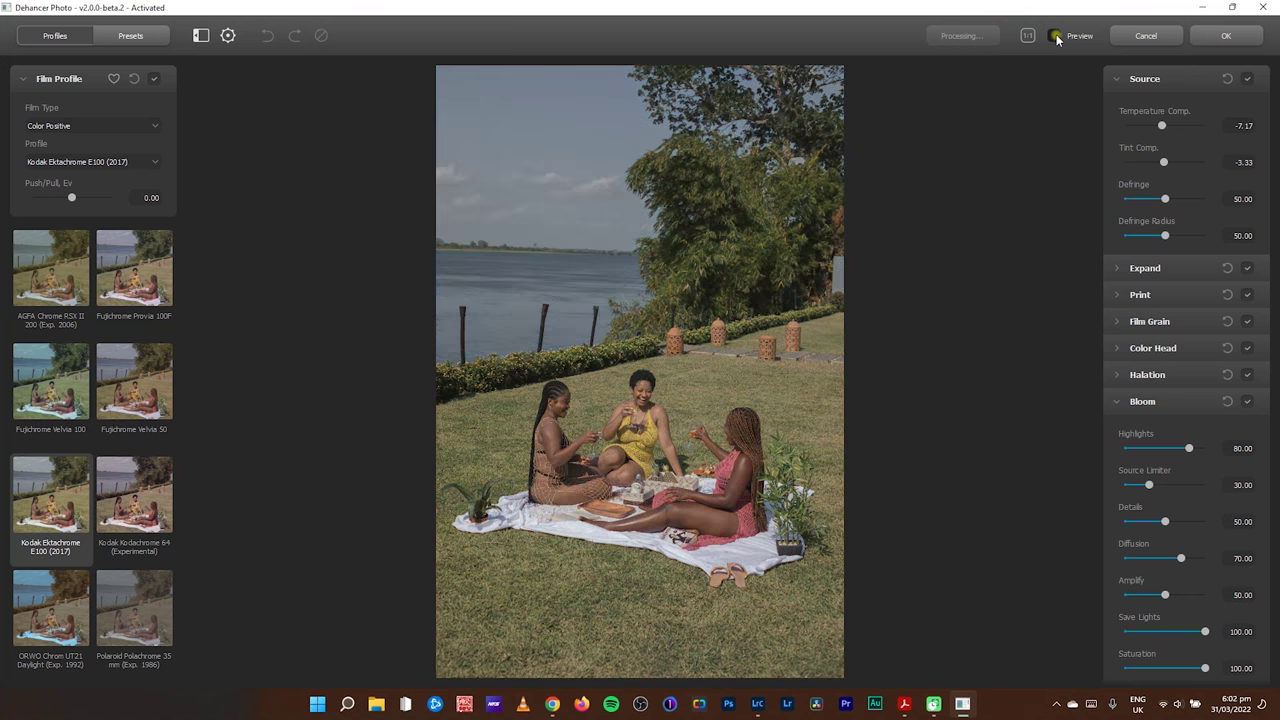
left_click(1057, 38)
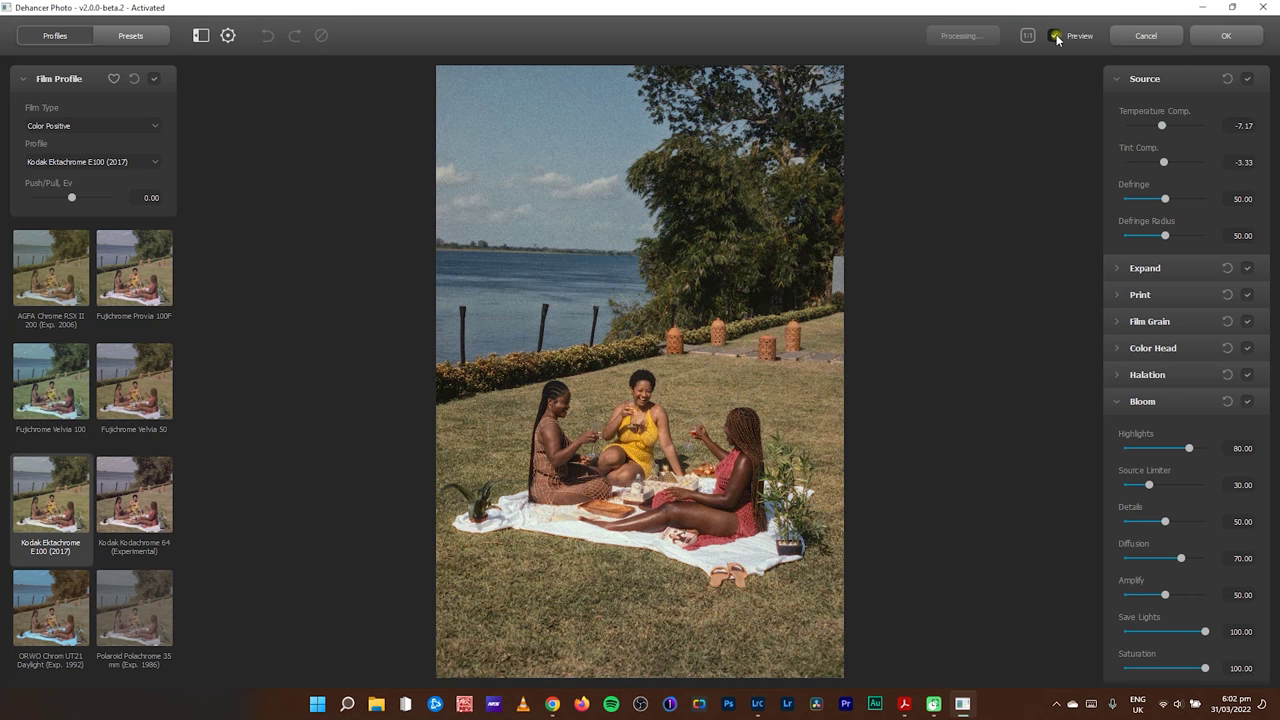
left_click(1057, 38)
left_click(1057, 38)
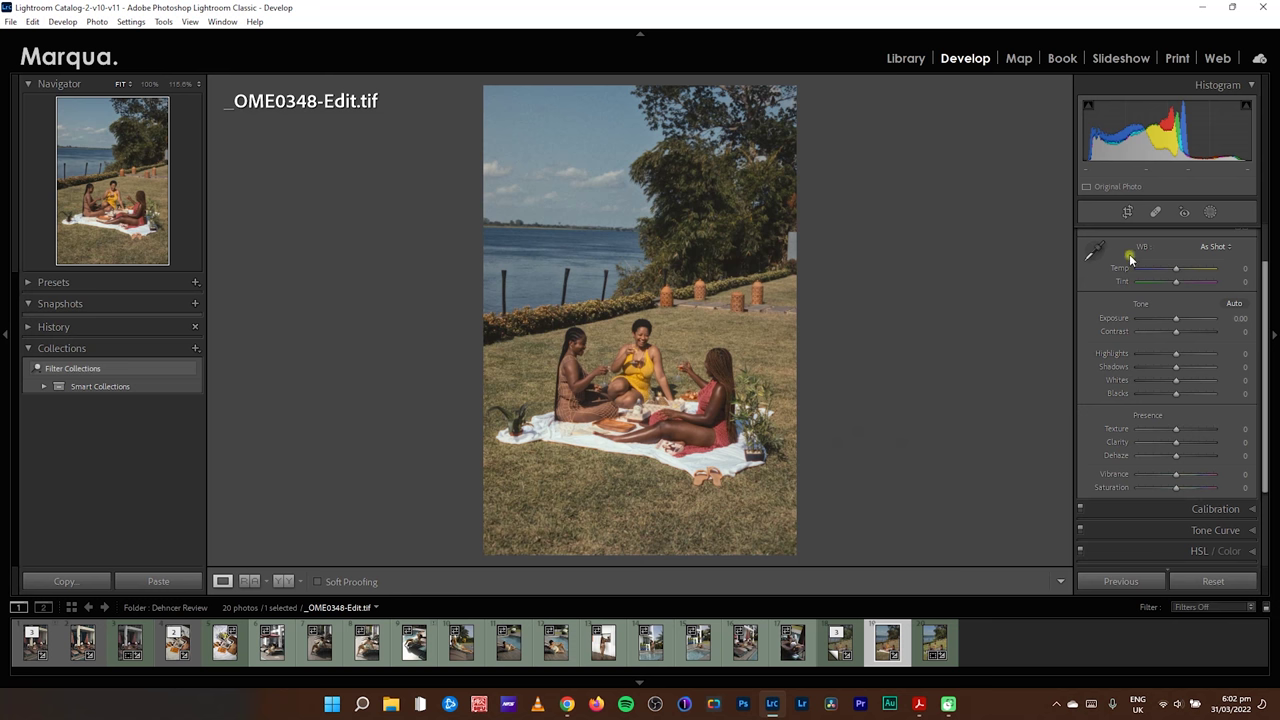
- Set Whites to +16 and Blacks to -12, and compare before and after side by side with a close look at the woman in yellow
left_click_drag(1266, 306, 1184, 330)
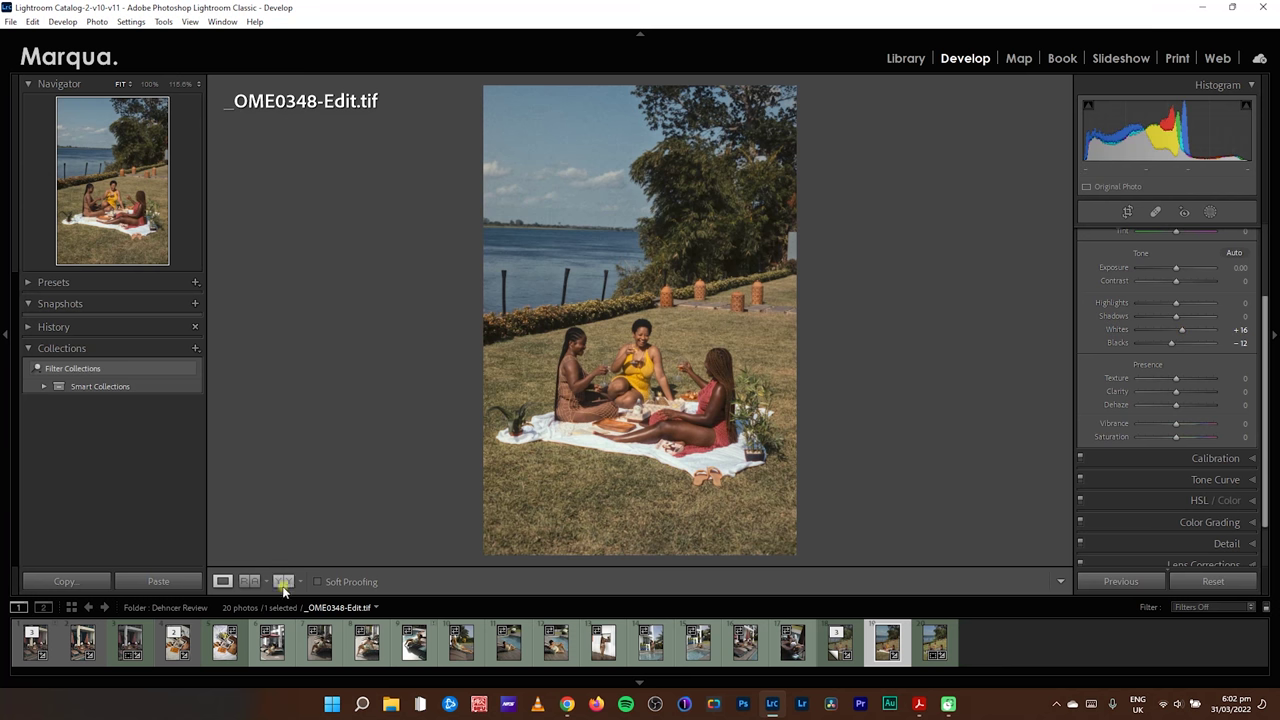
left_click(283, 581)
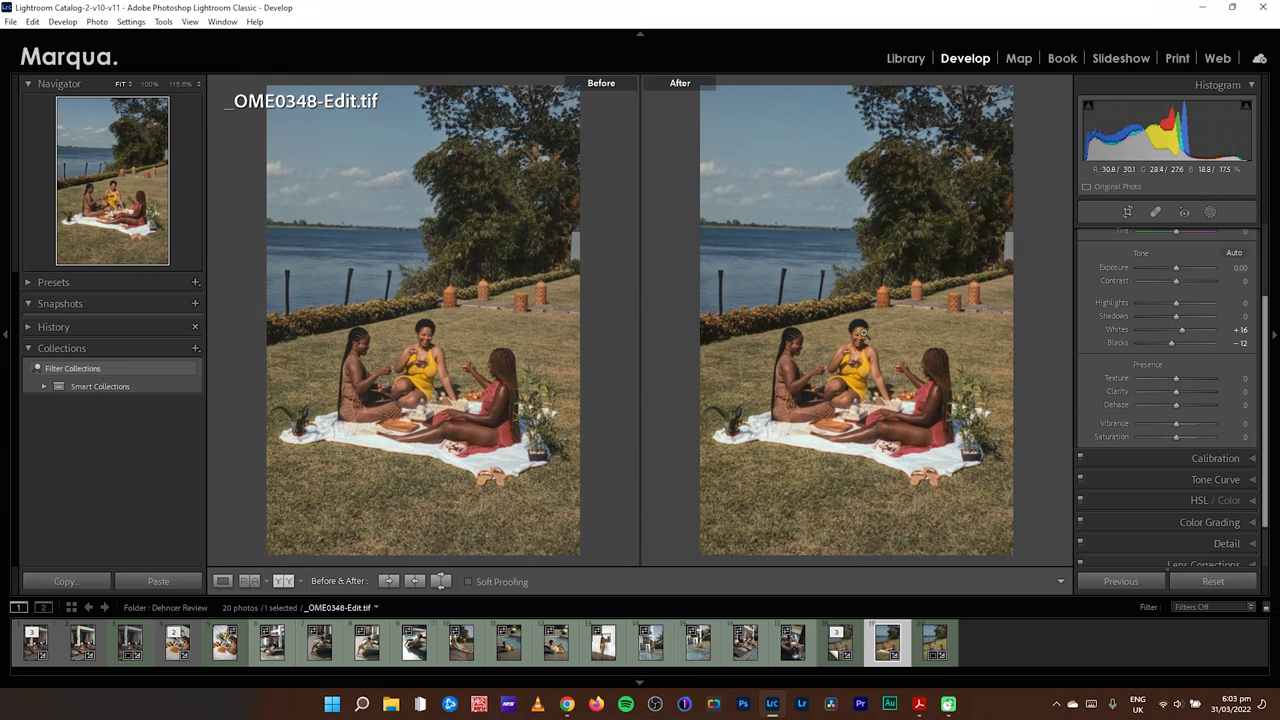
left_click(861, 332)
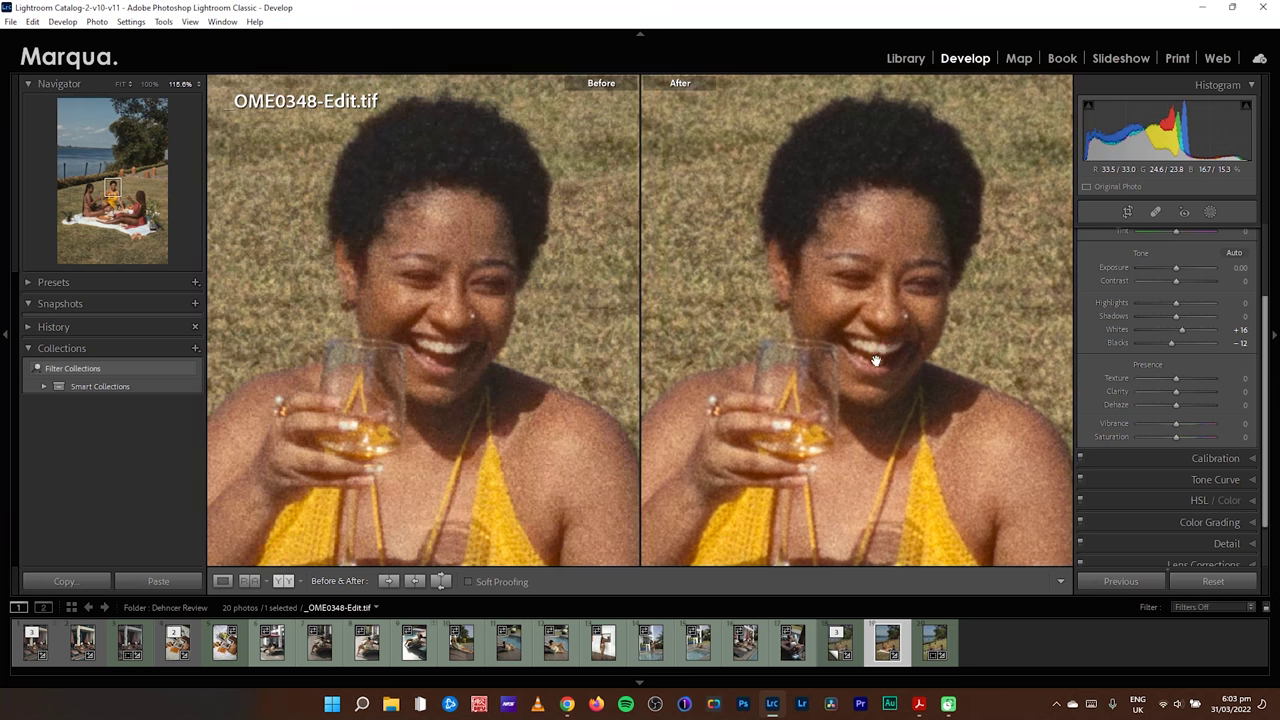
left_click_drag(875, 359, 883, 323)
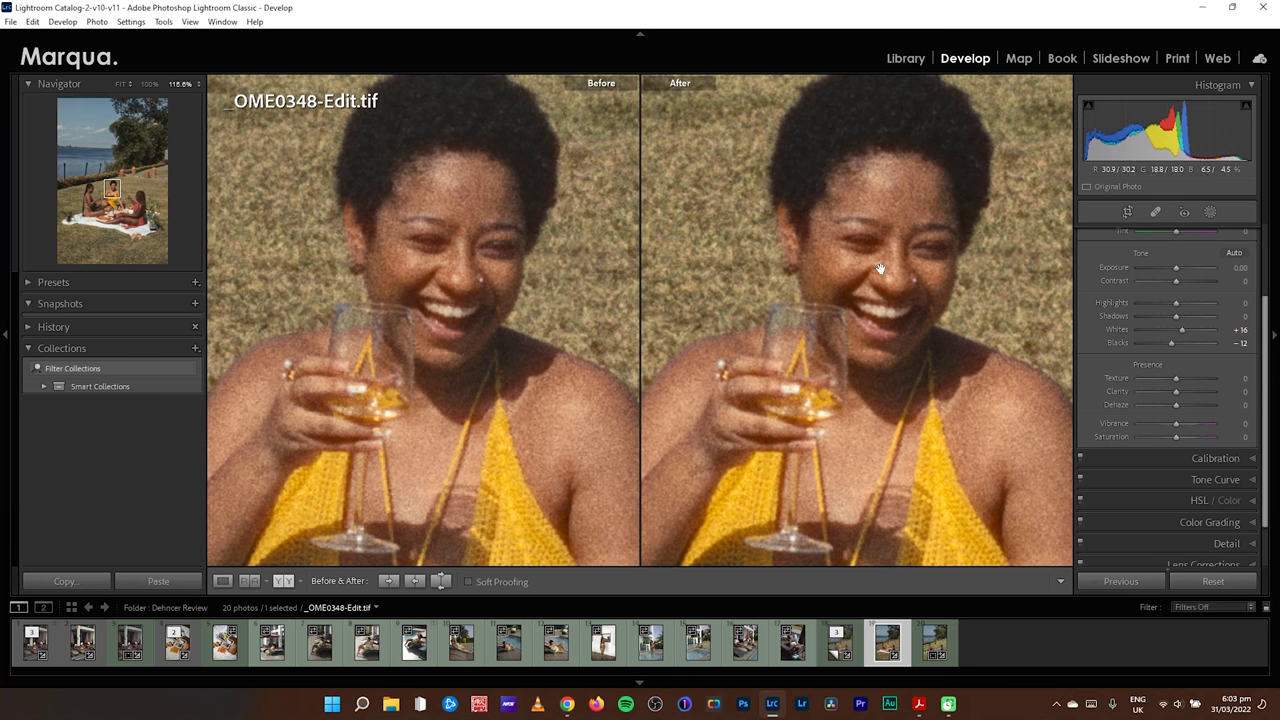
left_click_drag(872, 335, 878, 248)
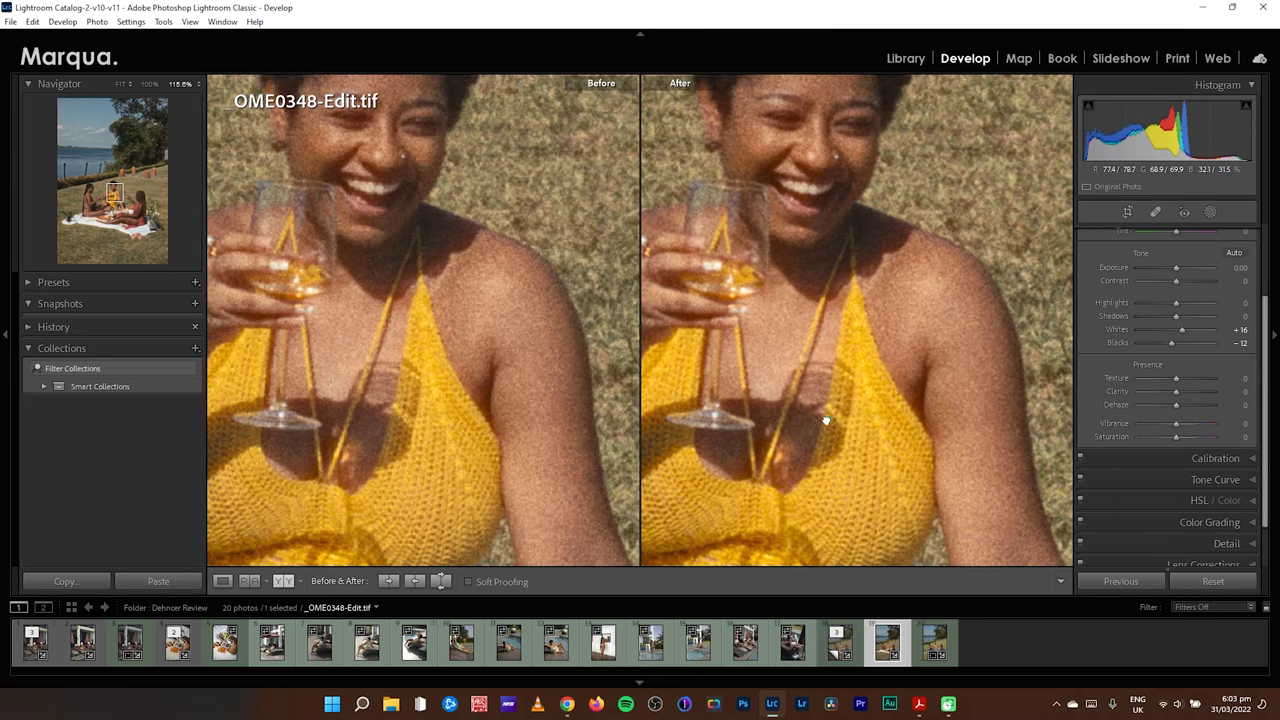
left_click(829, 423)
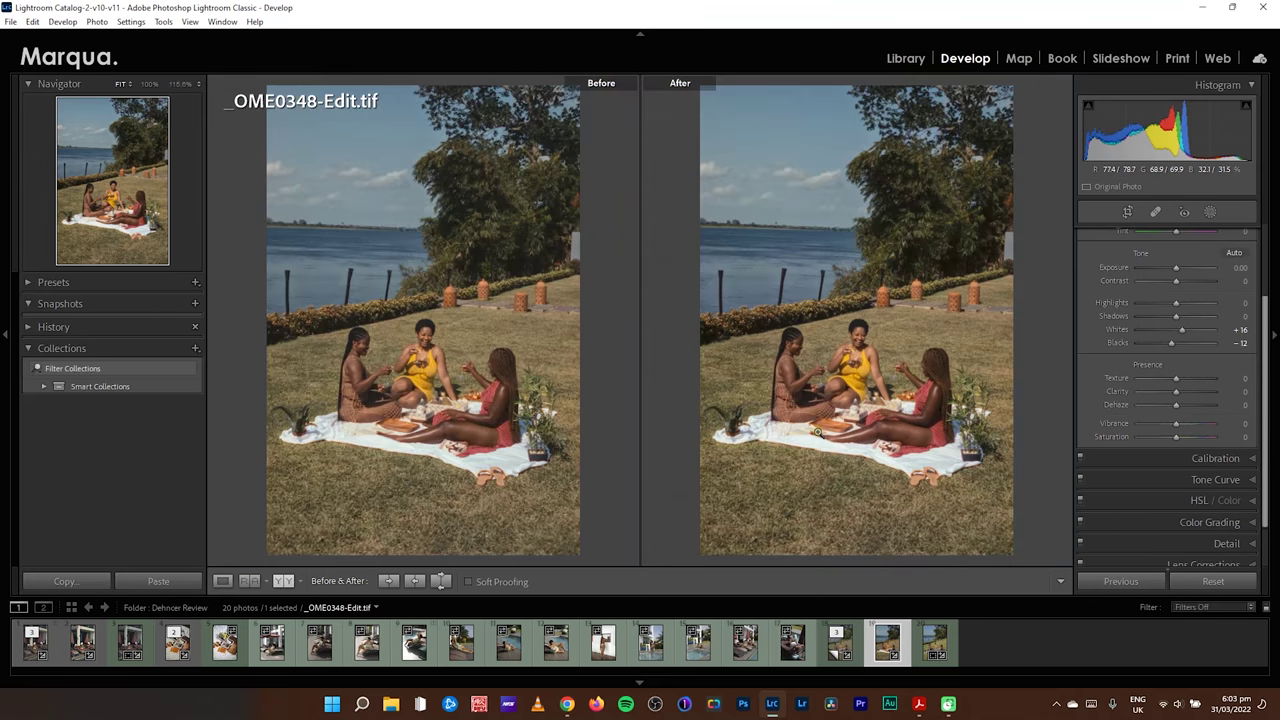
- Straighten the picnic photo's horizon with a slight crop rotation and collapse the Basic adjustments
left_click(1127, 211)
mouse_move(922, 224)
left_mouse_down()
mouse_move(923, 209)
mouse_move(923, 231)
left_mouse_up()
left_click(1049, 581)
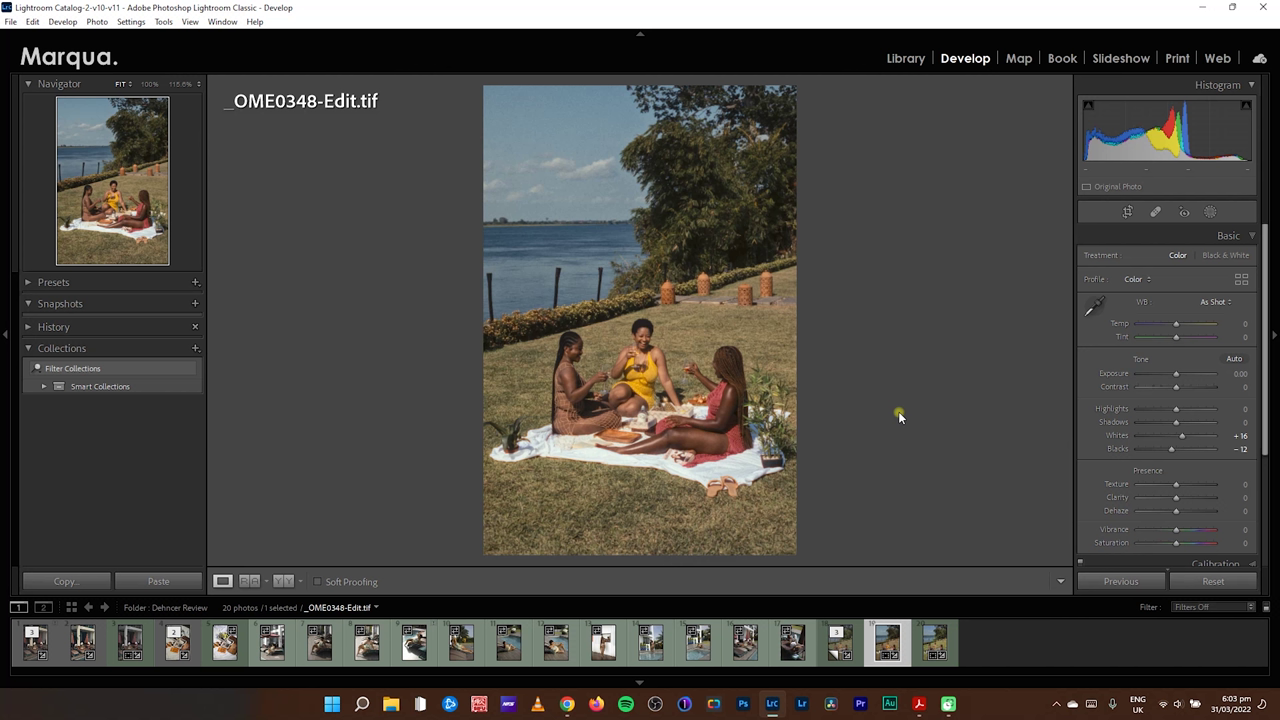
left_click(1201, 229)
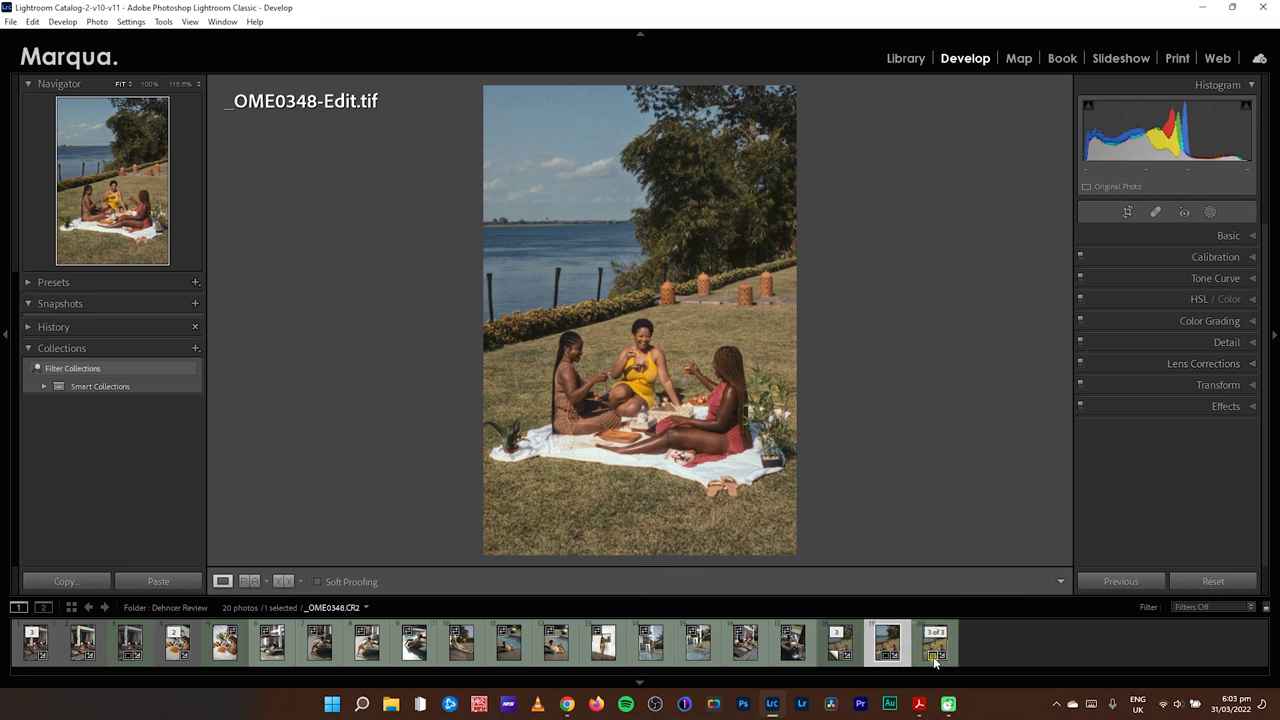
- Switch to Acrobat Reader to review the RAW settings recommended in the Dehancer setup guide, and return to Lightroom Classic
key("alt+Tab")
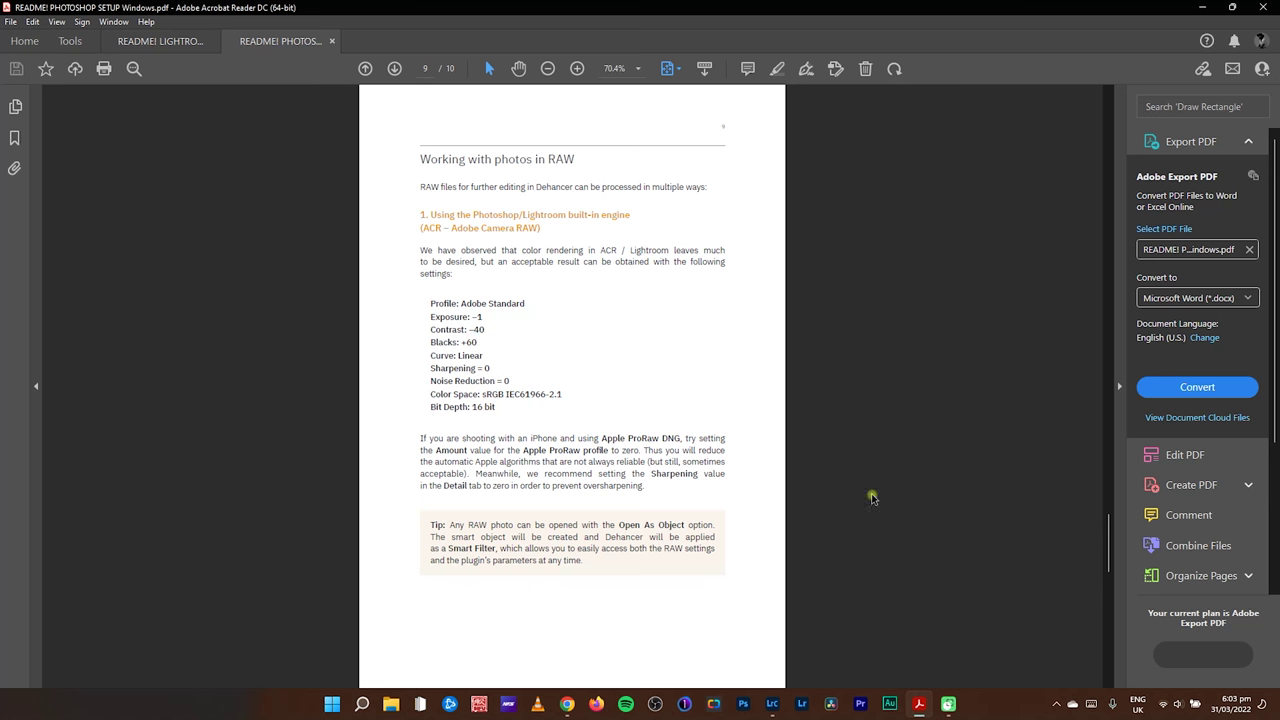
left_click(773, 706)
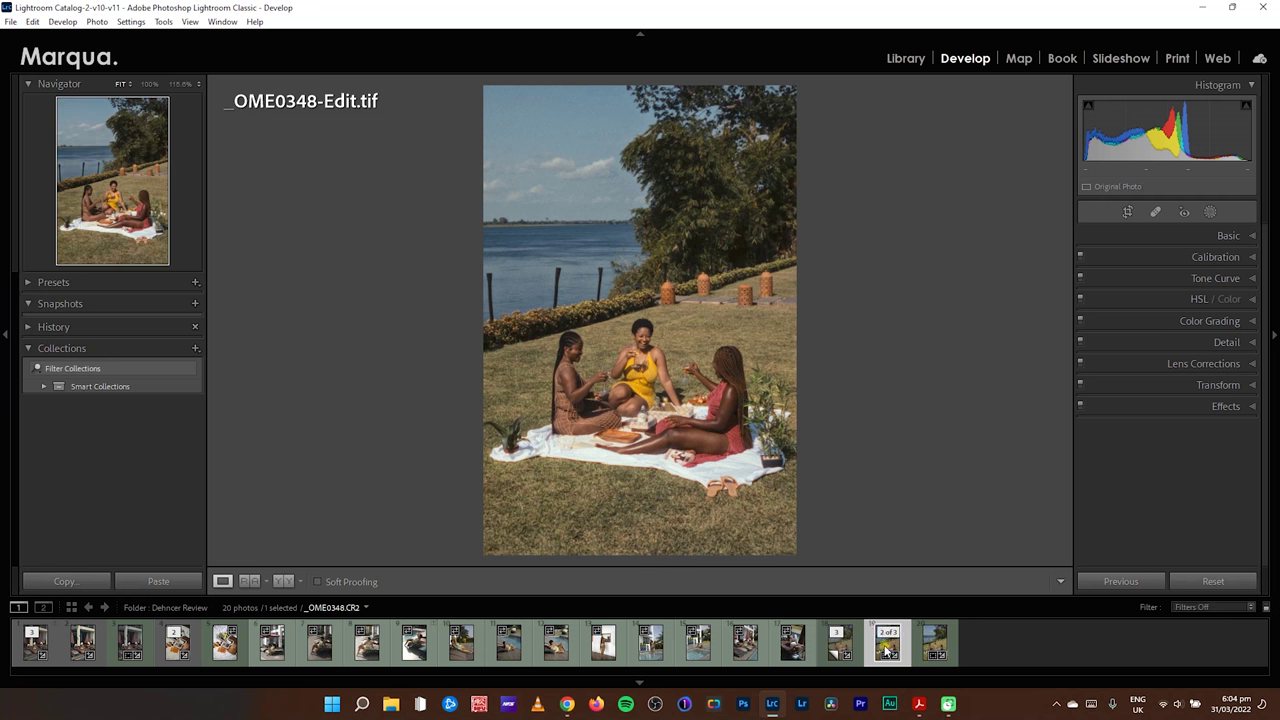
- Copy the develop settings of _OME0348.CR2 Copy 1 and paste them onto the poolside photo _OME0039.CR2
left_click(840, 641)
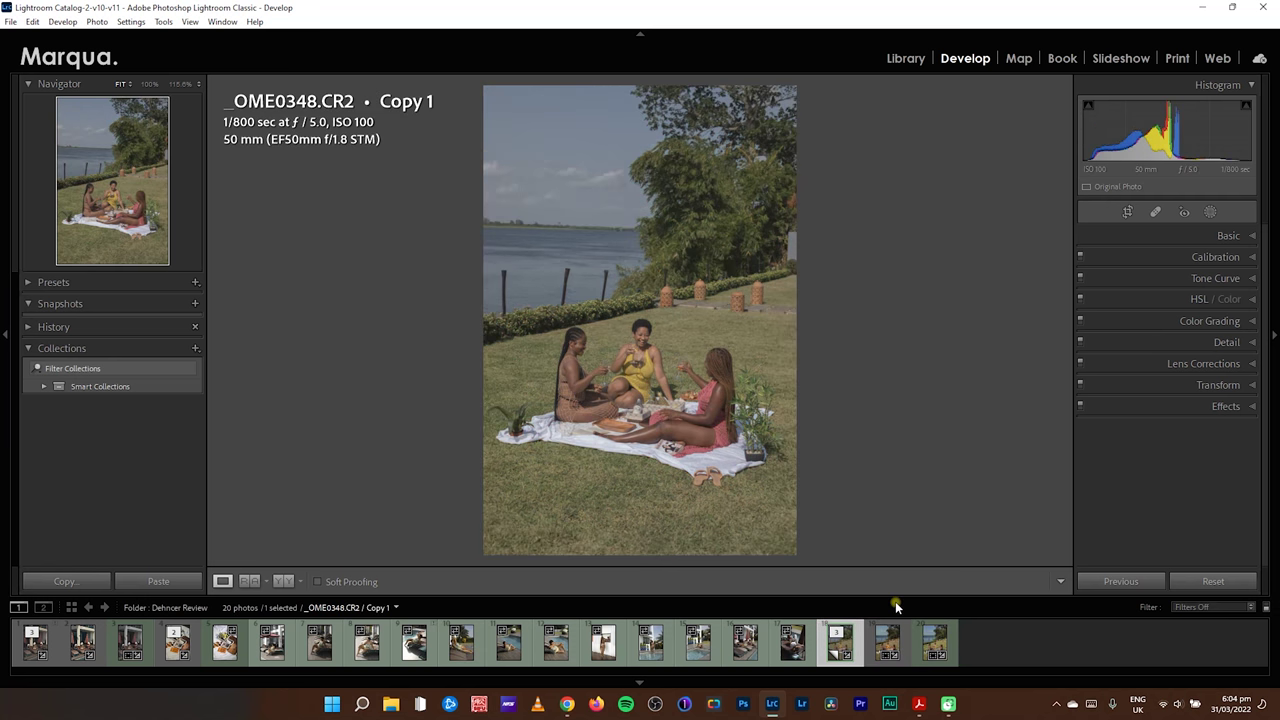
key("ctrl+shift+c")
left_click(873, 430)
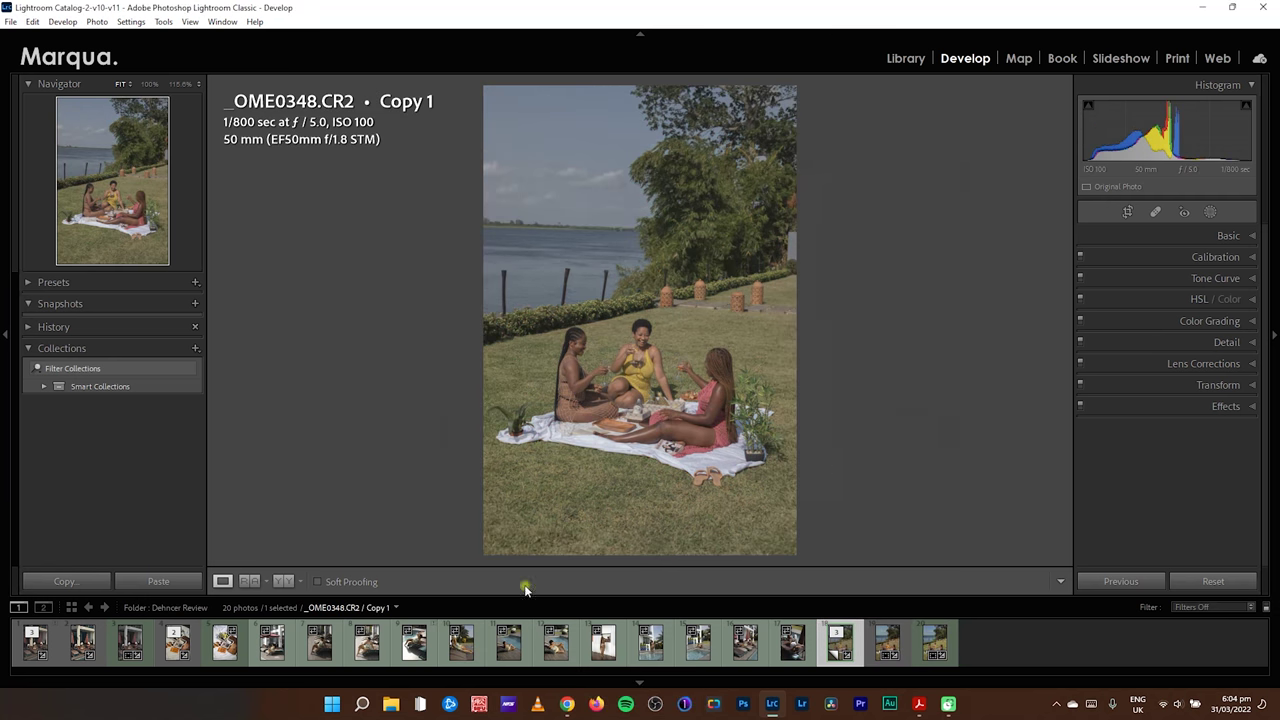
left_click(461, 641)
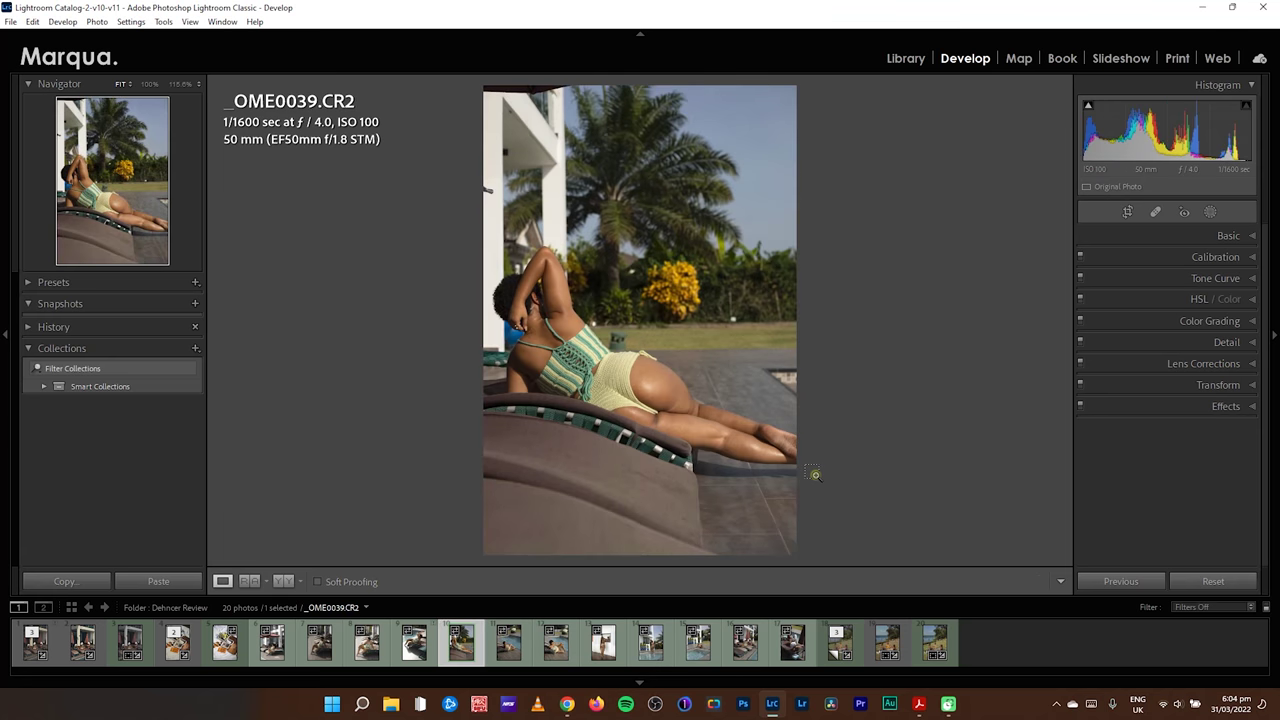
key("ctrl+shift+v")
- Open _OME0039.CR2 for external editing in DehancerLightroom.exe
right_click(479, 645)
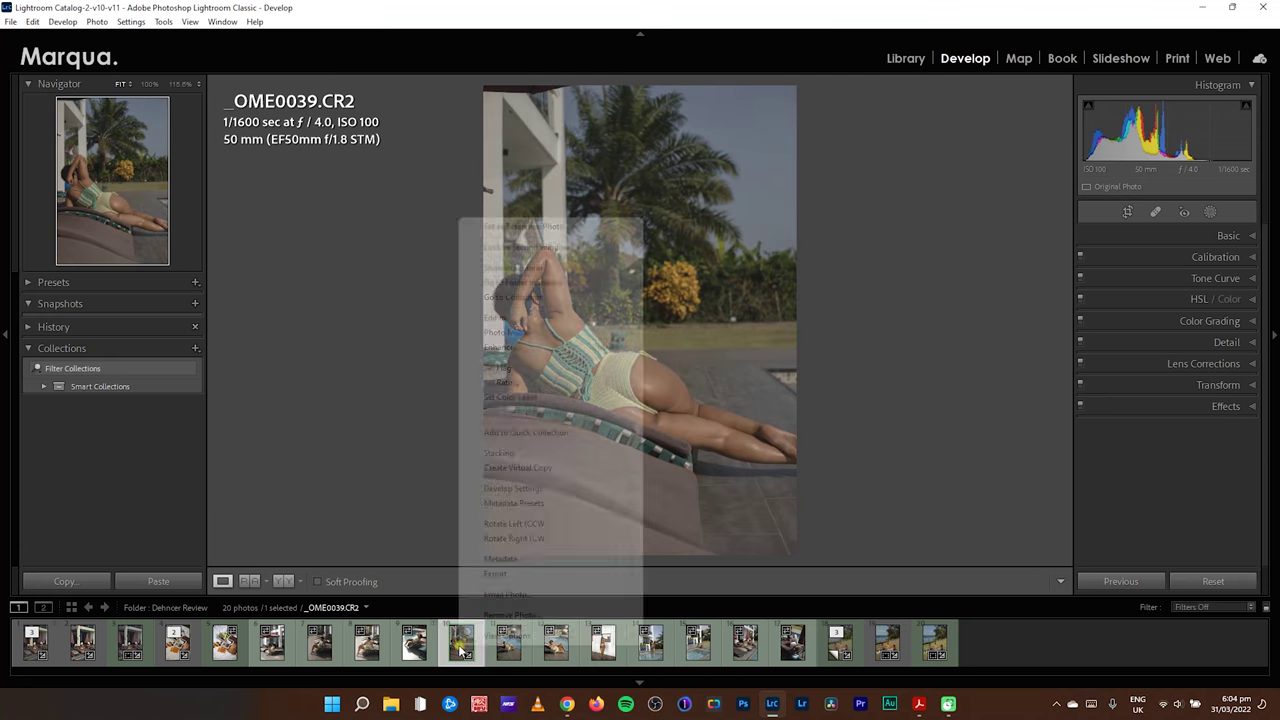
mouse_move(616, 324)
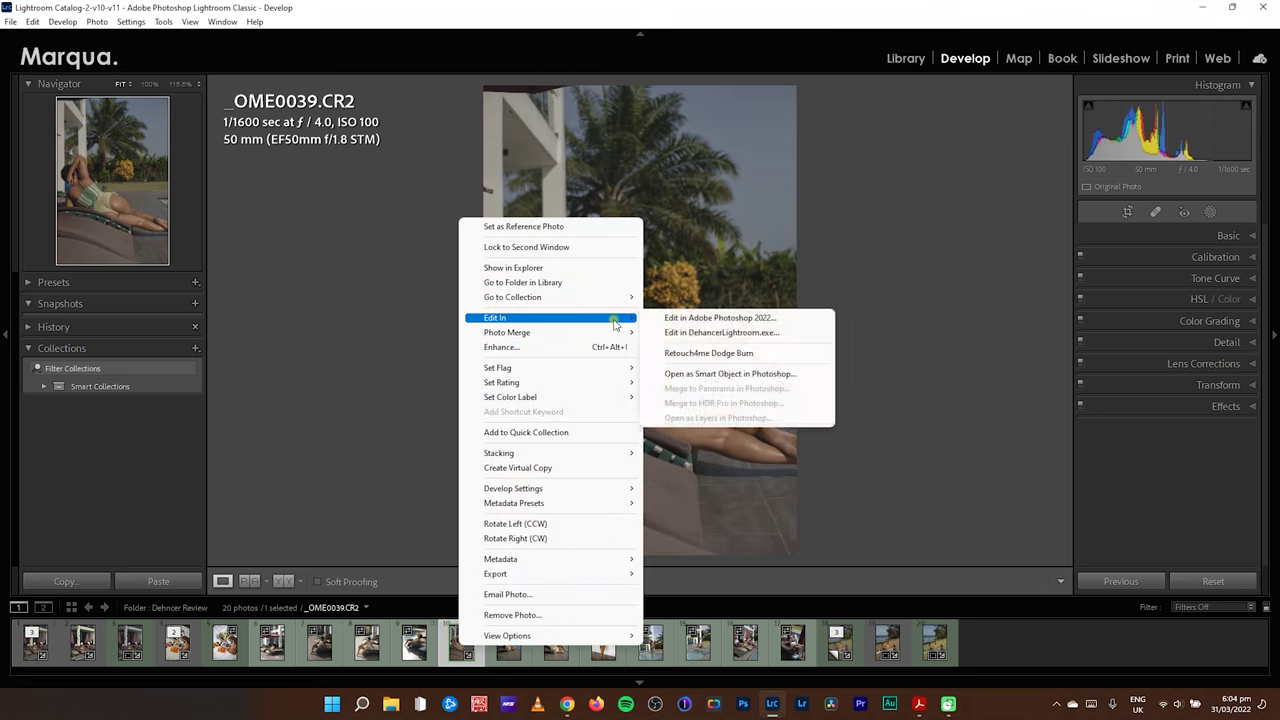
left_click(748, 334)
left_click(687, 567)
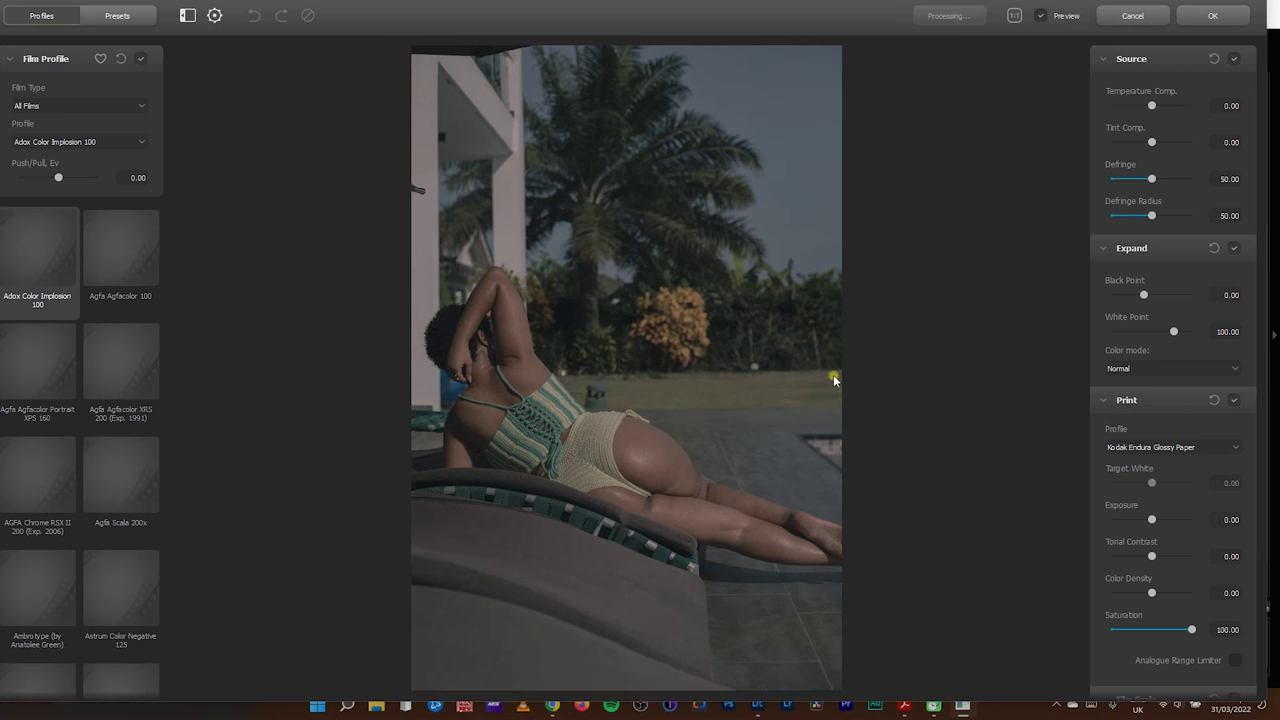
- Collapse all adjustment sections from Source to Vignette and maximize the Dehancer window
left_click(10, 58)
left_click(10, 58)
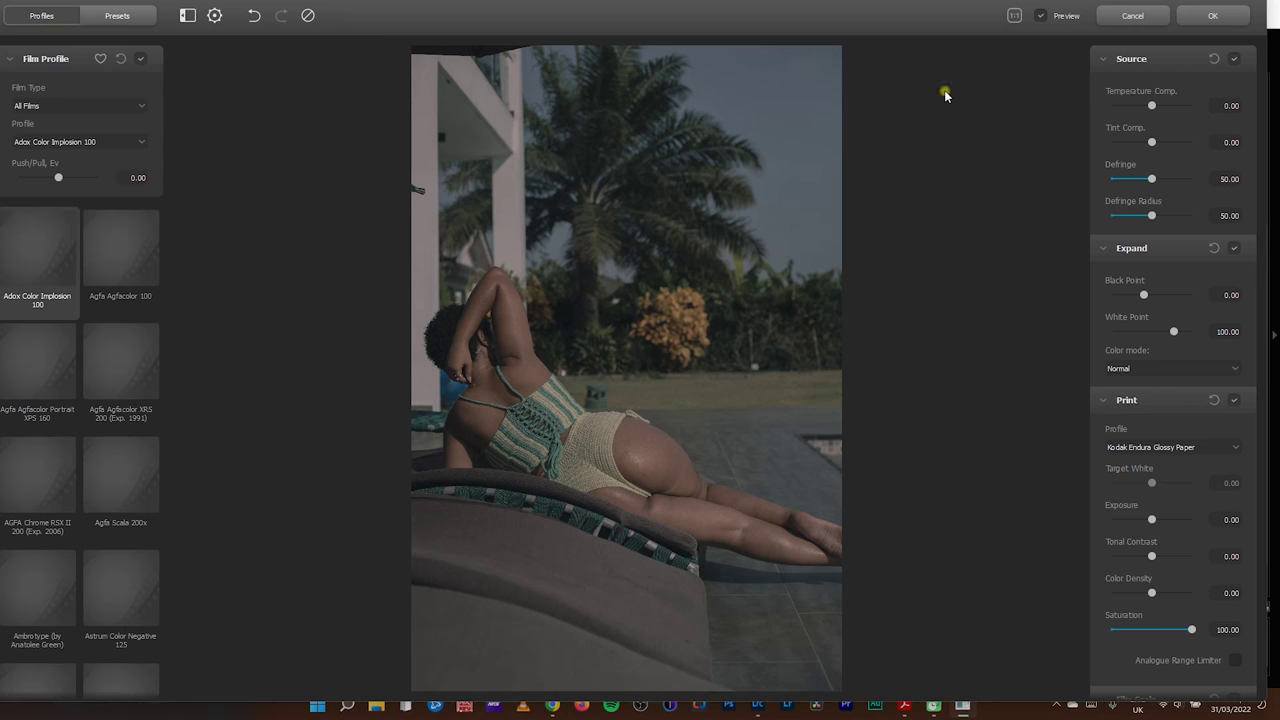
left_click(1104, 58)
left_click(1105, 85)
left_click(1104, 112)
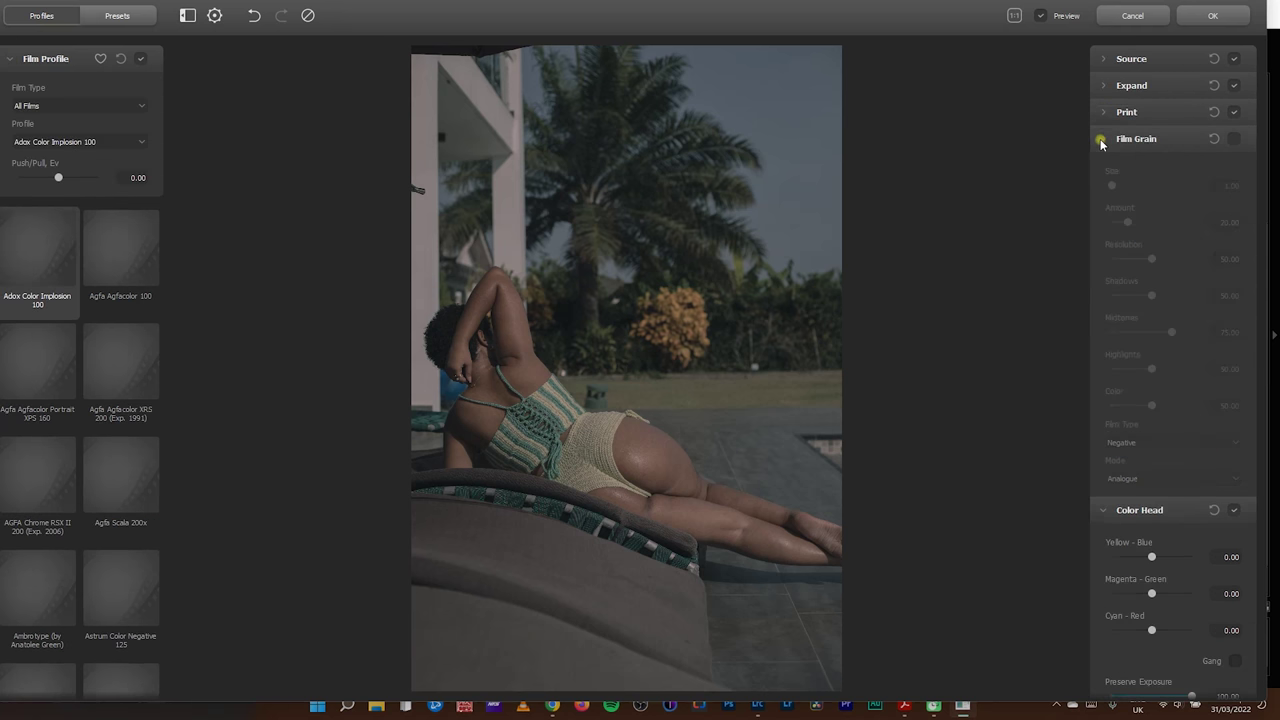
left_click(1104, 138)
left_click(1104, 166)
left_click(1105, 192)
left_click(1104, 218)
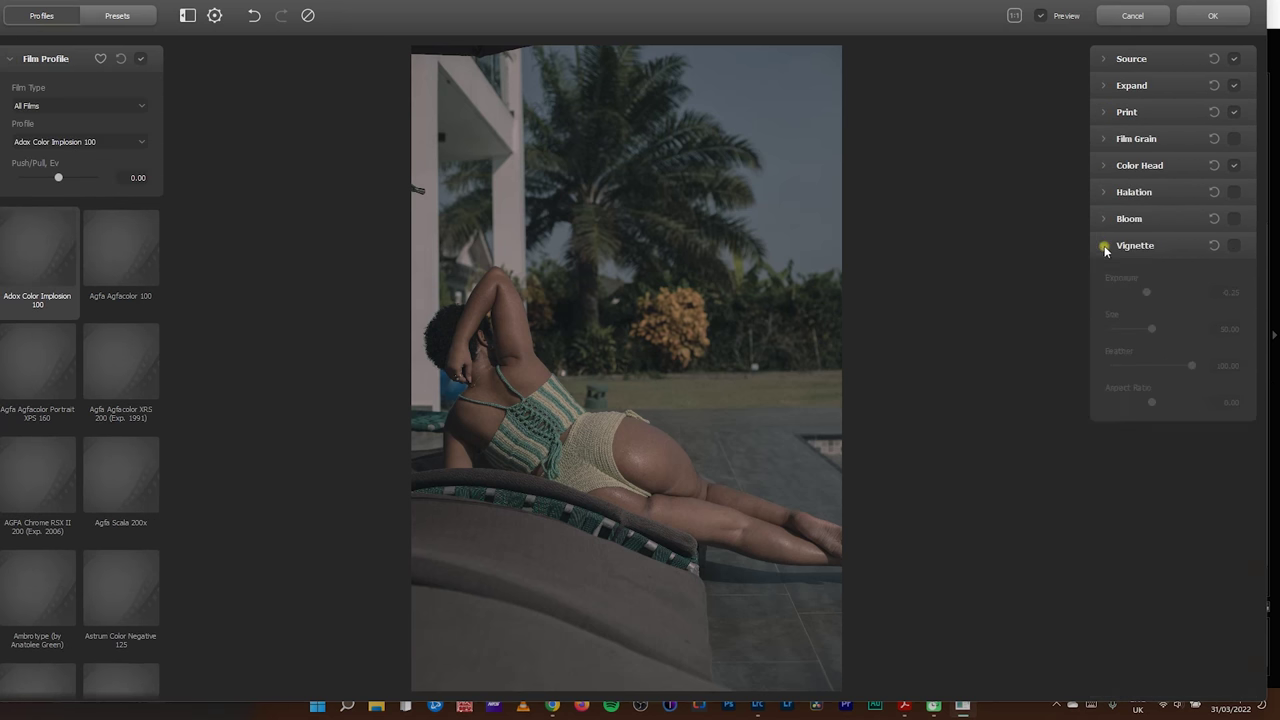
left_click(1104, 245)
key("super+Up")
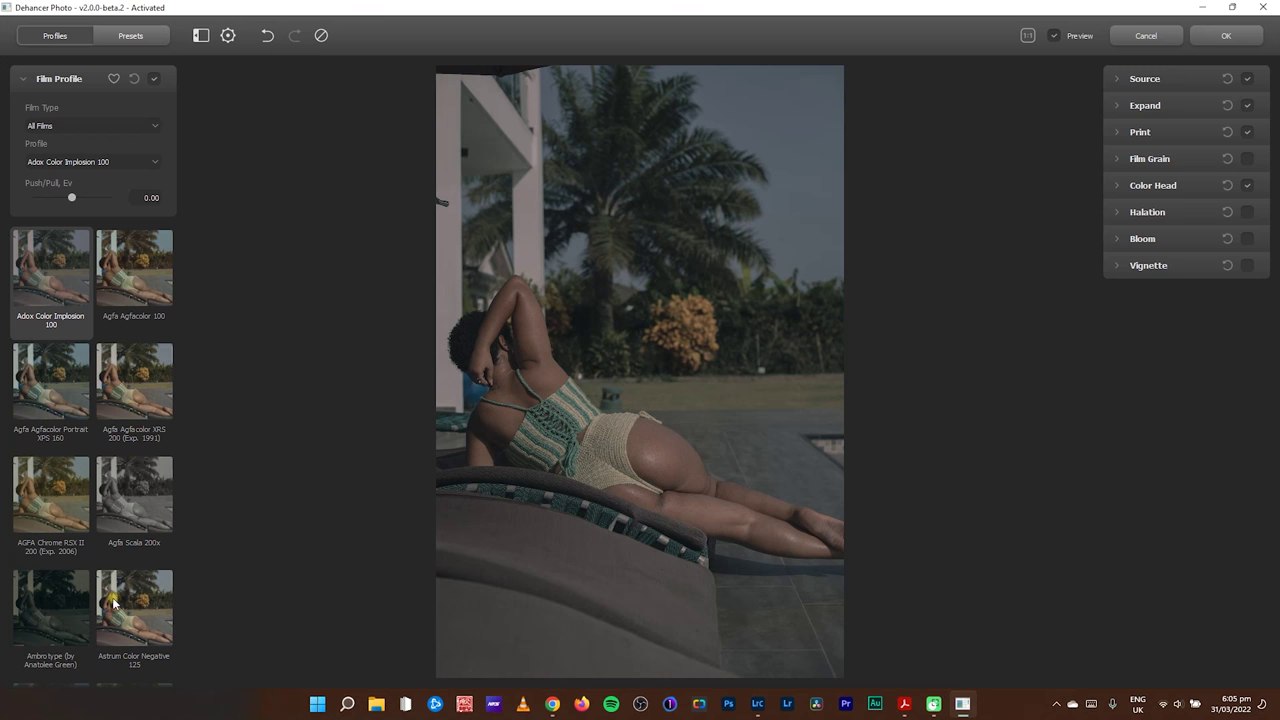
- Switch to Lightroom Classic, apply the W.OFF+ profile to _OME0039-Edit.tif while previewing the other profiles, and return to Dehancer
scroll(115, 590, "down", 3)
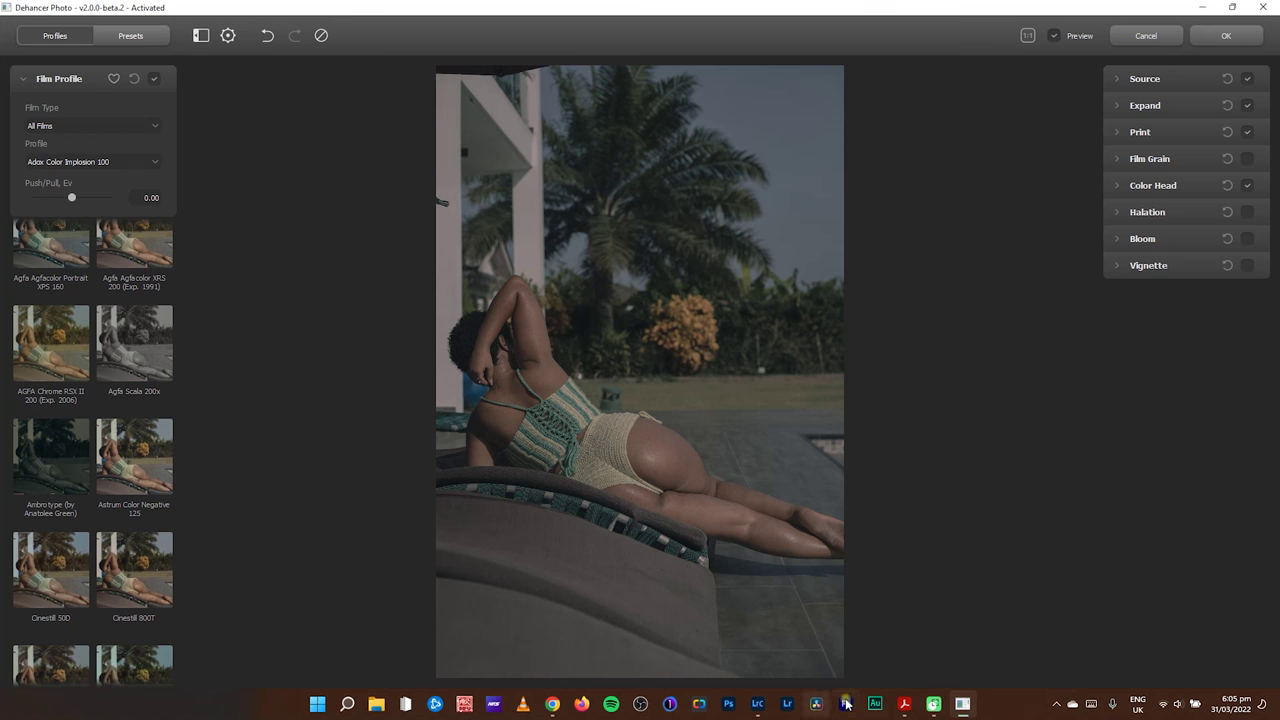
left_click(757, 704)
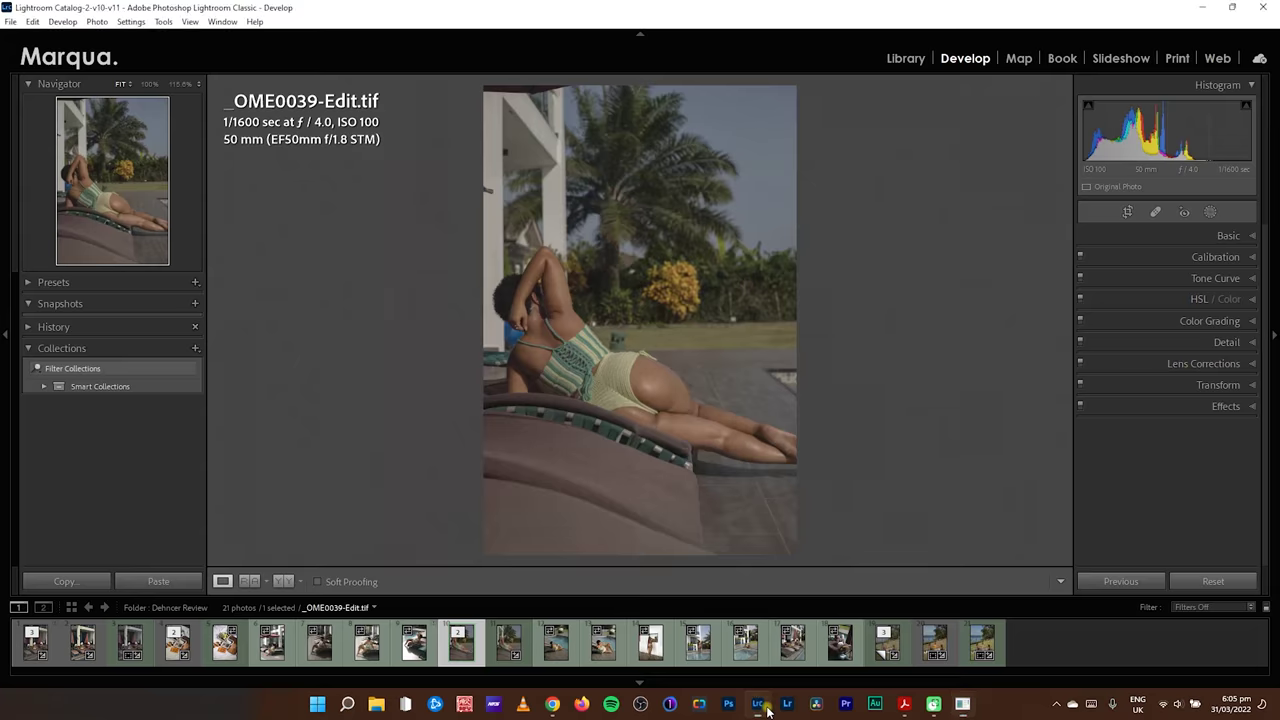
left_click(1197, 235)
left_click(1240, 283)
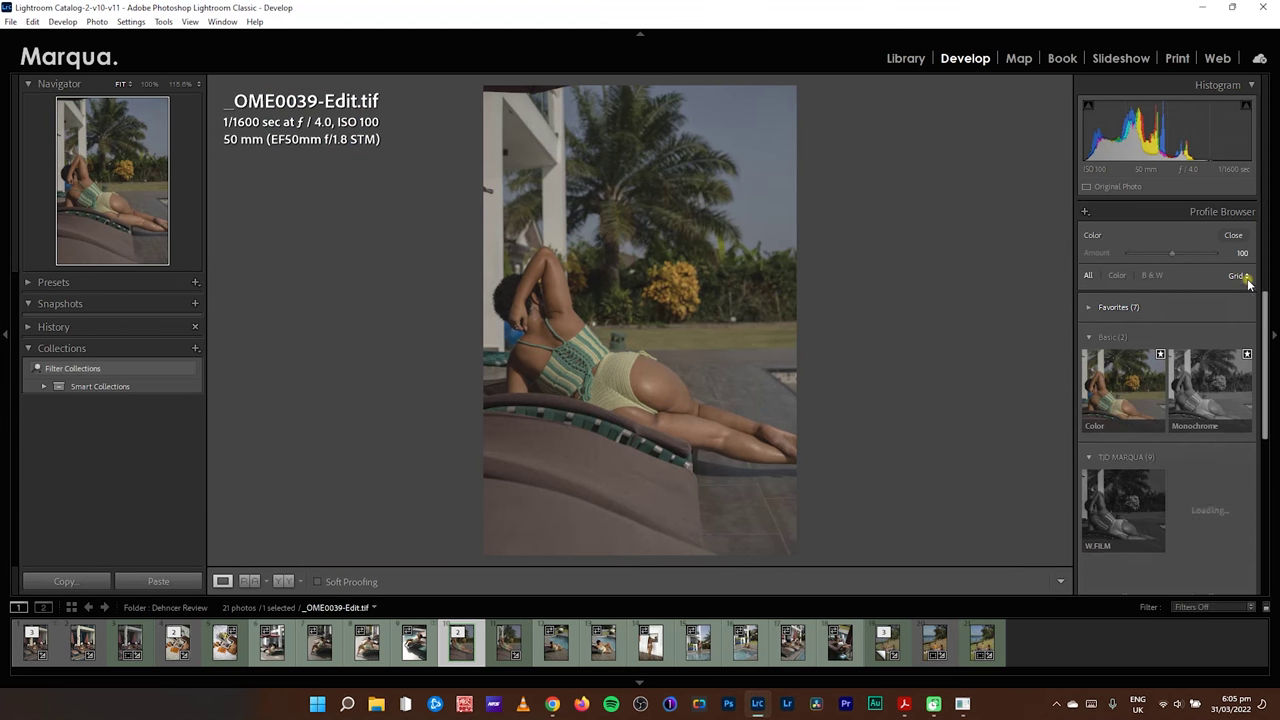
left_click(1091, 340)
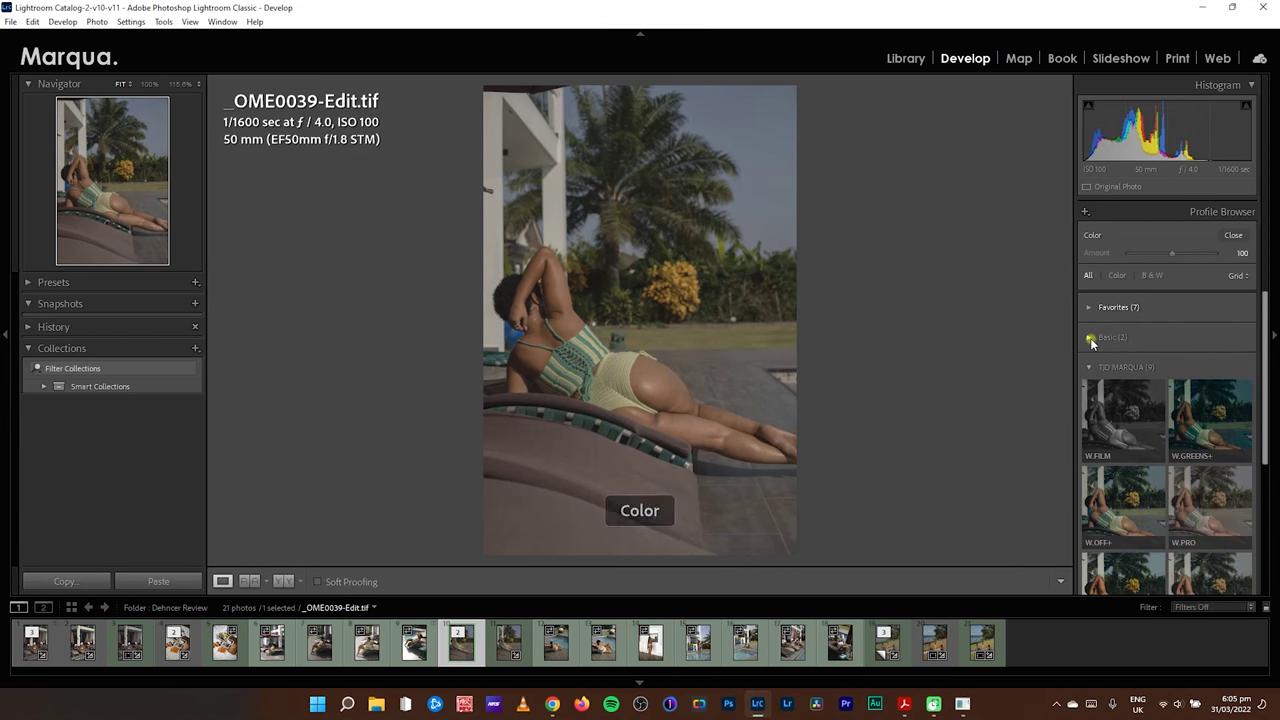
left_click(1126, 520)
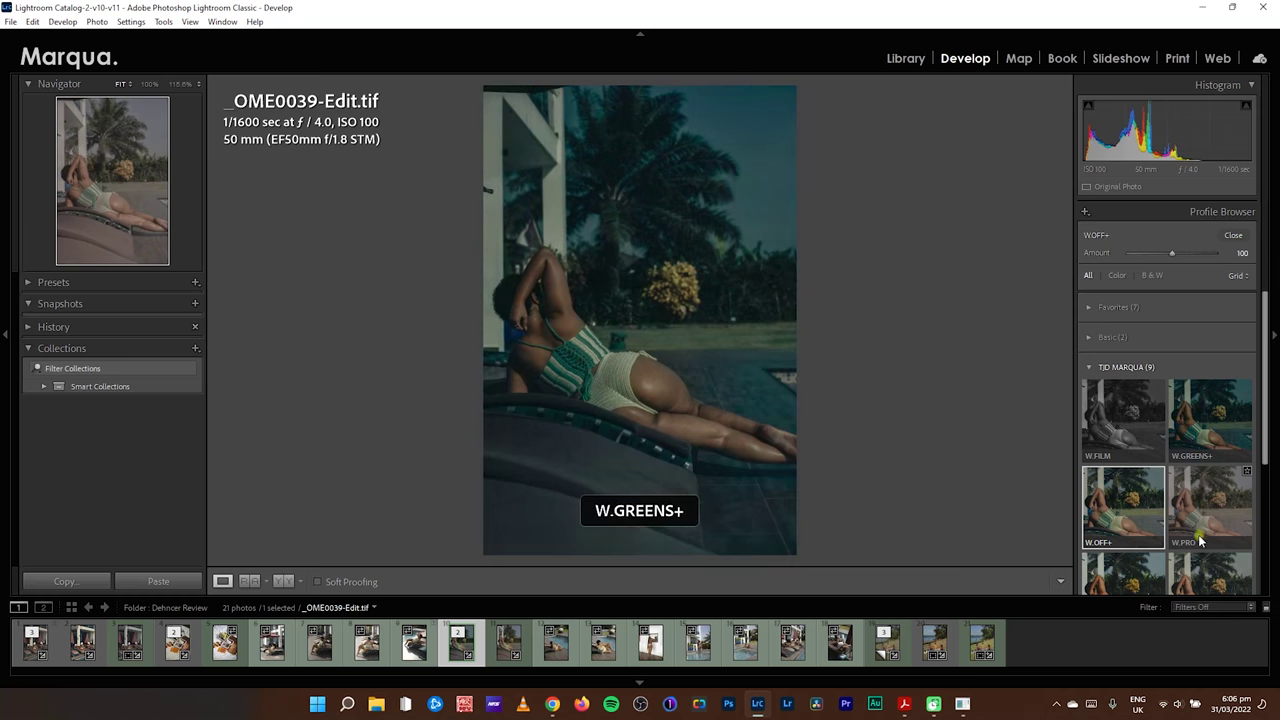
scroll(1188, 550, "down", 5)
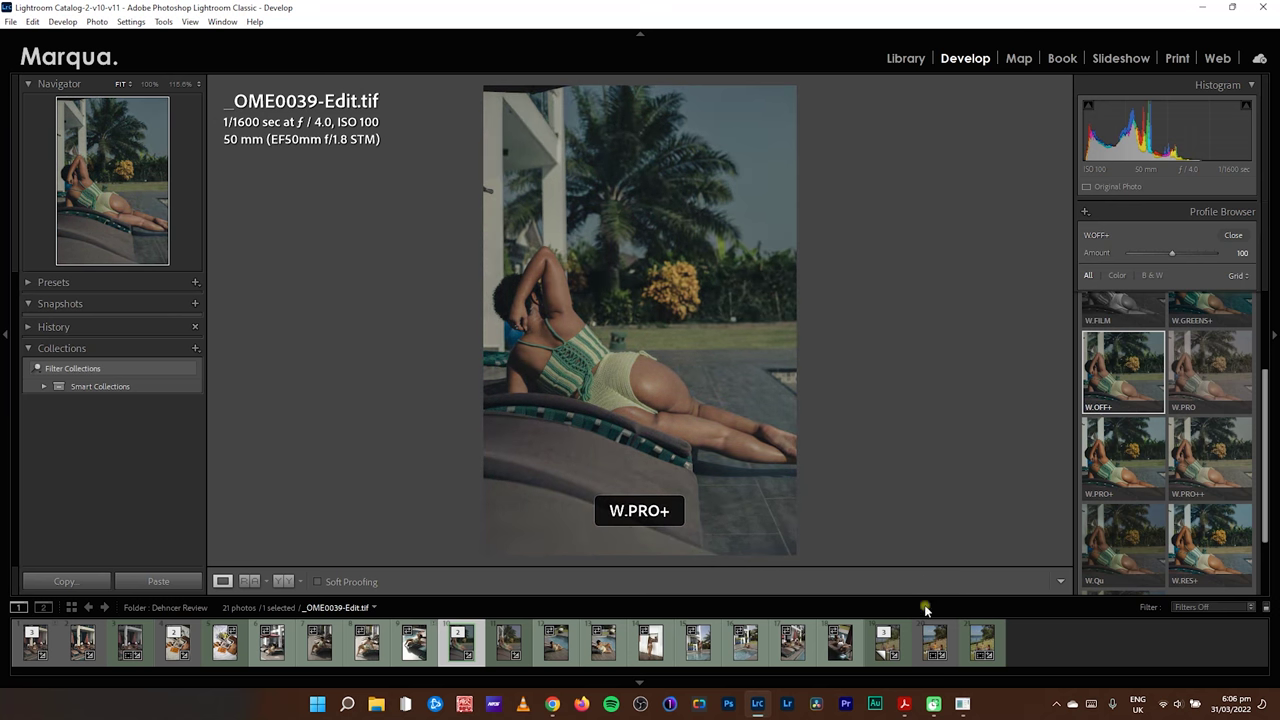
left_click(966, 704)
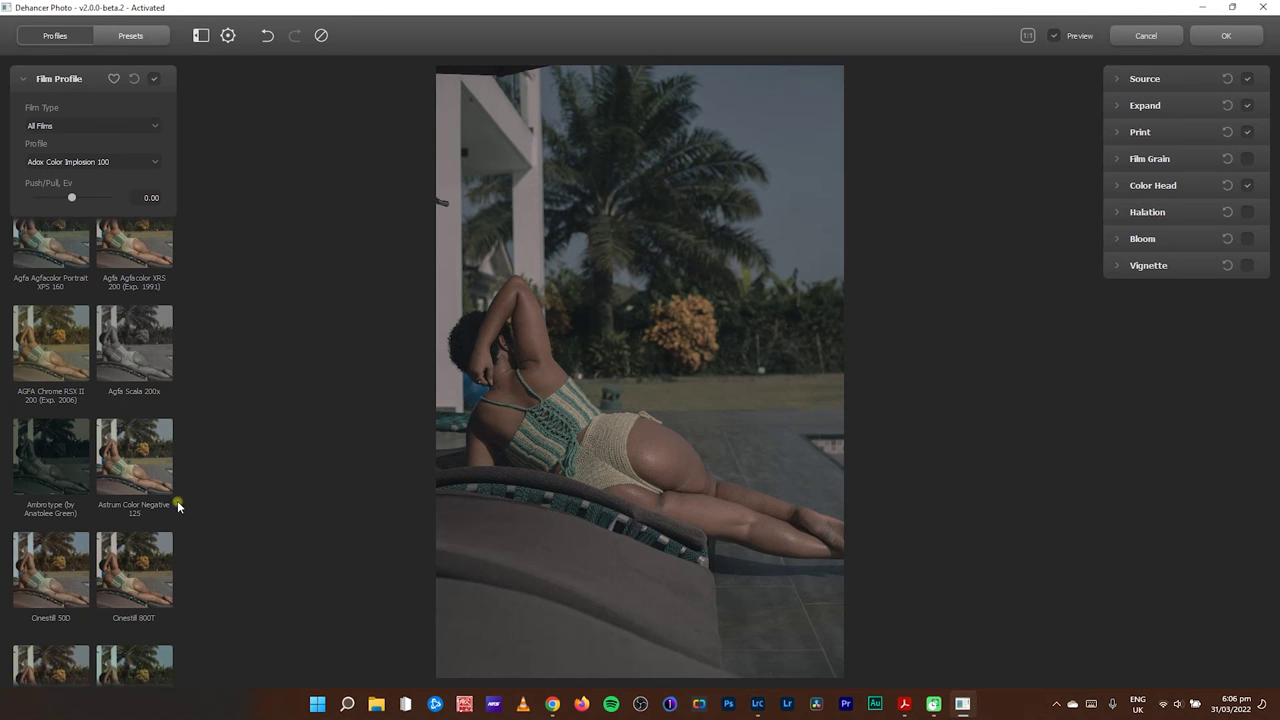
- Try the Fujicolor Print (Industrial) 400 and 100, Fujicolor C200, Fujichrome Velvia 50, Fujicolor 100 and Kodak Eastman Double-X 5222 film profiles on the poolside photo
scroll(145, 454, "down", 10)
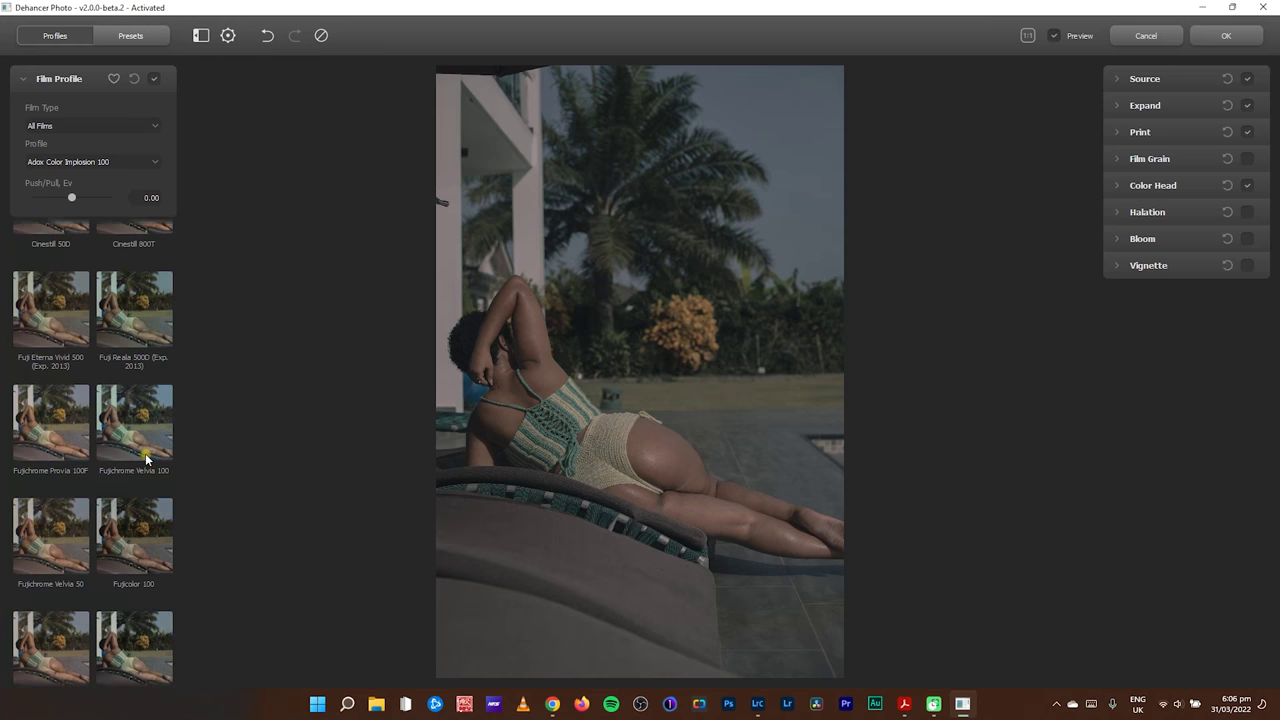
scroll(48, 498, "down", 1)
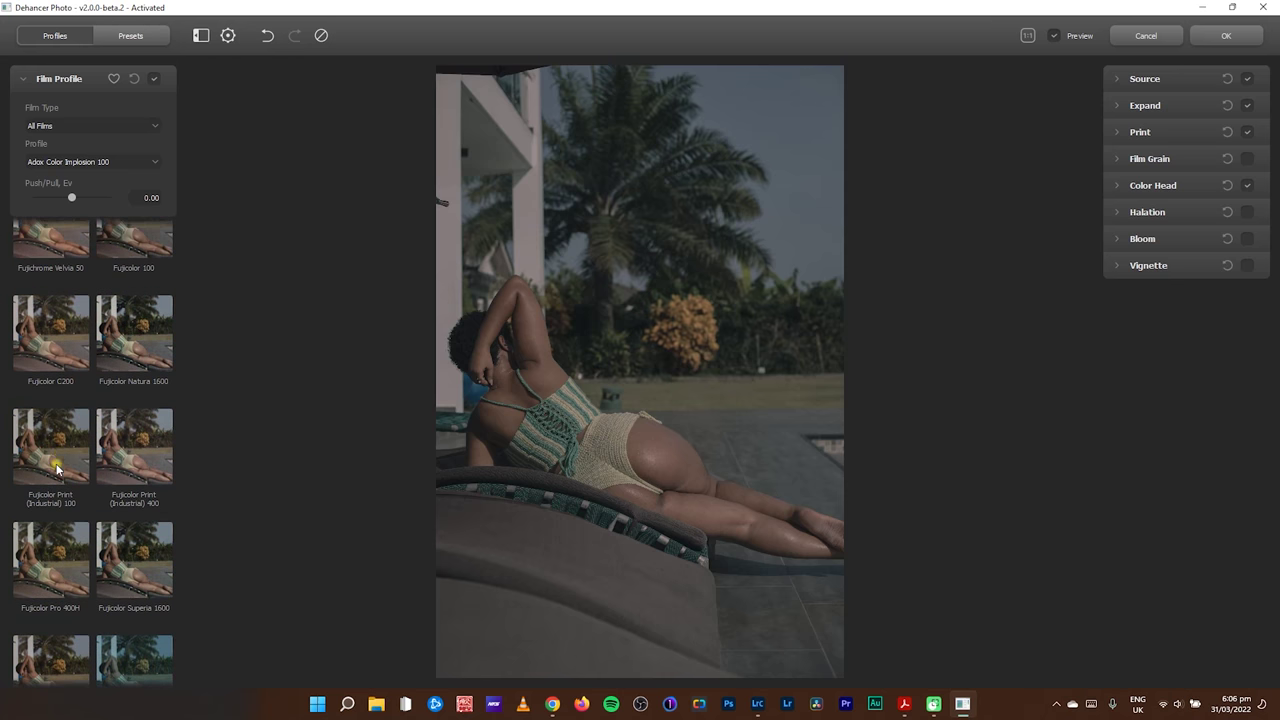
left_click(133, 452)
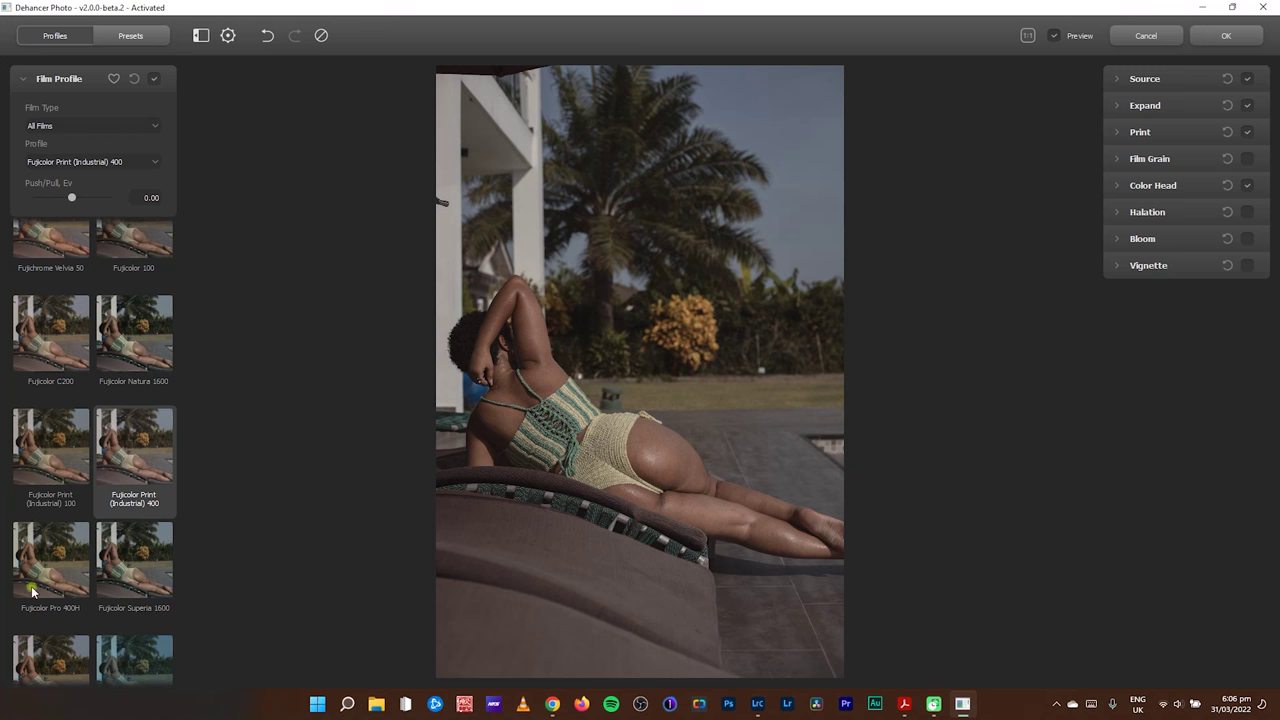
left_click(40, 443)
left_click(55, 330)
left_click(55, 240)
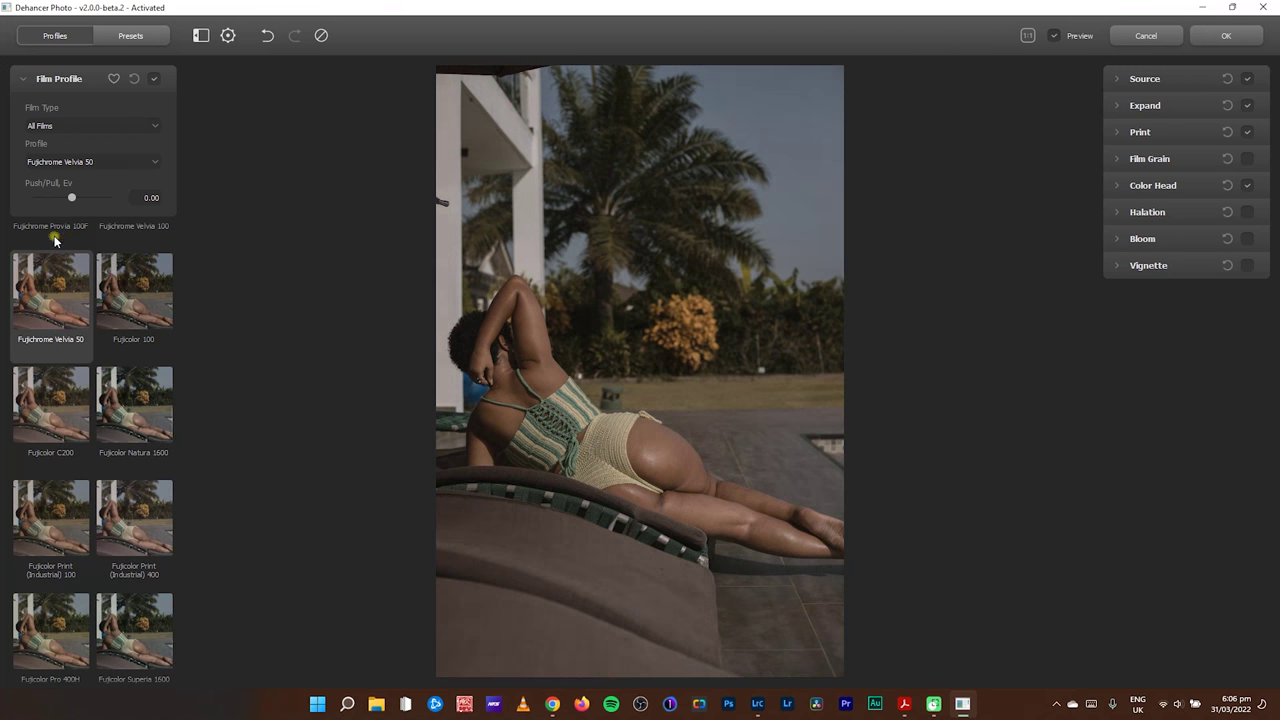
left_click(131, 293)
scroll(131, 505, "down", 5)
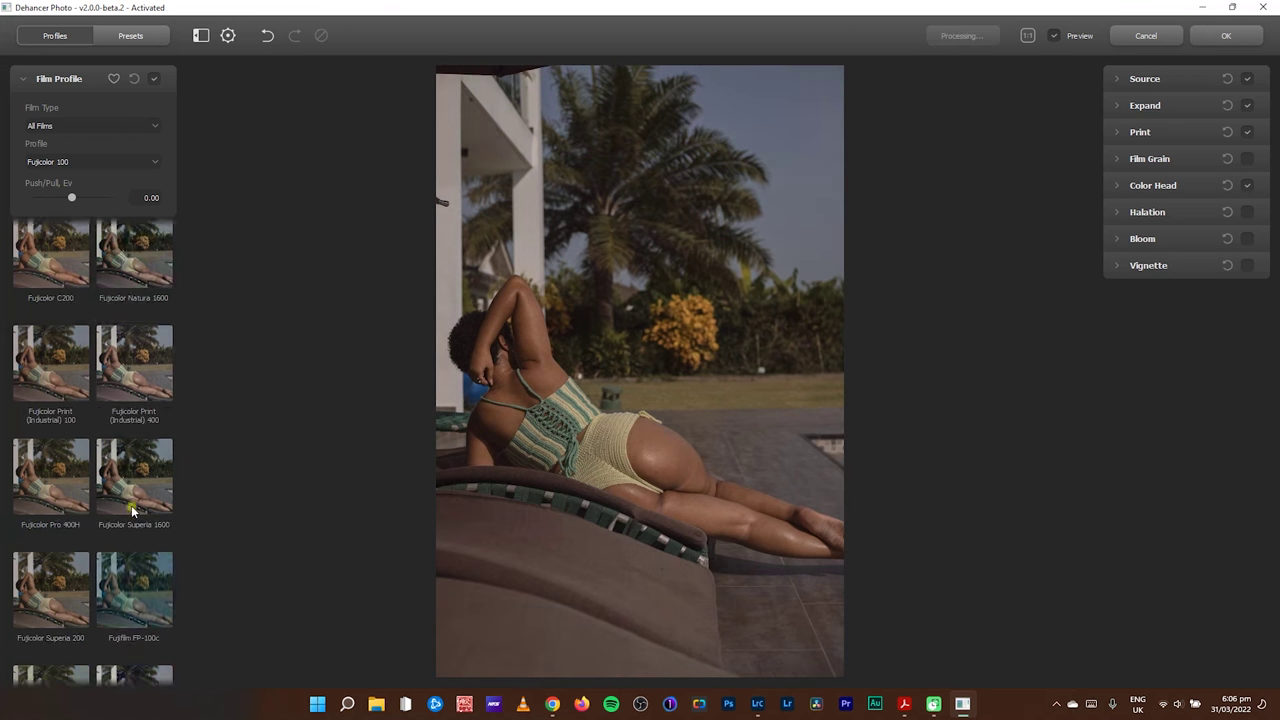
left_click(135, 417)
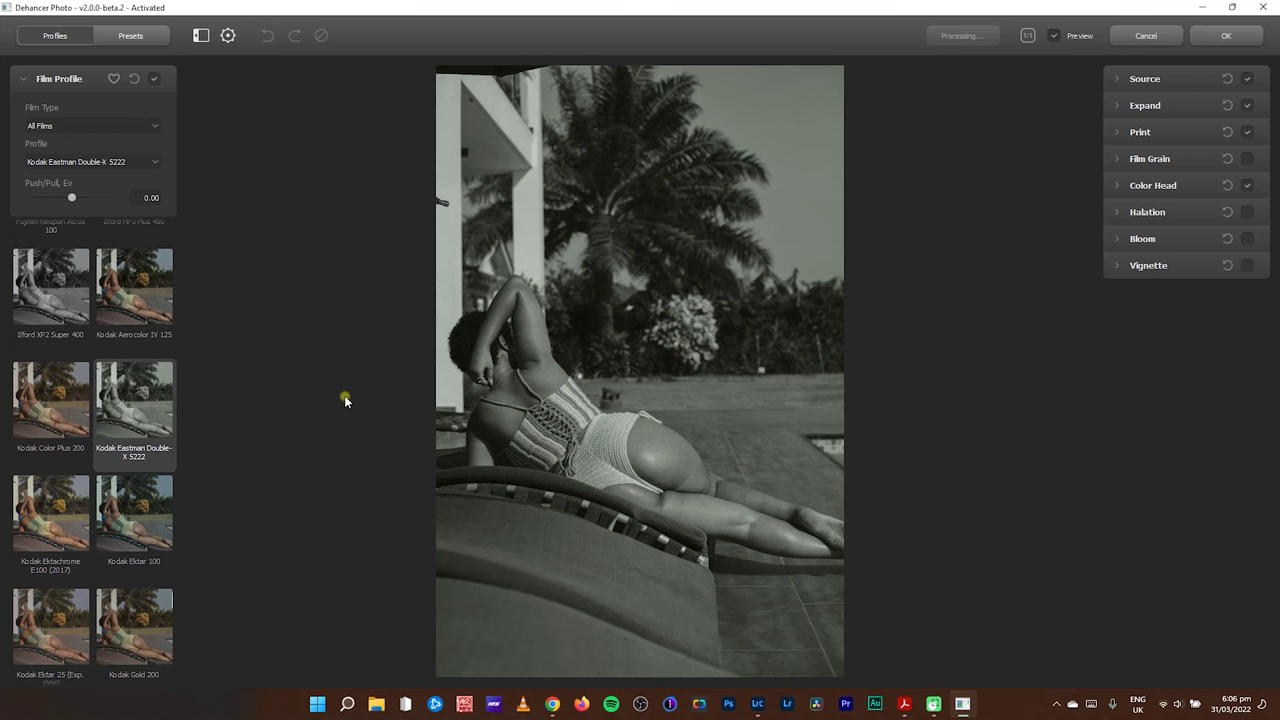
- Try the Kodak Ektar 25, Gold 200, Plus-X Pan 125, Portra 160 and Portra 160NC film profiles, ending on Kodak Kodachrome 64
scroll(136, 396, "down", 1)
scroll(138, 398, "down", 4)
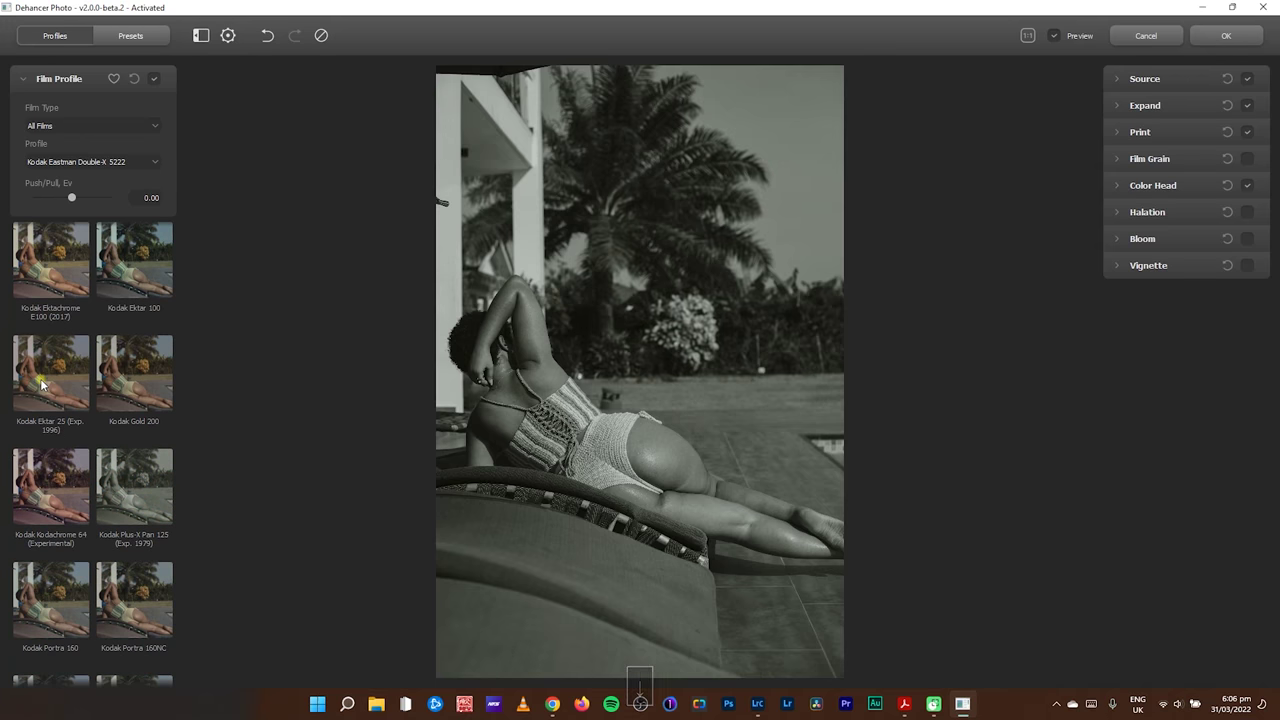
left_click(41, 383)
left_click(141, 376)
left_click(61, 488)
left_click(141, 493)
left_click(50, 580)
left_click(134, 600)
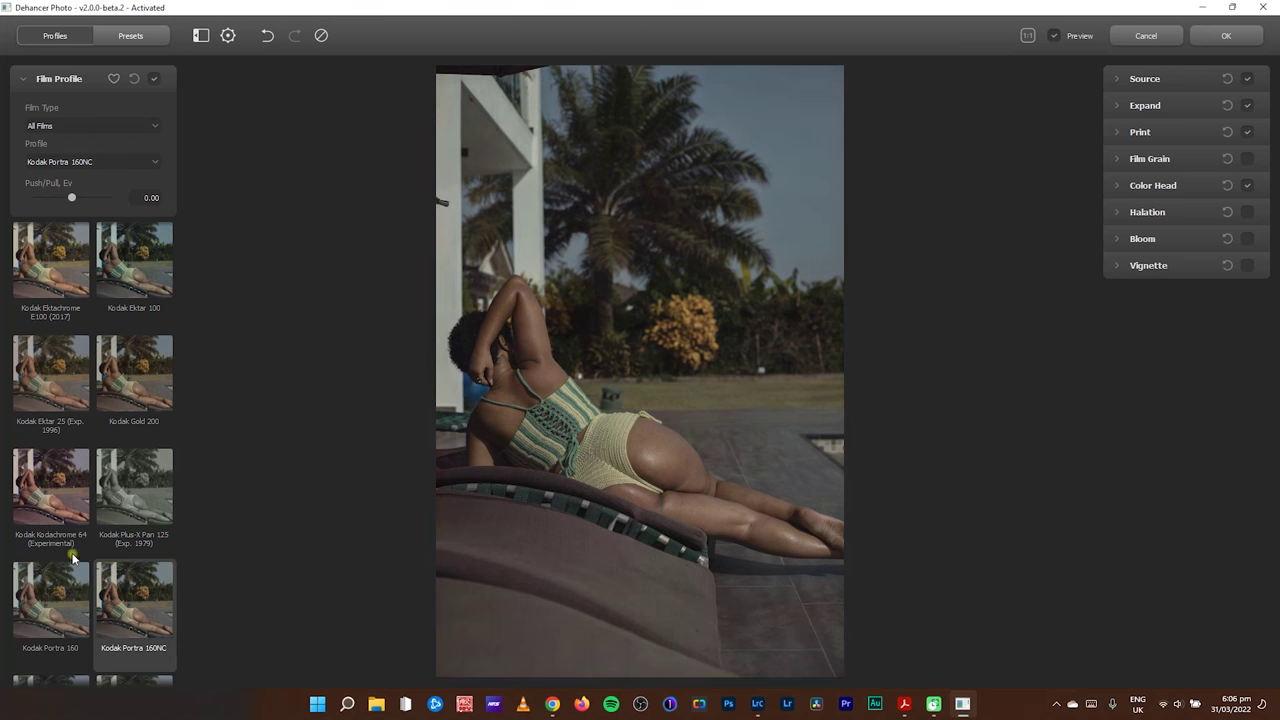
left_click(33, 481)
- Try the Fujicolor C200, Natura 1600 and 100 film profiles, plus Fujichrome Velvia 50, Velvia 100 and Provia 100F
scroll(86, 468, "down", 3)
scroll(88, 475, "up", 10)
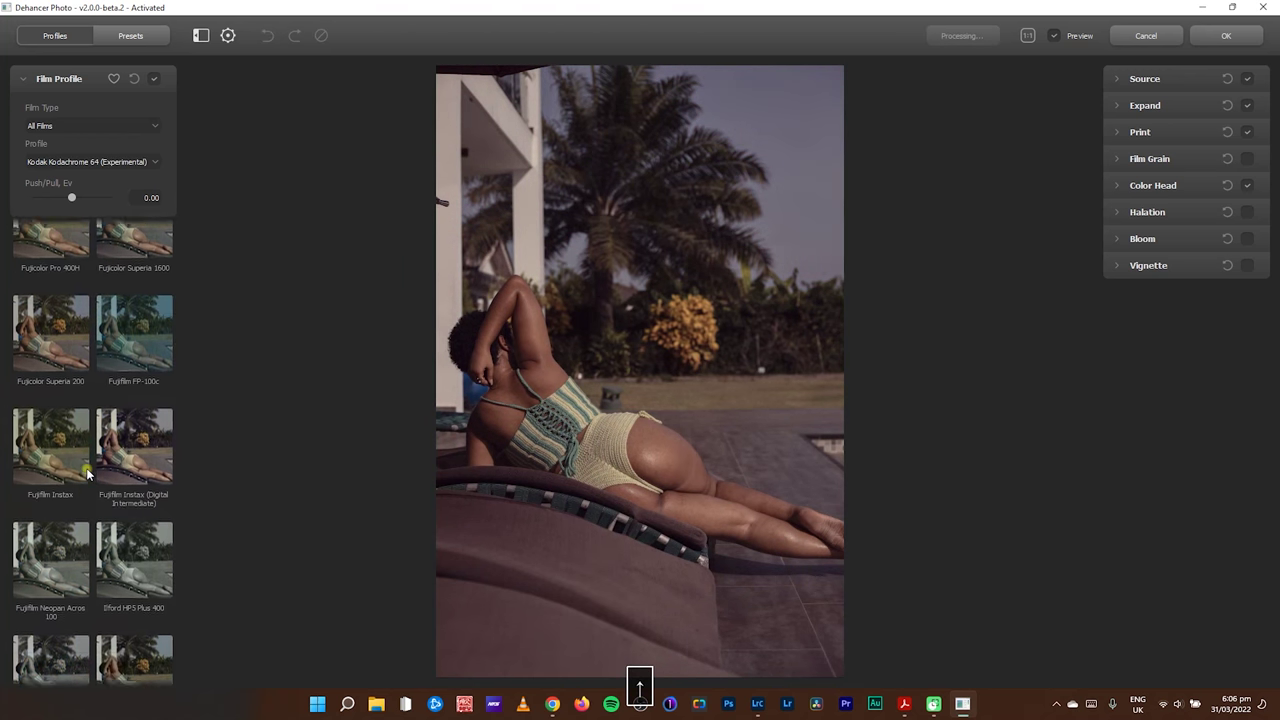
scroll(88, 475, "down", 7)
scroll(87, 474, "down", 1)
scroll(87, 474, "up", 4)
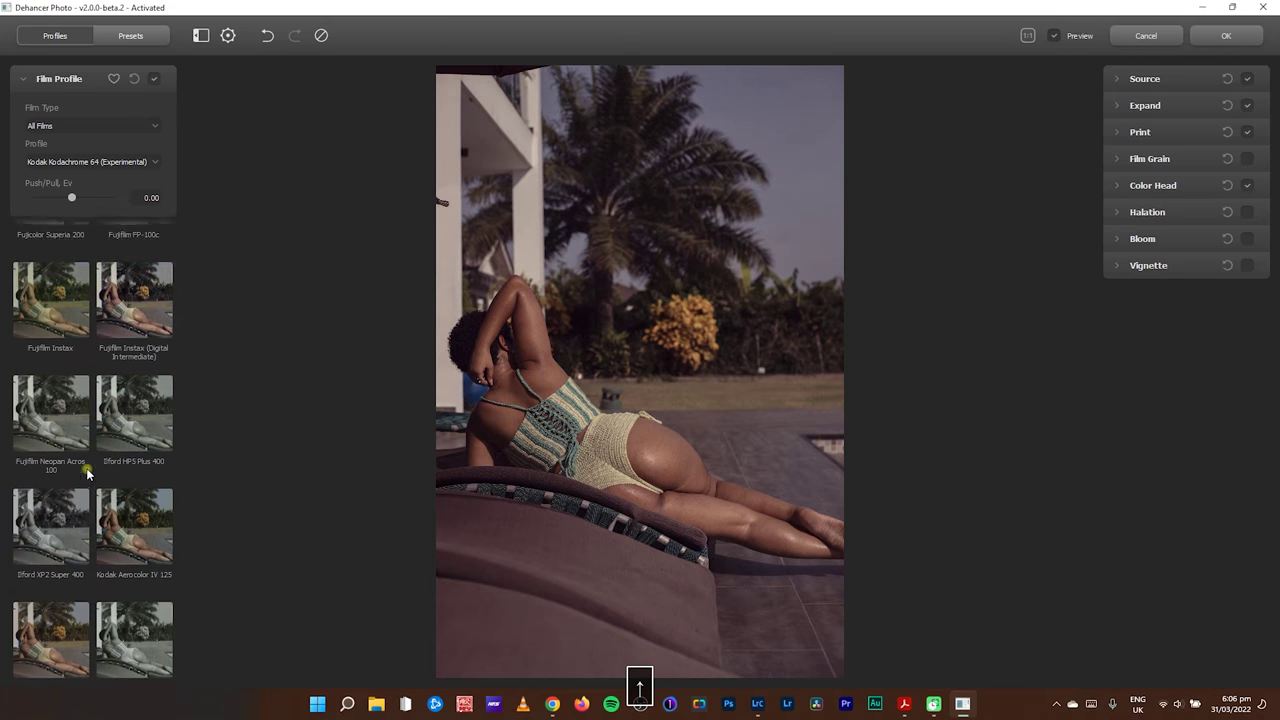
scroll(87, 474, "up", 5)
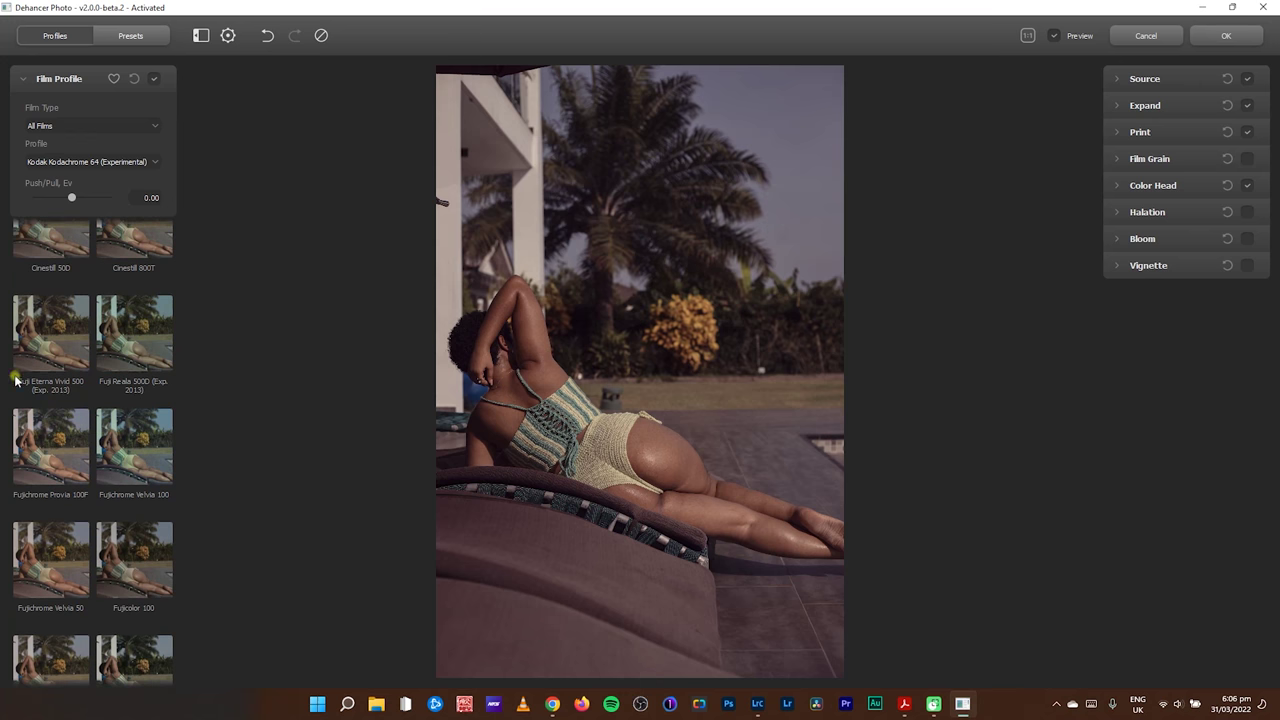
scroll(120, 500, "down", 3)
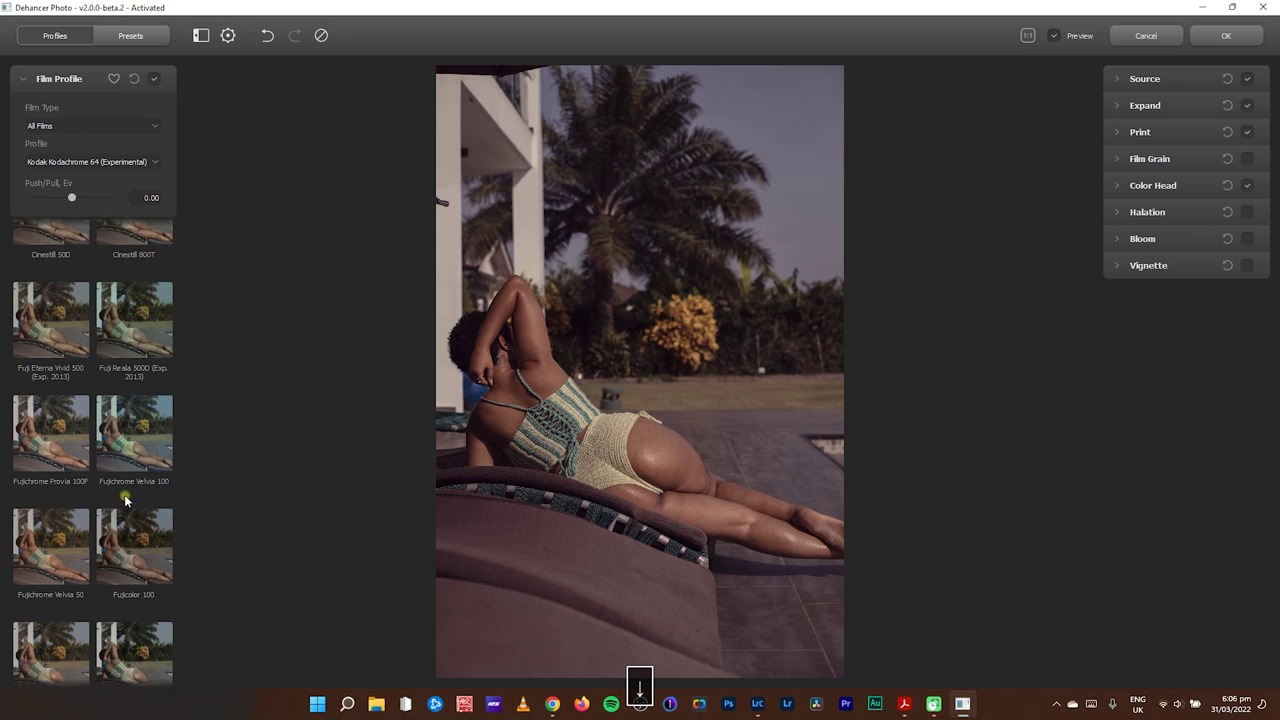
left_click(51, 500)
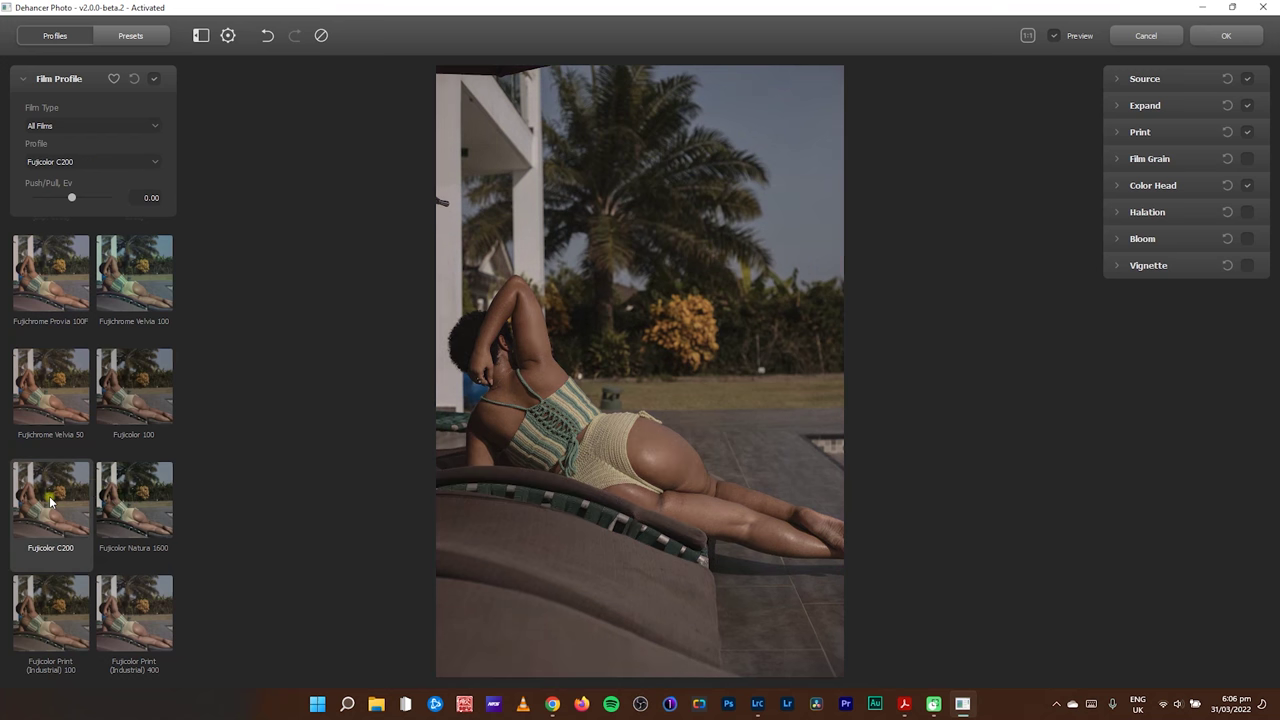
left_click(129, 498)
left_click(55, 390)
left_click(133, 388)
left_click(134, 275)
left_click(54, 289)
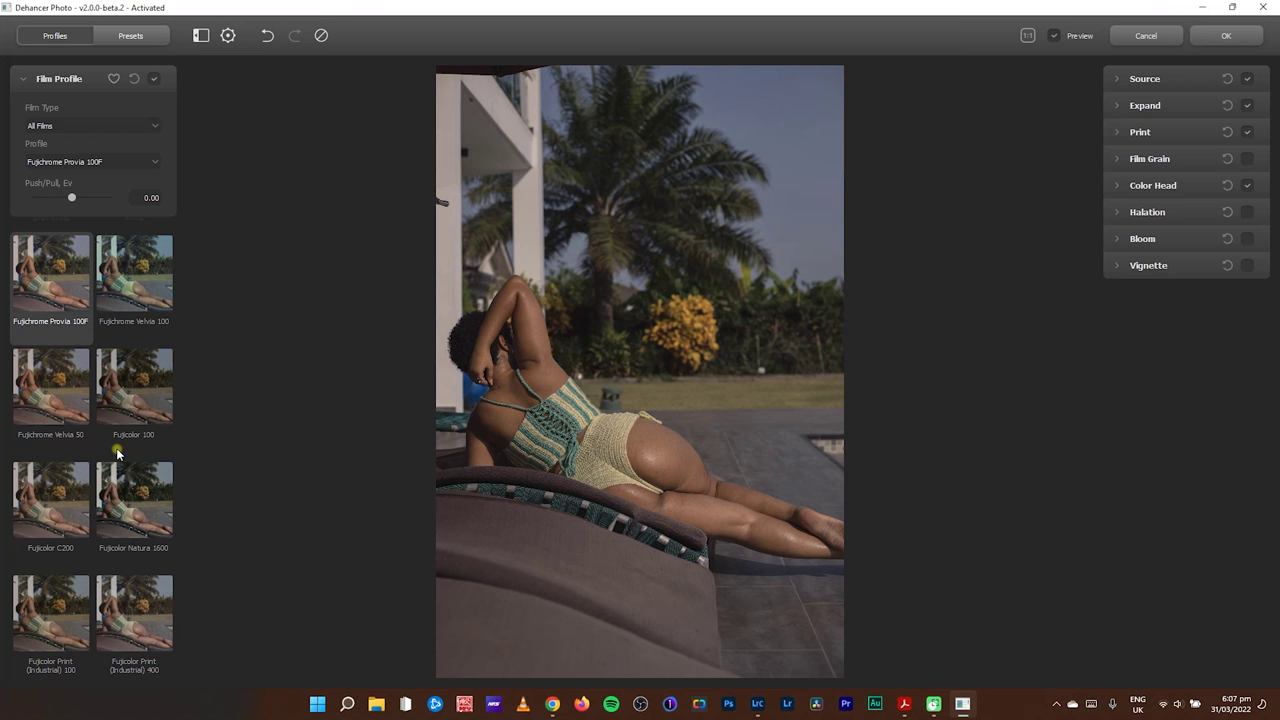
- Compare Fujicolor Natura 1600 and Fujicolor Print (Industrial) 400 and 100, and apply the Fujicolor C200 film profile to the poolside photo
left_click(143, 525)
left_click(134, 610)
left_click(50, 610)
left_click(49, 490)
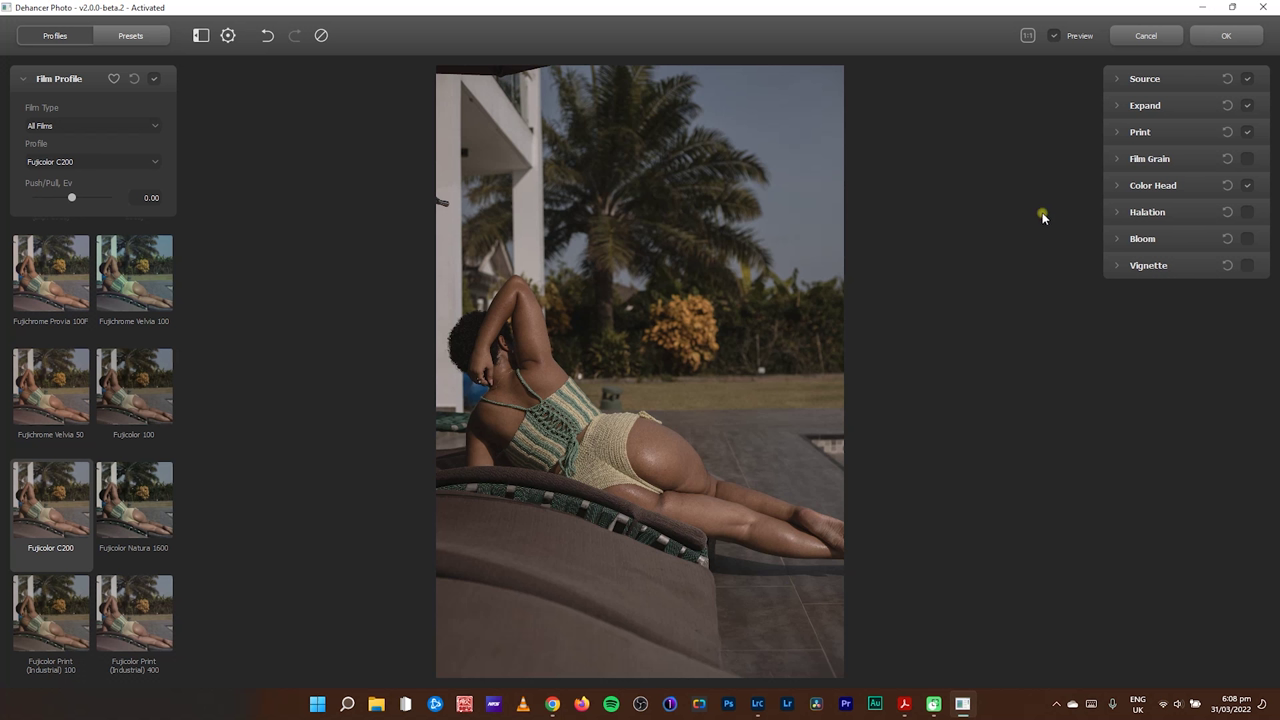
- Switch to Lightroom Classic, close the Profile Browser for _OME0039-Edit.tif, and return to Dehancer by way of Capture One
left_click(758, 704)
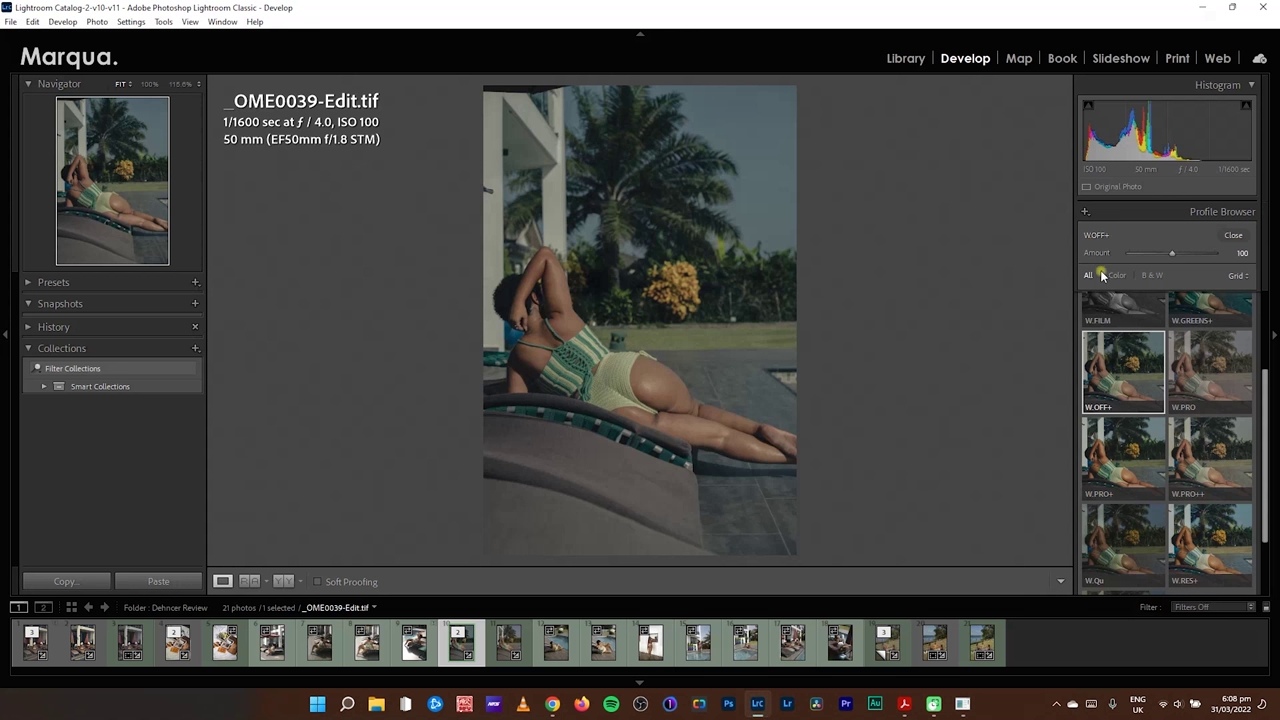
left_click(1233, 236)
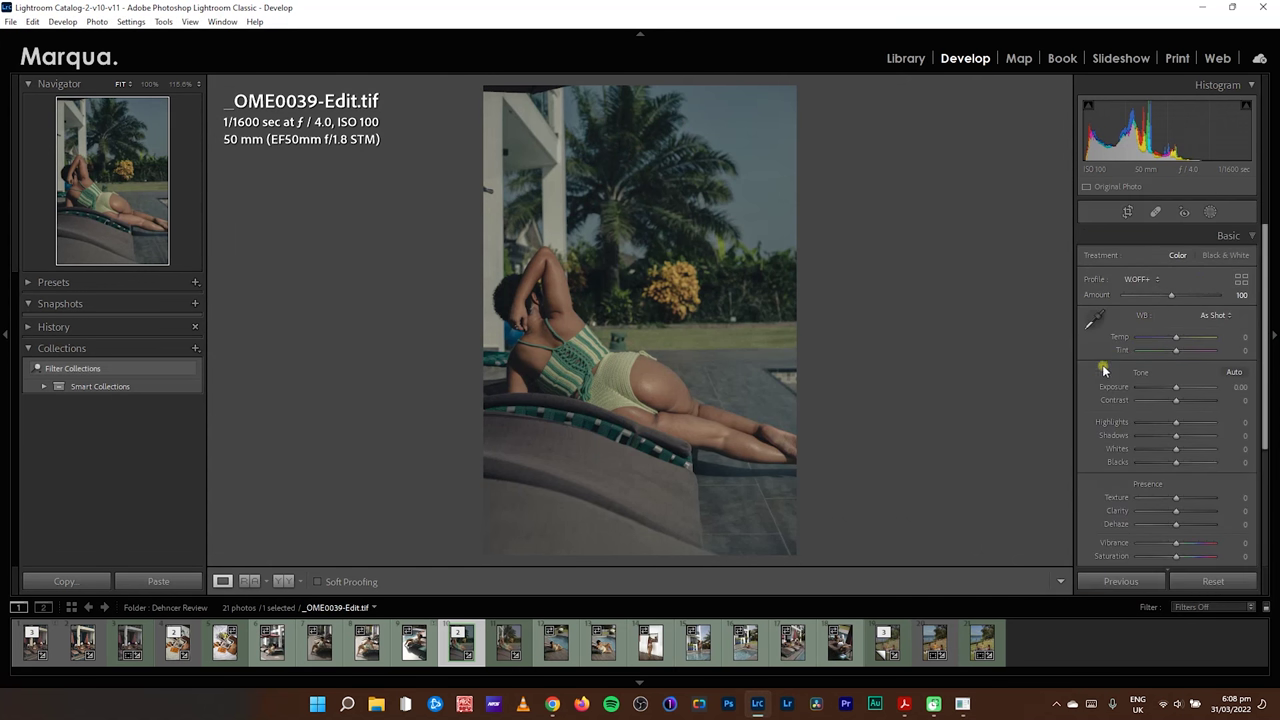
left_click(1151, 234)
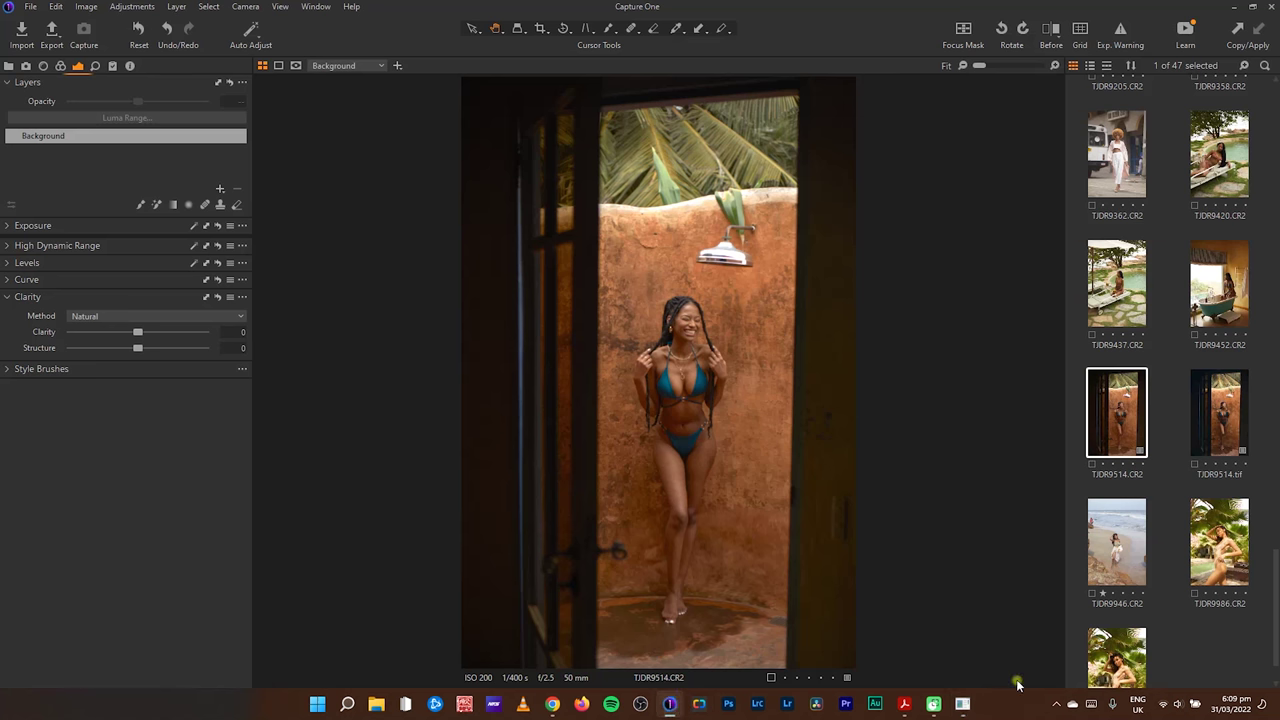
left_click(962, 704)
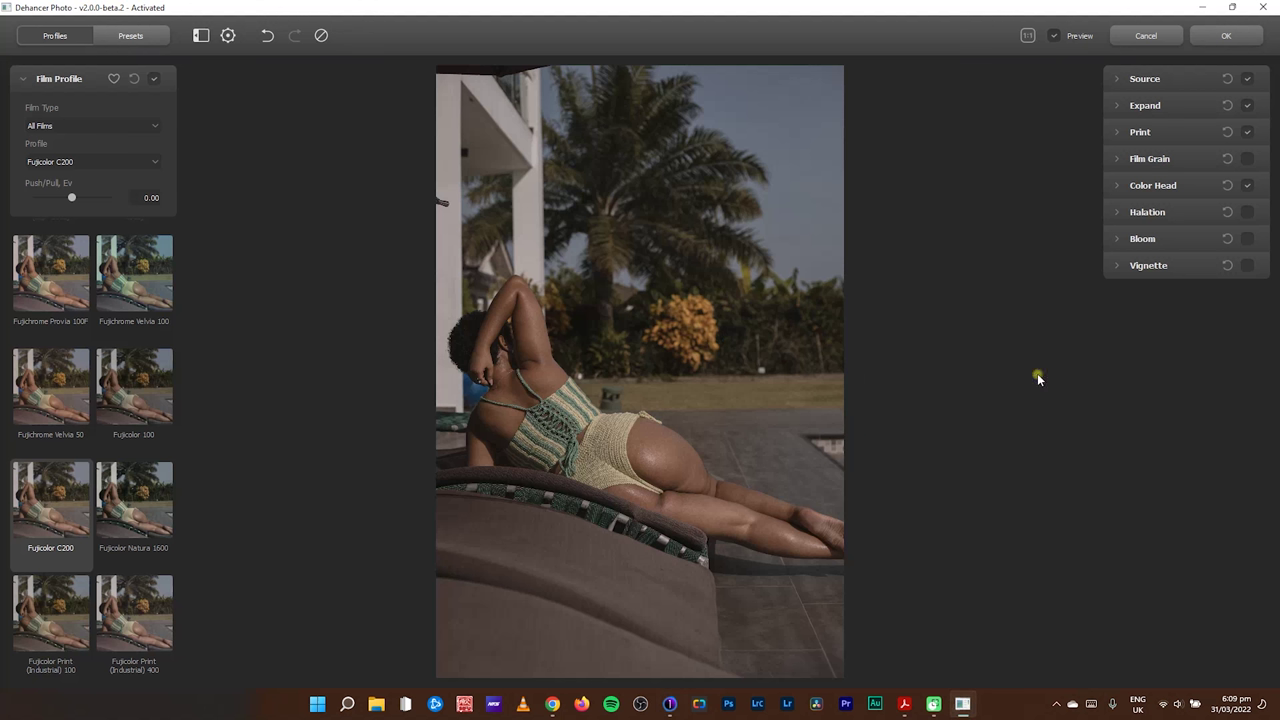
- Review the Source section's temperature, tint and defringe settings, and switch to Capture One and back to Dehancer
left_click(1116, 79)
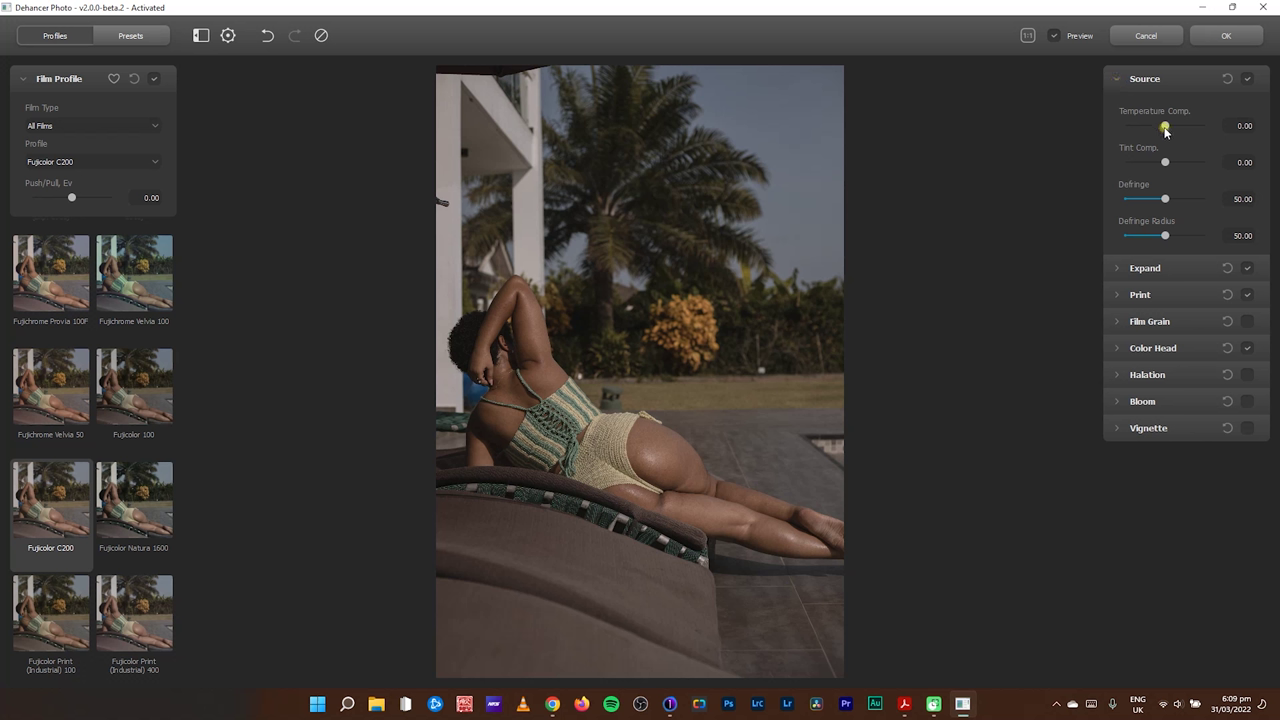
left_click(1114, 79)
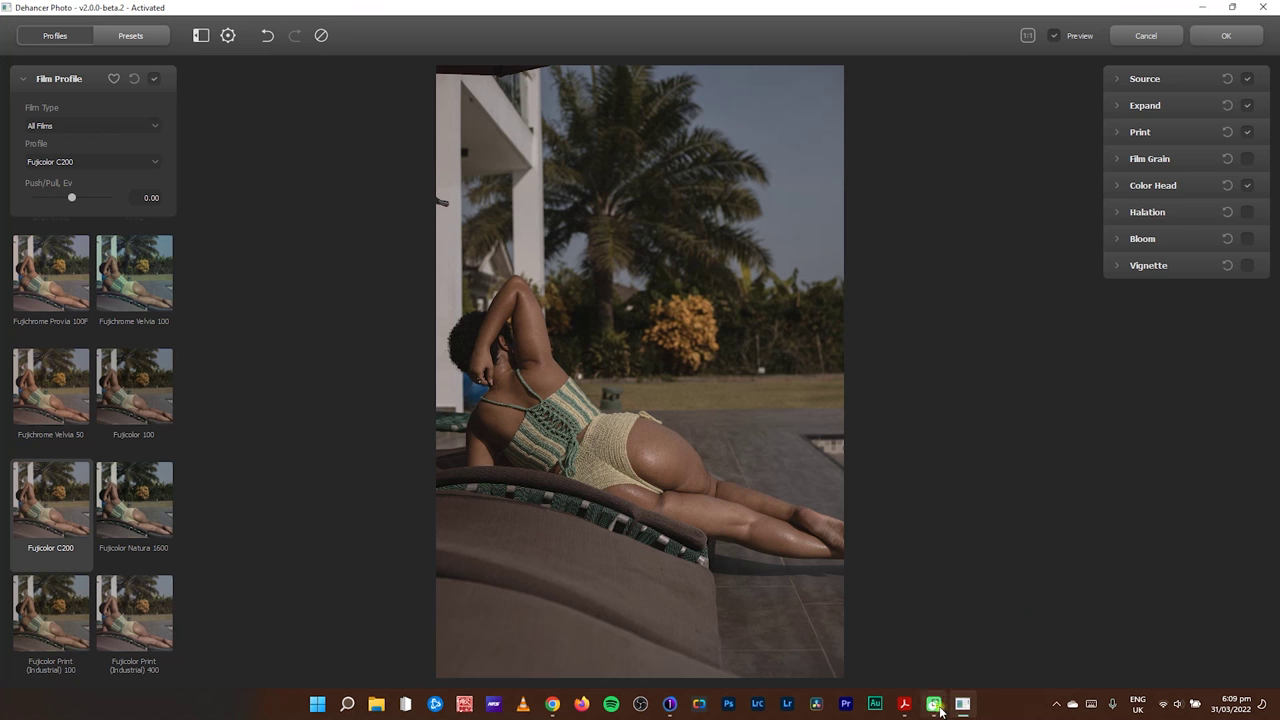
left_click(669, 703)
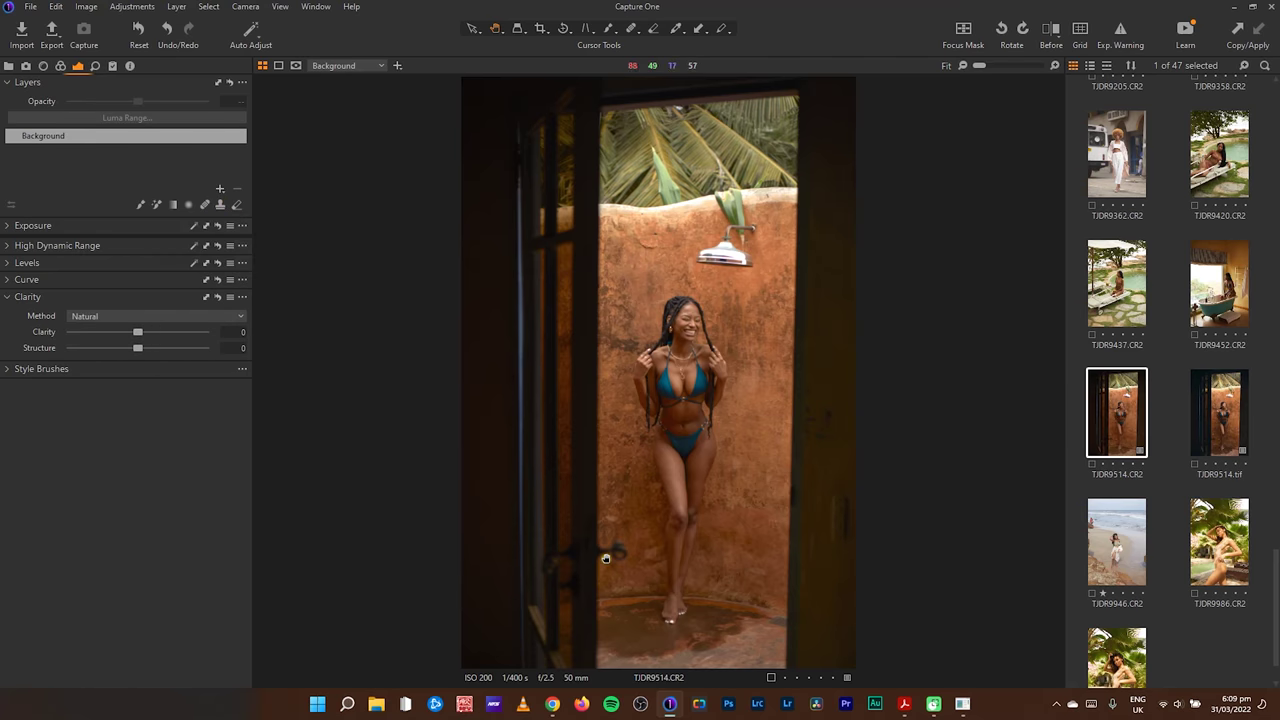
left_click(962, 704)
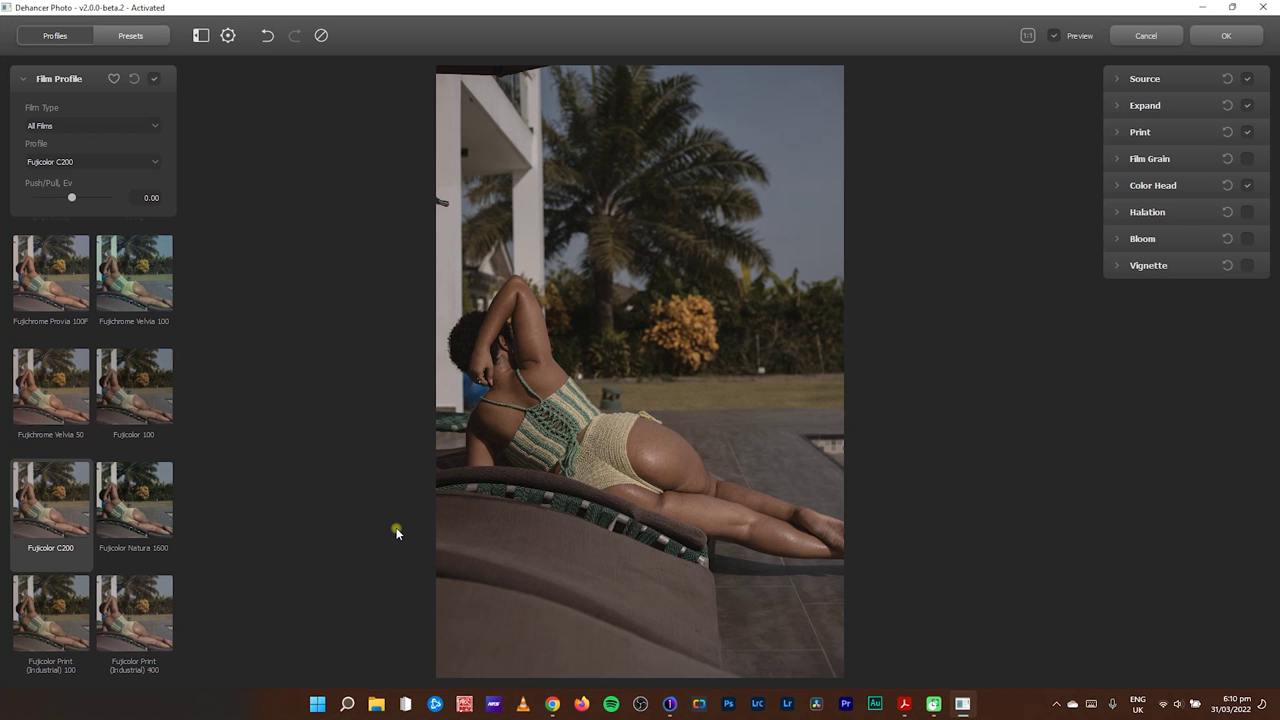
- Switch to Capture One, look over its tool sets from color and library to metadata for TJDR9514.CR2, and return to Dehancer
left_click(670, 704)
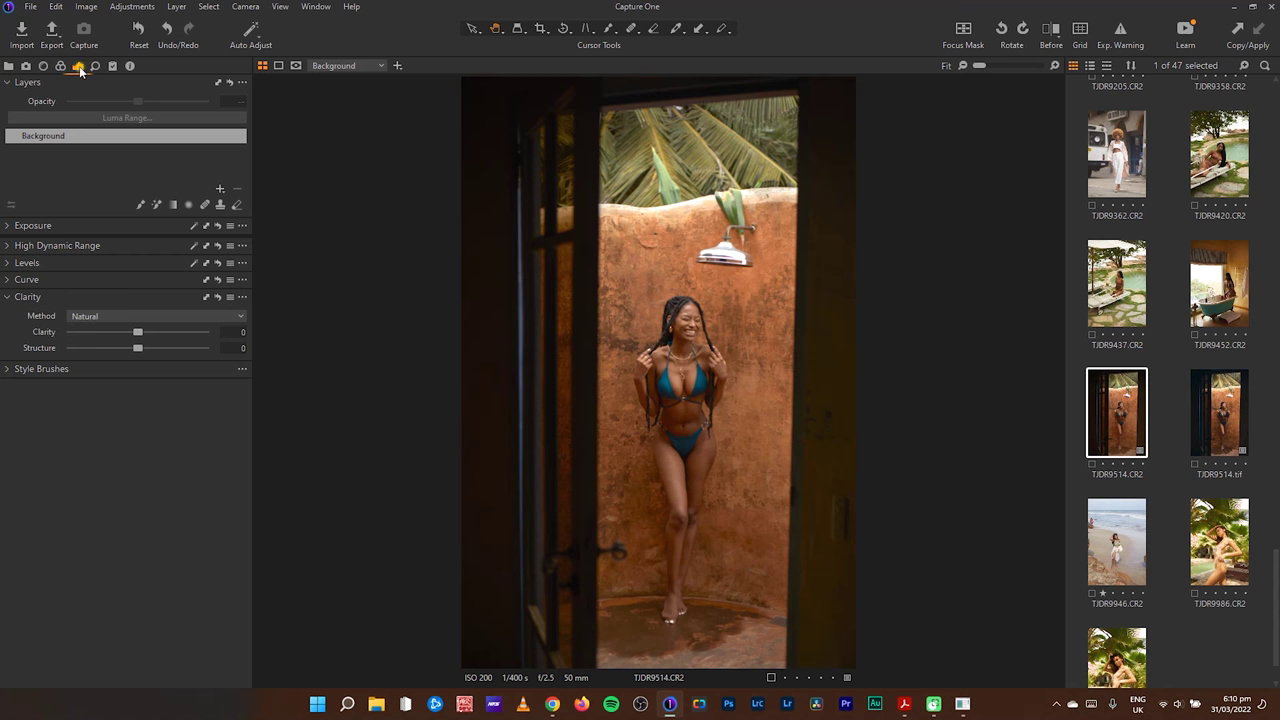
left_click(60, 66)
left_click(26, 66)
left_click(8, 66)
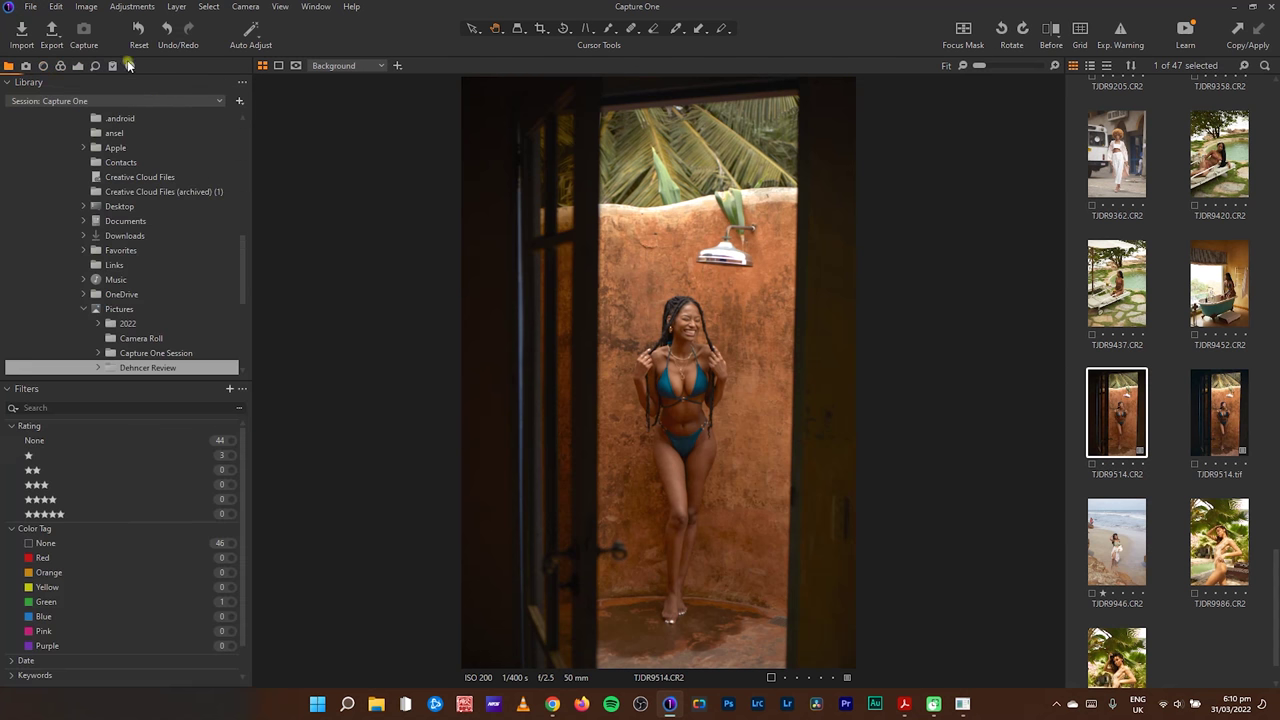
left_click(130, 66)
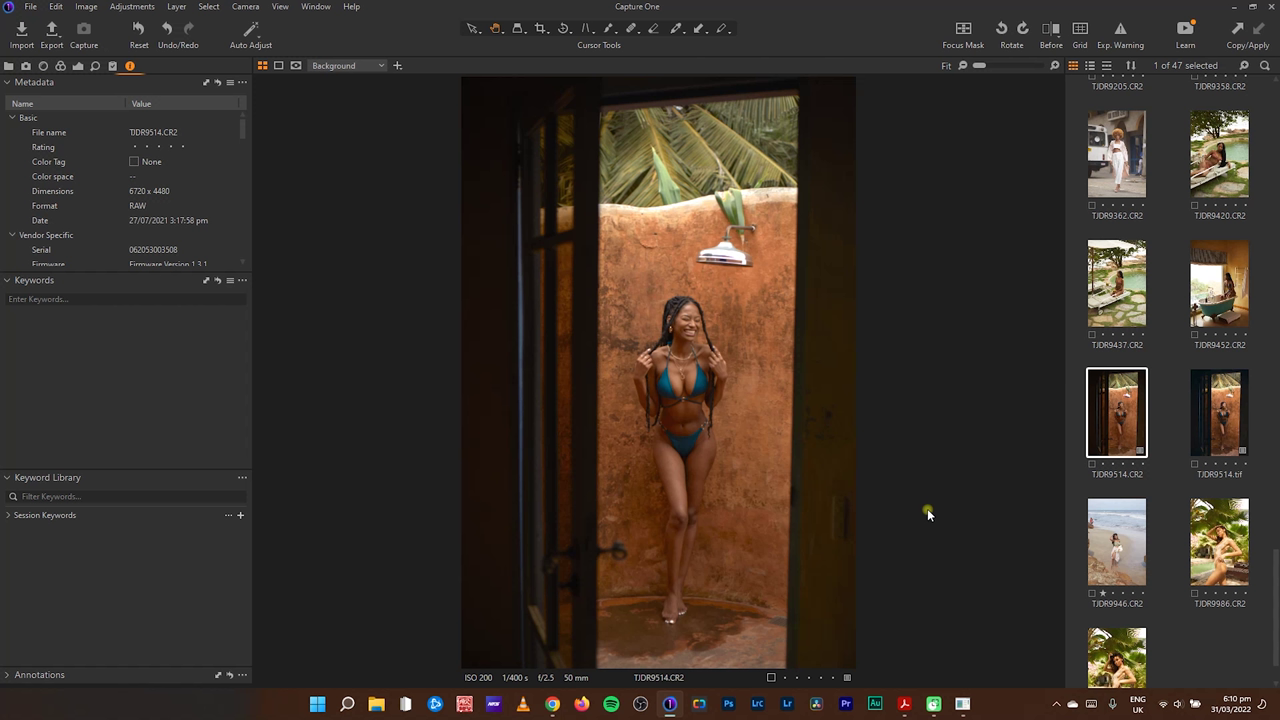
left_click(962, 704)
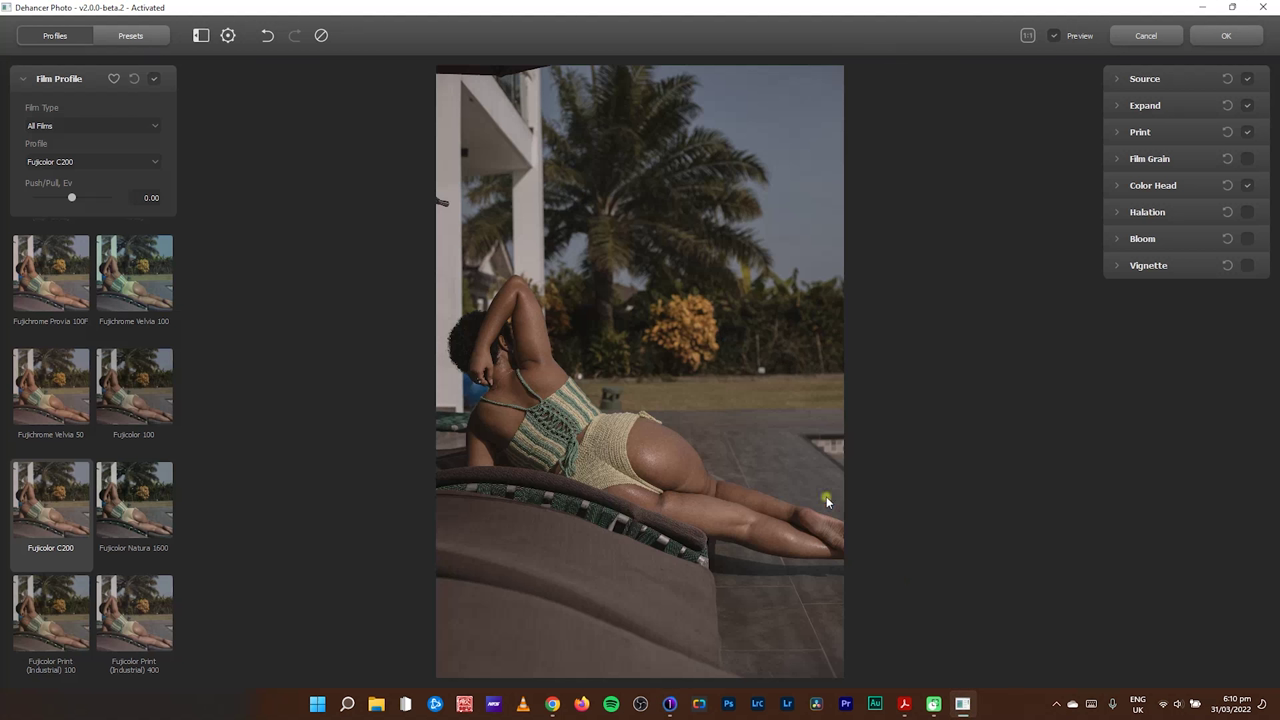